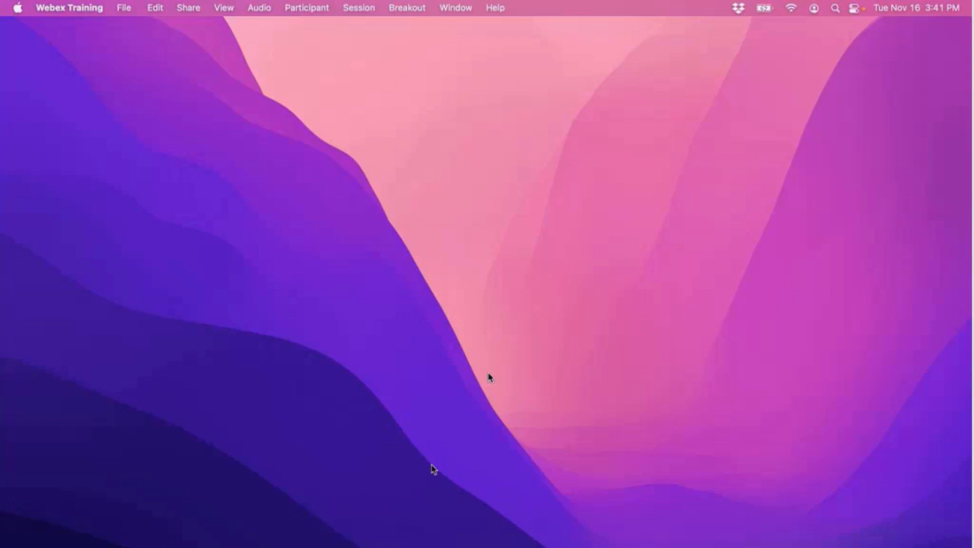
# Step: Look at EndNote's Dock options, dismiss them, and launch EndNote 20
pyautogui.rightClick(470, 546)
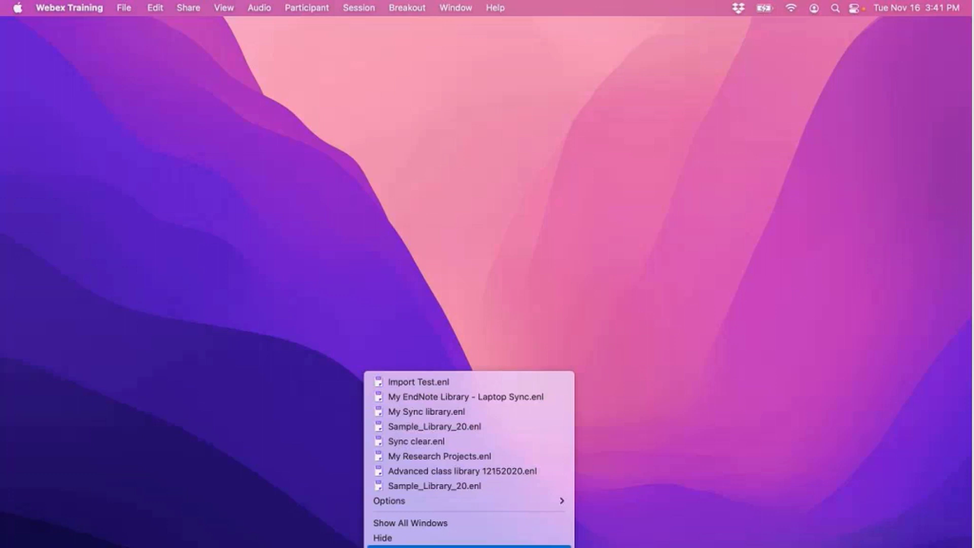
pyautogui.moveTo(423, 501)
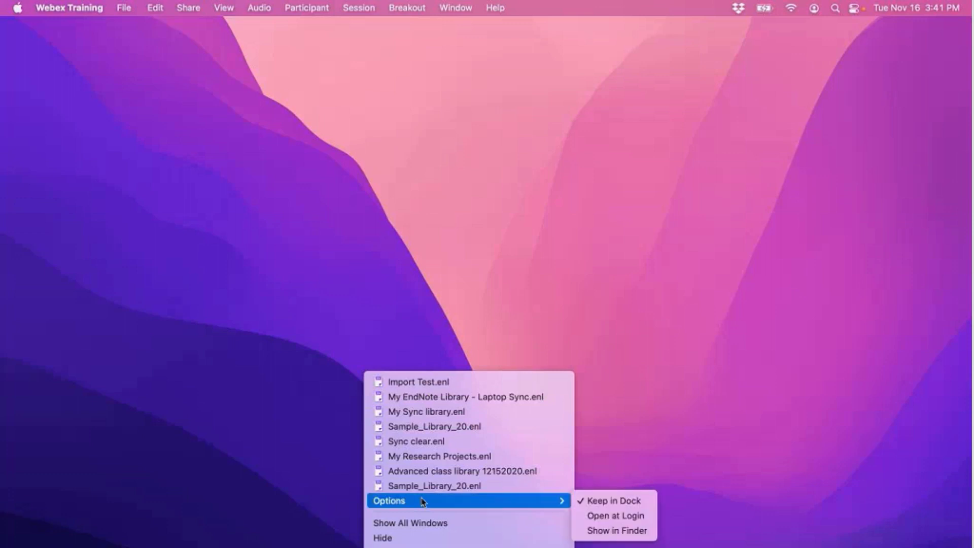
pyautogui.click(688, 474)
pyautogui.click(469, 546)
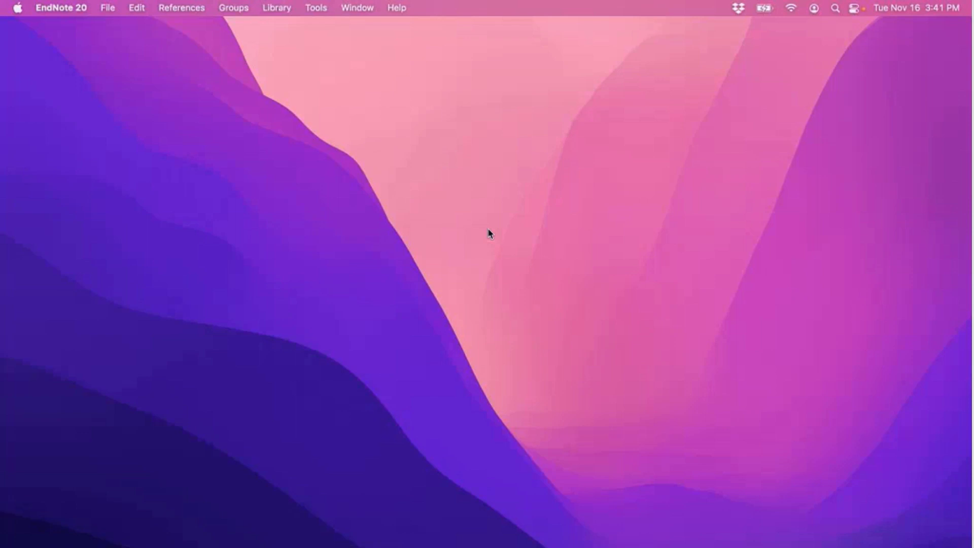
pyautogui.click(72, 9)
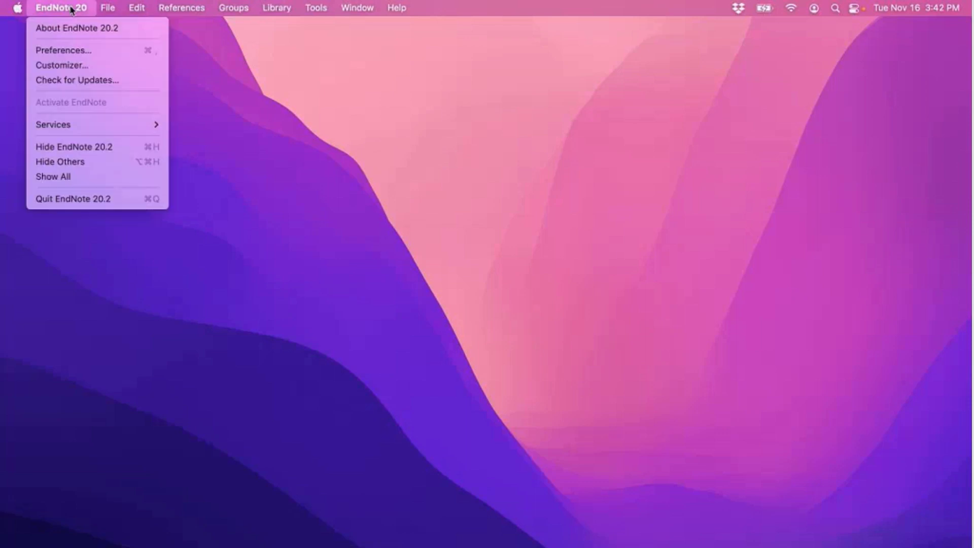
pyautogui.click(72, 9)
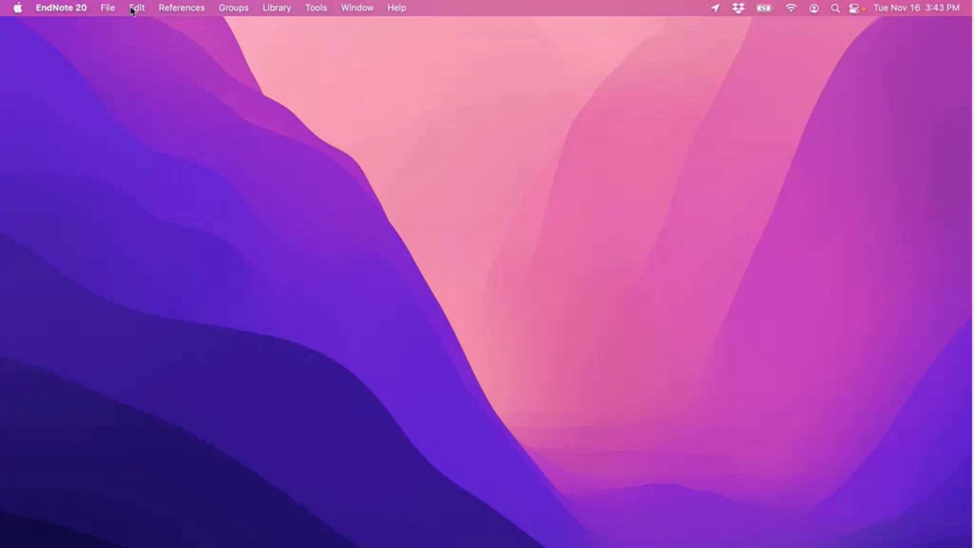
# Step: Start a new reference library and expand the save dialog to show the full folder browser
pyautogui.click(112, 8)
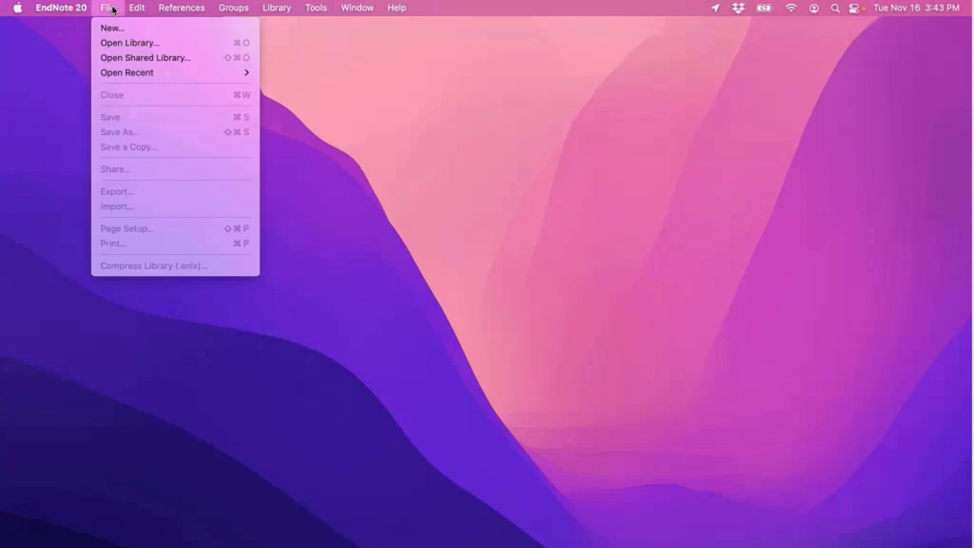
pyautogui.click(163, 33)
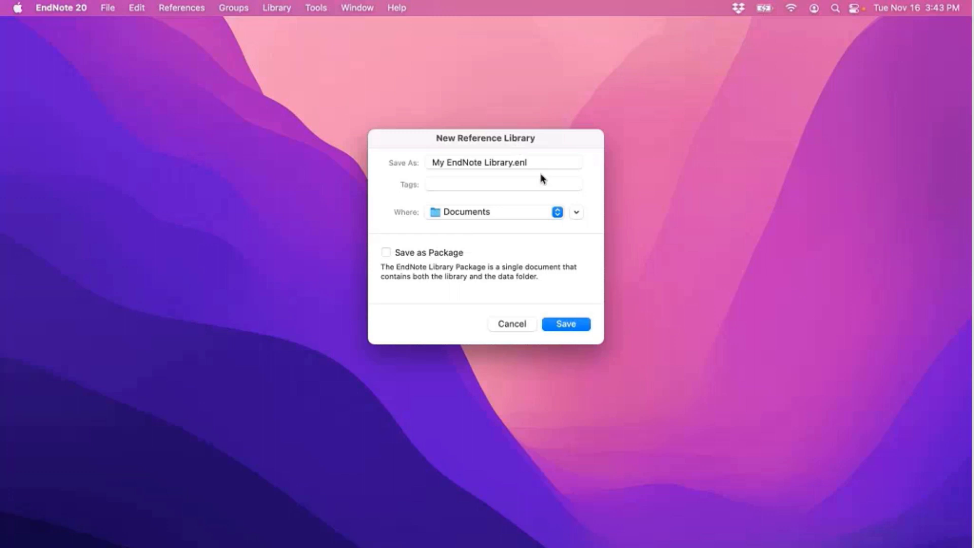
pyautogui.click(577, 213)
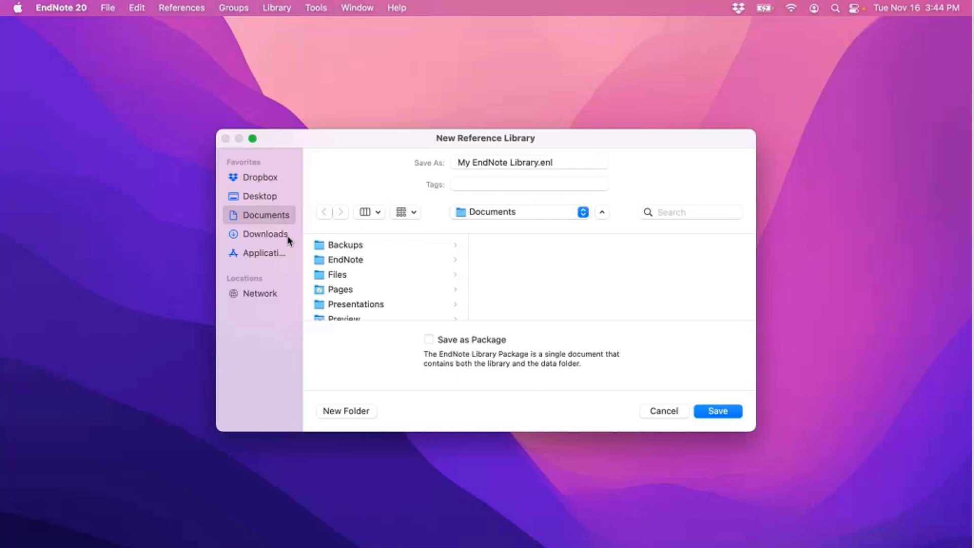
# Step: Set the new library's save location to the EN Libraries folder inside the other user's home folder under Users
pyautogui.click(579, 212)
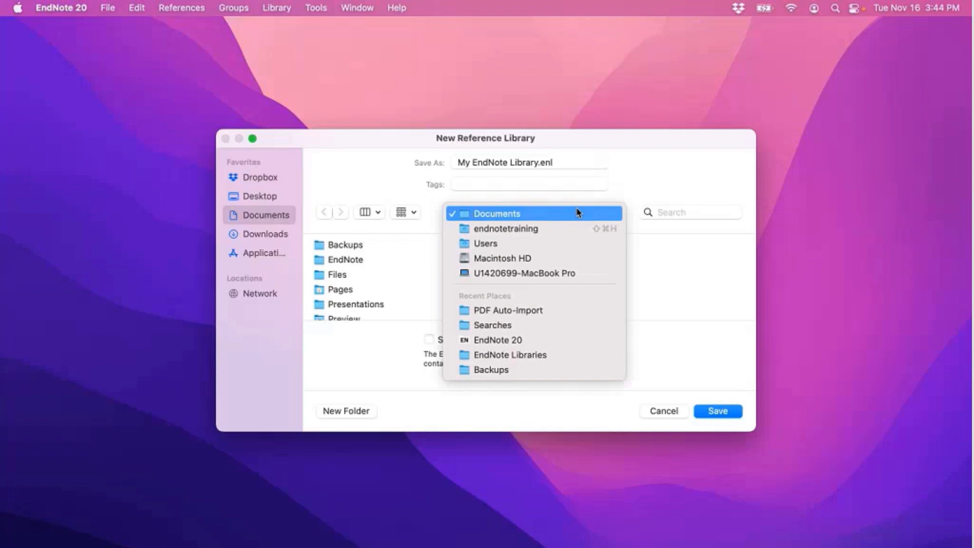
pyautogui.click(580, 247)
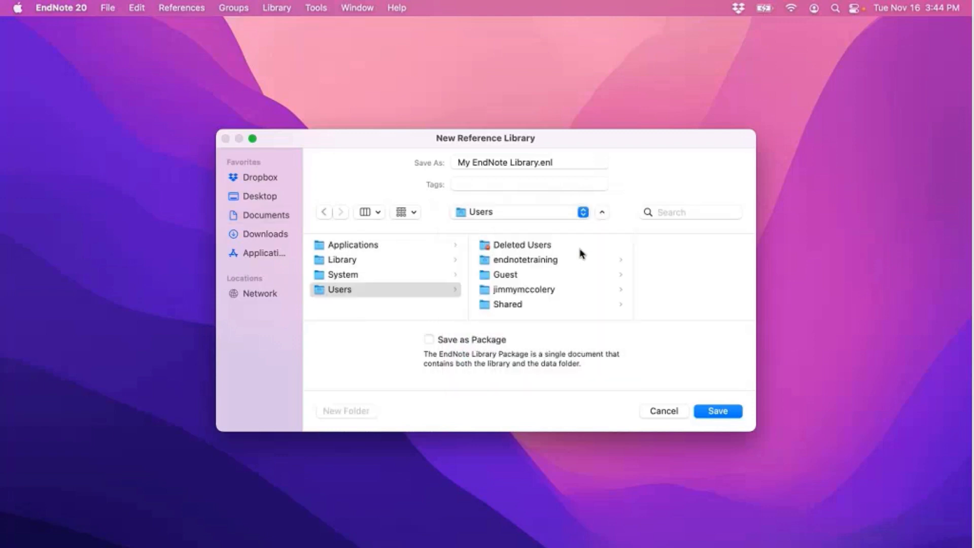
pyautogui.click(583, 293)
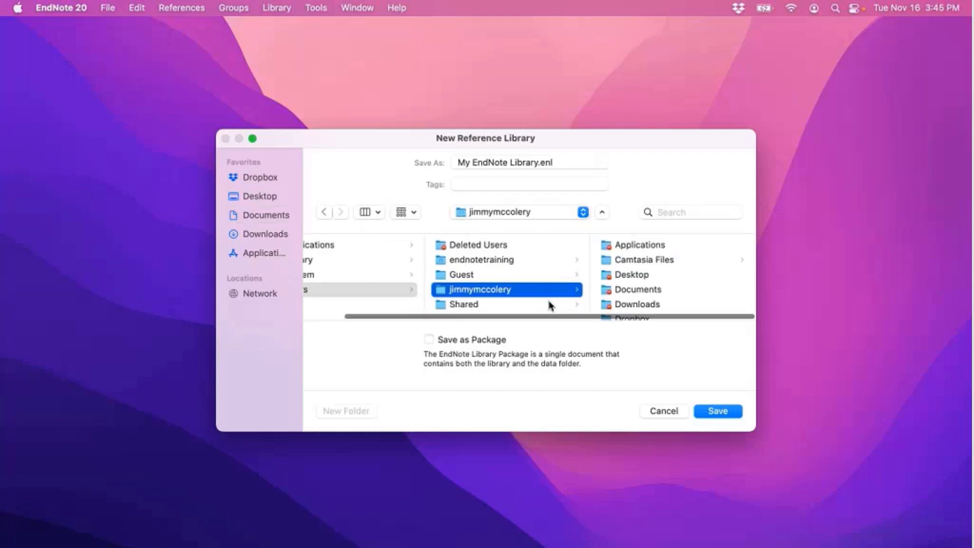
pyautogui.scroll(-3, 653, 289)
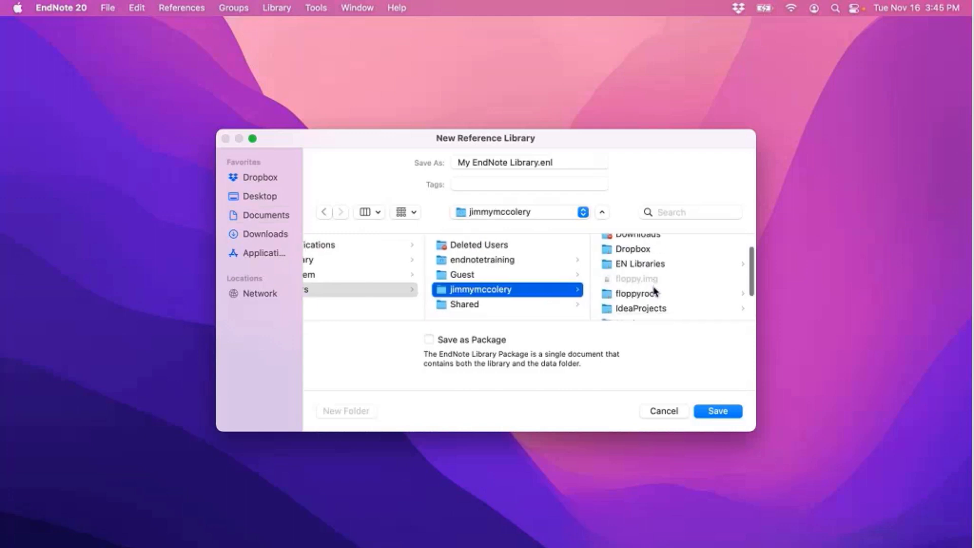
pyautogui.click(662, 268)
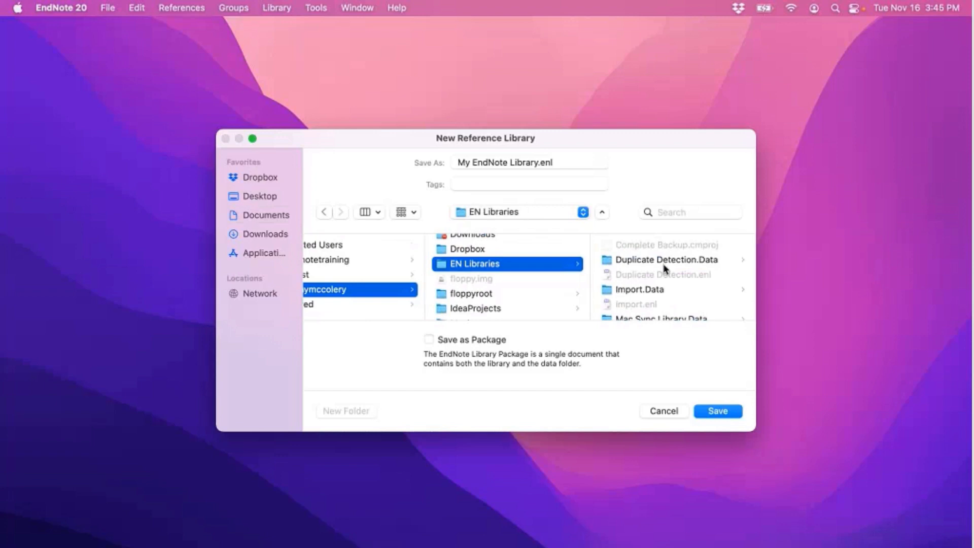
pyautogui.hscroll(-3, 437, 292)
pyautogui.hscroll(-5, 435, 297)
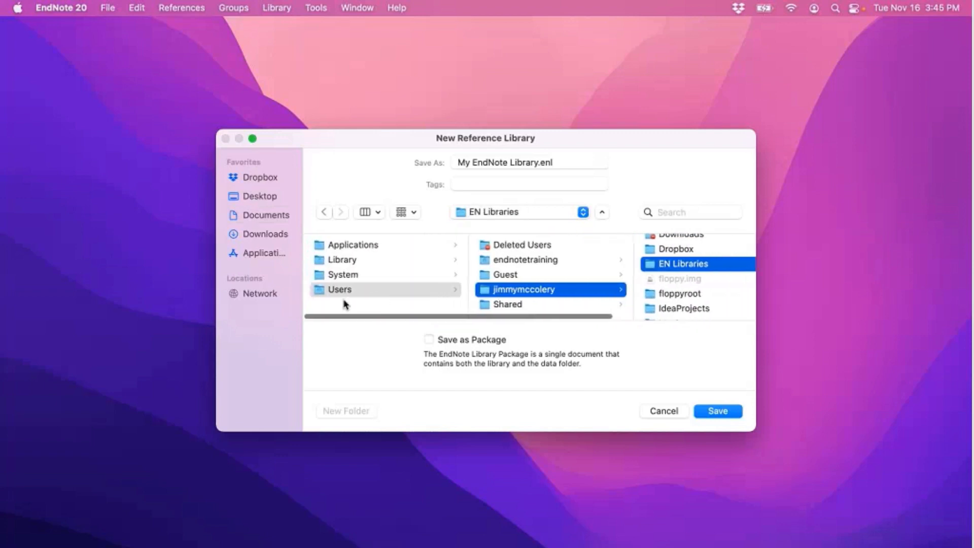
pyautogui.hscroll(3, 528, 294)
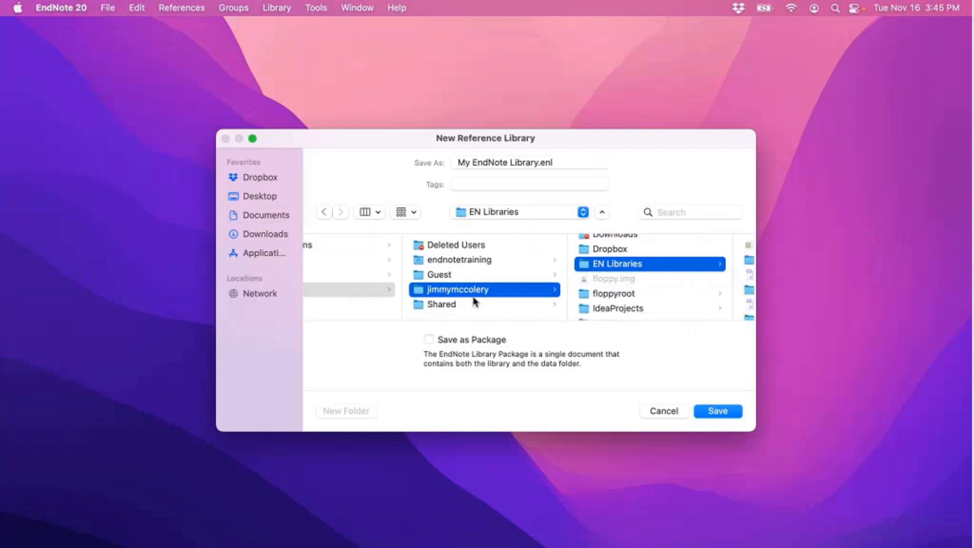
pyautogui.hscroll(6, 475, 301)
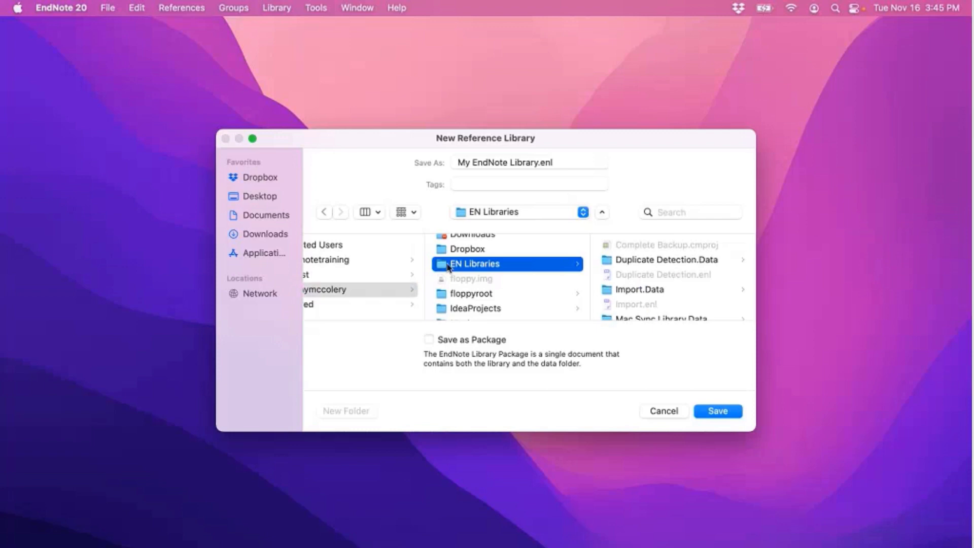
# Step: Replace the new library's default file name with My Research Projects
pyautogui.click(560, 162)
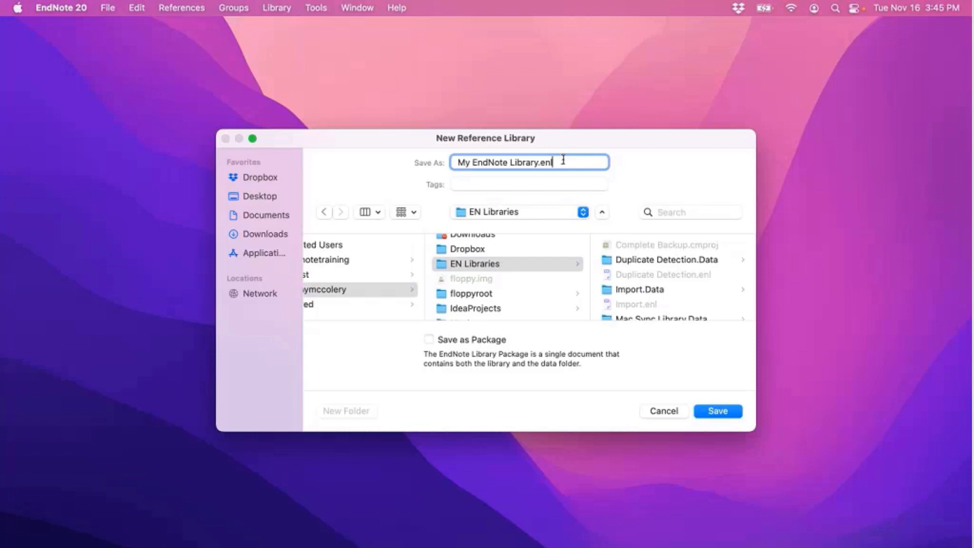
pyautogui.press('Left')
pyautogui.press('Left')
pyautogui.press('Left')
pyautogui.press('Left')
pyautogui.press('super+a')
pyautogui.press('BackSpace')
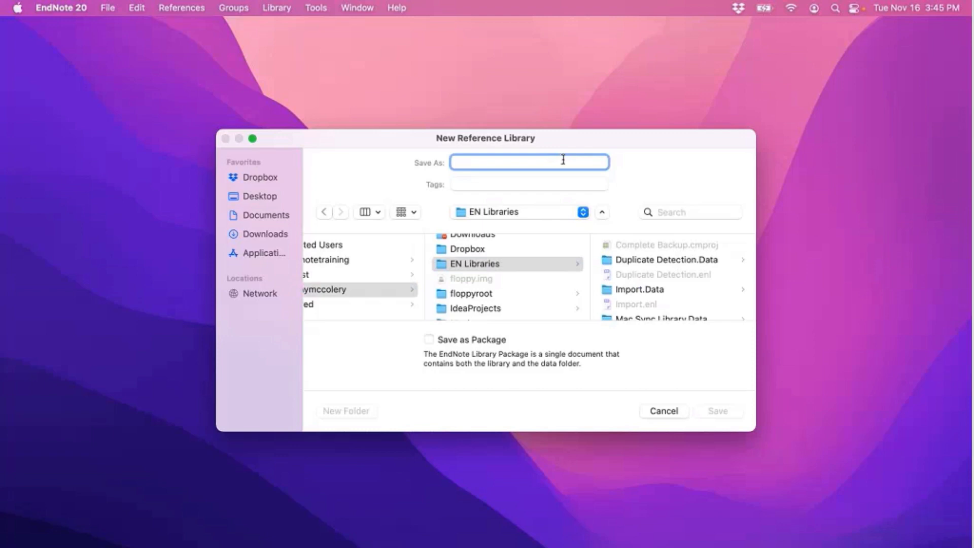
pyautogui.write('M.enl')
pyautogui.press('BackSpace')
pyautogui.press('BackSpace')
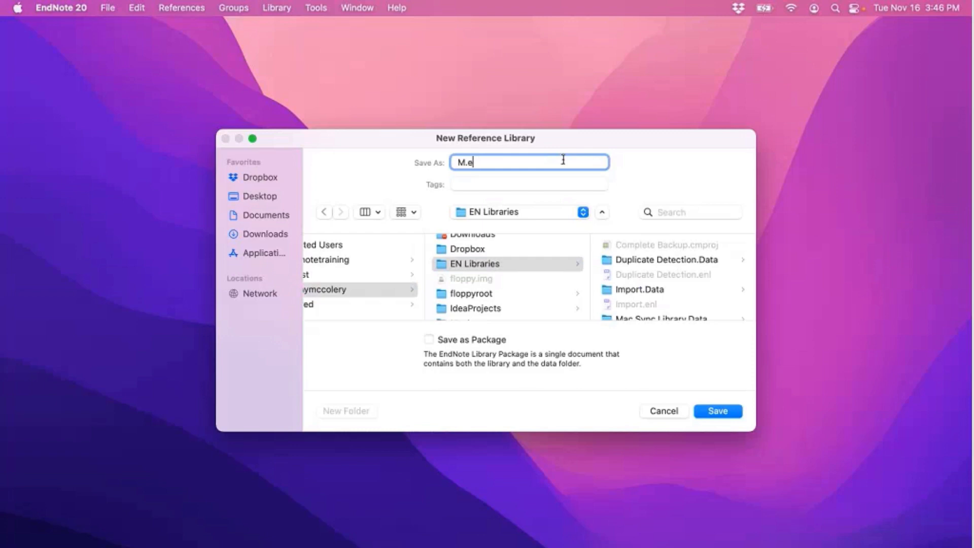
pyautogui.press('BackSpace')
pyautogui.press('BackSpace')
pyautogui.write('y Resea')
pyautogui.write('rcj r')
pyautogui.press('BackSpace')
pyautogui.press('BackSpace')
pyautogui.press('BackSpace')
pyautogui.write('h Projects')
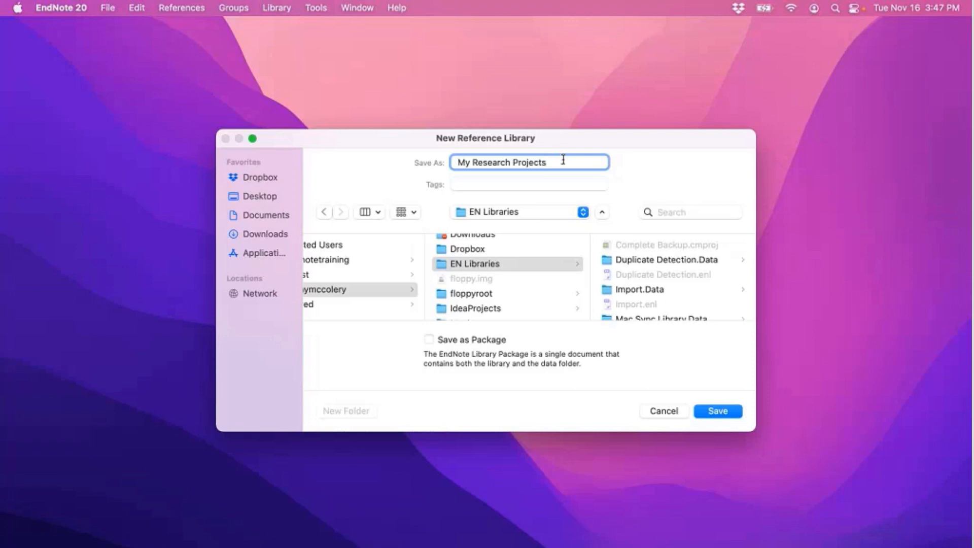
# Step: Try to save the library in the EN Libraries folder, replacing the existing file of the same name
pyautogui.click(431, 344)
pyautogui.click(727, 412)
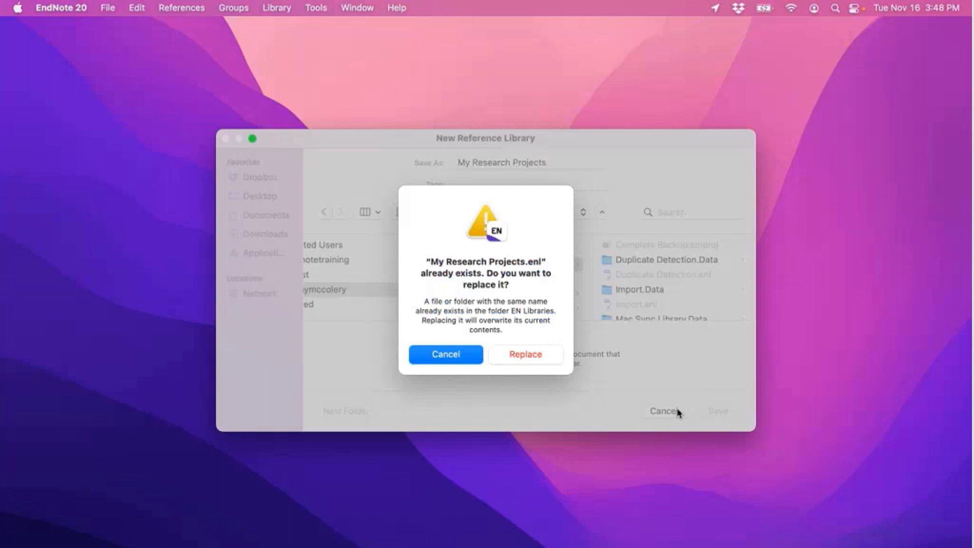
pyautogui.click(524, 357)
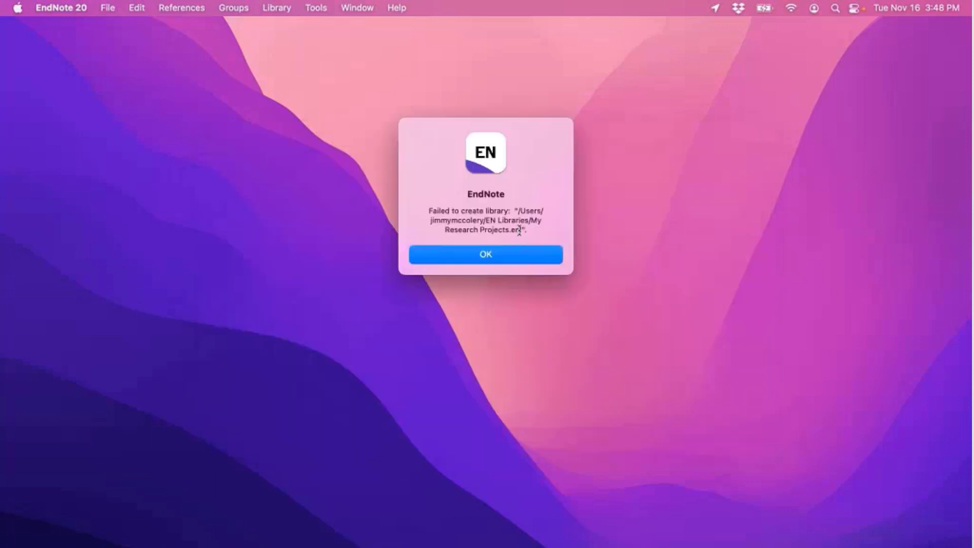
pyautogui.click(515, 261)
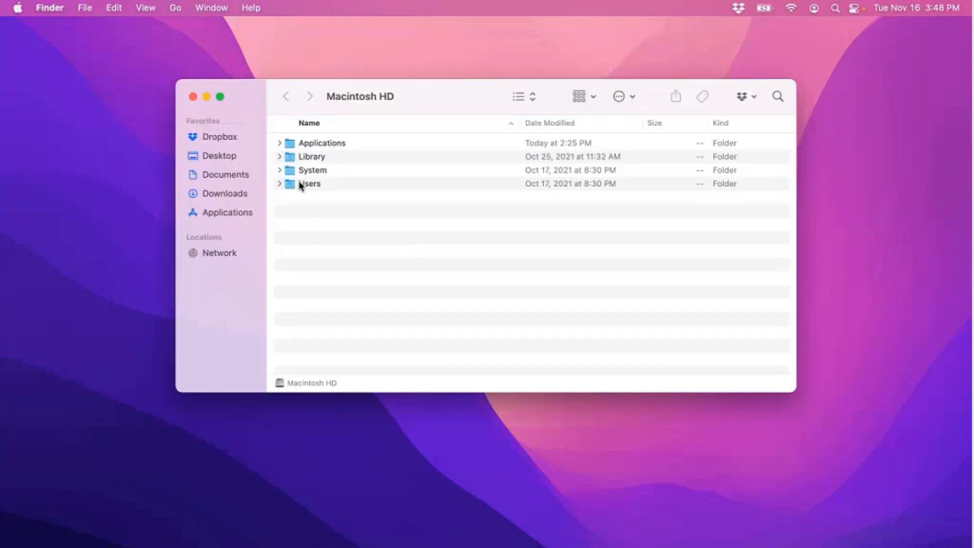
# Step: Check the EndNote Libraries folder in Finder's home folder, then return to EndNote and close the Finder window
pyautogui.click(175, 7)
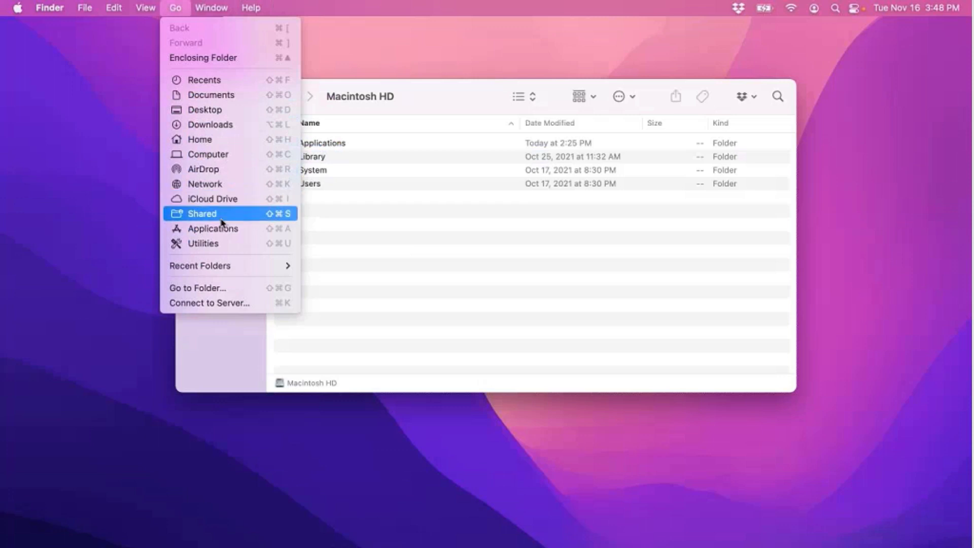
pyautogui.click(235, 143)
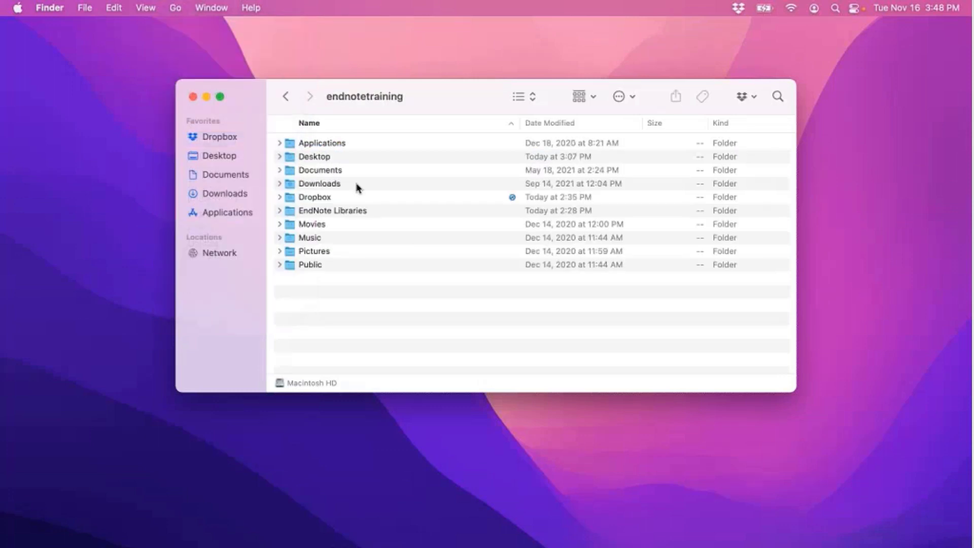
pyautogui.doubleClick(330, 209)
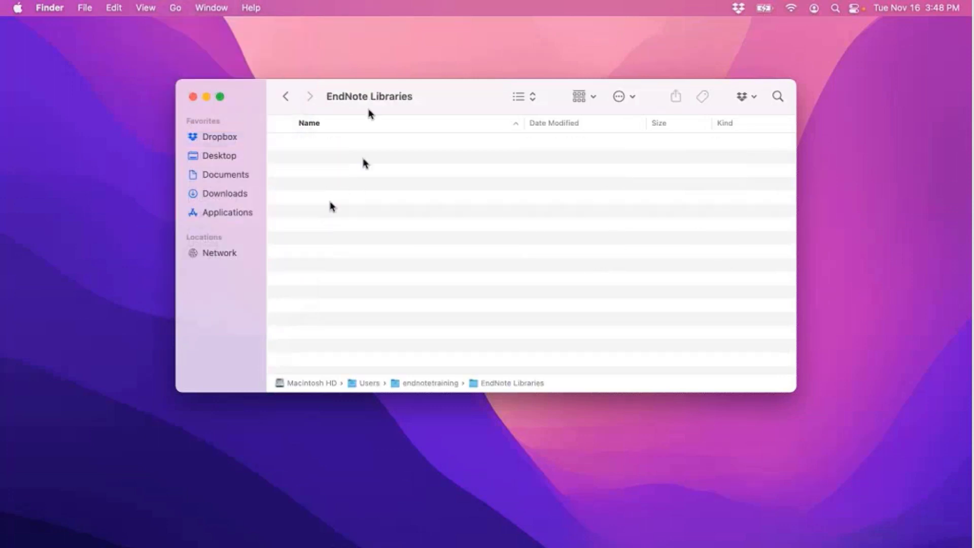
pyautogui.click(286, 97)
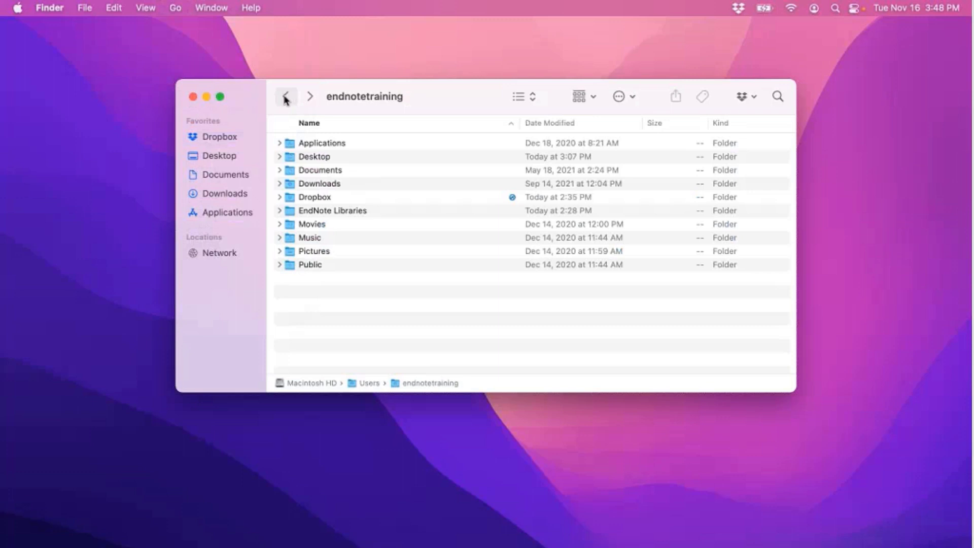
pyautogui.click(337, 211)
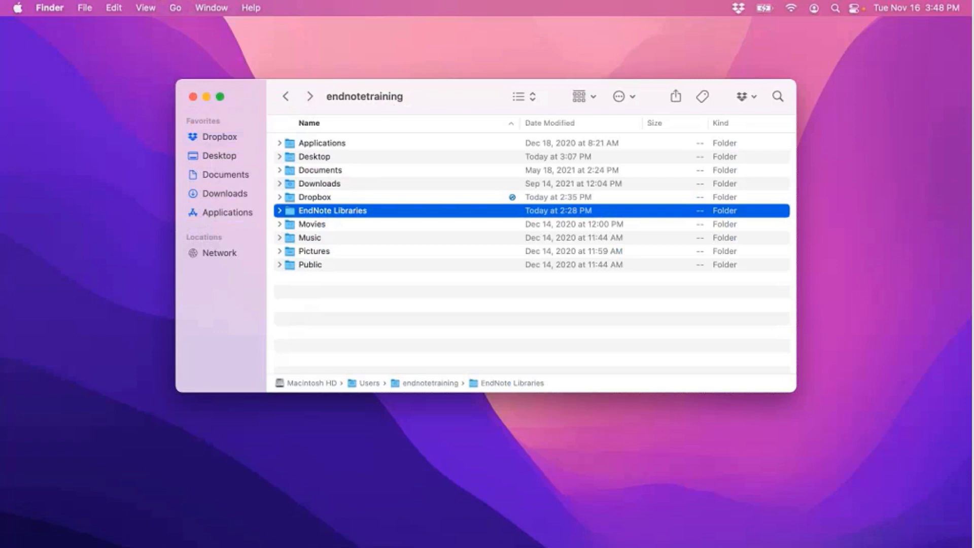
pyautogui.click(491, 533)
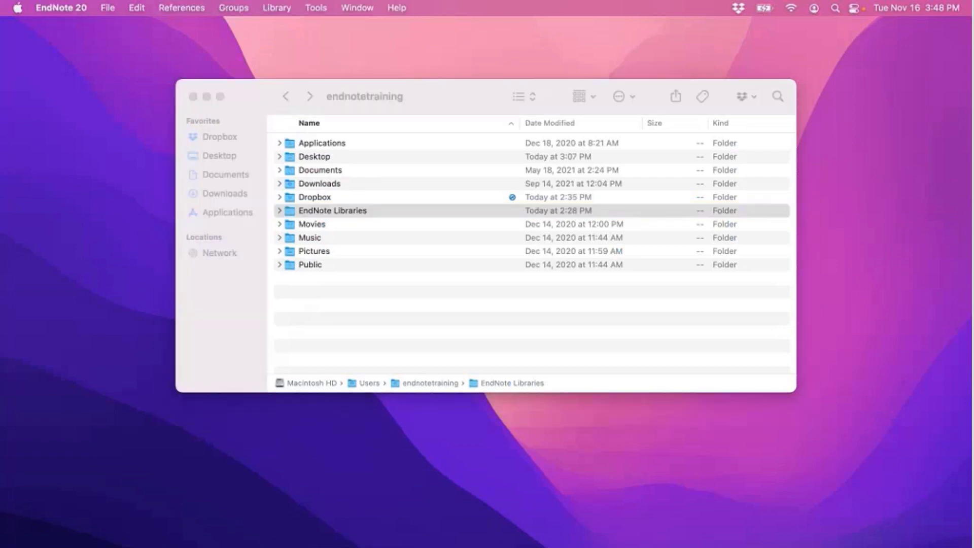
pyautogui.click(193, 96)
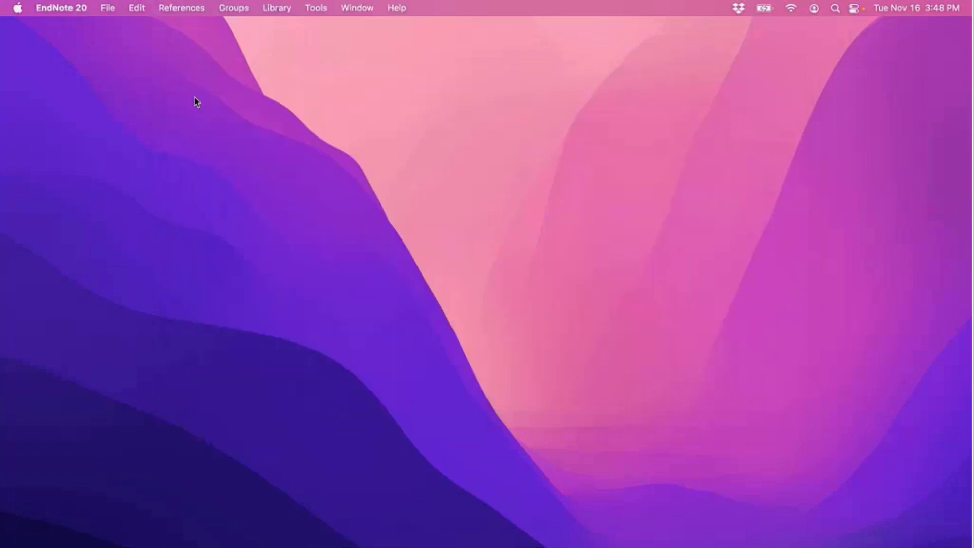
# Step: Start a new reference library and set its location to the EndNote Libraries folder in the endnotetraining home folder
pyautogui.click(108, 8)
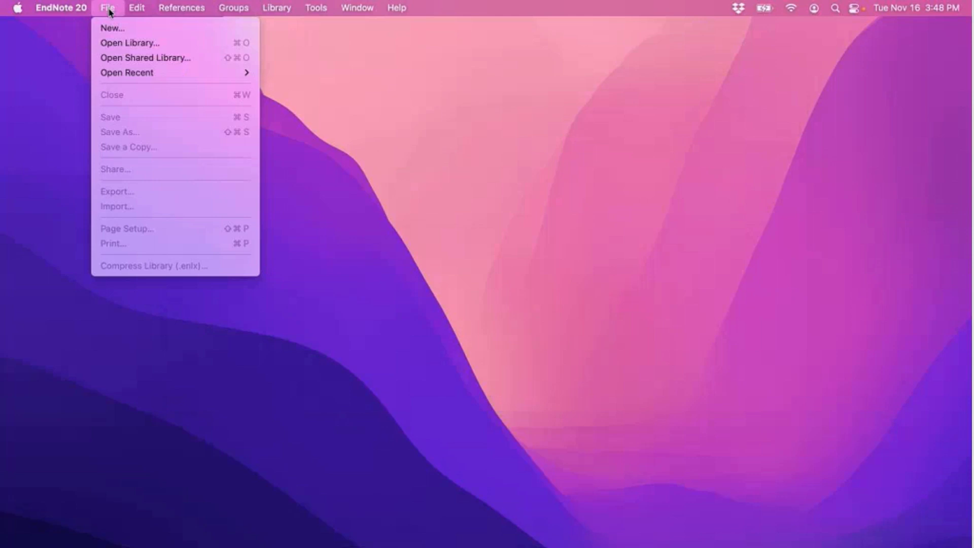
pyautogui.click(111, 29)
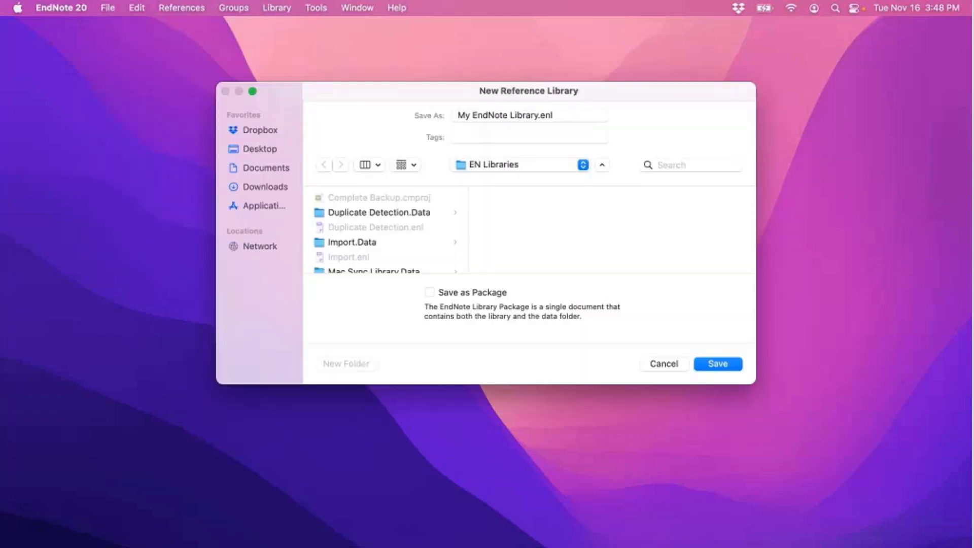
pyautogui.click(522, 165)
pyautogui.click(522, 202)
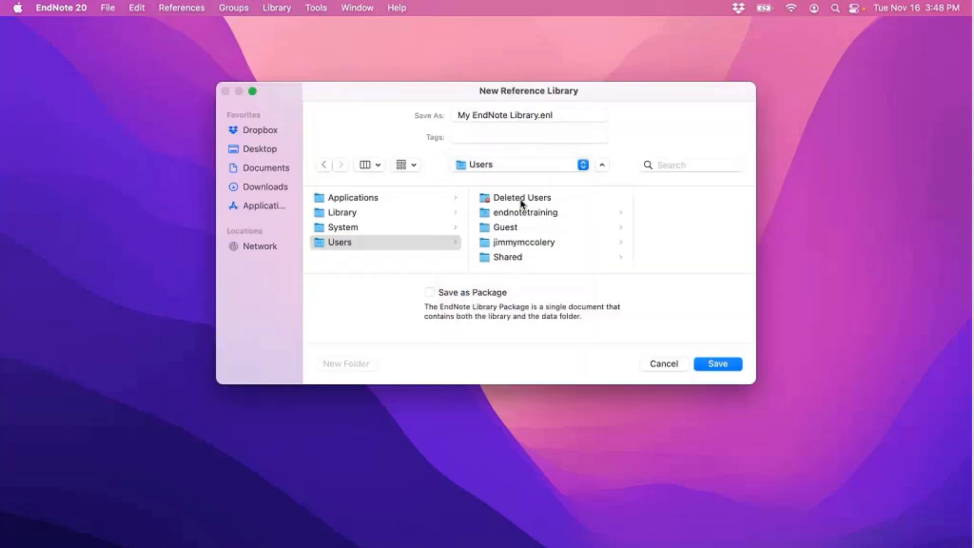
pyautogui.click(533, 212)
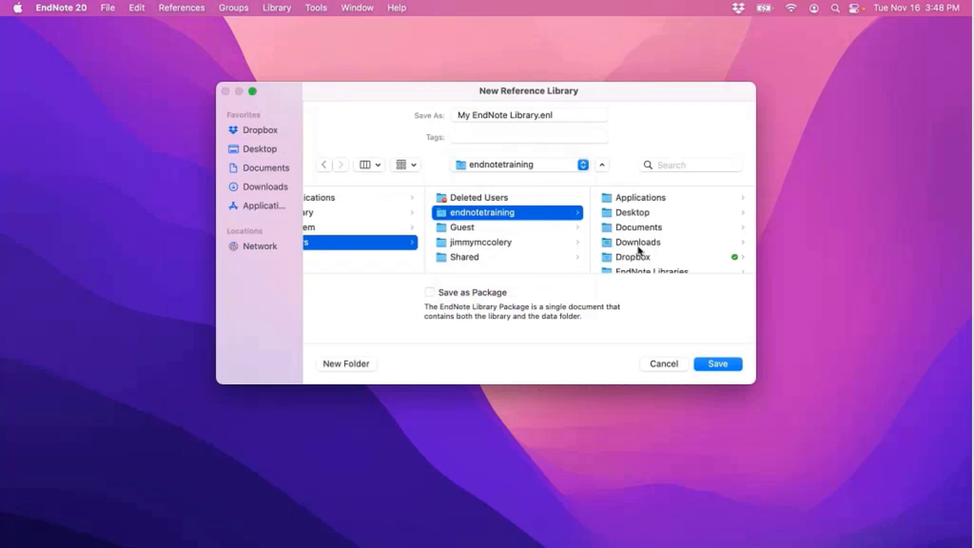
pyautogui.scroll(-3, 640, 248)
pyautogui.click(656, 219)
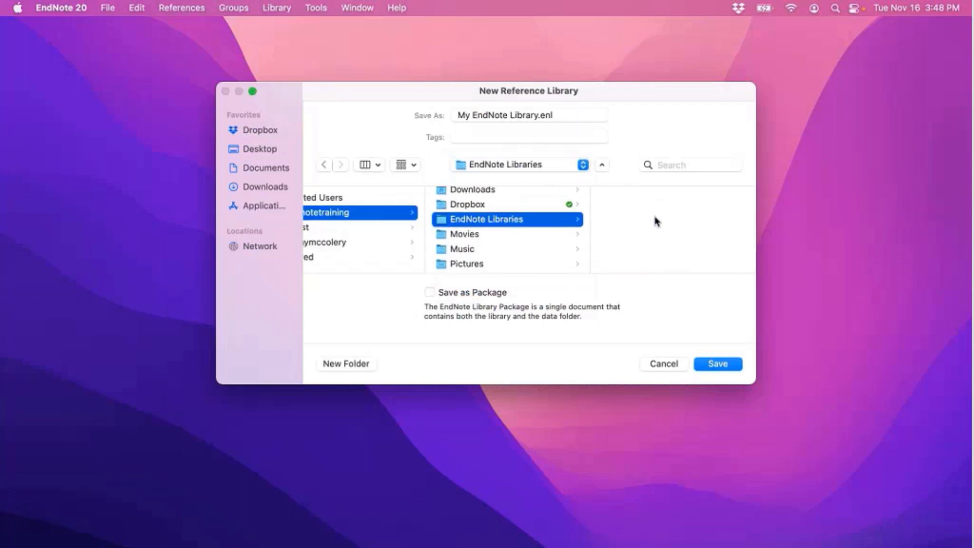
# Step: Name the new library My Research Projects and save it in the EndNote Libraries folder
pyautogui.tripleClick(579, 115)
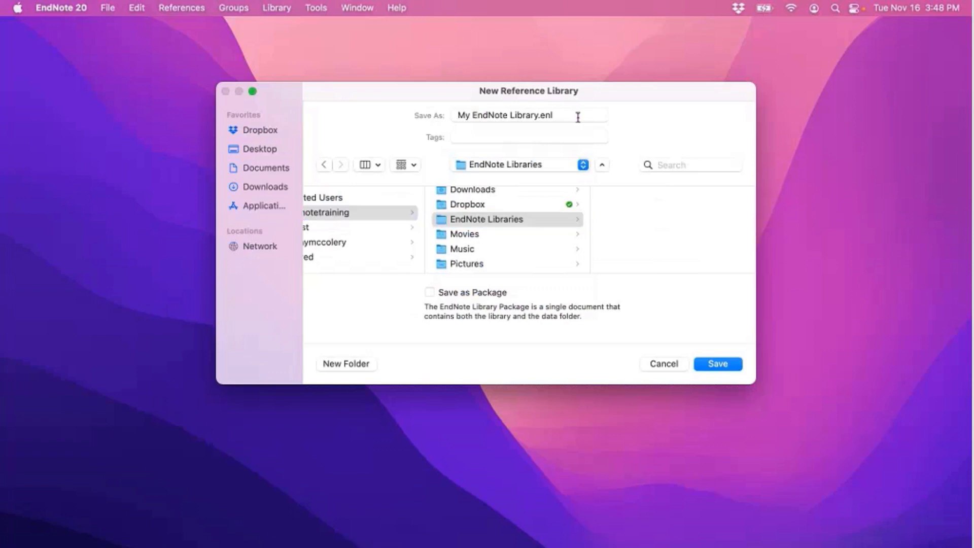
pyautogui.write('M.enly Rese')
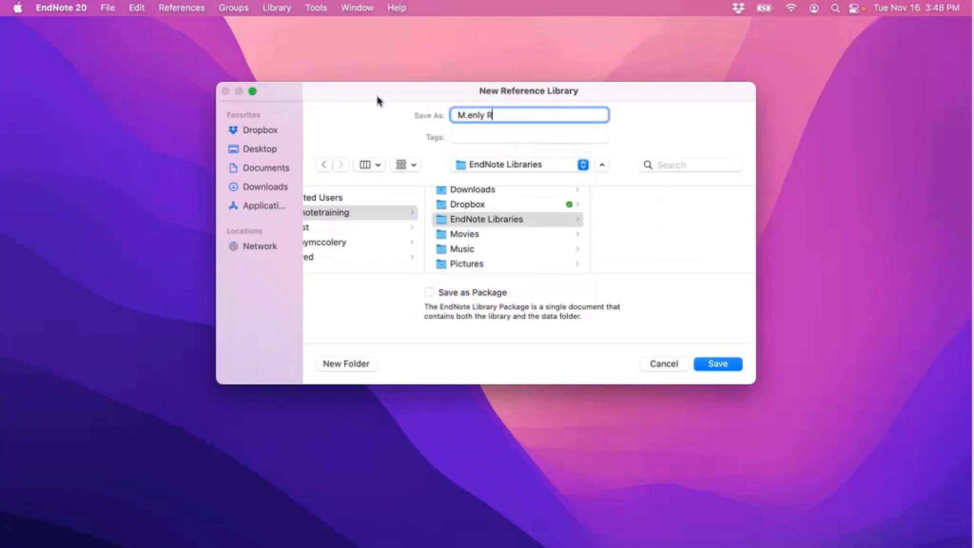
pyautogui.press('BackSpace')
pyautogui.press('BackSpace')
pyautogui.press('BackSpace')
pyautogui.press('BackSpace')
pyautogui.press('BackSpace')
pyautogui.press('BackSpace')
pyautogui.press('BackSpace')
pyautogui.write('.enl')
pyautogui.press('BackSpace')
pyautogui.press('BackSpace')
pyautogui.press('BackSpace')
pyautogui.press('BackSpace')
pyautogui.press('BackSpace')
pyautogui.press('BackSpace')
pyautogui.press('BackSpace')
pyautogui.write('y Resea')
pyautogui.write('rch Pro')
pyautogui.write('jects')
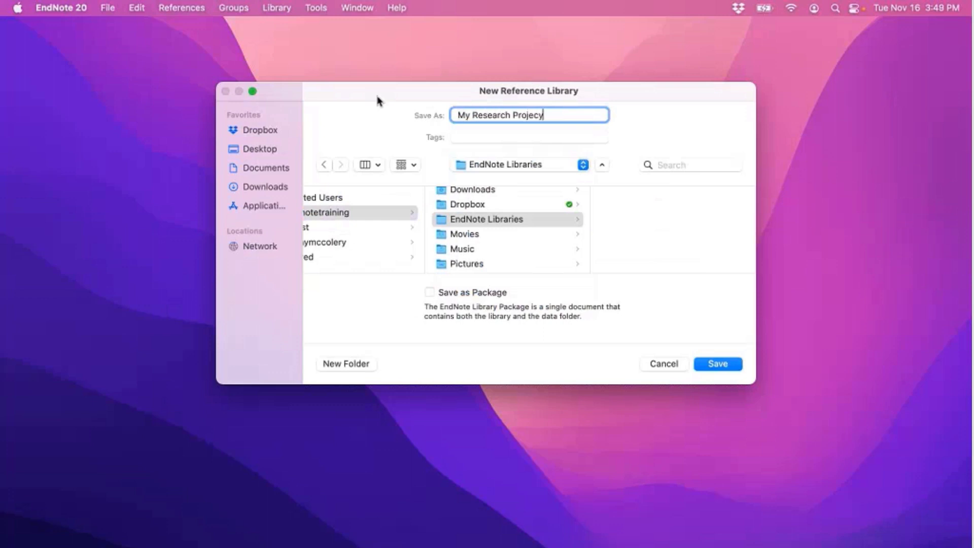
pyautogui.press('Tab')
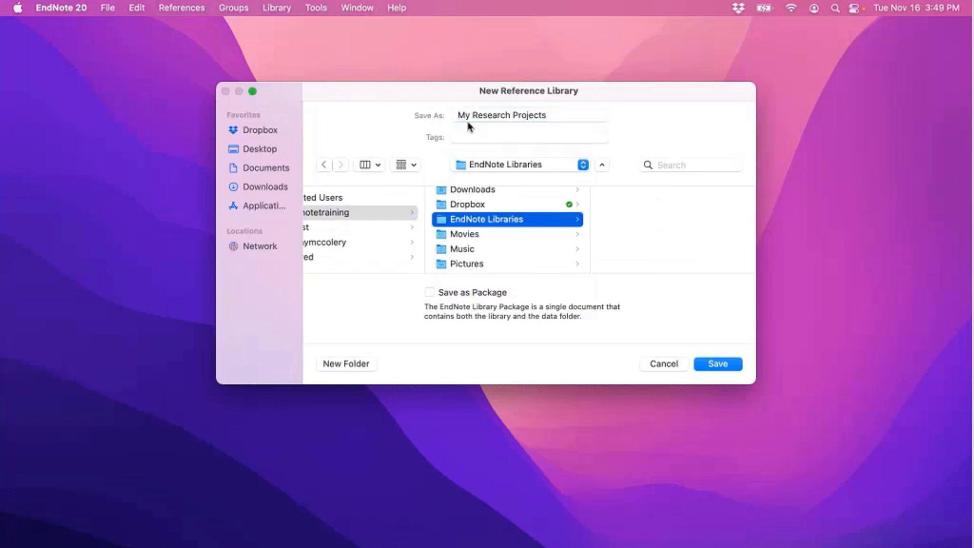
pyautogui.click(714, 368)
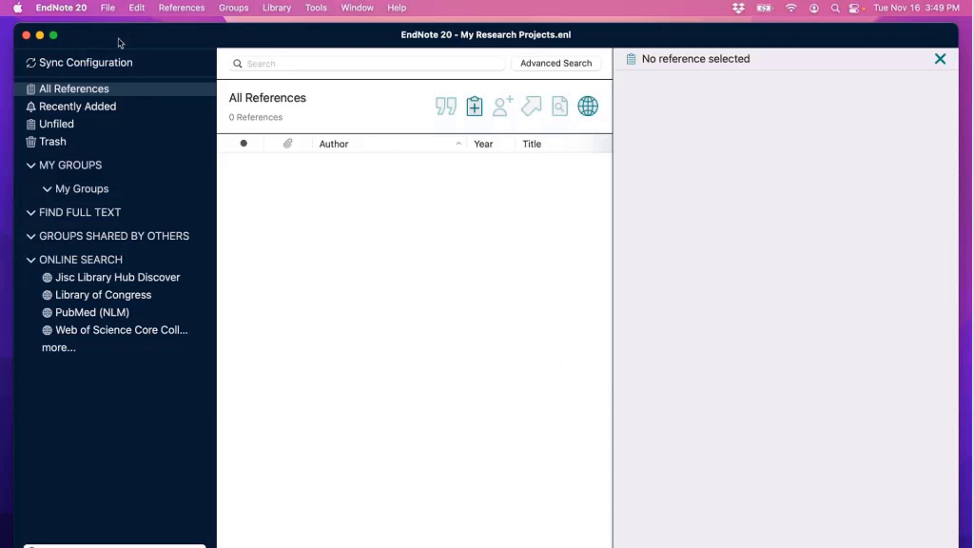
# Step: Start opening a library and examine the My Research Projects.enl file and its My Research Projects.Data folder, including the sdb subfolder
pyautogui.click(107, 8)
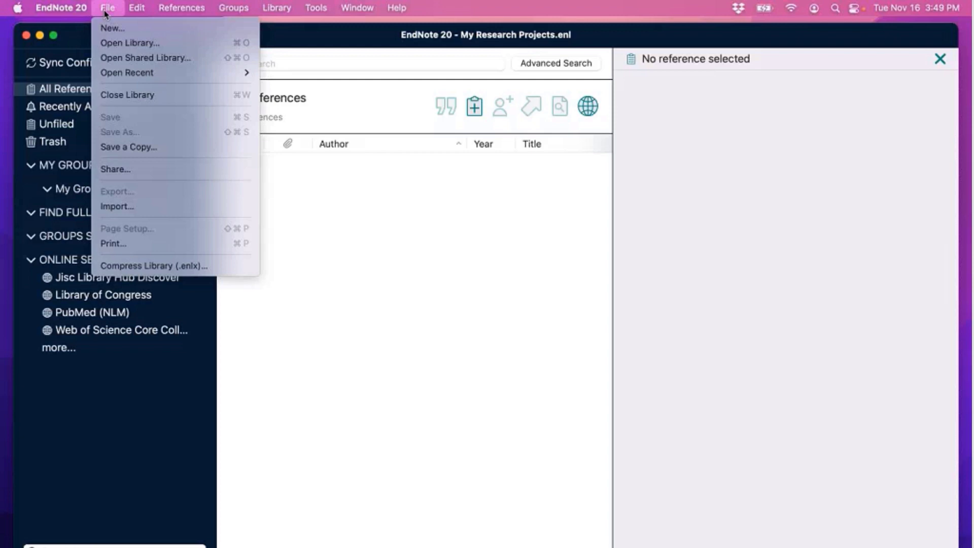
pyautogui.click(164, 47)
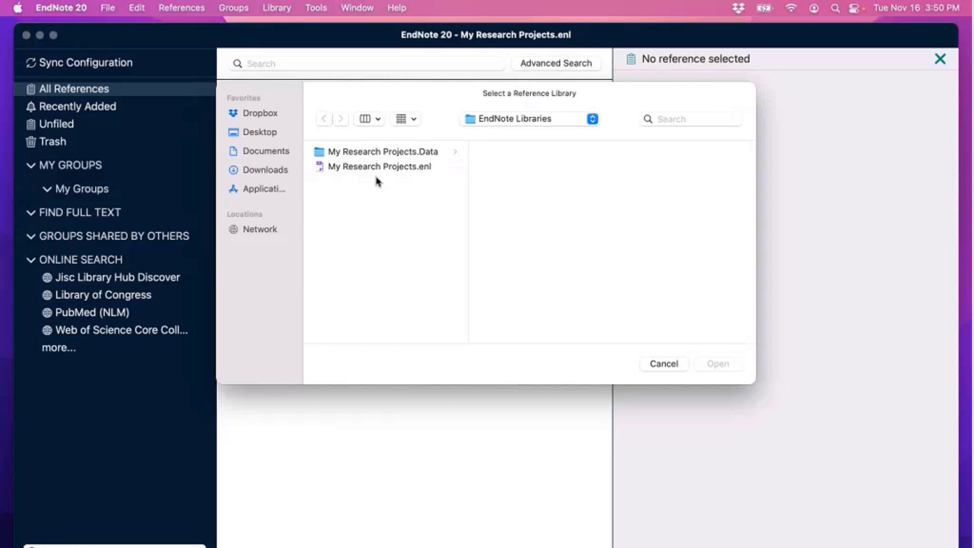
pyautogui.click(431, 170)
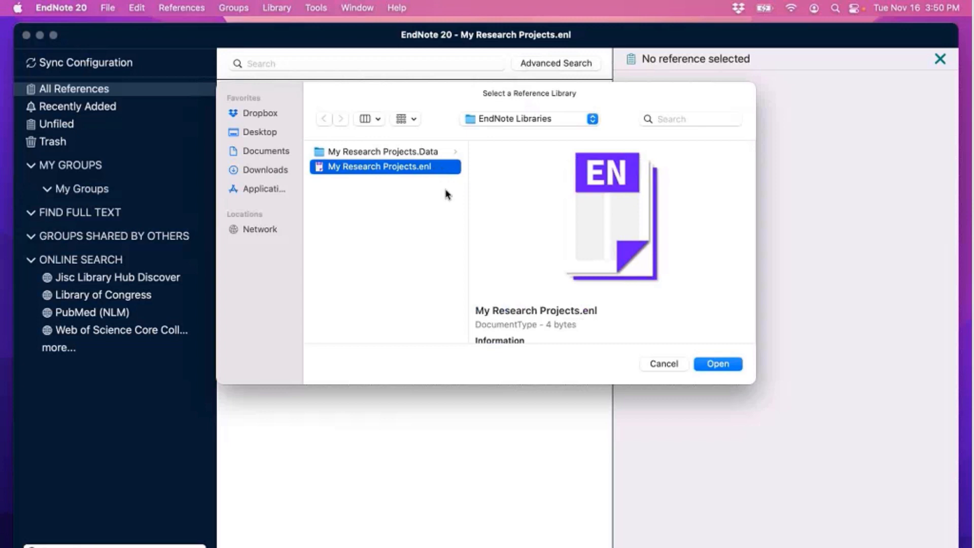
pyautogui.click(434, 155)
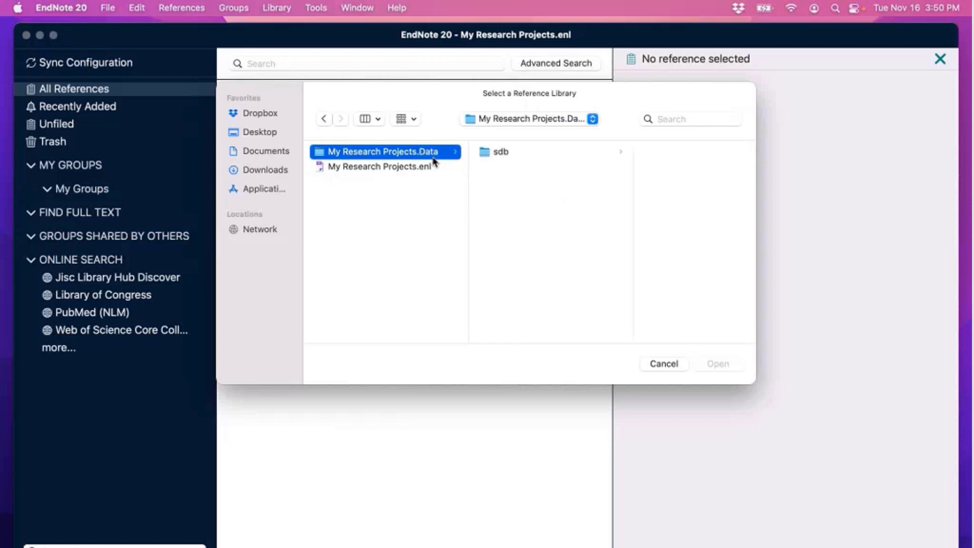
pyautogui.click(431, 164)
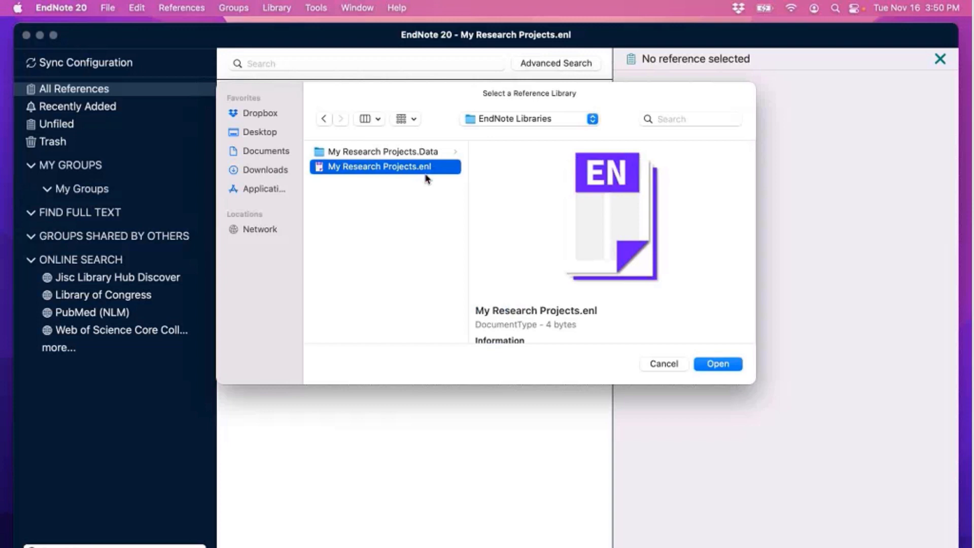
pyautogui.click(435, 153)
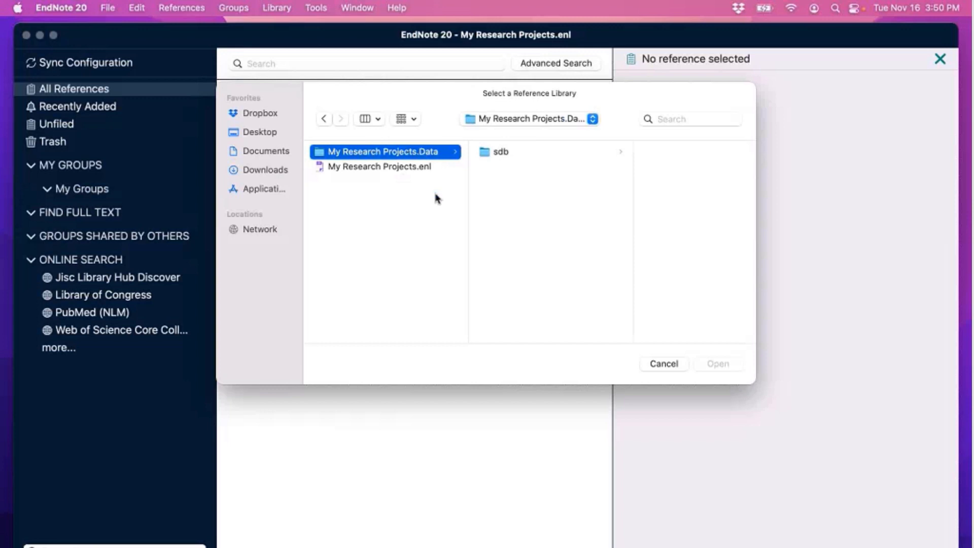
pyautogui.click(495, 153)
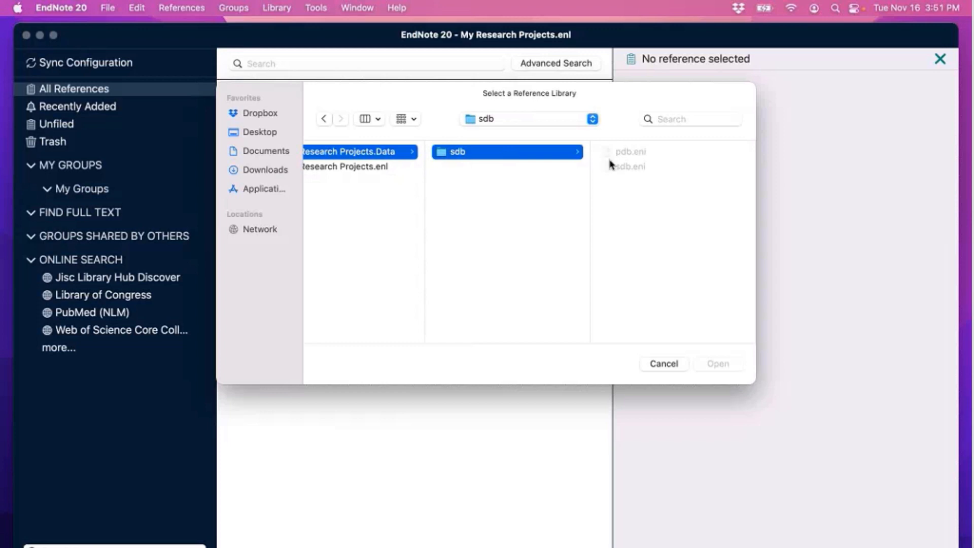
pyautogui.hscroll(-1, 525, 187)
pyautogui.hscroll(-2, 526, 188)
pyautogui.click(414, 166)
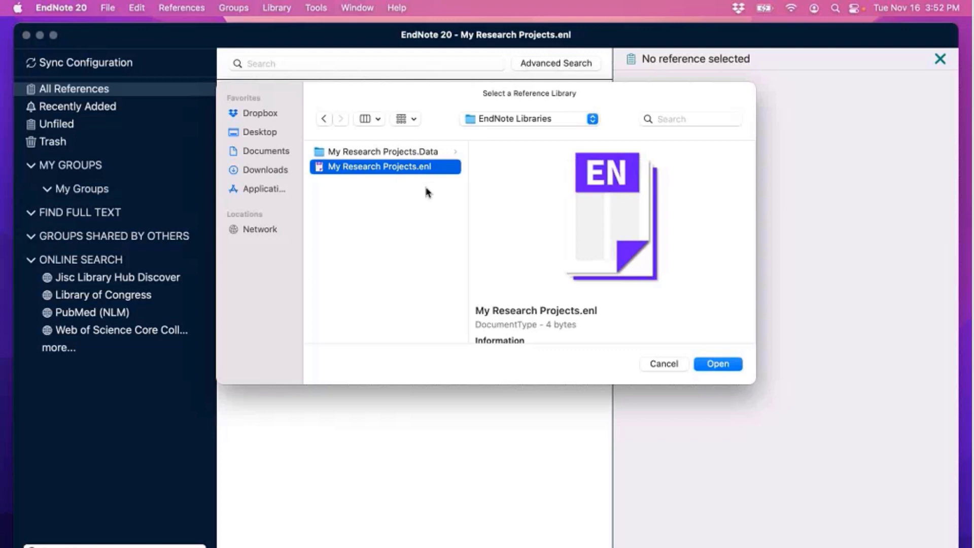
# Step: Open the compressed library Sample_Library_20.enlx from the Examples folder of EndNote 20 in Applications
pyautogui.click(274, 191)
pyautogui.scroll(-5, 400, 289)
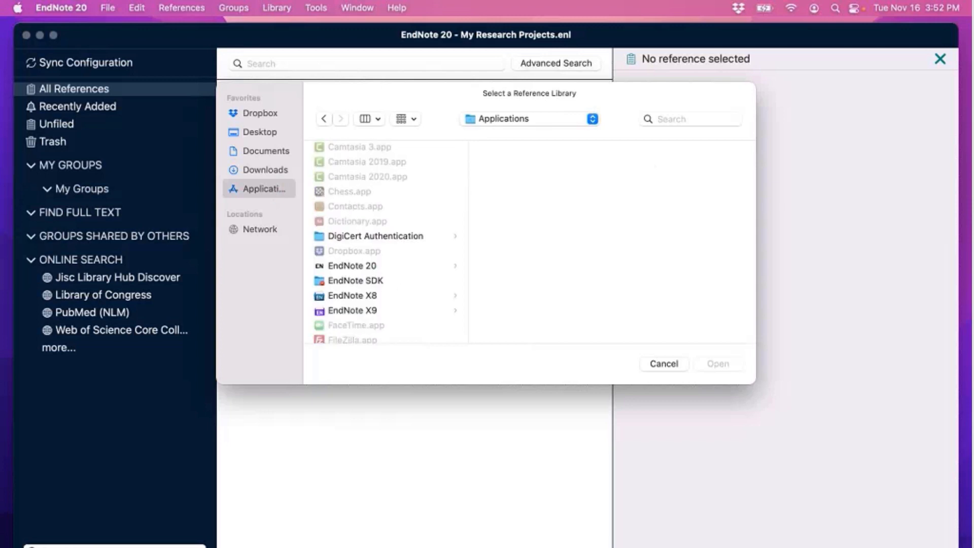
pyautogui.scroll(-3, 391, 243)
pyautogui.click(384, 193)
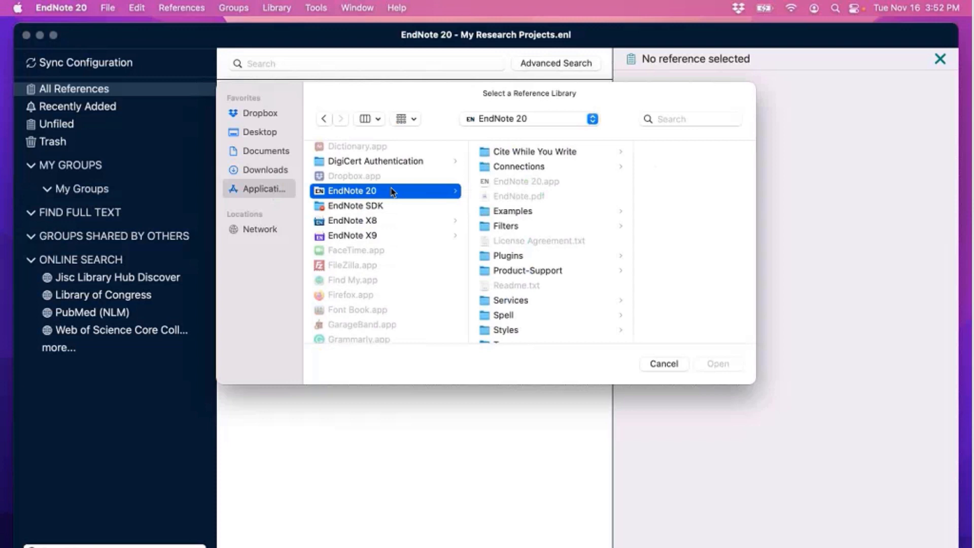
pyautogui.click(523, 213)
pyautogui.click(522, 213)
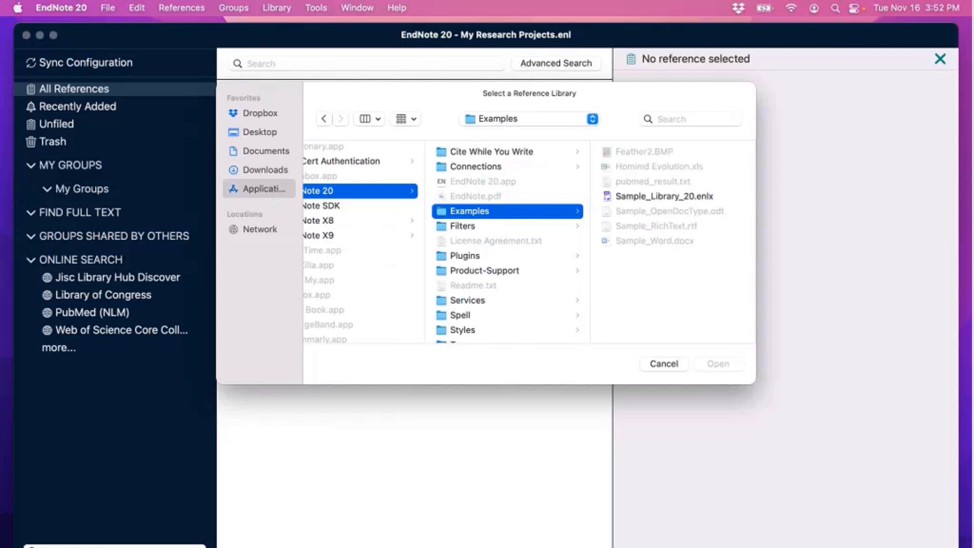
pyautogui.click(634, 198)
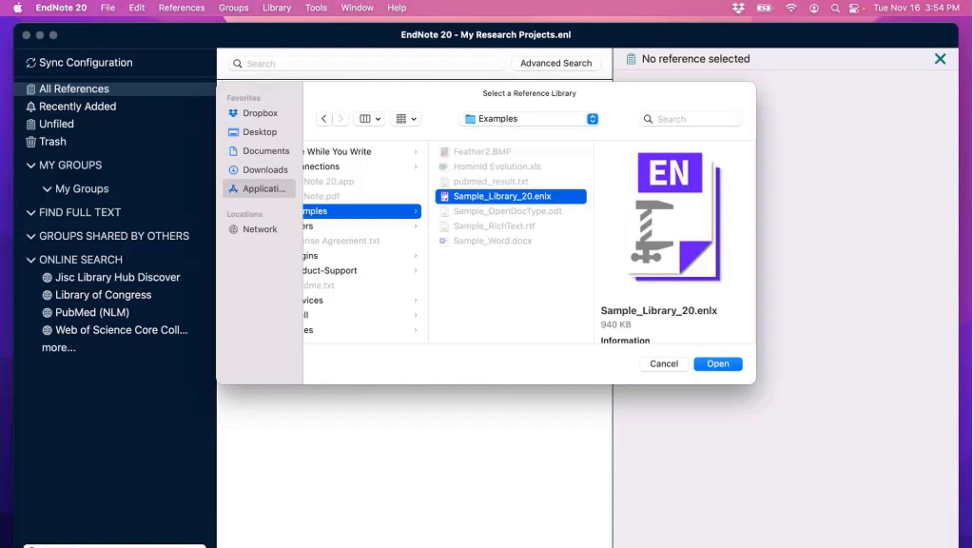
pyautogui.click(710, 363)
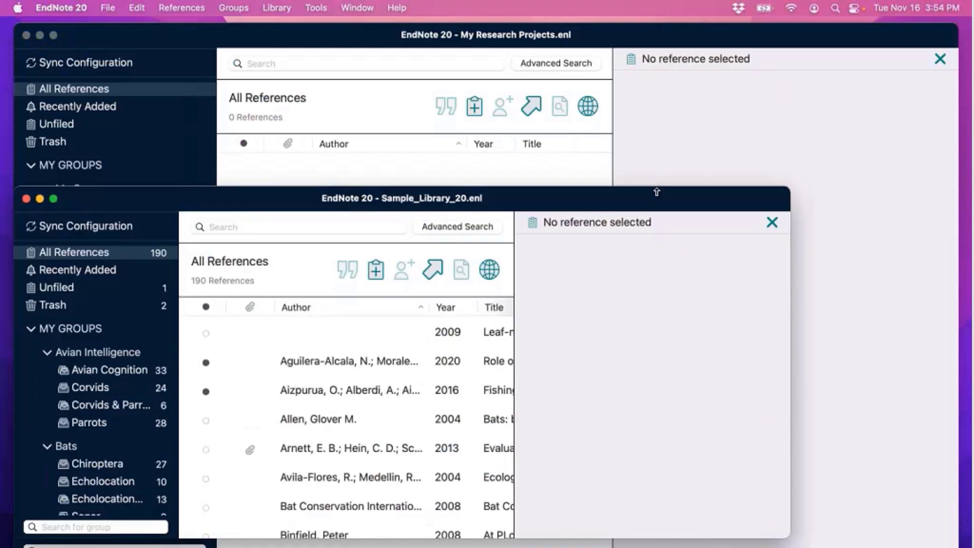
# Step: Move the sample library window up and close the My Research Projects library behind it
pyautogui.moveTo(657, 191); pyautogui.dragTo(716, 90)
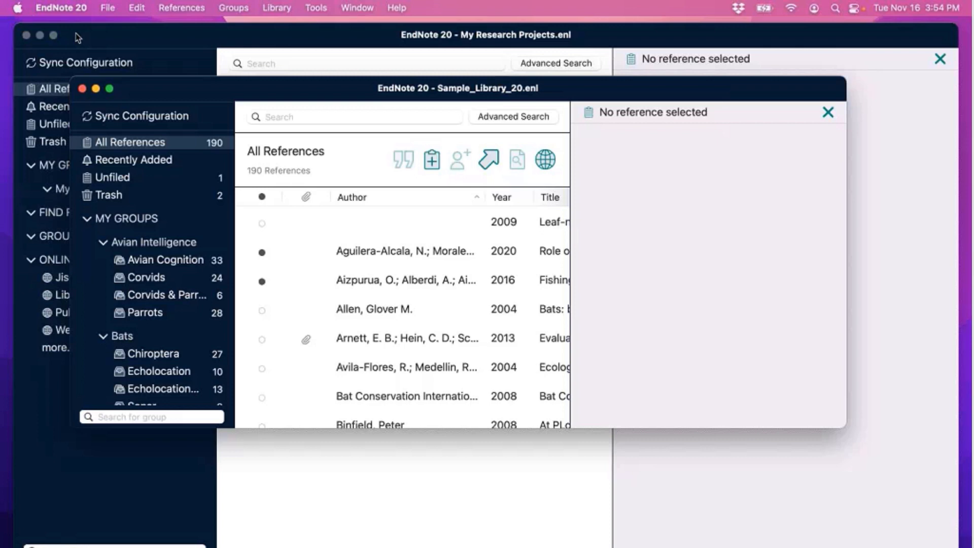
pyautogui.click(91, 40)
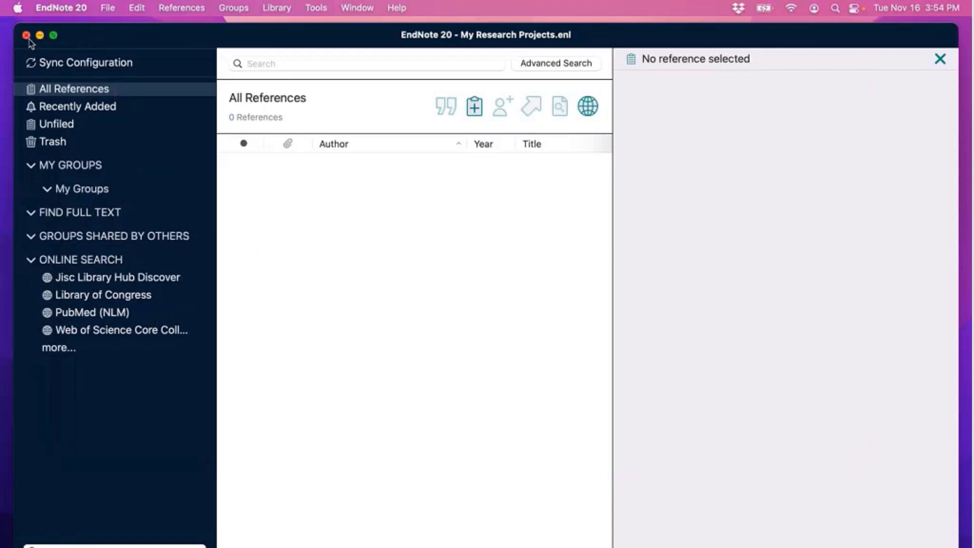
pyautogui.click(110, 8)
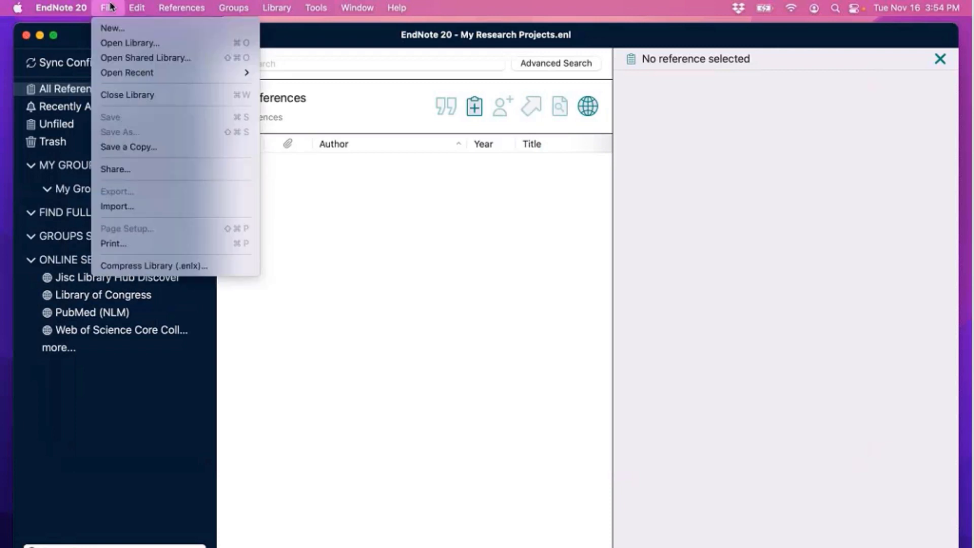
pyautogui.click(167, 96)
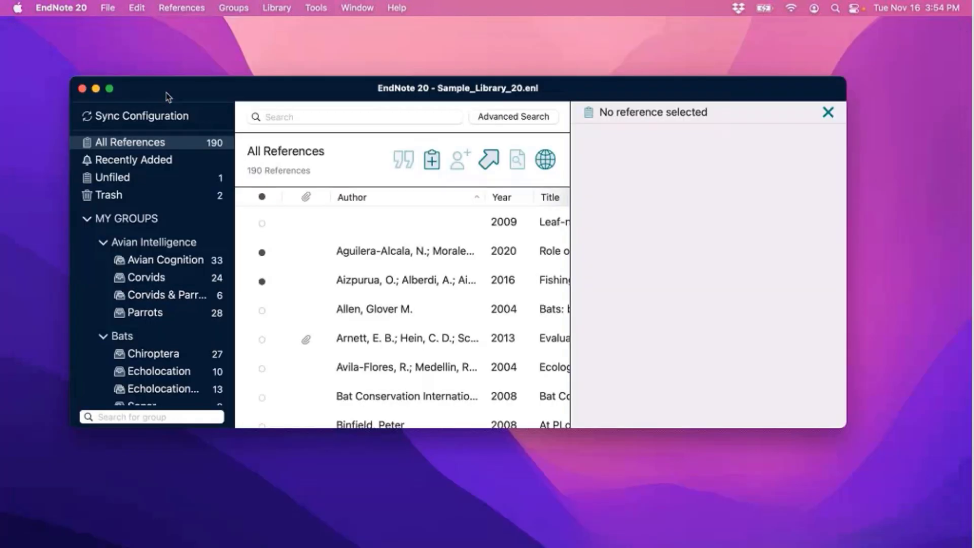
# Step: Enlarge the sample library window with a wider reference list and select the 2016 reference on the fishing technique of long-fingered bats
pyautogui.moveTo(169, 93); pyautogui.dragTo(109, 40)
pyautogui.moveTo(779, 373); pyautogui.dragTo(963, 547)
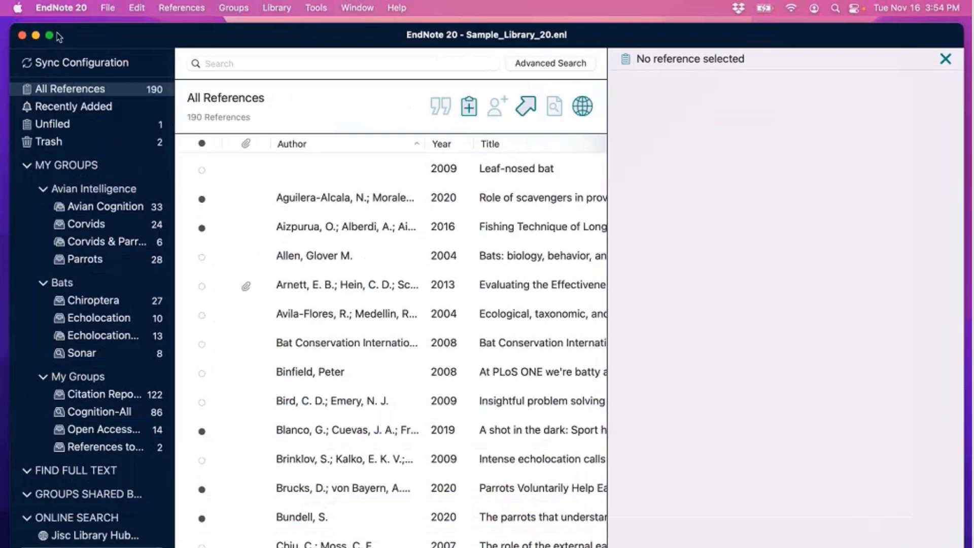
pyautogui.moveTo(49, 35)
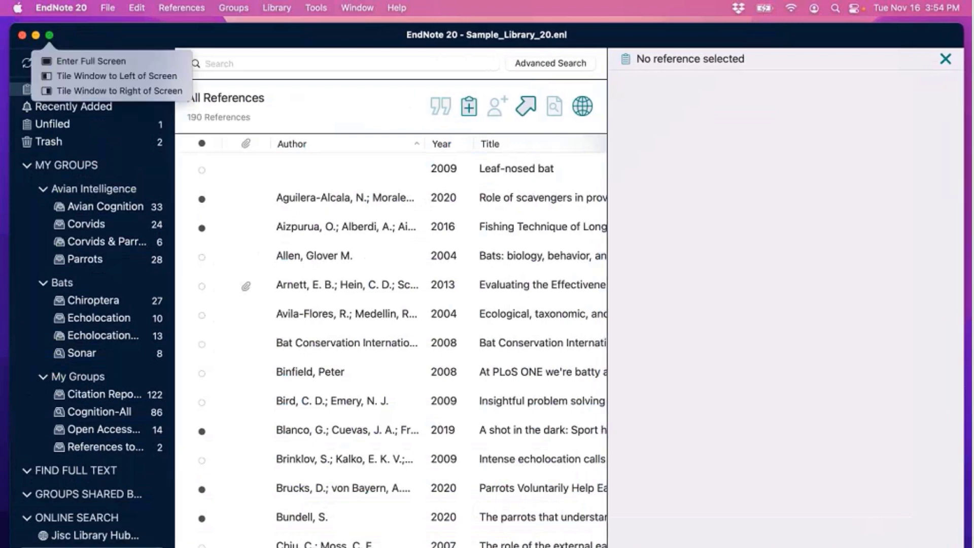
pyautogui.moveTo(608, 172); pyautogui.dragTo(661, 173)
pyautogui.click(345, 227)
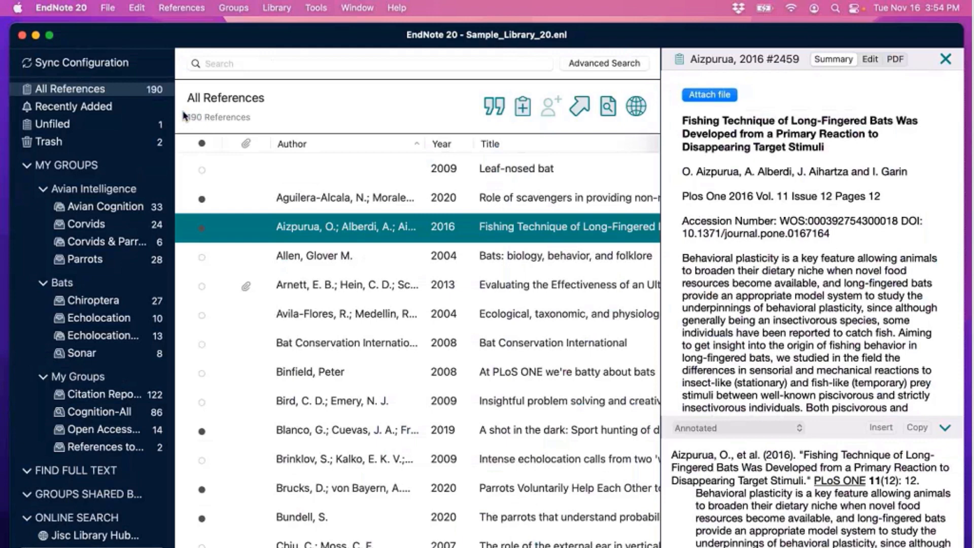
# Step: Fit the library window to the full screen width, widen the reference list pane and narrow the attachment column
pyautogui.click(72, 7)
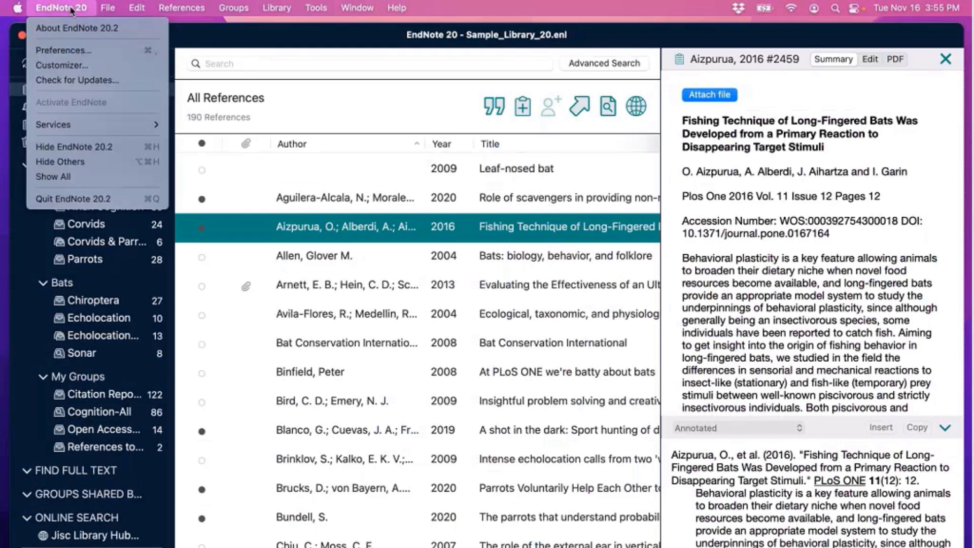
pyautogui.click(71, 7)
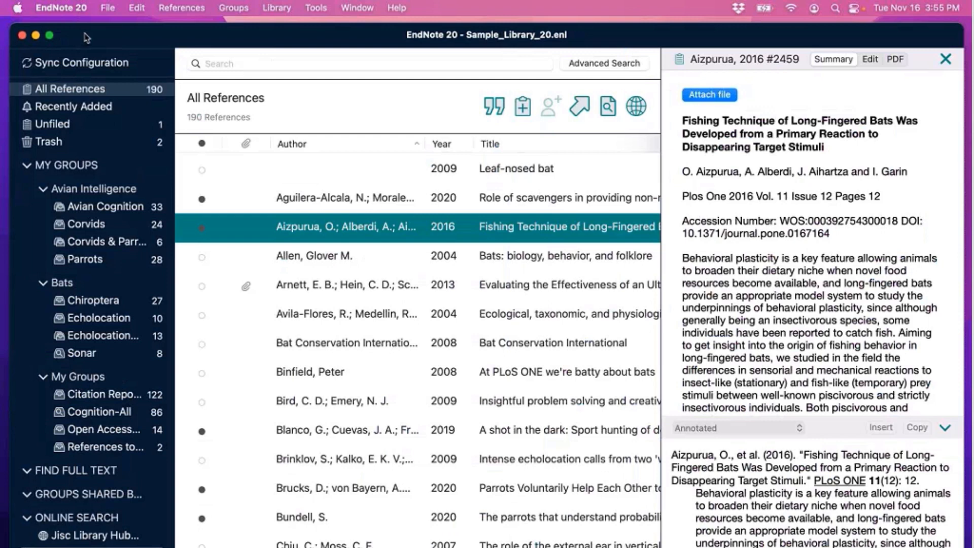
pyautogui.moveTo(87, 39)
pyautogui.mouseDown()
pyautogui.moveTo(77, 37)
pyautogui.moveTo(81, 26)
pyautogui.mouseUp()
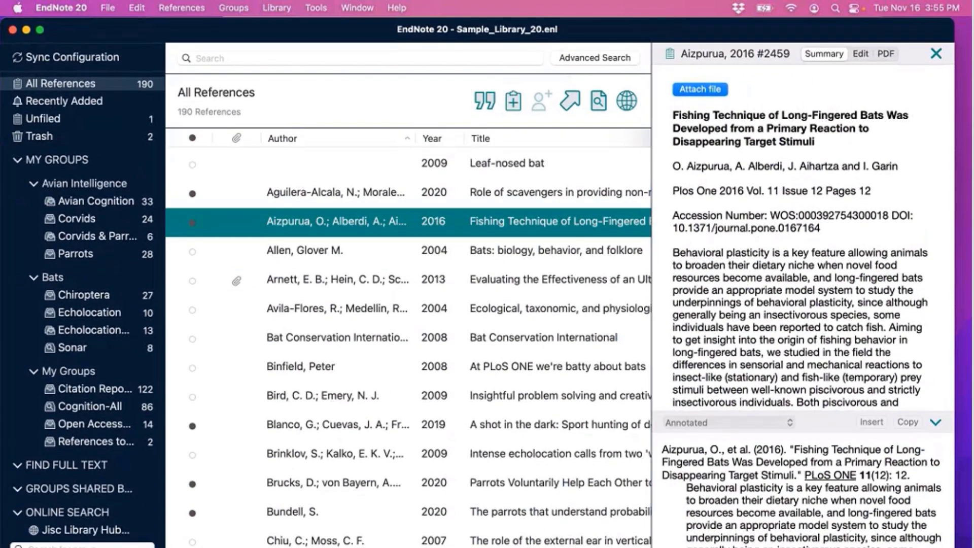
pyautogui.moveTo(954, 547); pyautogui.dragTo(970, 547)
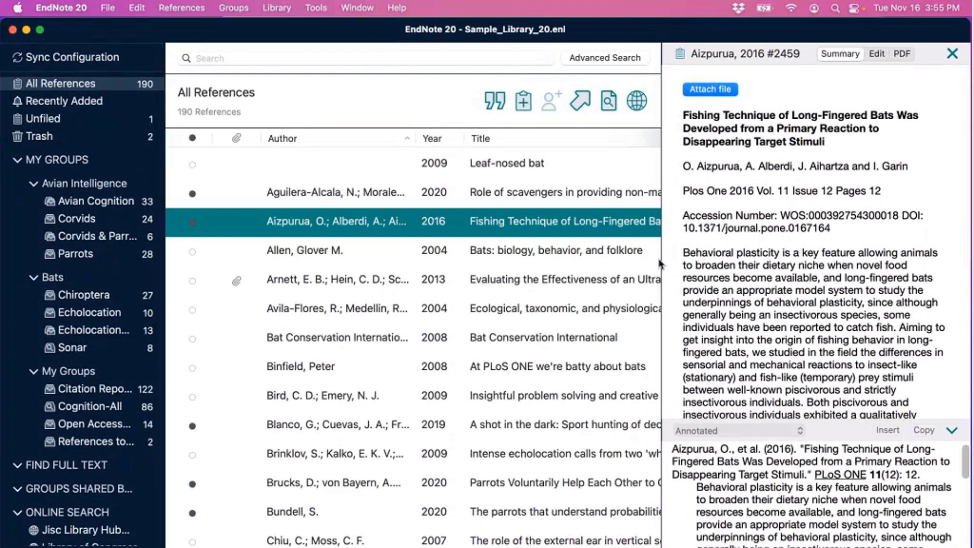
pyautogui.moveTo(664, 265); pyautogui.dragTo(708, 265)
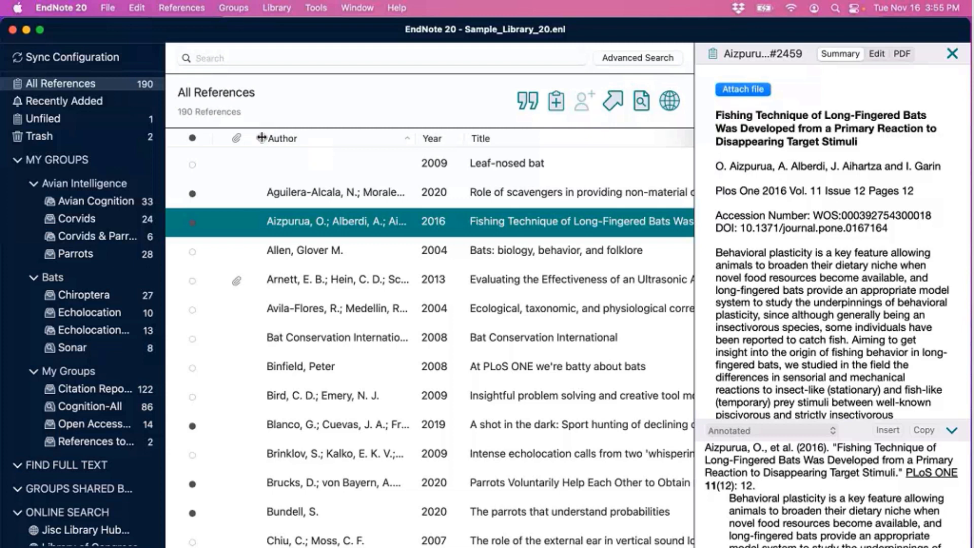
pyautogui.moveTo(261, 138); pyautogui.dragTo(252, 138)
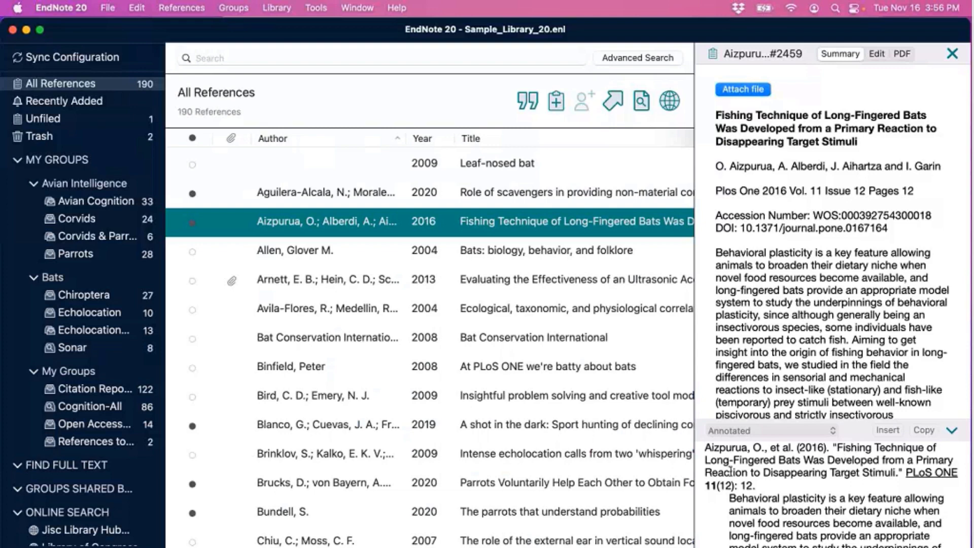
# Step: Sort the reference list in turn by title, author and year
pyautogui.hscroll(5, 490, 348)
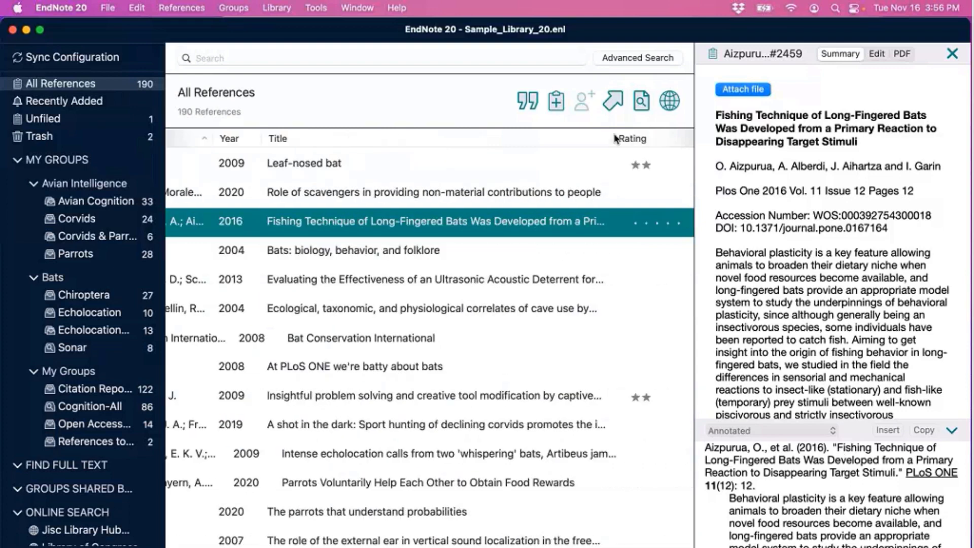
pyautogui.click(624, 139)
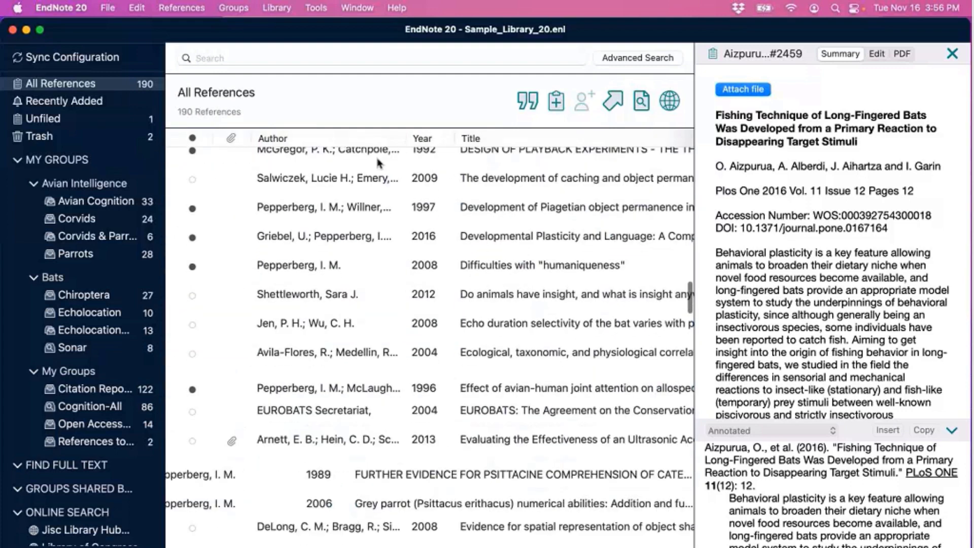
pyautogui.click(342, 136)
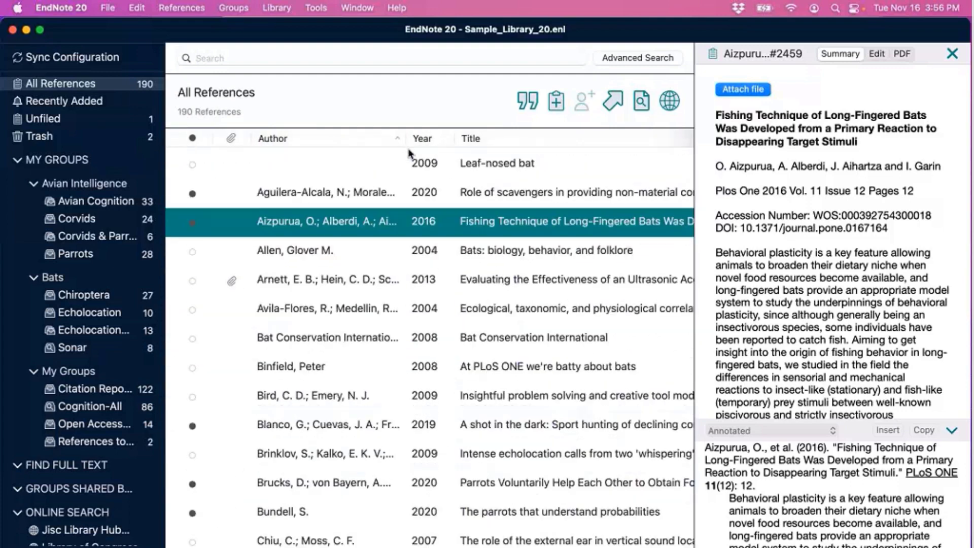
pyautogui.click(420, 139)
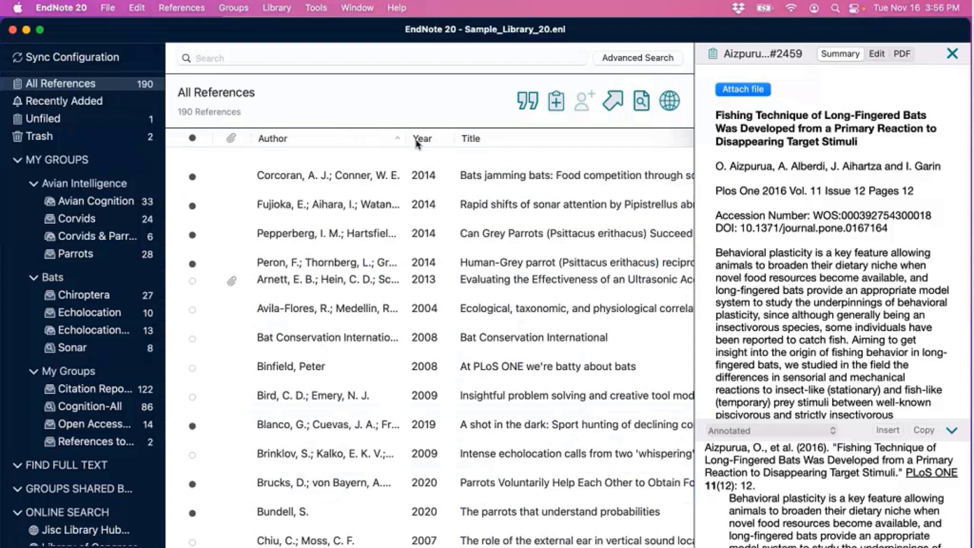
# Step: Sort the reference list by author again and then by title
pyautogui.scroll(15, 429, 199)
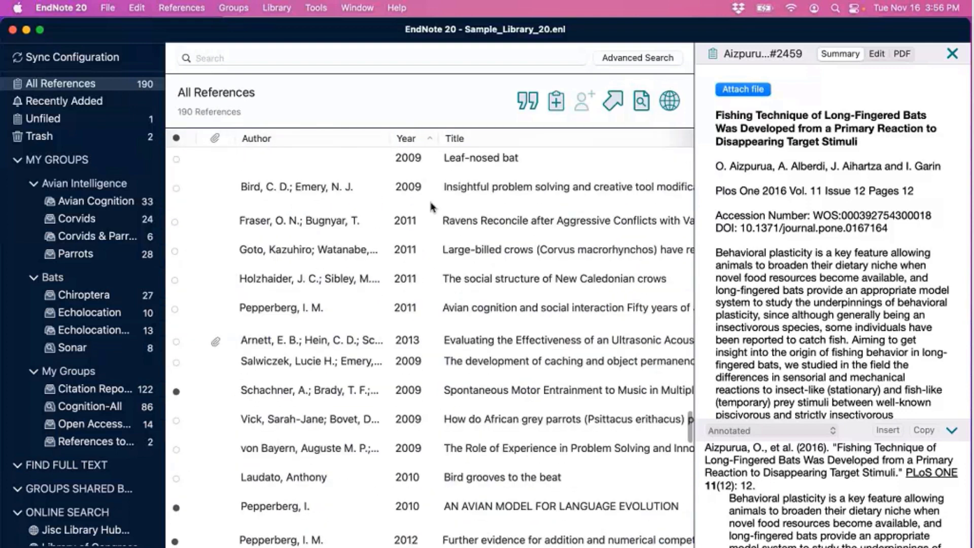
pyautogui.click(355, 139)
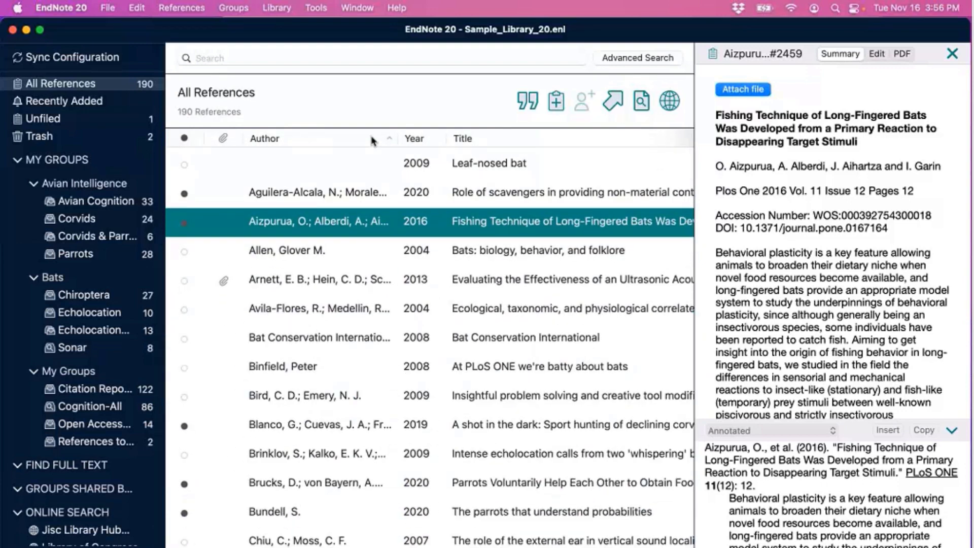
pyautogui.click(446, 138)
pyautogui.moveTo(449, 139); pyautogui.dragTo(446, 138)
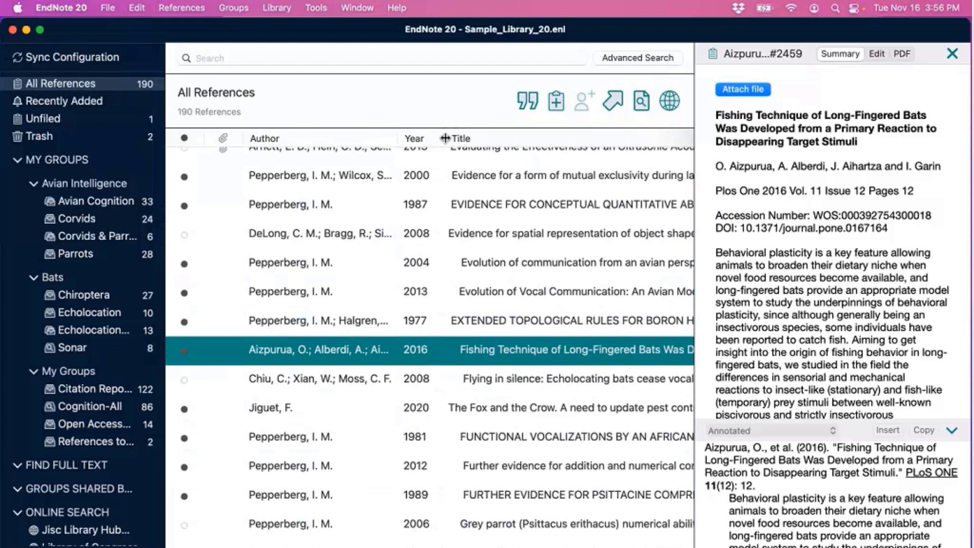
# Step: Examine the further columns of the reference list, such as rating and journal
pyautogui.hscroll(4, 500, 214)
pyautogui.scroll(1, 500, 214)
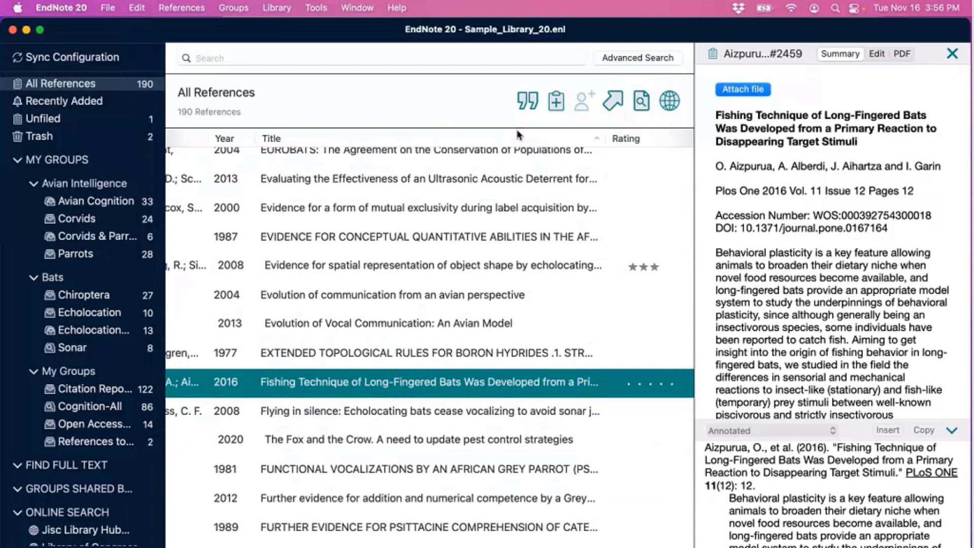
pyautogui.hscroll(-3, 490, 199)
pyautogui.hscroll(4, 489, 196)
pyautogui.scroll(2, 489, 197)
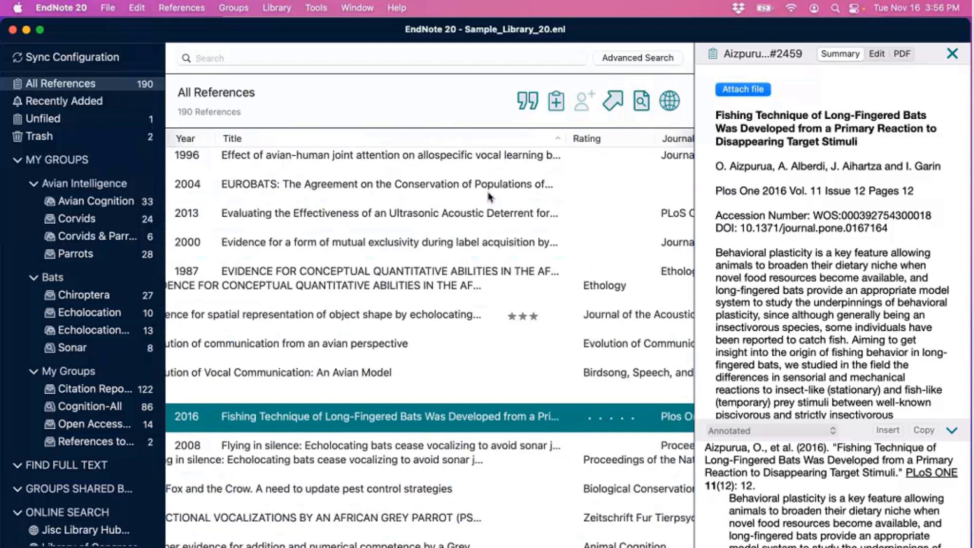
pyautogui.hscroll(-4, 497, 163)
pyautogui.hscroll(-3, 497, 163)
pyautogui.scroll(1, 497, 163)
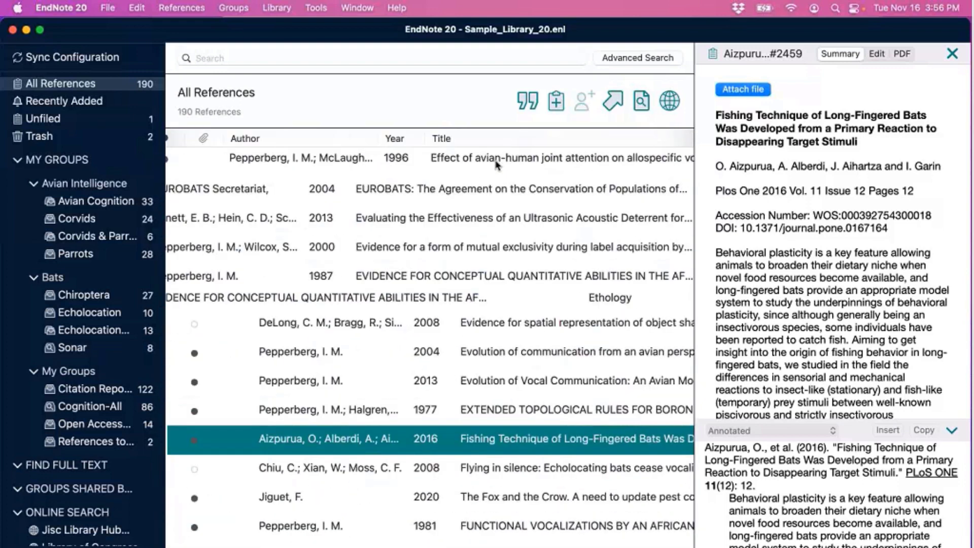
# Step: Set column 10 of the library window's display fields to Label in the preferences
pyautogui.click(60, 7)
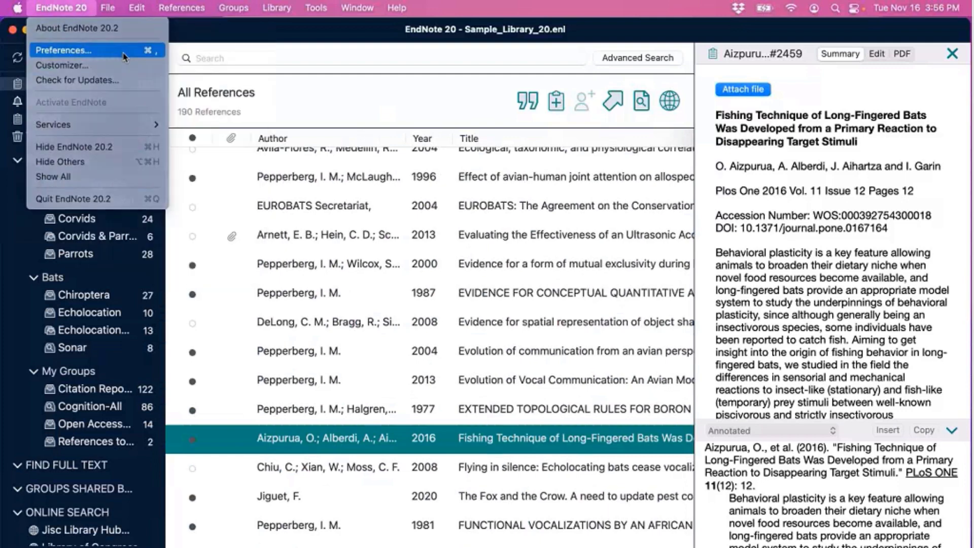
pyautogui.click(124, 53)
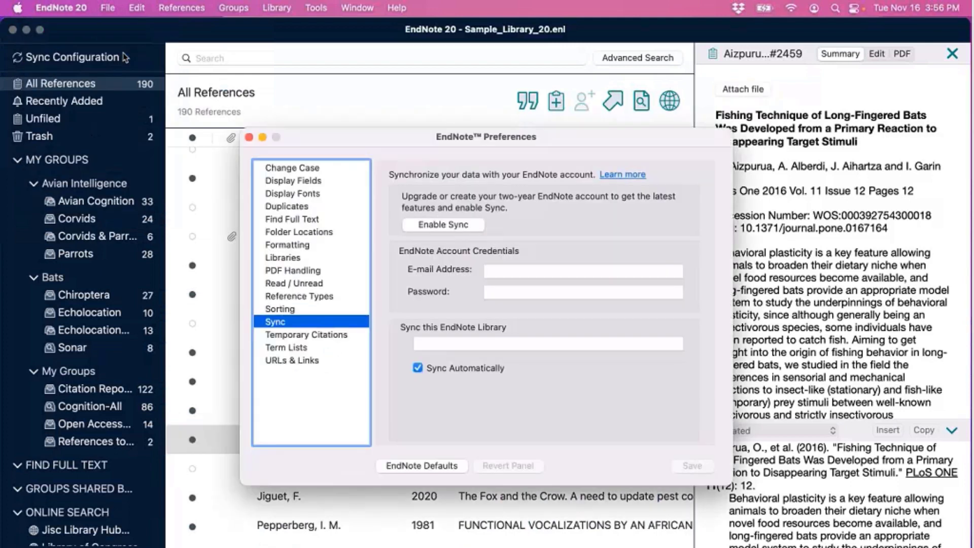
pyautogui.click(307, 181)
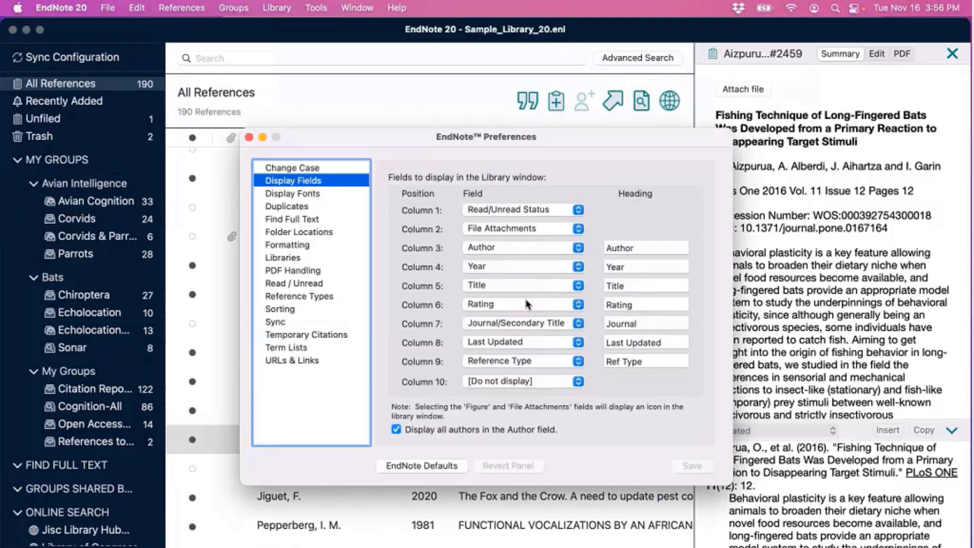
pyautogui.click(526, 384)
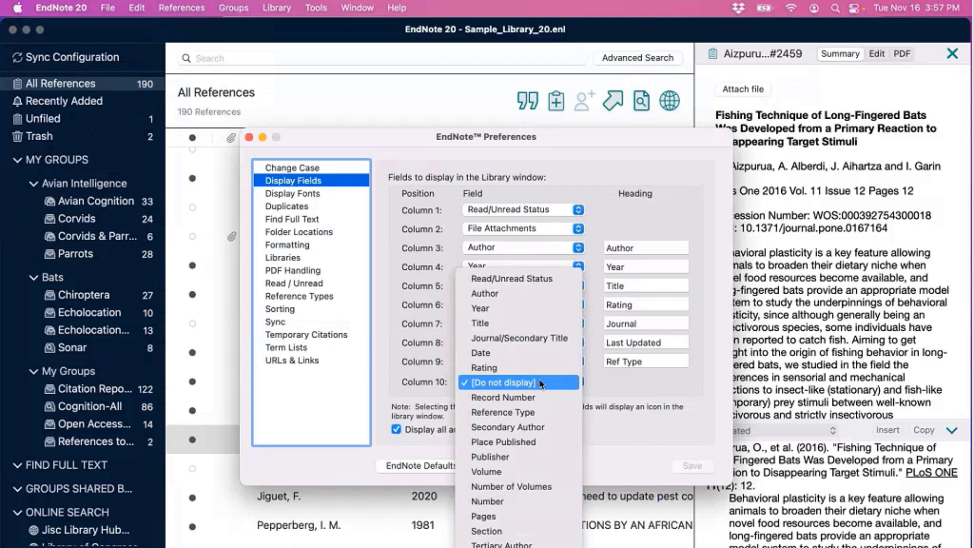
pyautogui.scroll(-5, 543, 414)
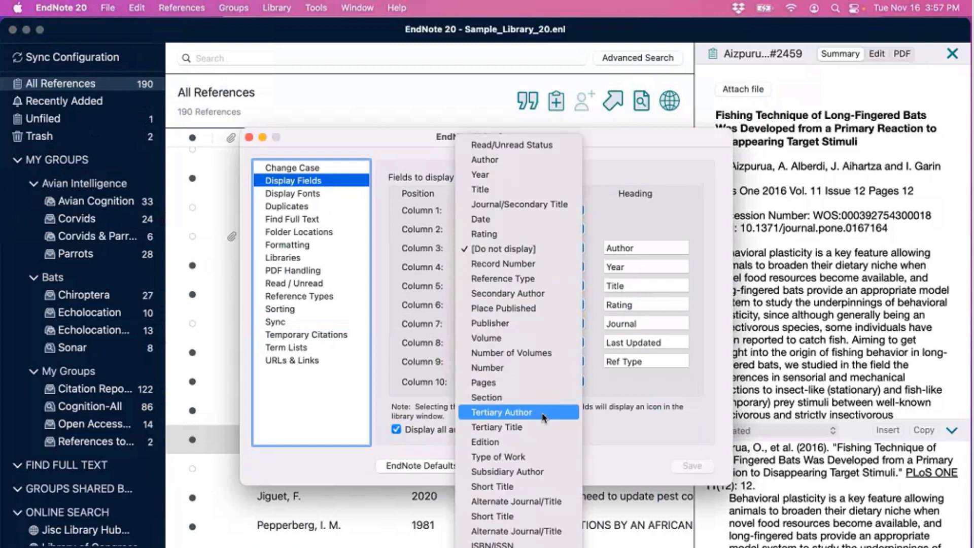
pyautogui.scroll(-10, 543, 417)
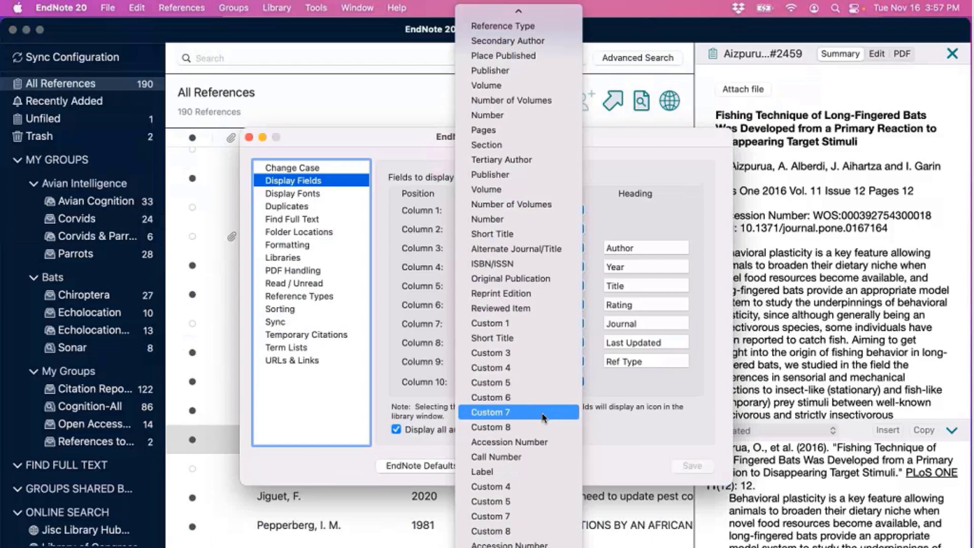
pyautogui.scroll(-6, 543, 417)
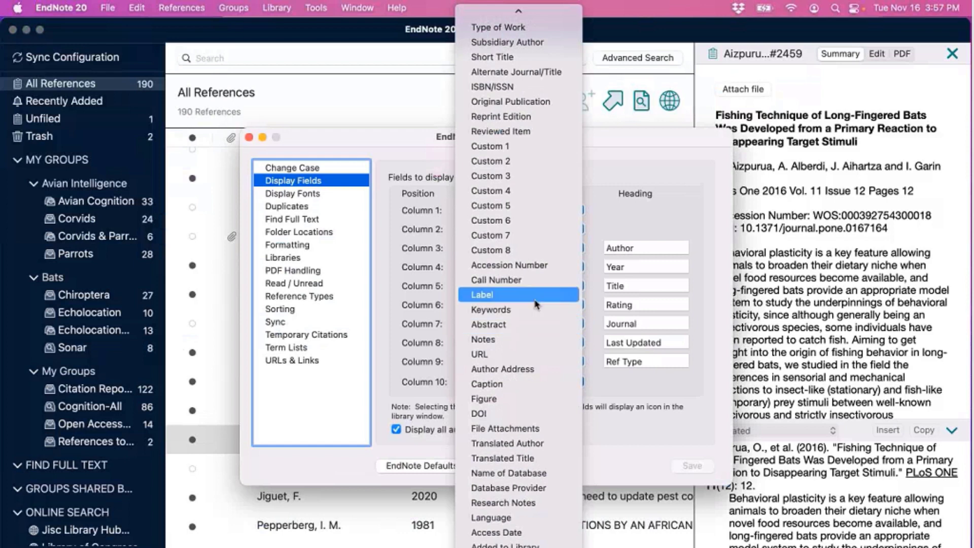
pyautogui.click(536, 305)
# Step: Rename the column 10 heading to "Personal Filing Number", save the preferences and close them
pyautogui.click(653, 382)
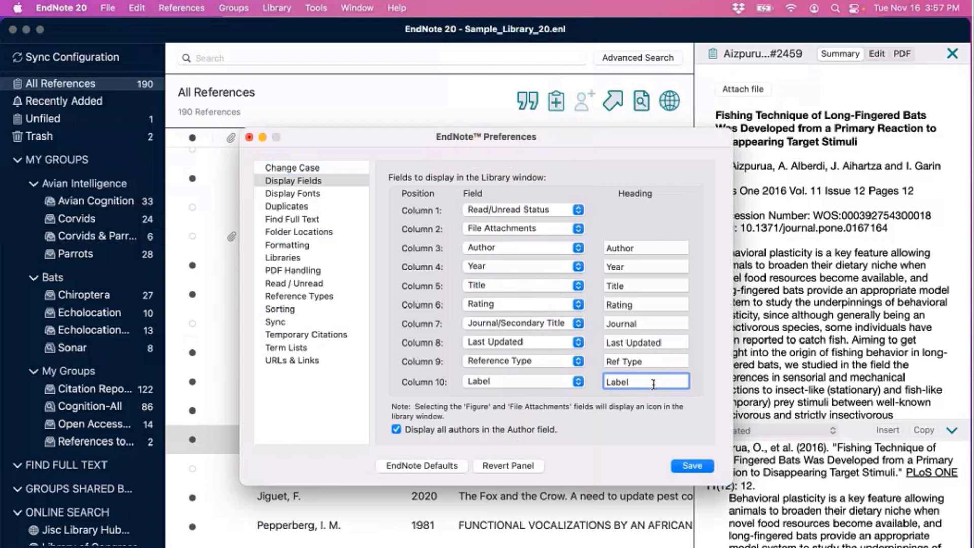
pyautogui.moveTo(654, 384); pyautogui.dragTo(565, 389)
pyautogui.write('P')
pyautogui.write('ersonal Filing')
pyautogui.write(' Number')
pyautogui.click(683, 466)
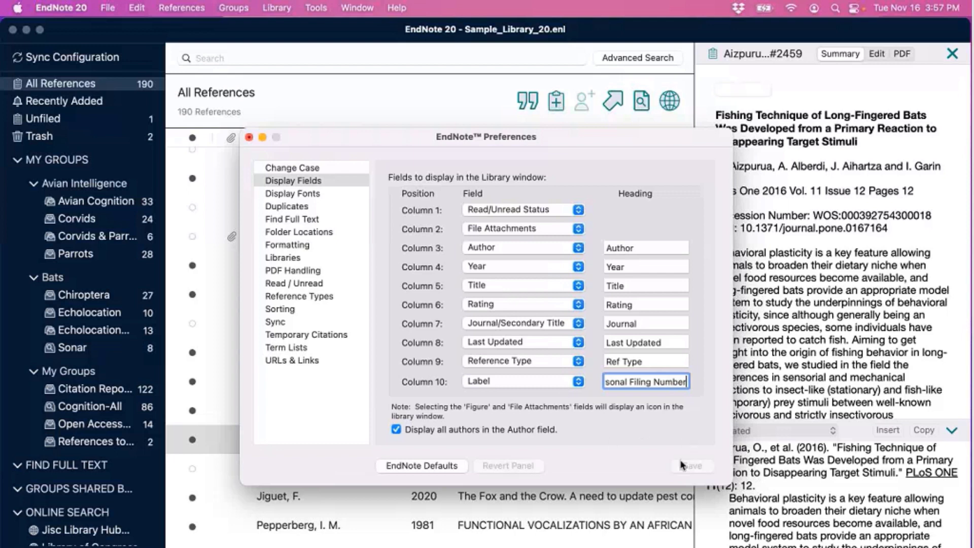
pyautogui.press('super+w')
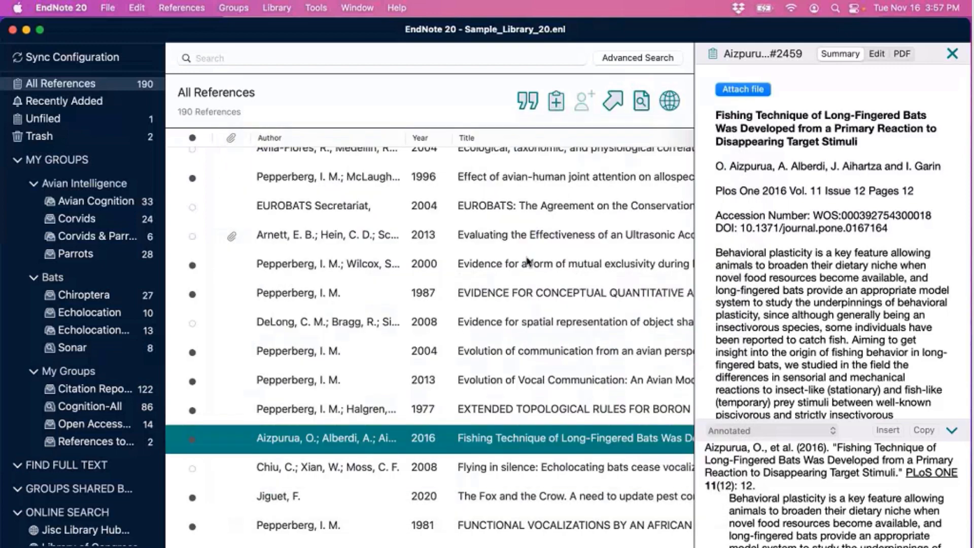
# Step: Narrow the Ref Type column and sort the reference list by the Personal Filing Number column
pyautogui.scroll(5, 544, 281)
pyautogui.hscroll(5, 579, 265)
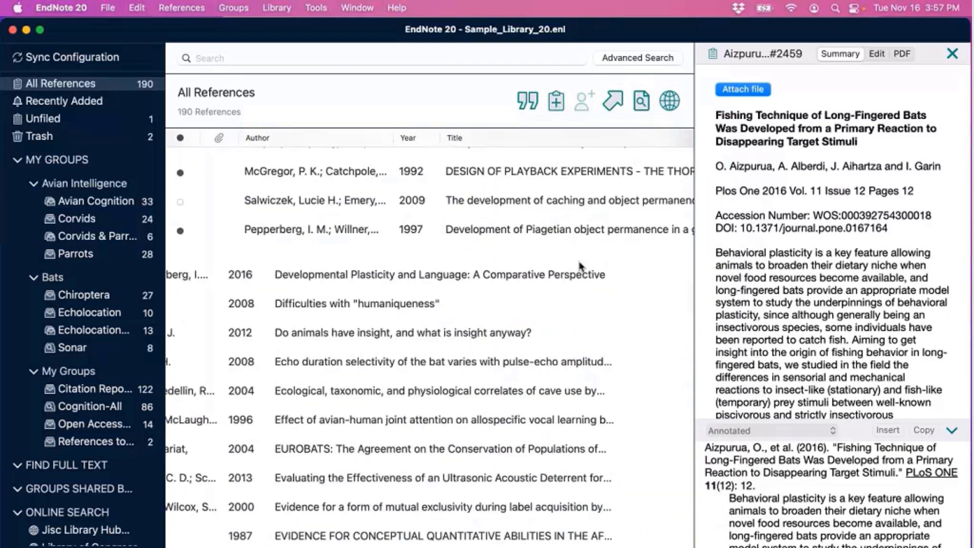
pyautogui.hscroll(5, 581, 265)
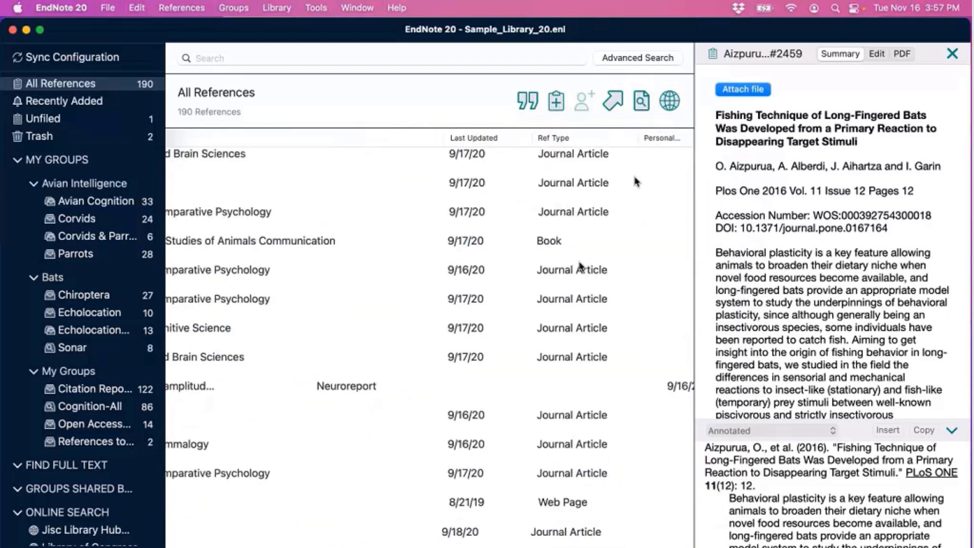
pyautogui.moveTo(638, 144); pyautogui.dragTo(635, 144)
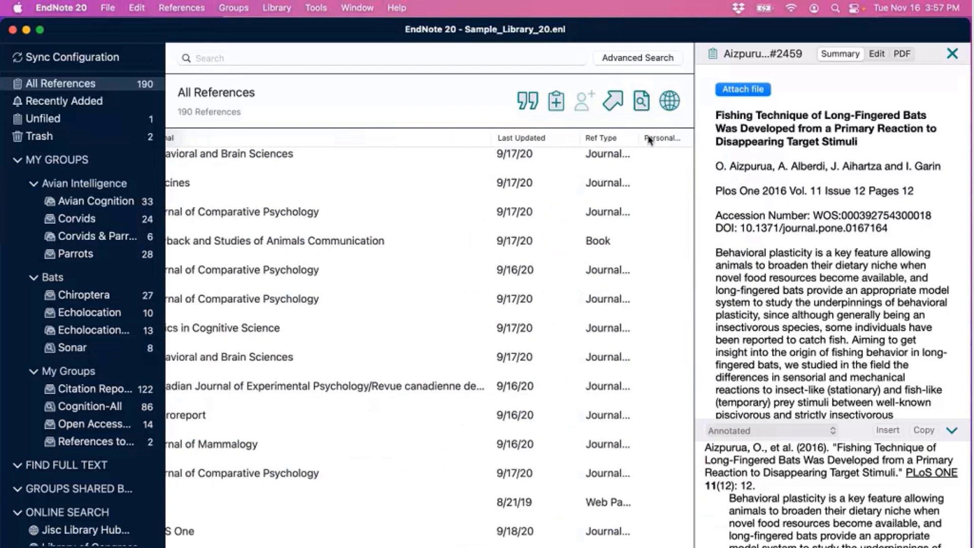
pyautogui.hscroll(-5, 639, 145)
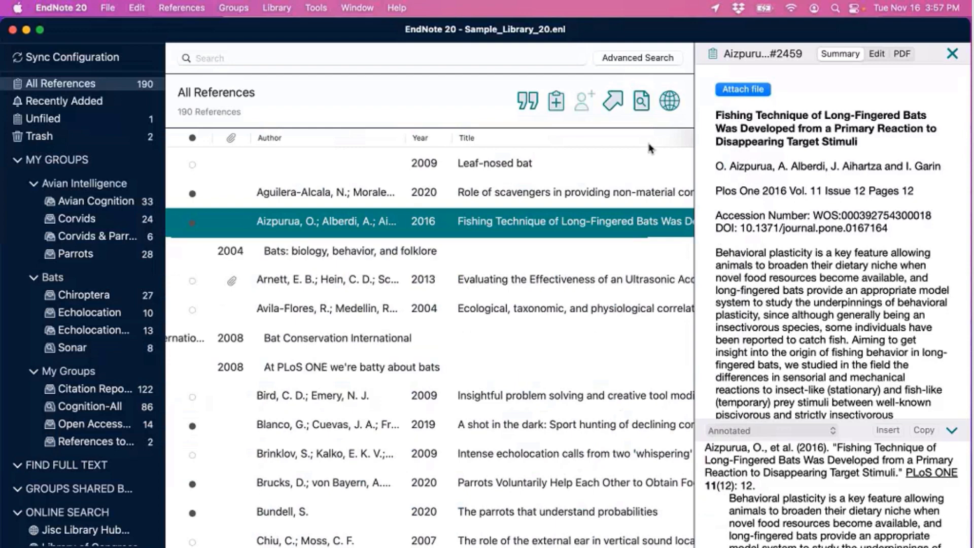
pyautogui.hscroll(5, 652, 162)
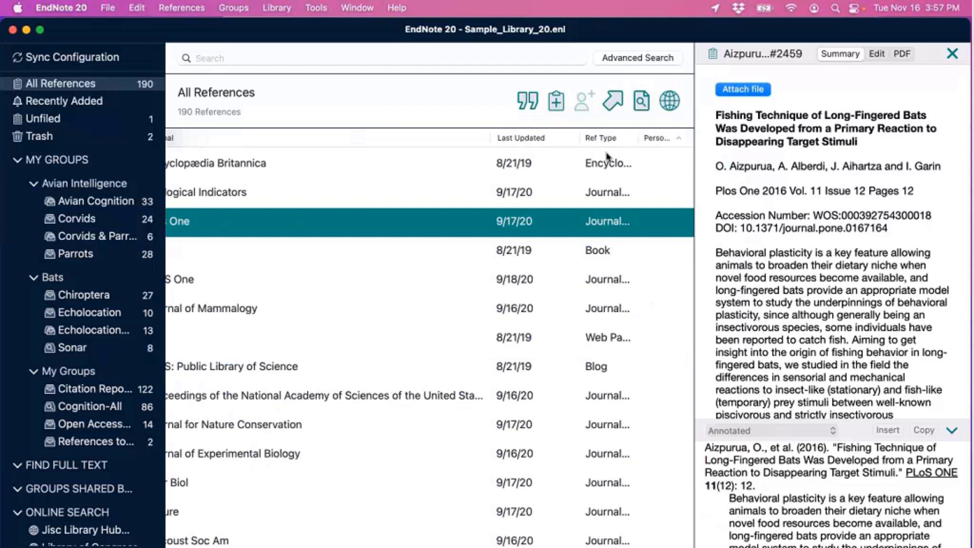
# Step: Review the columns of the reference list and the summary of the selected long-fingered bats reference
pyautogui.hscroll(-5, 441, 172)
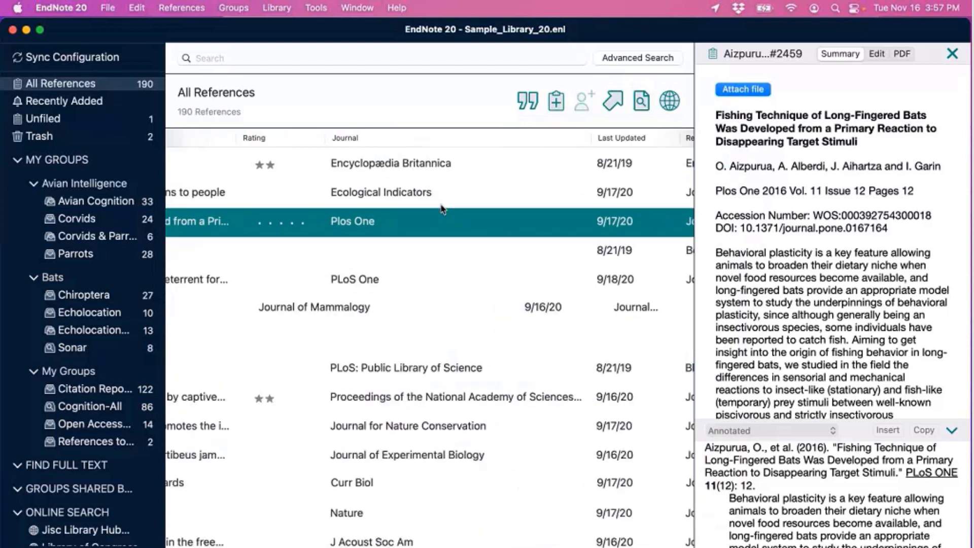
pyautogui.hscroll(5, 550, 272)
pyautogui.hscroll(-5, 567, 284)
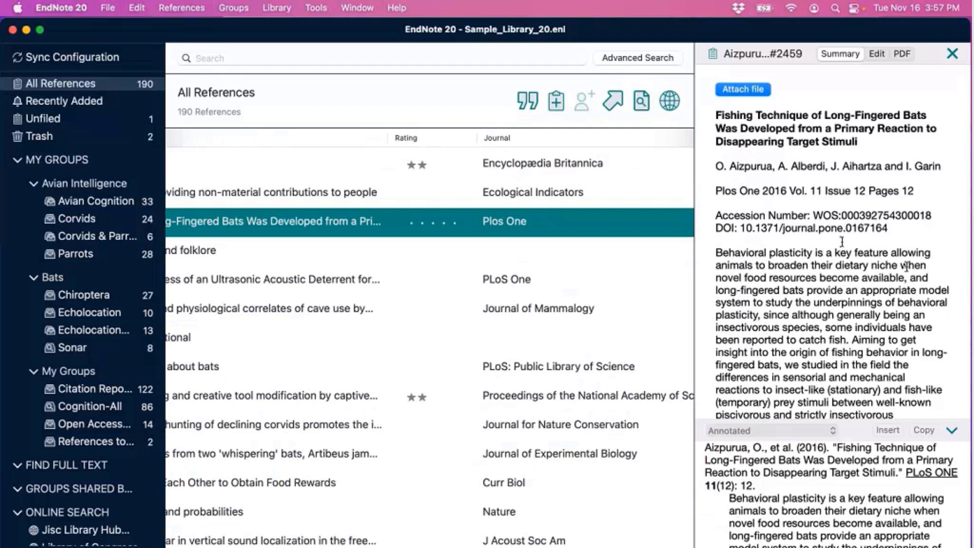
pyautogui.scroll(2, 776, 259)
pyautogui.scroll(-2, 883, 141)
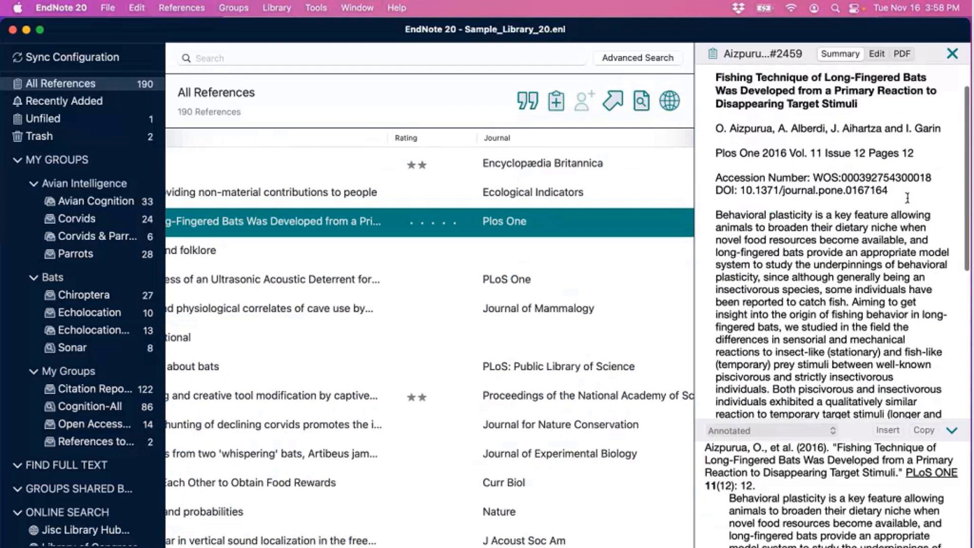
pyautogui.scroll(2, 908, 198)
pyautogui.hscroll(-10, 514, 165)
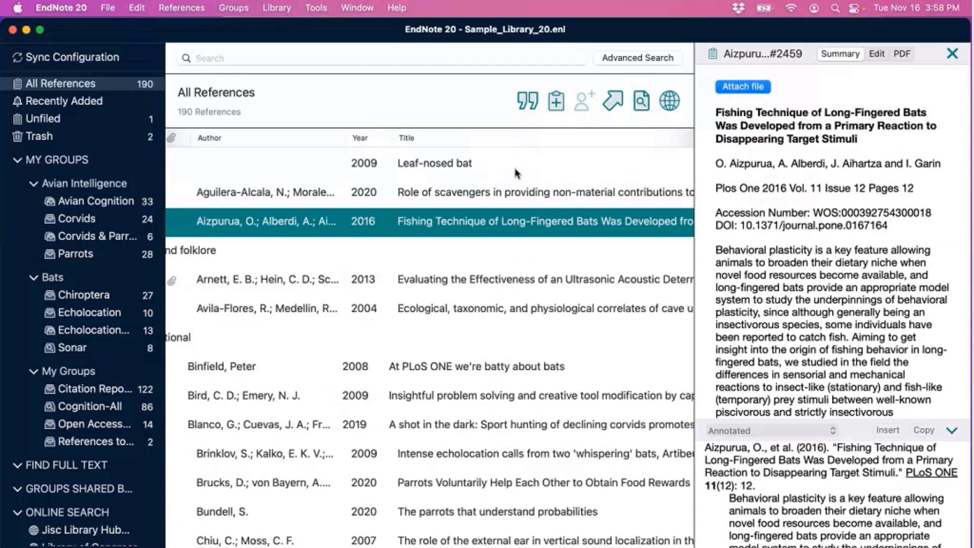
# Step: Preview several references in turn, including the Bat Conservation International entry, ending on the 2016 fishing technique article
pyautogui.click(628, 292)
pyautogui.click(618, 334)
pyautogui.click(614, 392)
pyautogui.click(615, 346)
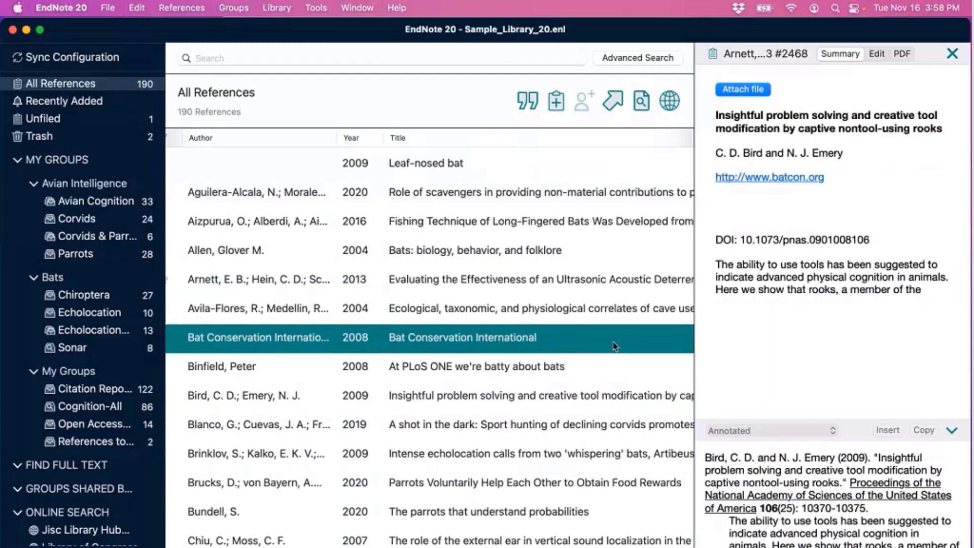
pyautogui.click(628, 222)
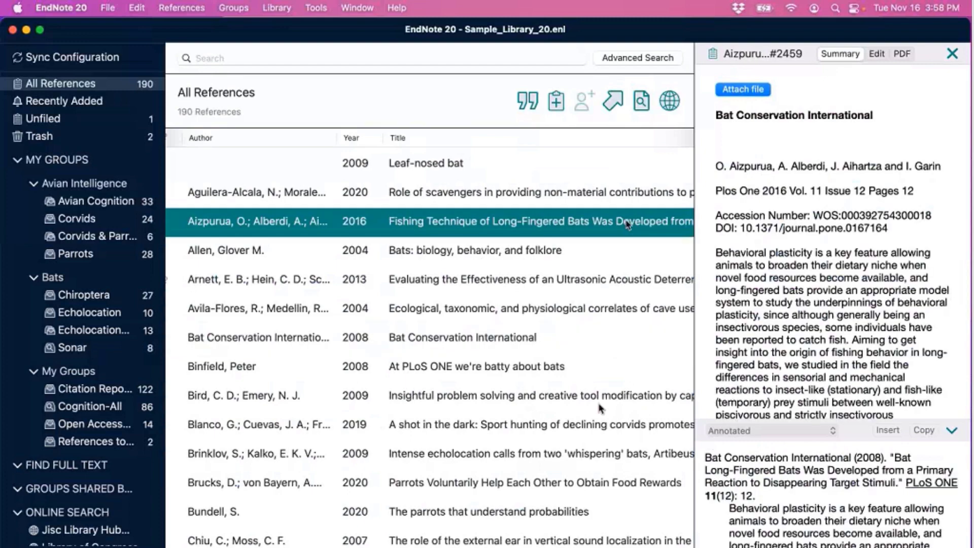
# Step: Select the 2007 reference on the external ear in vertical sound localization and read its summary
pyautogui.scroll(-2, 562, 472)
pyautogui.click(561, 482)
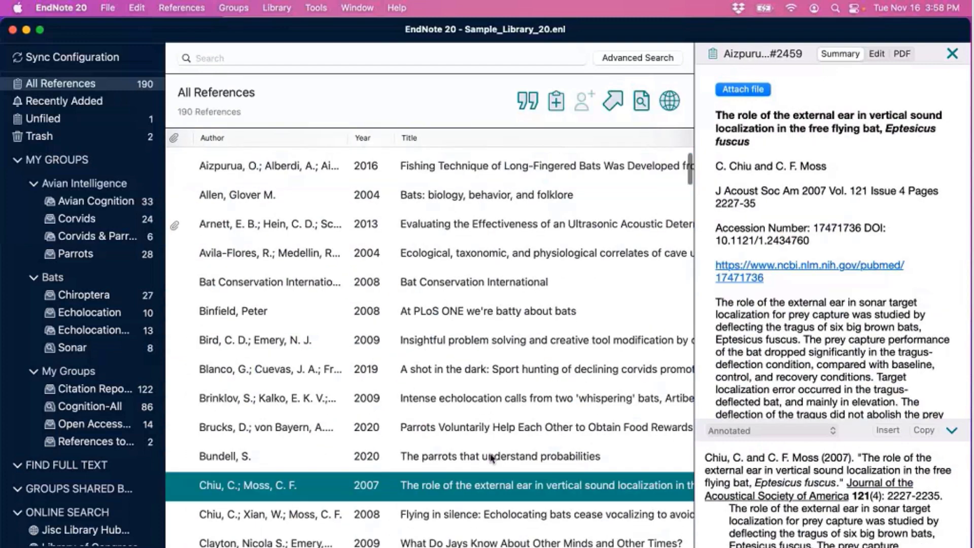
pyautogui.scroll(-5, 832, 254)
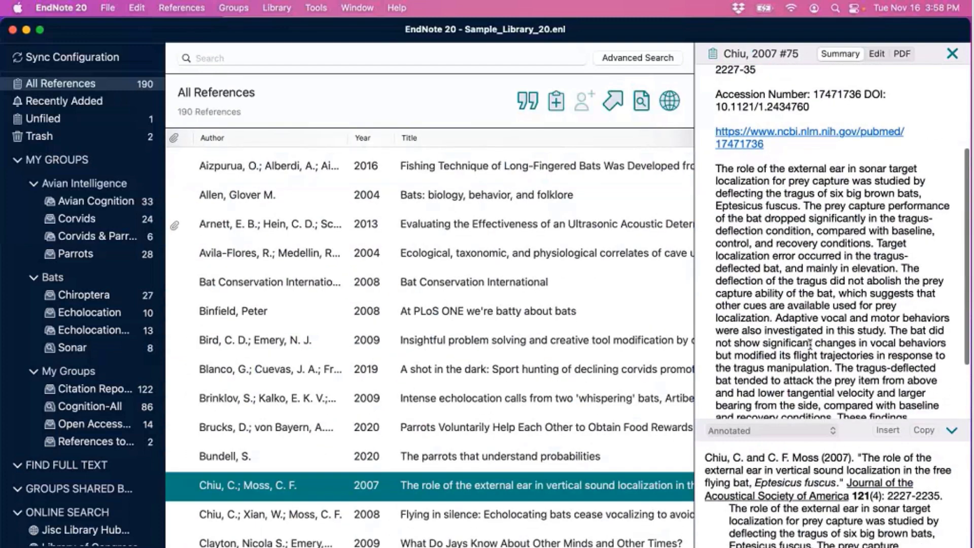
# Step: Select the 2009 reference on echolocation calls from two 'whispering' bats and read its summary
pyautogui.click(655, 398)
pyautogui.hscroll(5, 558, 406)
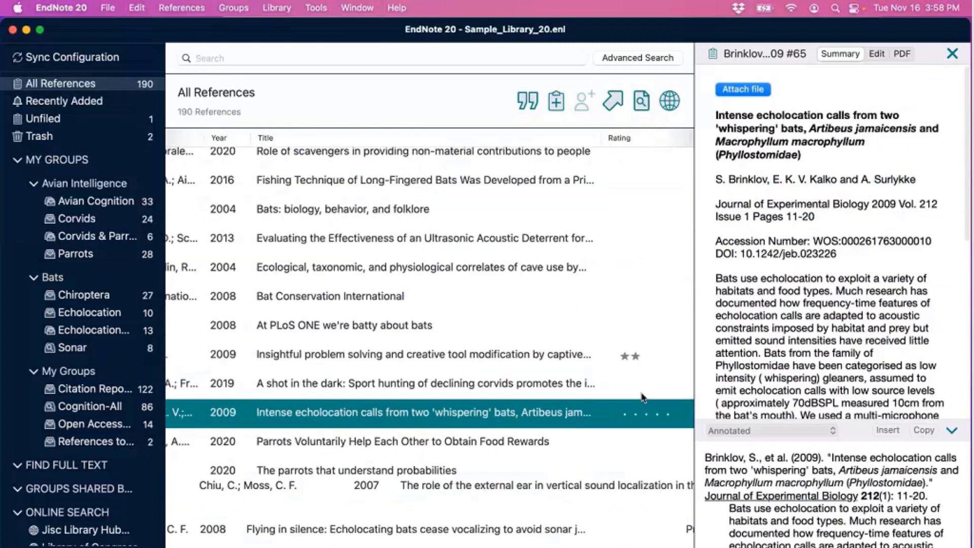
pyautogui.scroll(-3, 840, 365)
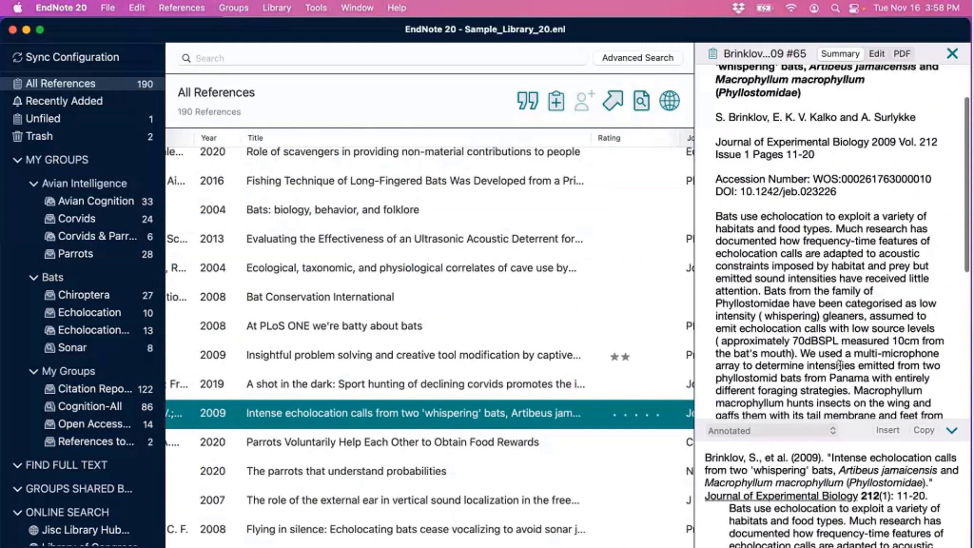
# Step: Bring the reference type column into view and move the selection up to the blog reference "At PLoS ONE we're batty about bats"
pyautogui.hscroll(5, 599, 336)
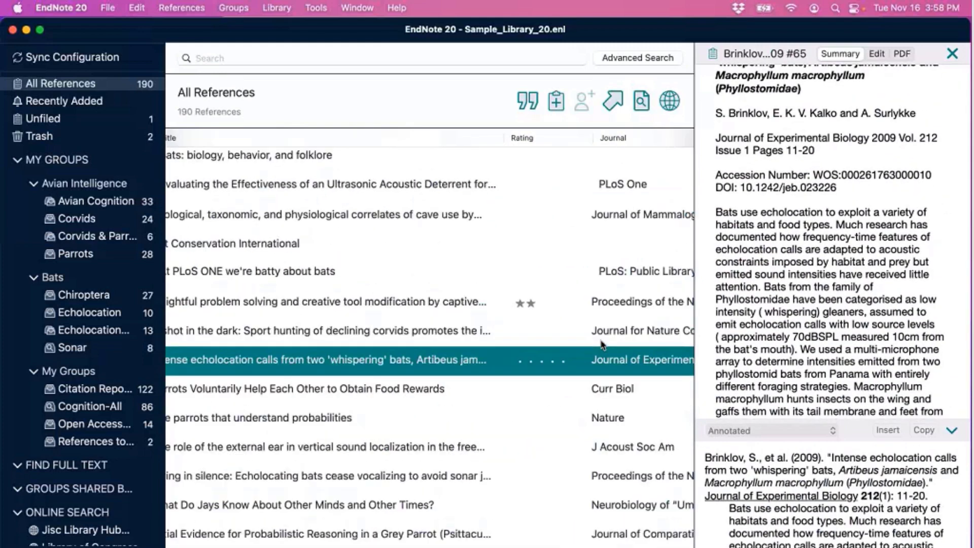
pyautogui.hscroll(5, 601, 344)
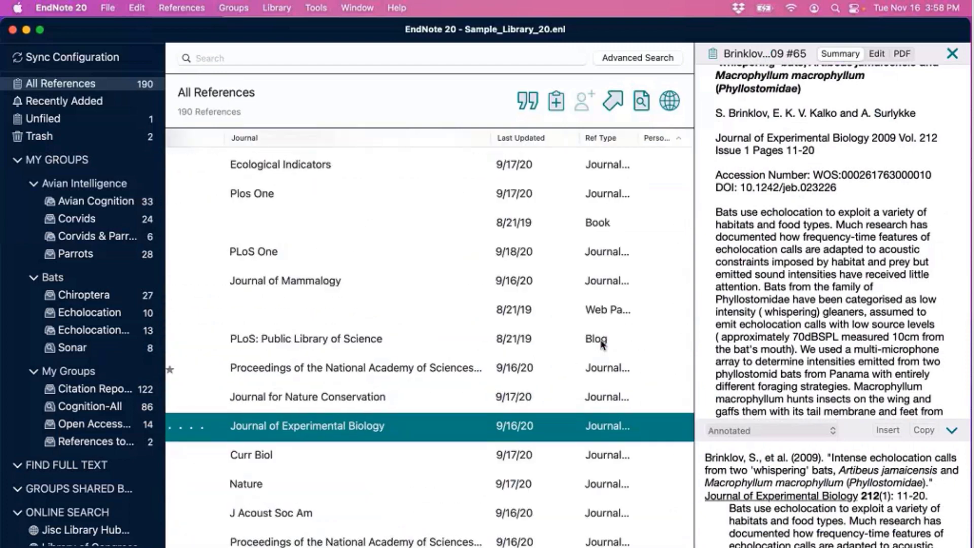
pyautogui.press('Up')
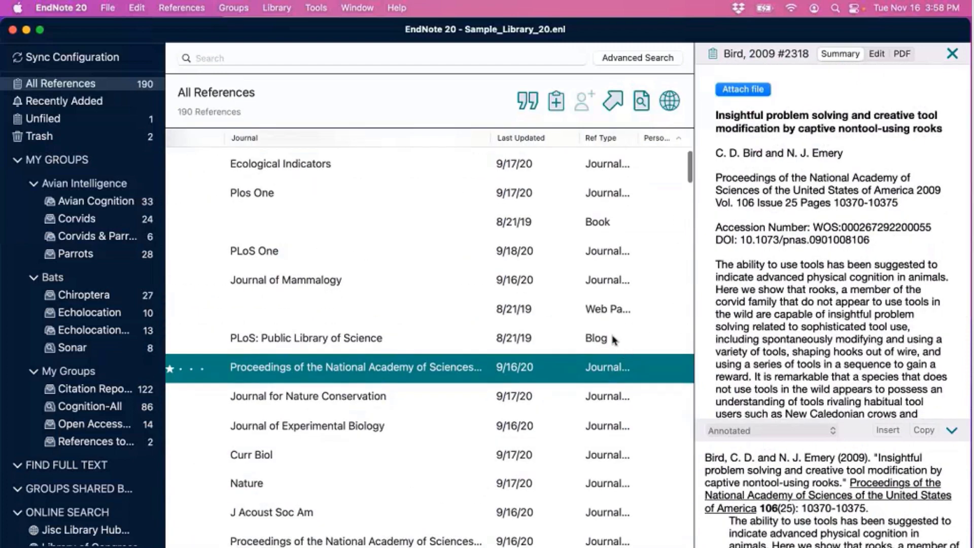
pyautogui.press('Up')
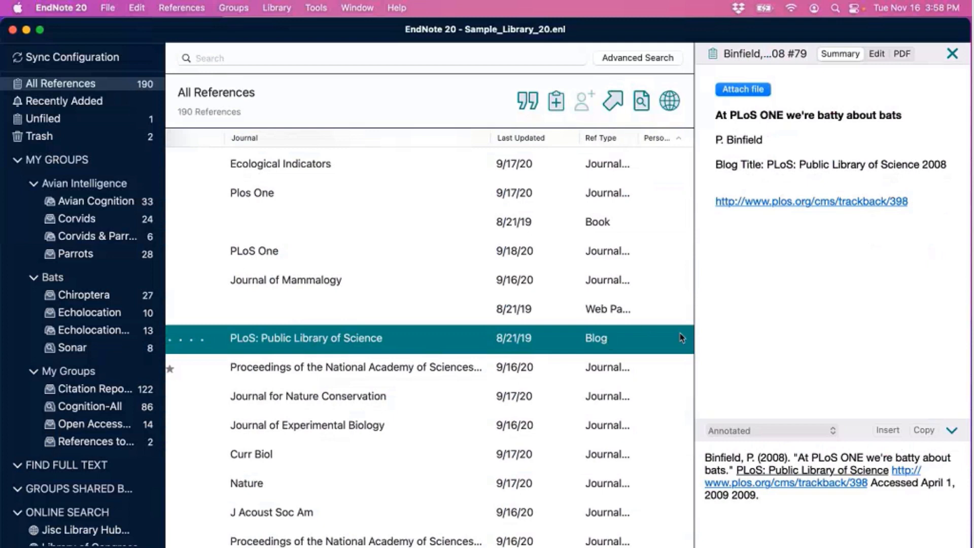
# Step: Select the Journal of Experimental Biology reference on 'whispering' bats, read its summary through to the end and look at its Web of Science options
pyautogui.click(587, 421)
pyautogui.scroll(-5, 785, 346)
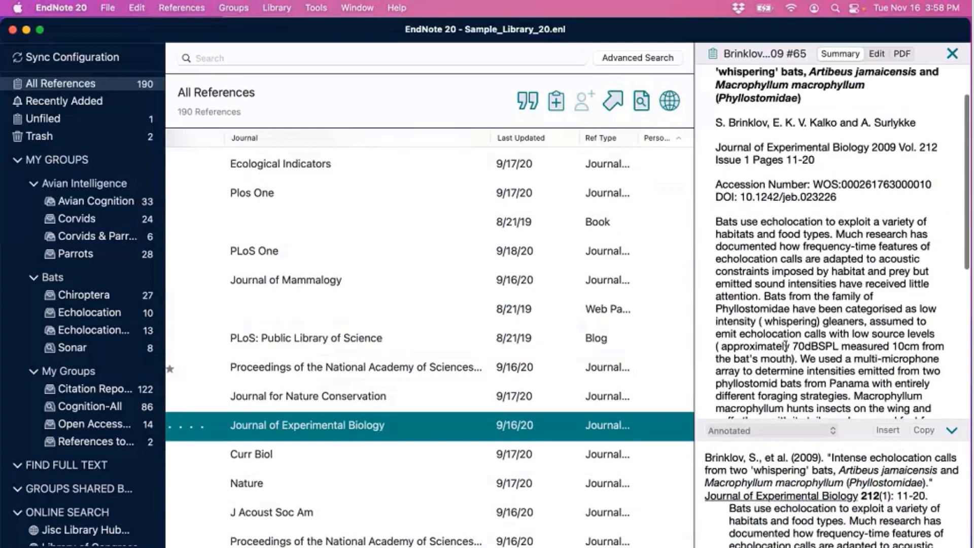
pyautogui.scroll(-10, 785, 346)
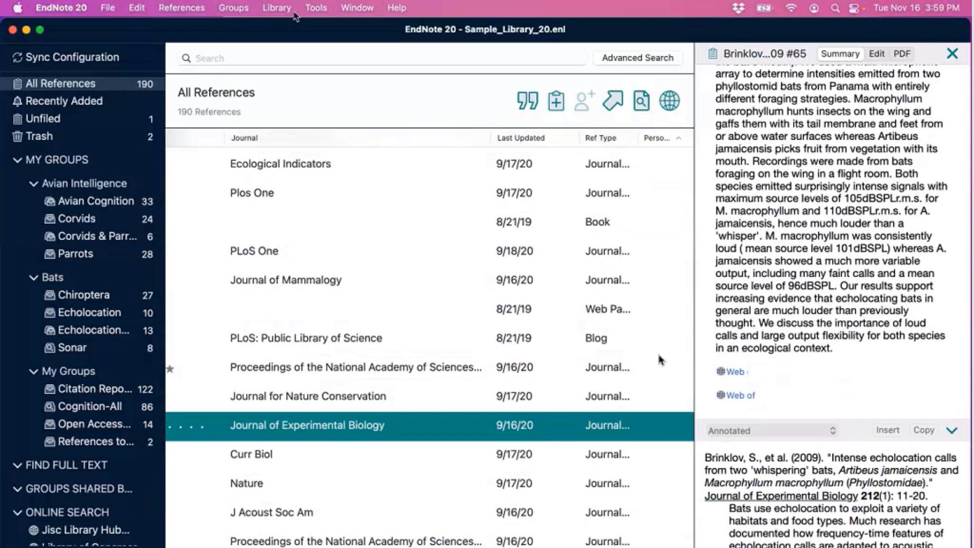
pyautogui.click(181, 8)
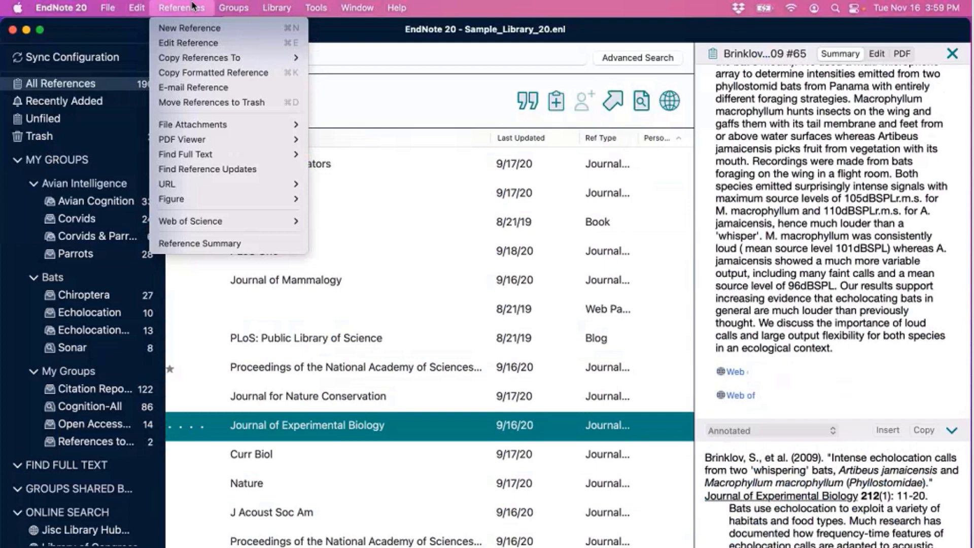
pyautogui.moveTo(238, 227)
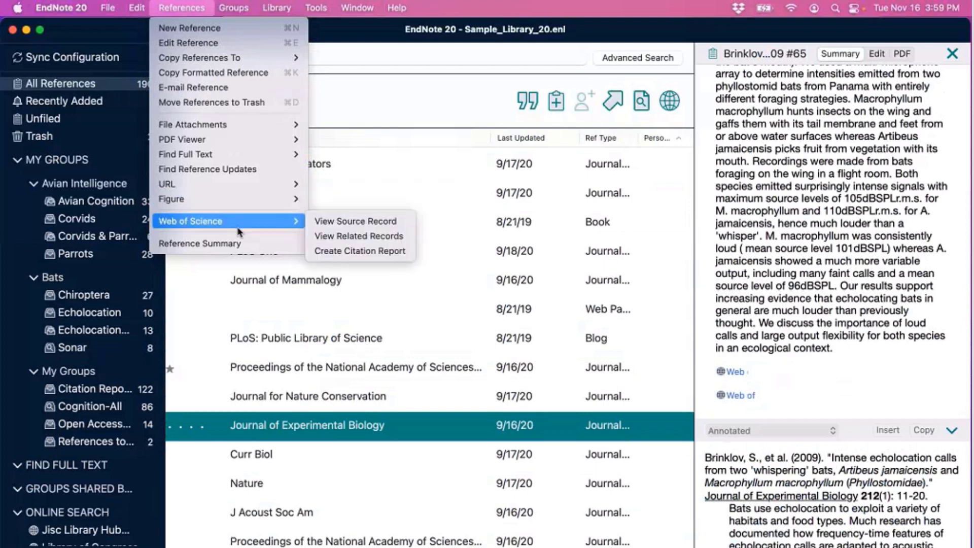
pyautogui.click(326, 251)
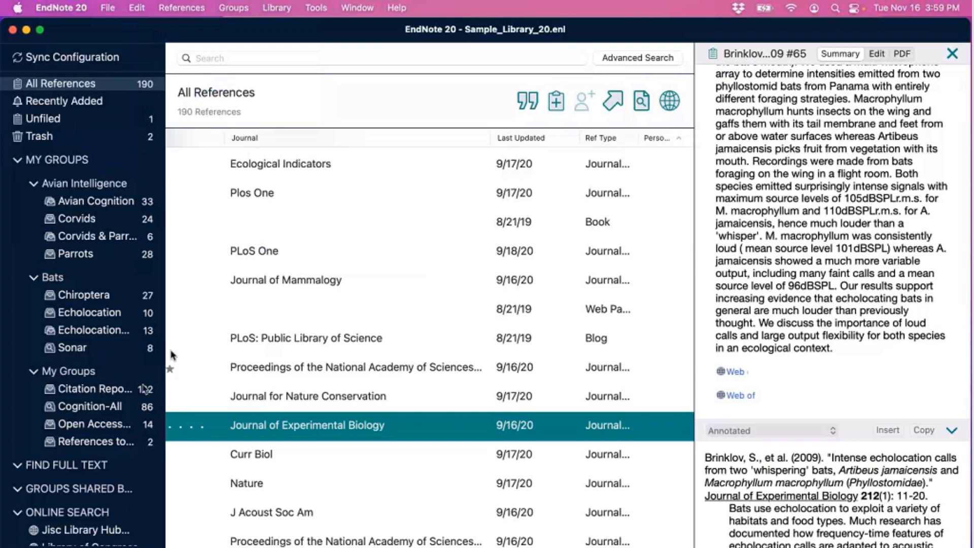
# Step: Widen the groups pane so the full group names fit, and make the citation preview slightly taller
pyautogui.moveTo(171, 355); pyautogui.dragTo(199, 362)
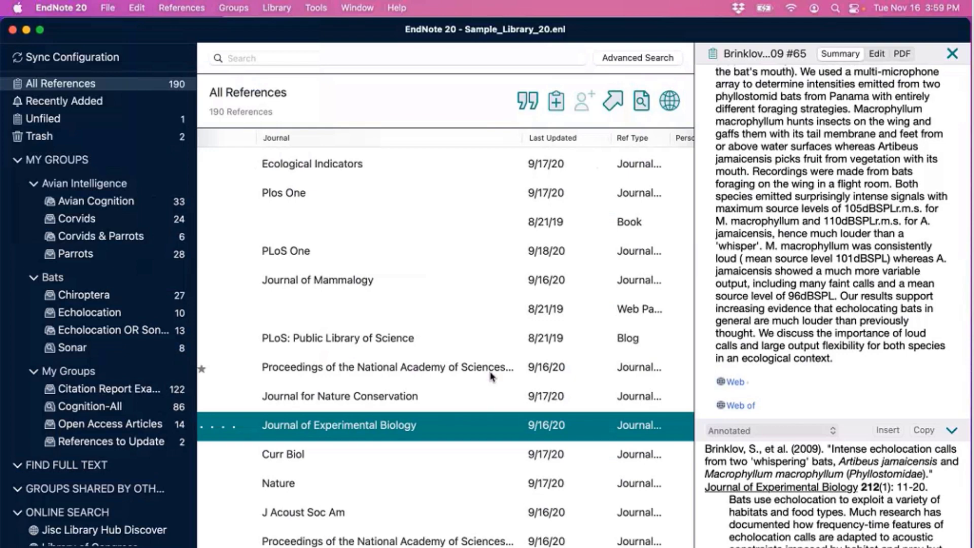
pyautogui.scroll(10, 857, 375)
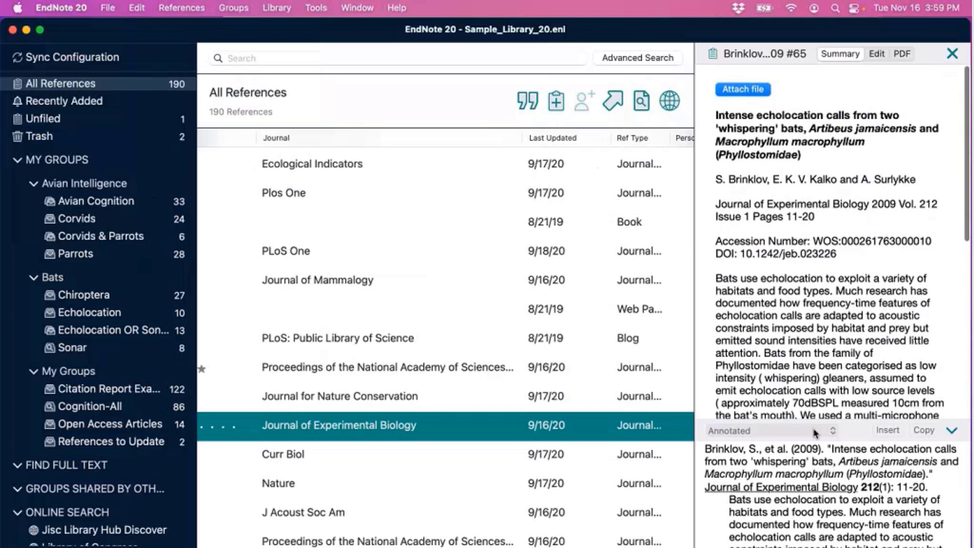
pyautogui.moveTo(845, 426)
pyautogui.mouseDown()
pyautogui.moveTo(844, 403)
pyautogui.moveTo(842, 428)
pyautogui.moveTo(814, 422)
pyautogui.mouseUp()
# Step: Preview the Curr Biol parrot article, select the 2014 reference "Bats jamming bats" and bring the author, year and title columns back into view
pyautogui.click(459, 465)
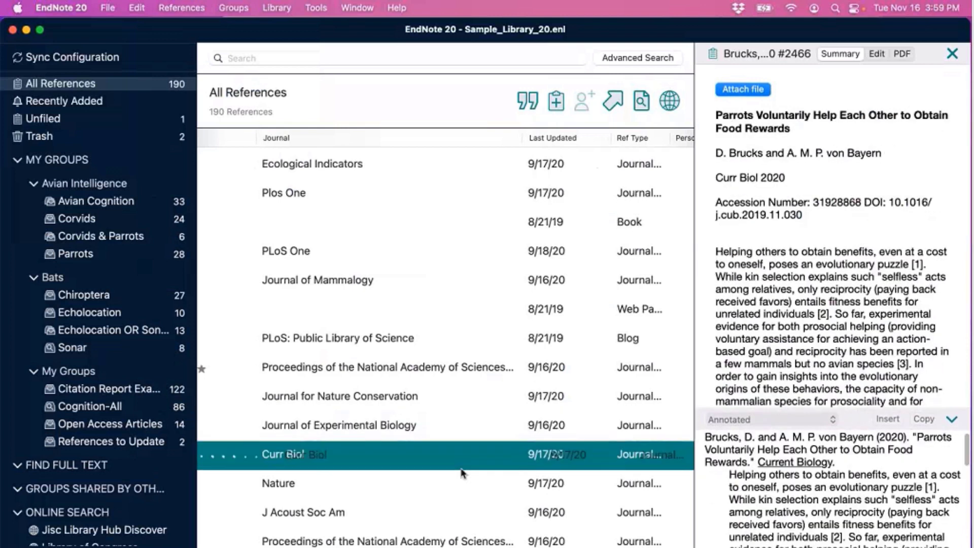
pyautogui.hscroll(-2, 527, 501)
pyautogui.scroll(-3, 526, 501)
pyautogui.hscroll(-5, 528, 502)
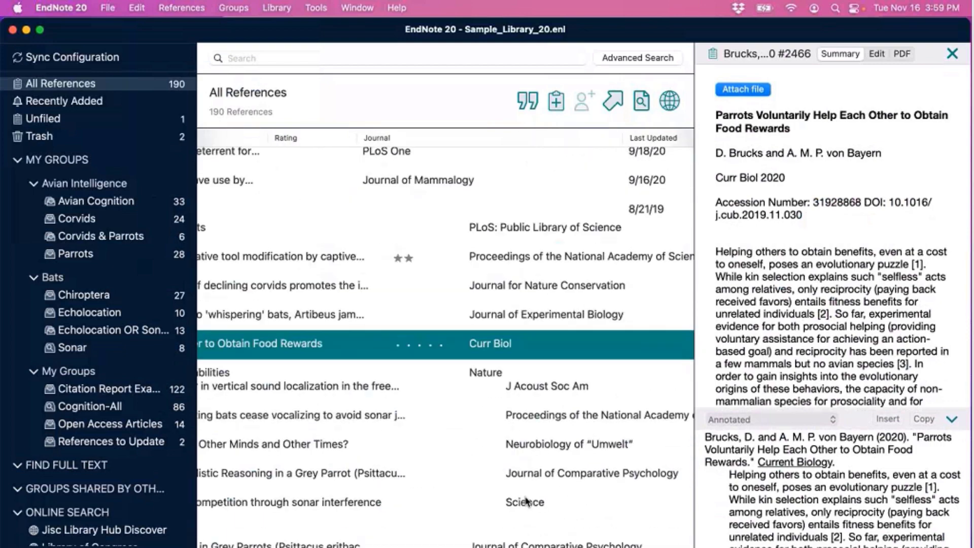
pyautogui.click(532, 502)
pyautogui.scroll(-2, 559, 495)
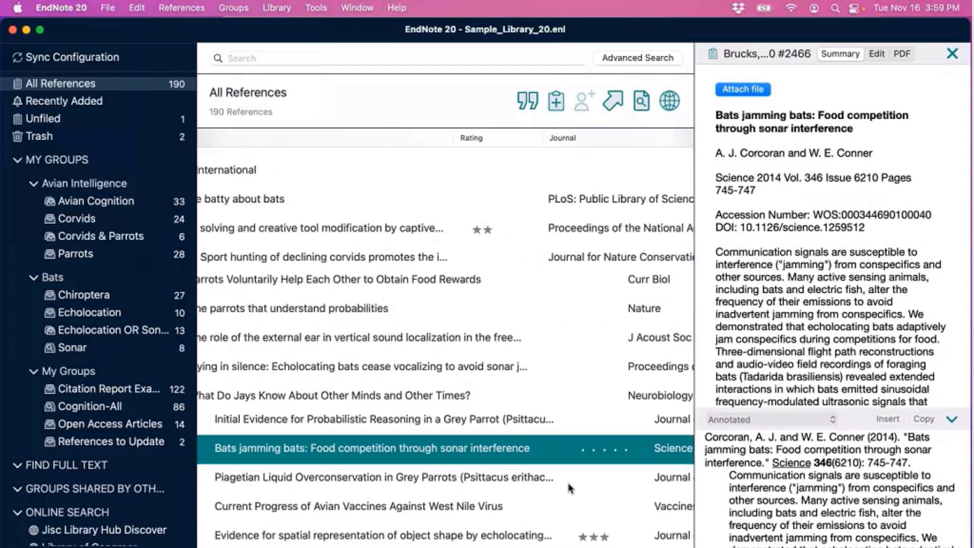
pyautogui.hscroll(-3, 563, 492)
pyautogui.scroll(-1, 570, 488)
pyautogui.hscroll(-5, 573, 484)
pyautogui.scroll(-2, 609, 467)
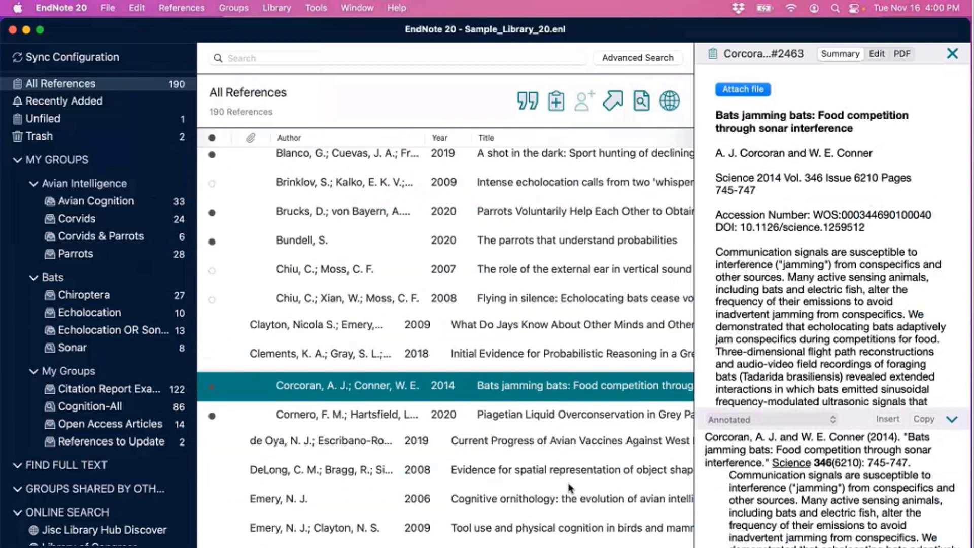
# Step: Set the citation preview's output style to APA 7th
pyautogui.click(782, 422)
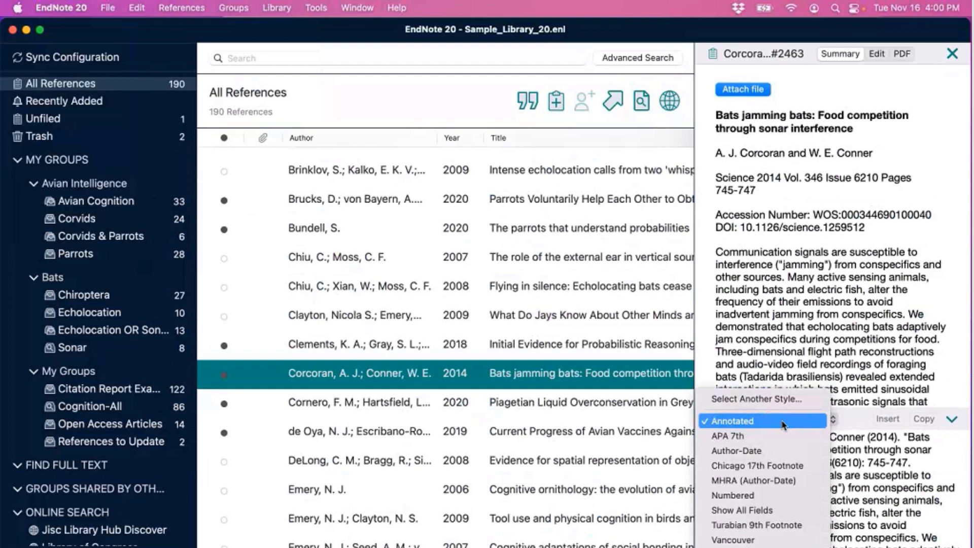
pyautogui.click(851, 417)
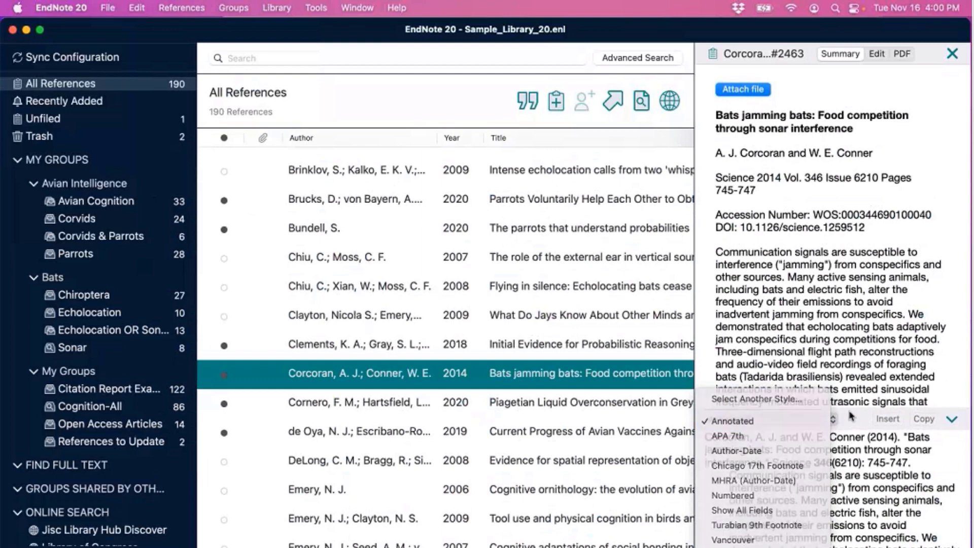
pyautogui.click(833, 420)
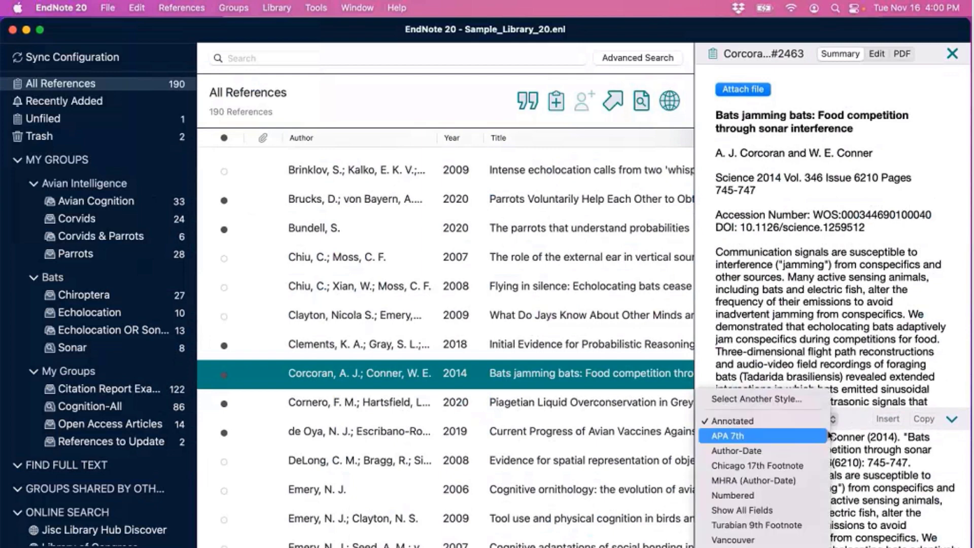
pyautogui.click(826, 435)
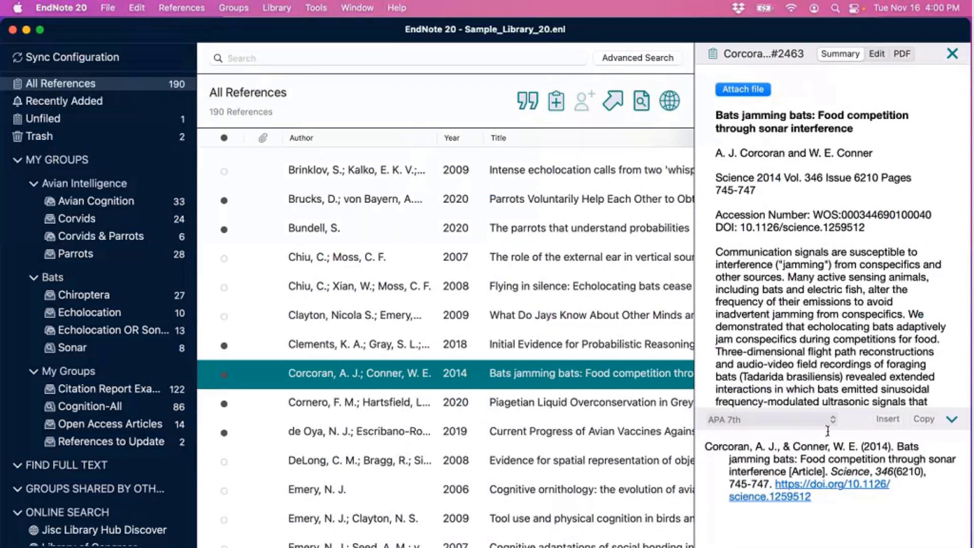
# Step: Browse the full list of output styles and choose JAMA for the citation preview
pyautogui.click(827, 429)
pyautogui.click(826, 386)
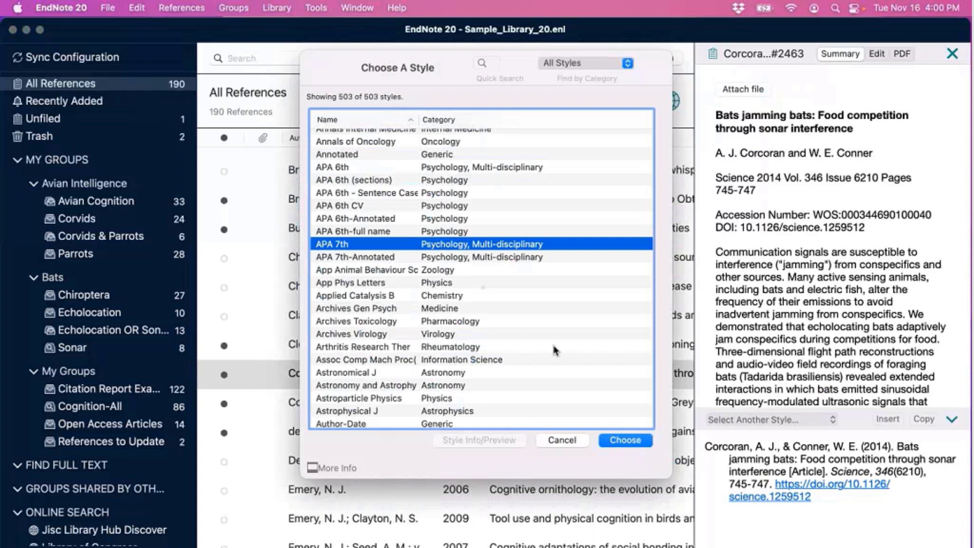
pyautogui.scroll(-5, 548, 348)
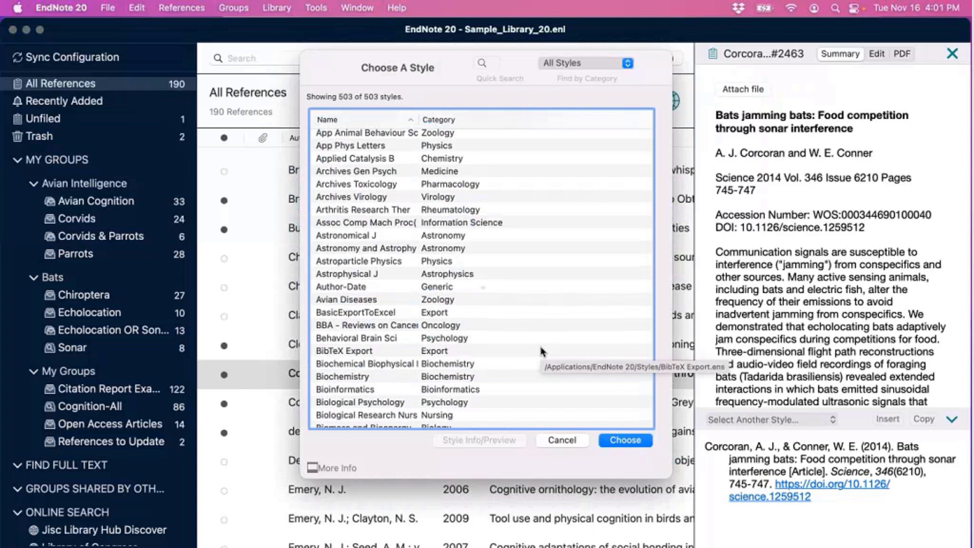
pyautogui.scroll(-20, 542, 351)
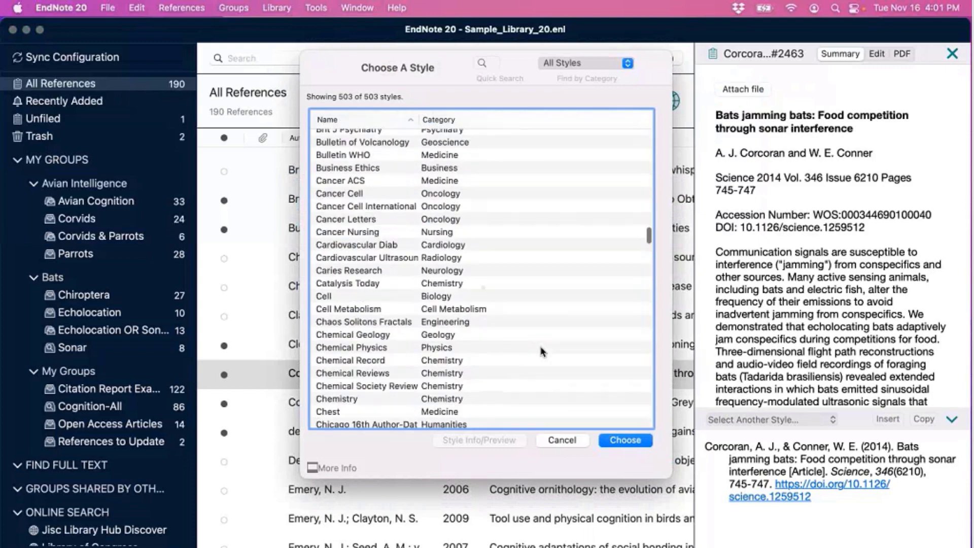
pyautogui.scroll(-20, 542, 351)
pyautogui.click(543, 305)
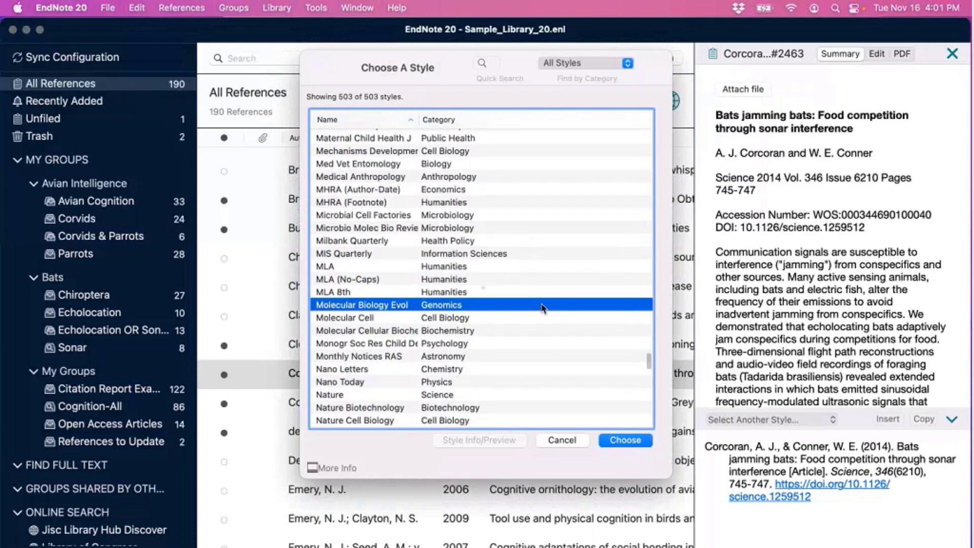
pyautogui.write('jama')
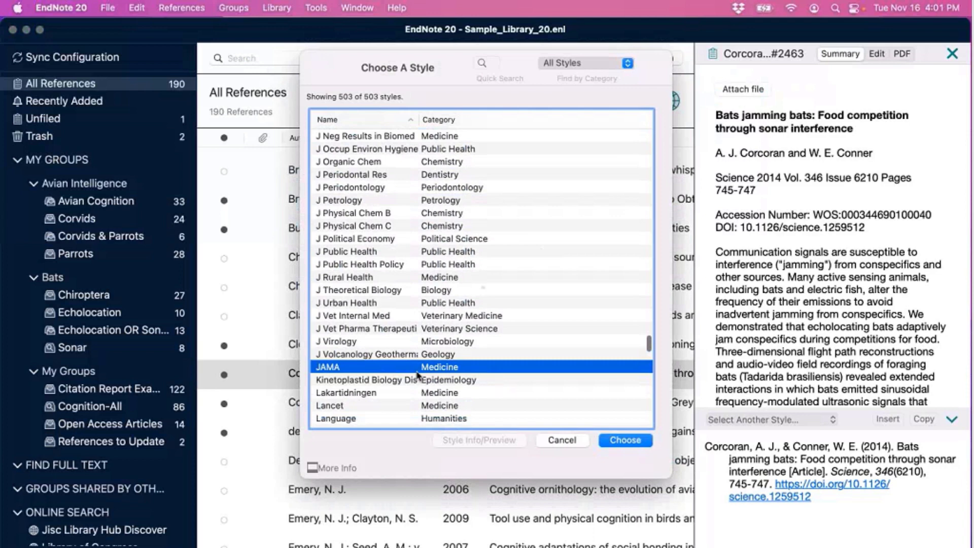
pyautogui.click(619, 444)
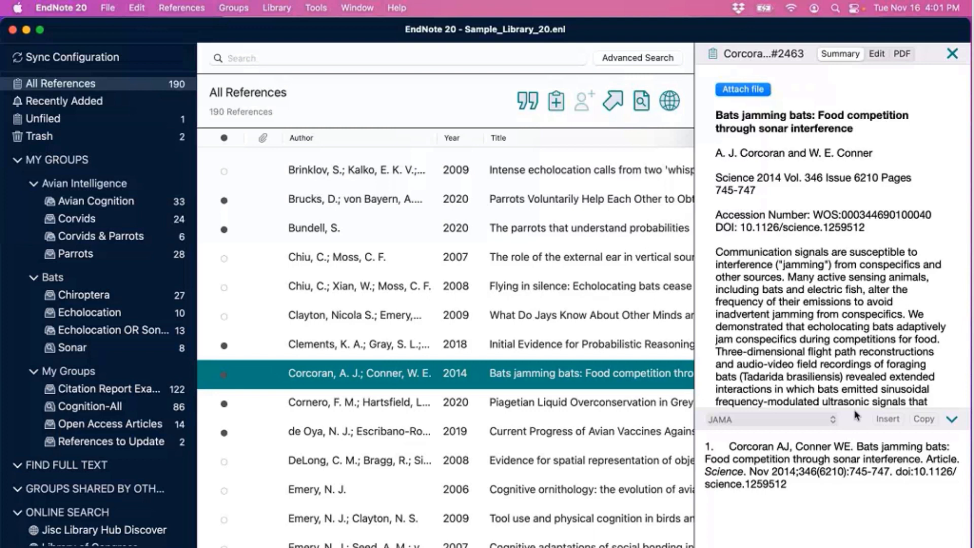
# Step: Reduce the citation preview's height and open the "Bats jamming bats" reference for editing to examine its fields
pyautogui.moveTo(857, 415); pyautogui.dragTo(858, 466)
pyautogui.click(880, 57)
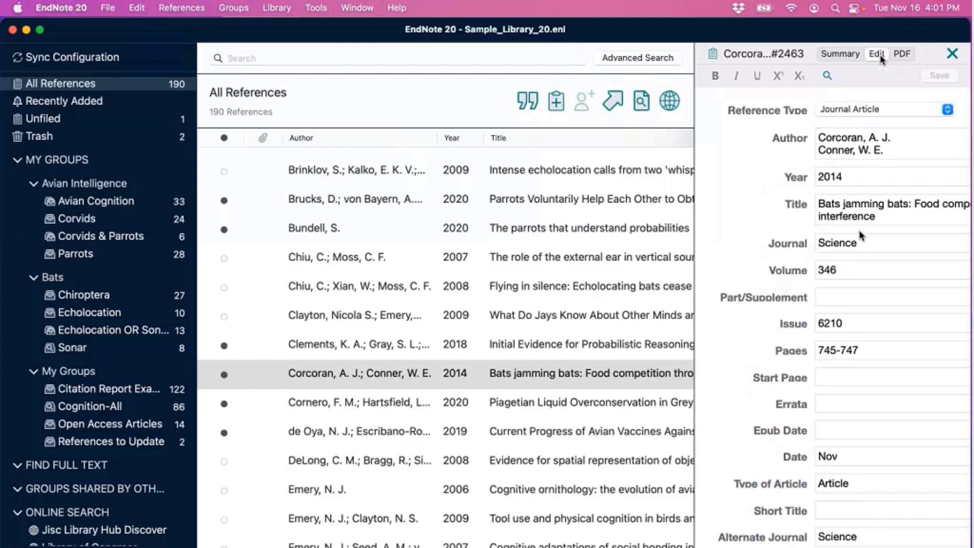
pyautogui.scroll(-8, 861, 418)
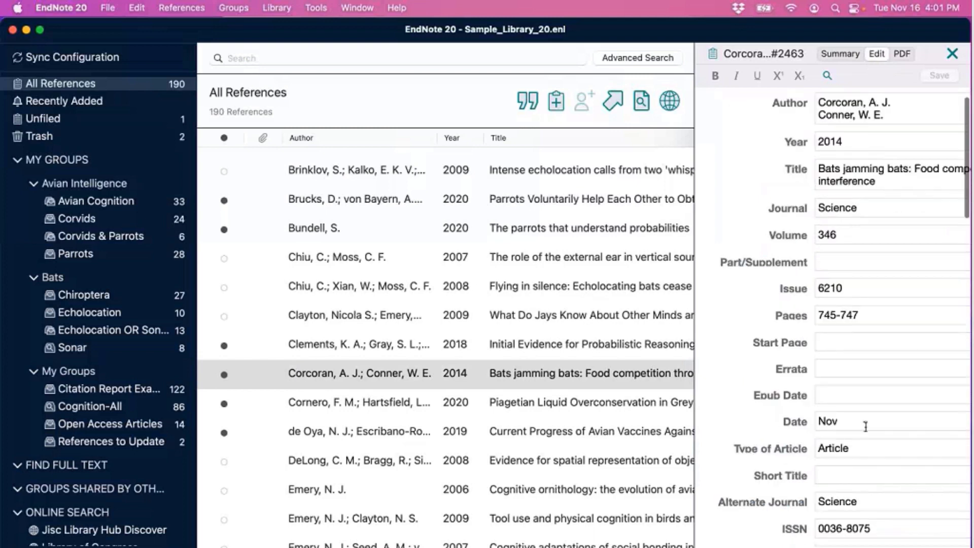
pyautogui.scroll(-4, 864, 424)
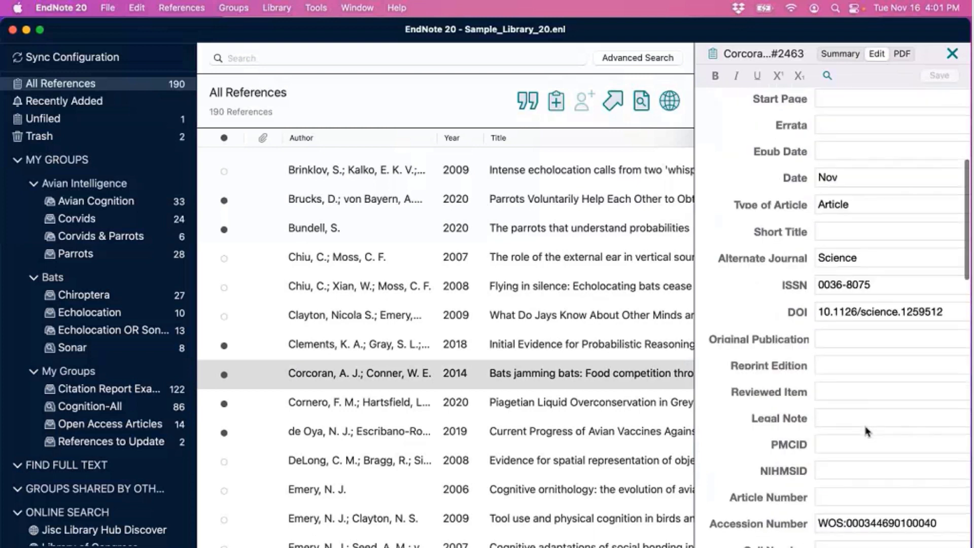
pyautogui.scroll(-2, 619, 396)
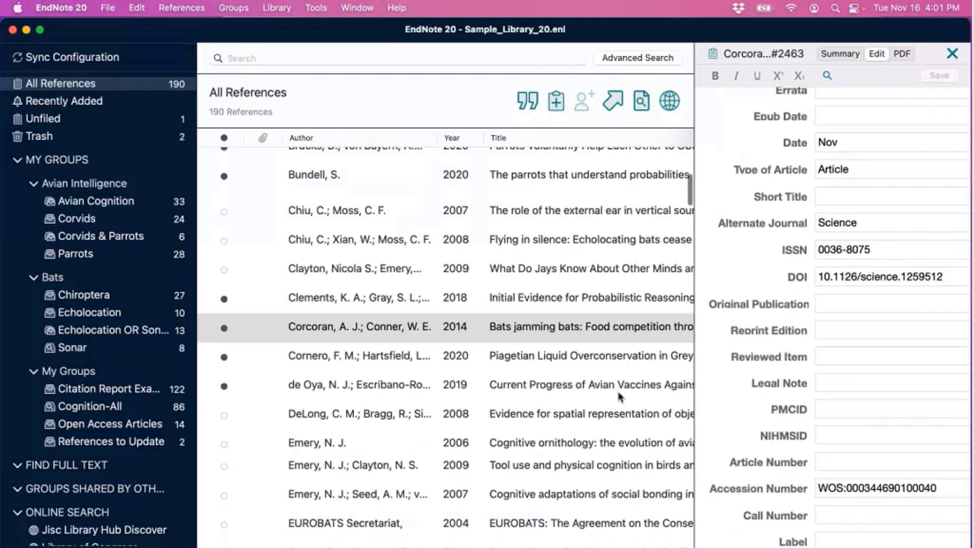
# Step: Look through the editable fields of several other references down the list, ending in the Volume field of the 1975 journal article
pyautogui.click(616, 408)
pyautogui.scroll(-4, 592, 498)
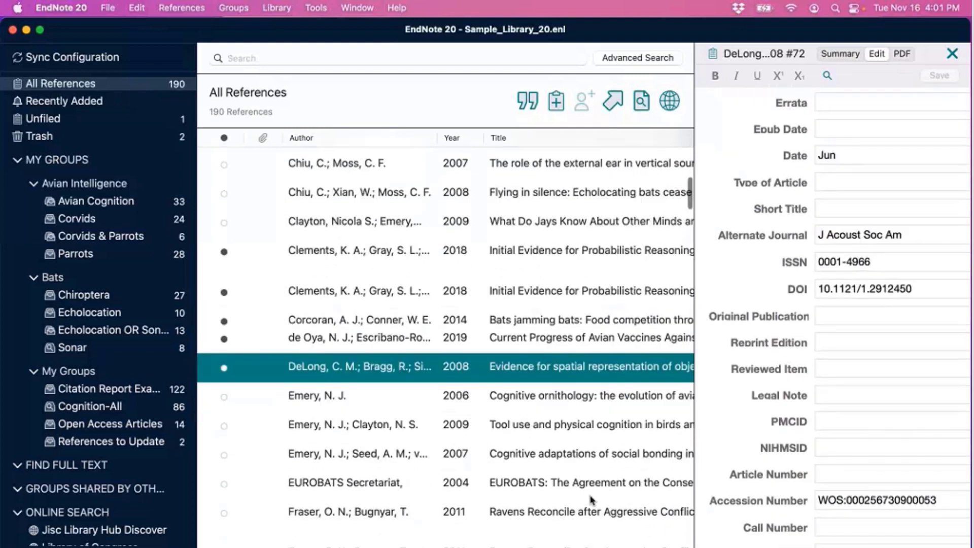
pyautogui.click(590, 468)
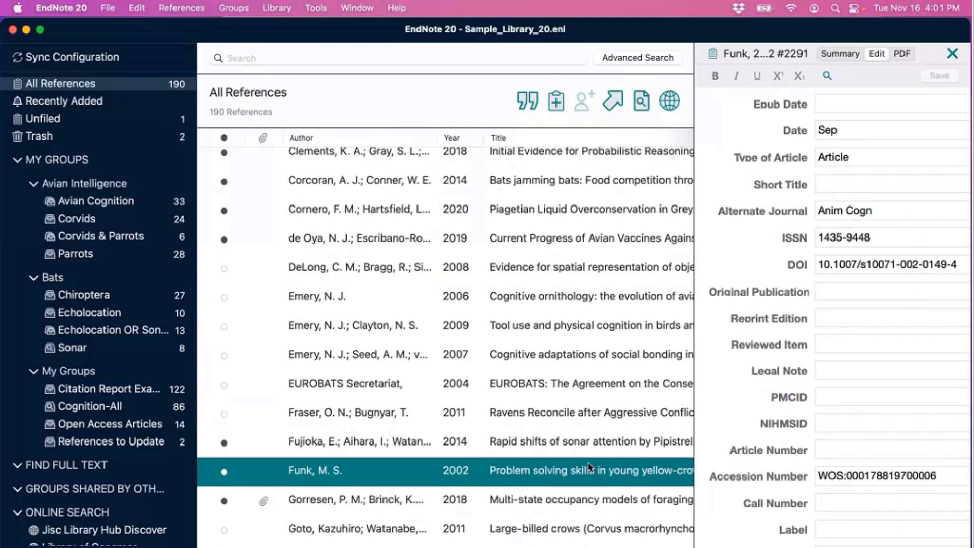
pyautogui.scroll(-5, 591, 457)
pyautogui.click(596, 437)
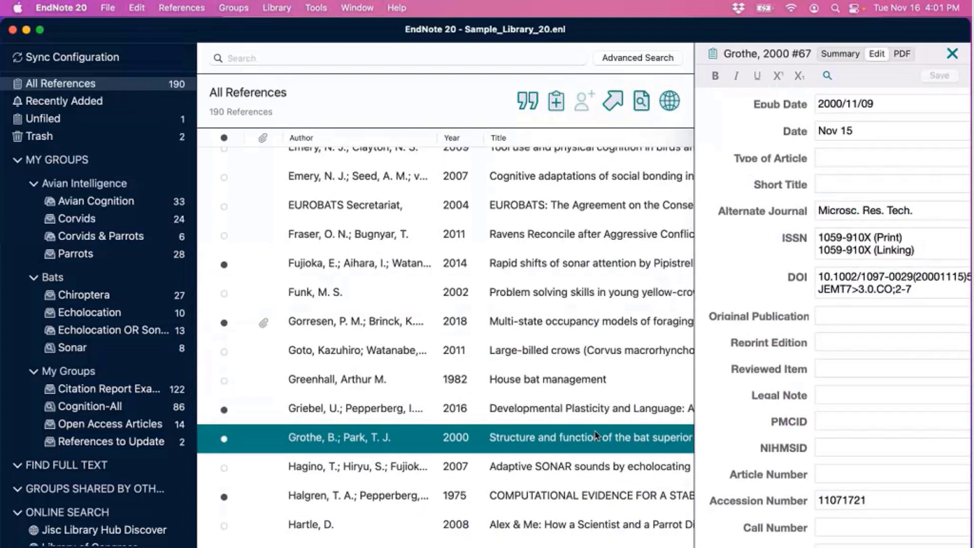
pyautogui.click(597, 489)
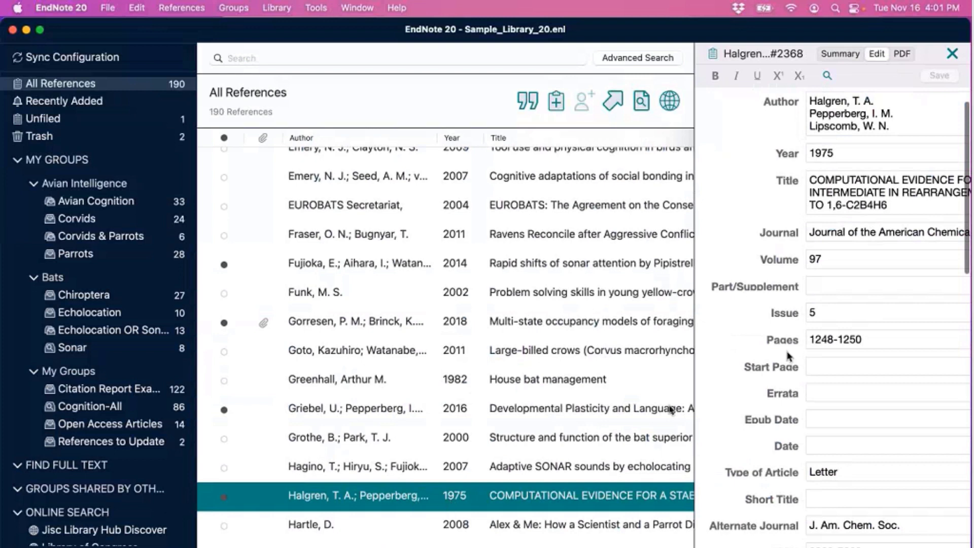
pyautogui.scroll(2, 788, 355)
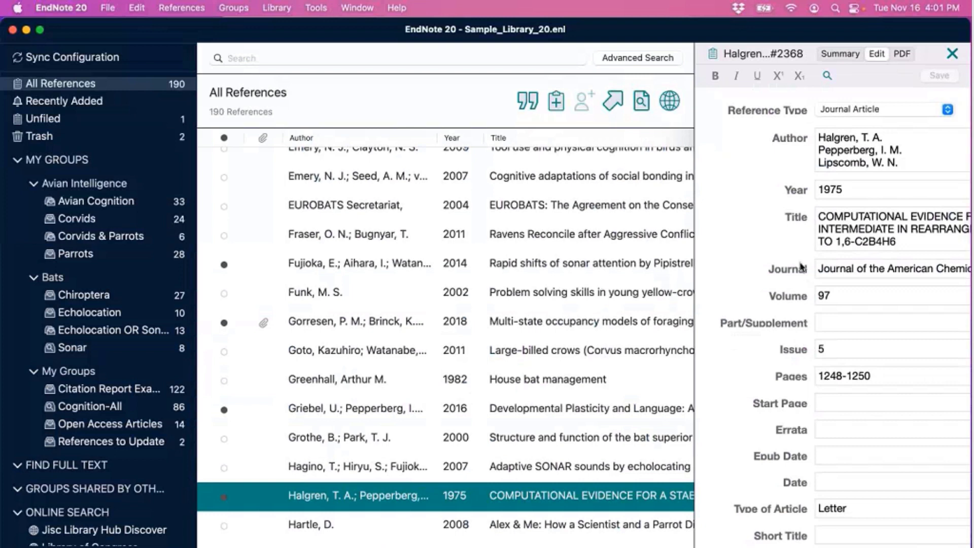
pyautogui.click(845, 296)
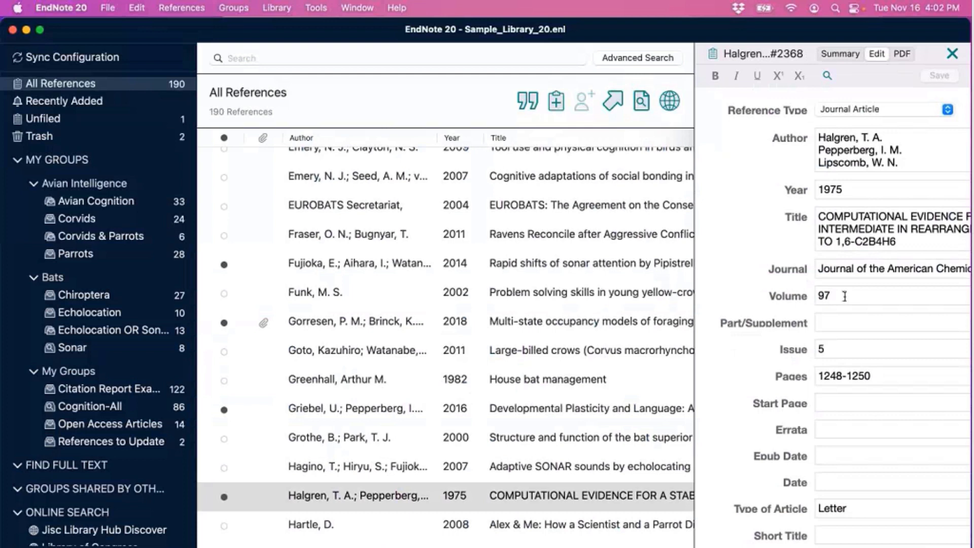
# Step: Select the 2018 reference on the Hawaiian hoary bat, check its attachment's options and view the attached pone.0205150.pdf
pyautogui.click(425, 324)
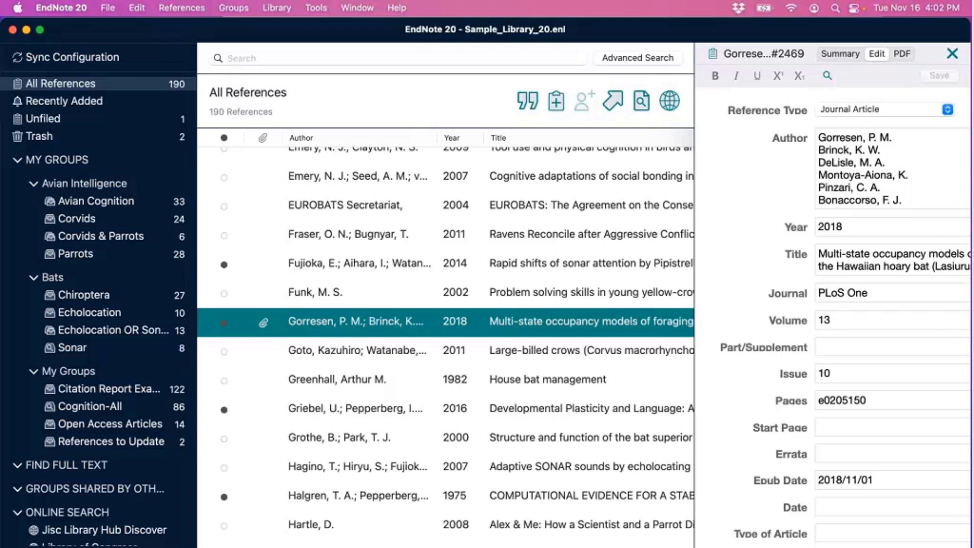
pyautogui.click(841, 54)
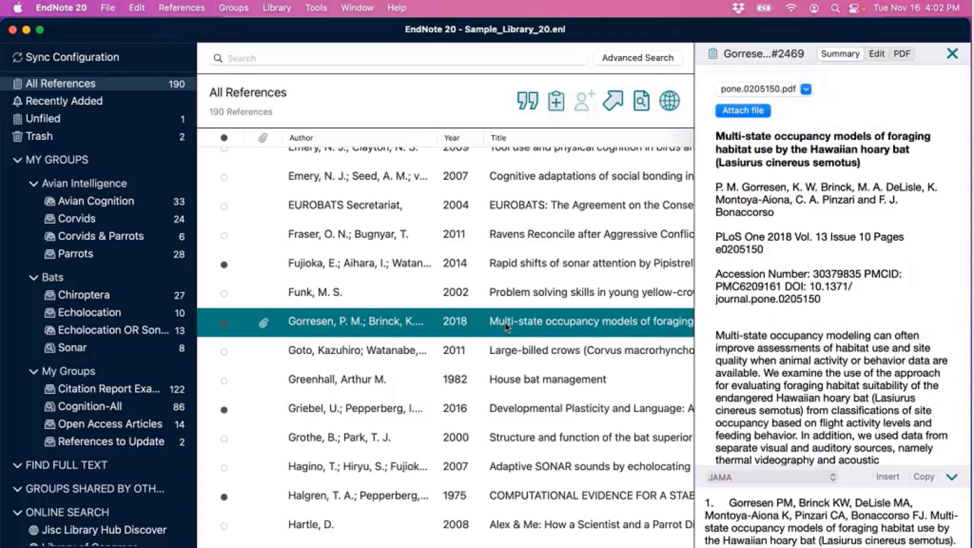
pyautogui.click(806, 90)
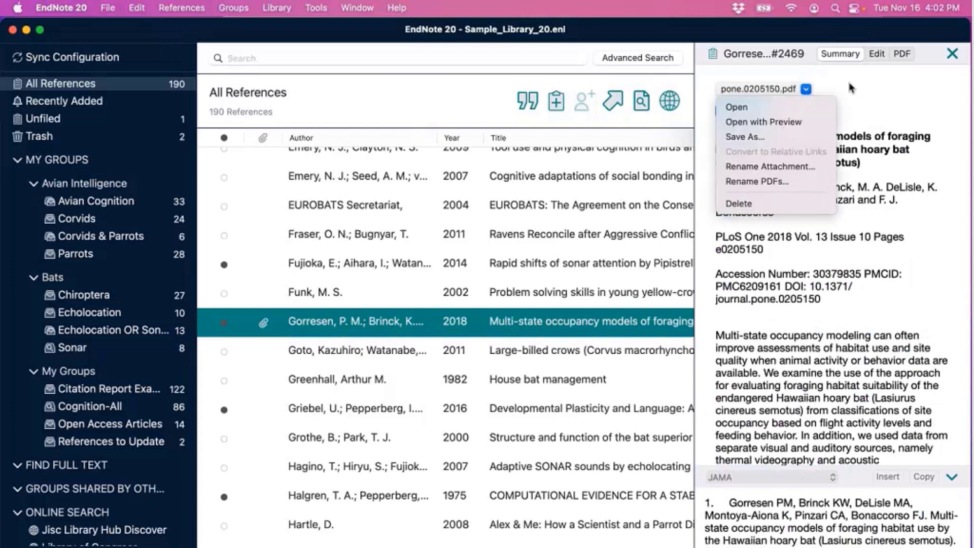
pyautogui.click(853, 89)
pyautogui.click(902, 54)
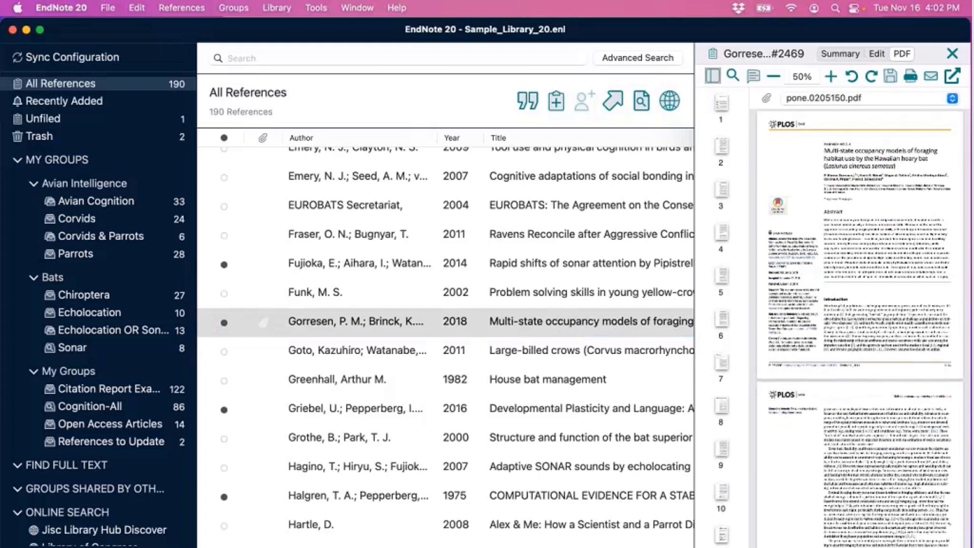
# Step: Widen the reference pane to fit the attached PDF's page and enlarge the PDF to 150%
pyautogui.moveTo(696, 262); pyautogui.dragTo(630, 260)
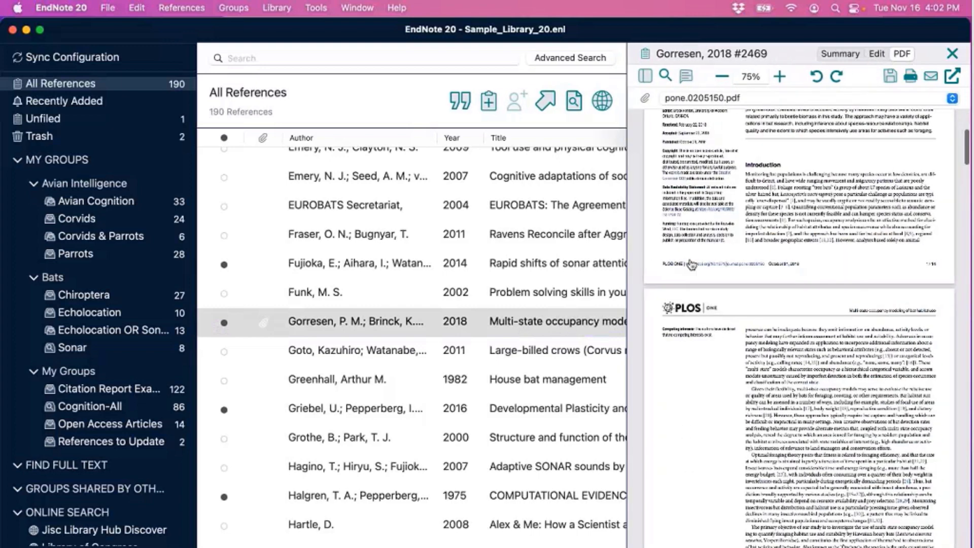
pyautogui.scroll(5, 760, 250)
pyautogui.scroll(-1, 761, 251)
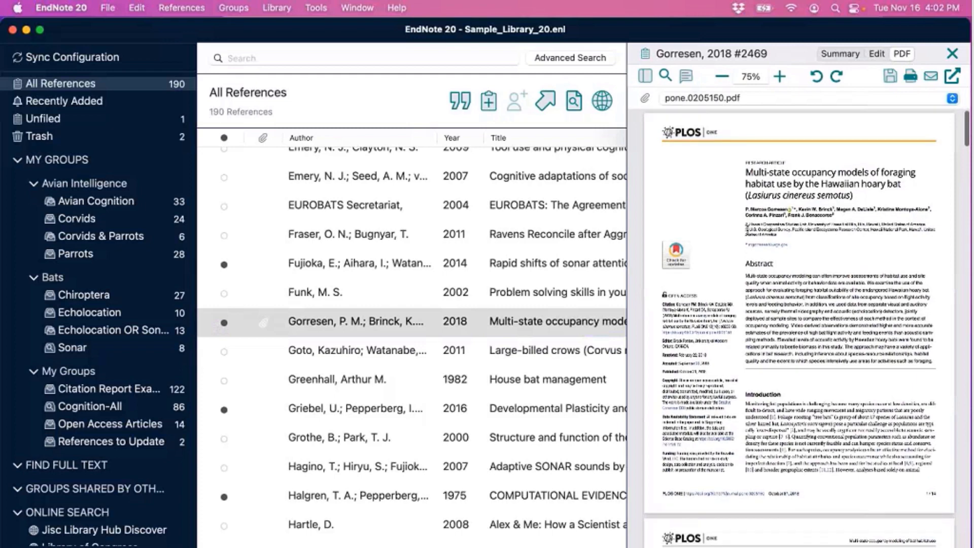
pyautogui.click(780, 77)
pyautogui.click(780, 76)
pyautogui.click(780, 77)
pyautogui.scroll(2, 854, 190)
pyautogui.hscroll(2, 854, 189)
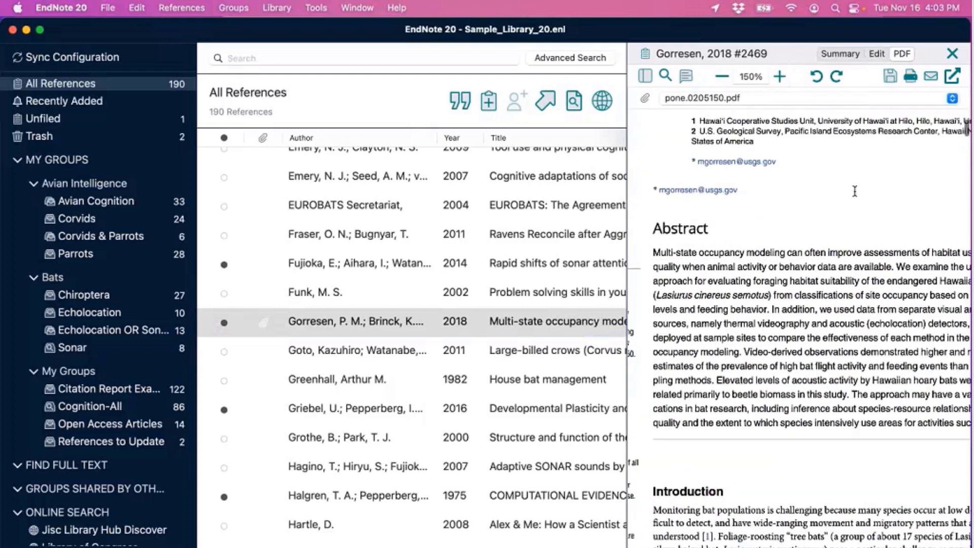
pyautogui.hscroll(-4, 854, 191)
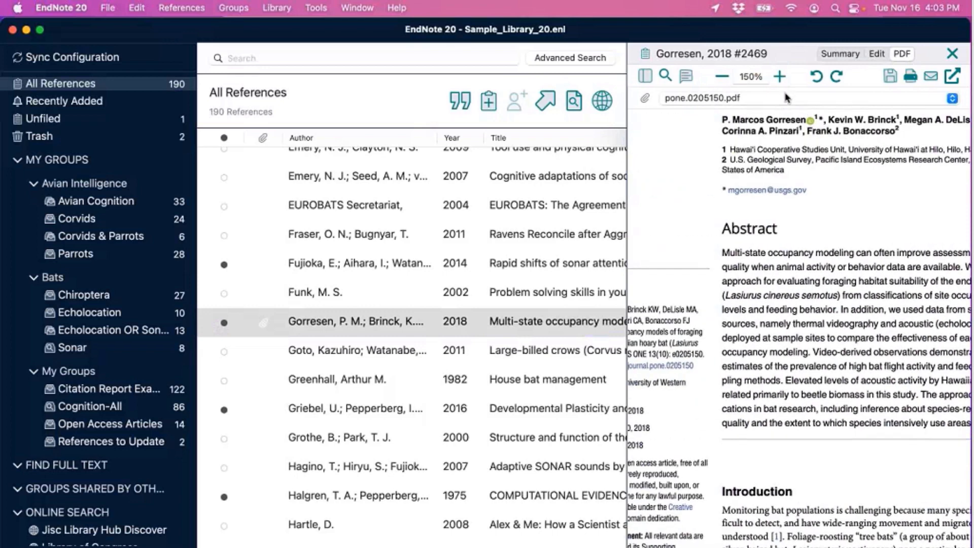
# Step: Set the PDF's zoom to 100%, narrow the reference pane slightly and look over the article's first page
pyautogui.click(731, 76)
pyautogui.click(731, 76)
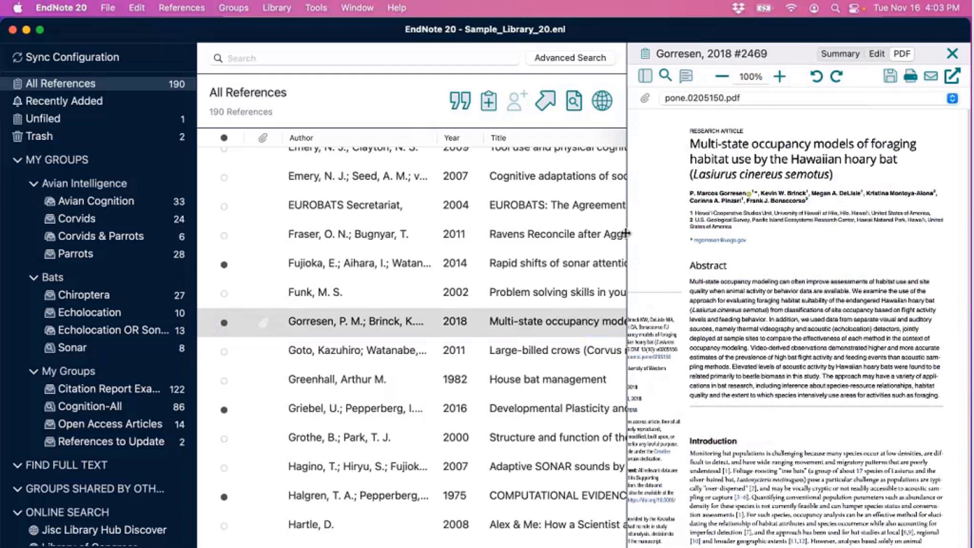
pyautogui.moveTo(626, 233); pyautogui.dragTo(658, 233)
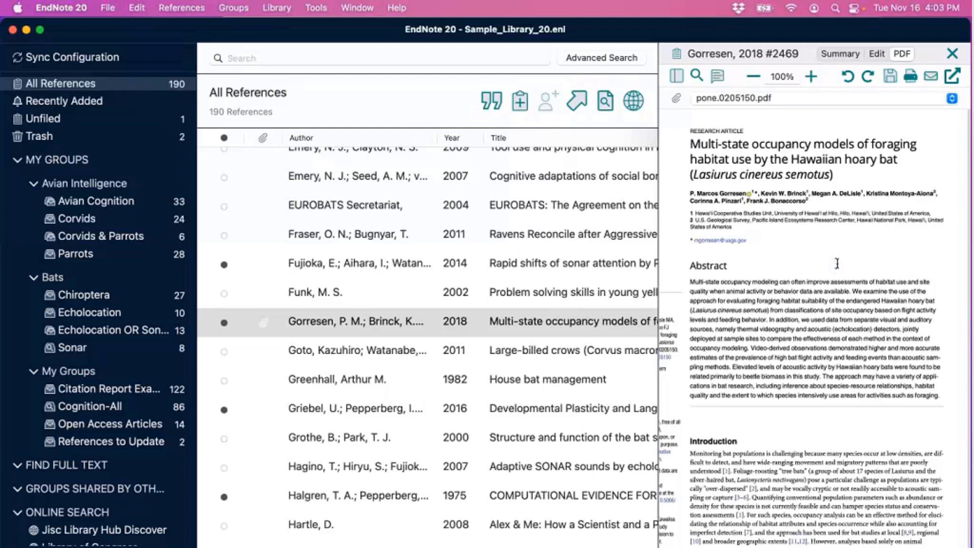
pyautogui.scroll(-1, 884, 243)
pyautogui.scroll(3, 885, 244)
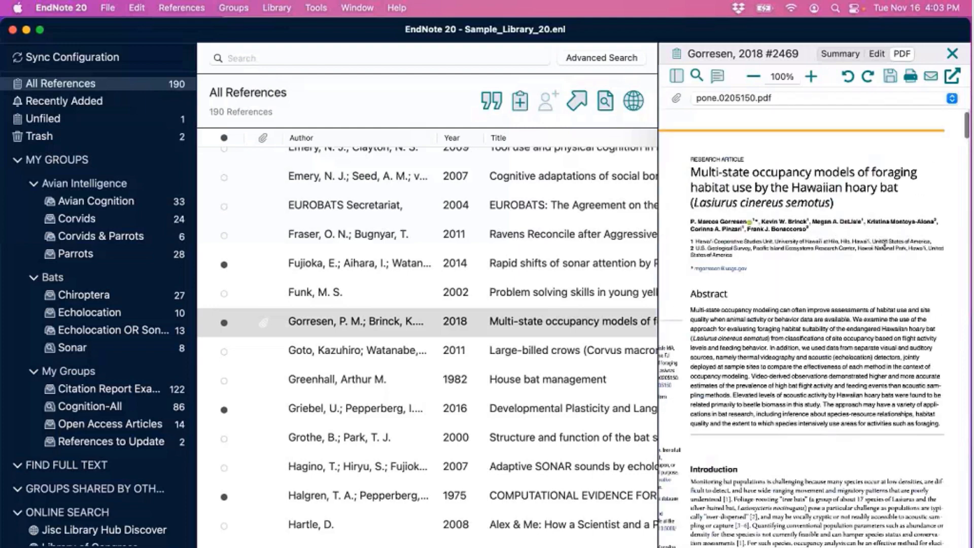
pyautogui.scroll(-1, 885, 244)
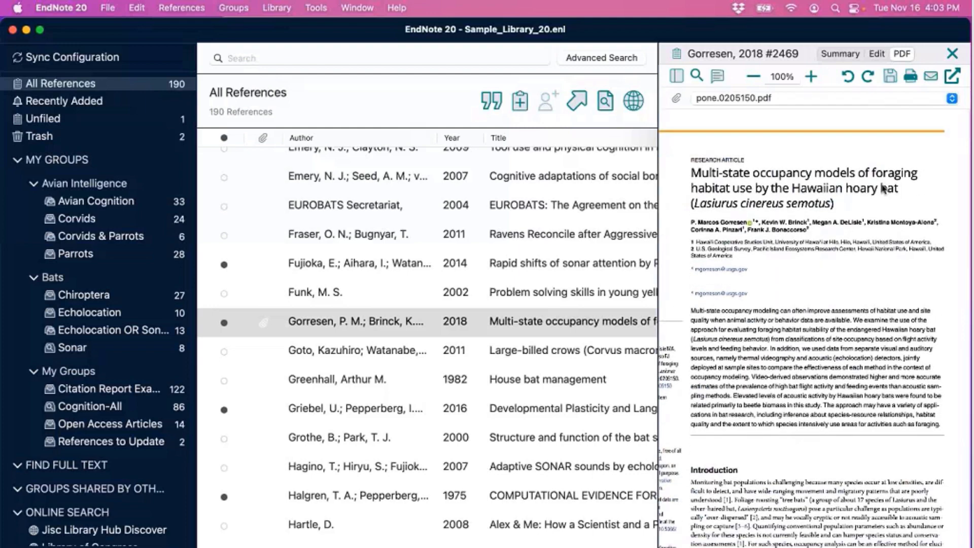
pyautogui.scroll(1, 833, 211)
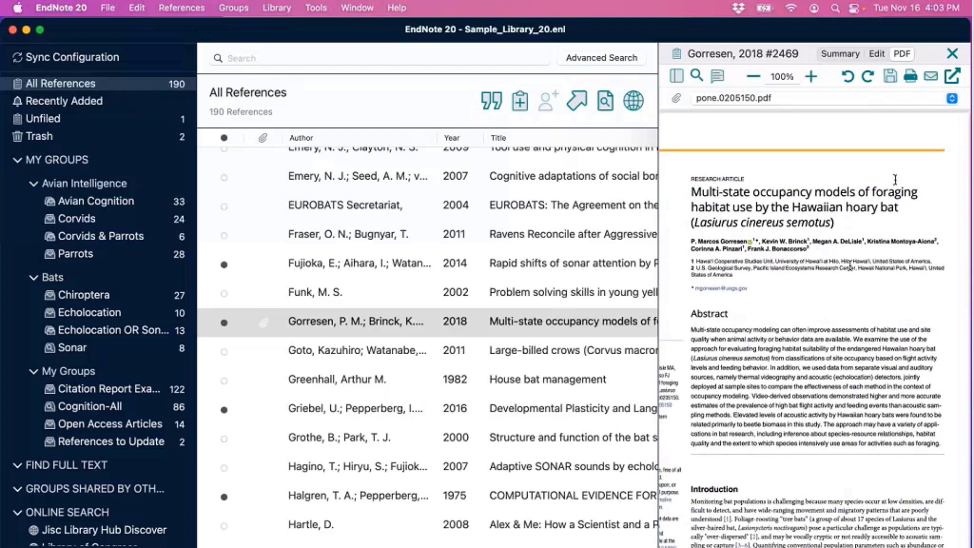
# Step: Open pone.0205150.pdf in its own enlarged window, read on to the second page and close the window
pyautogui.click(953, 80)
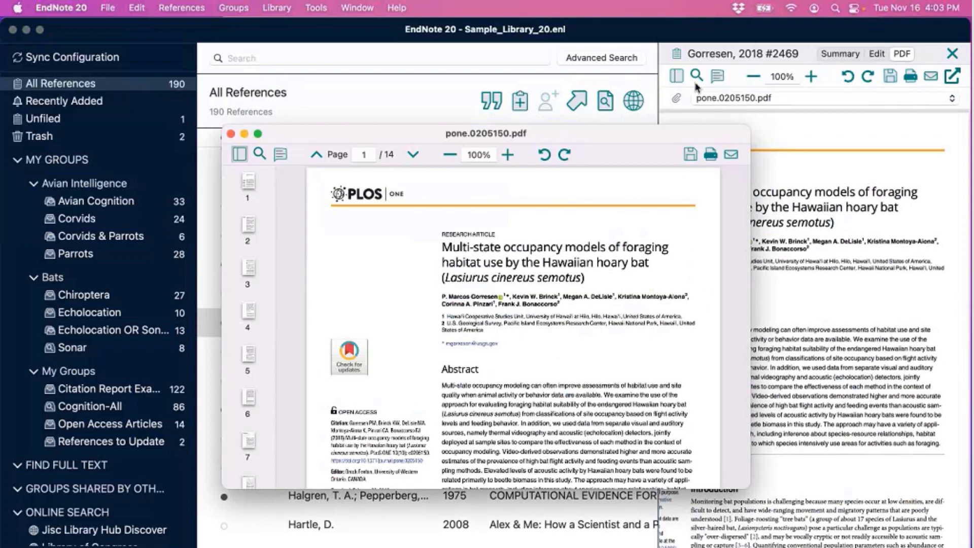
pyautogui.moveTo(634, 135); pyautogui.dragTo(443, 10)
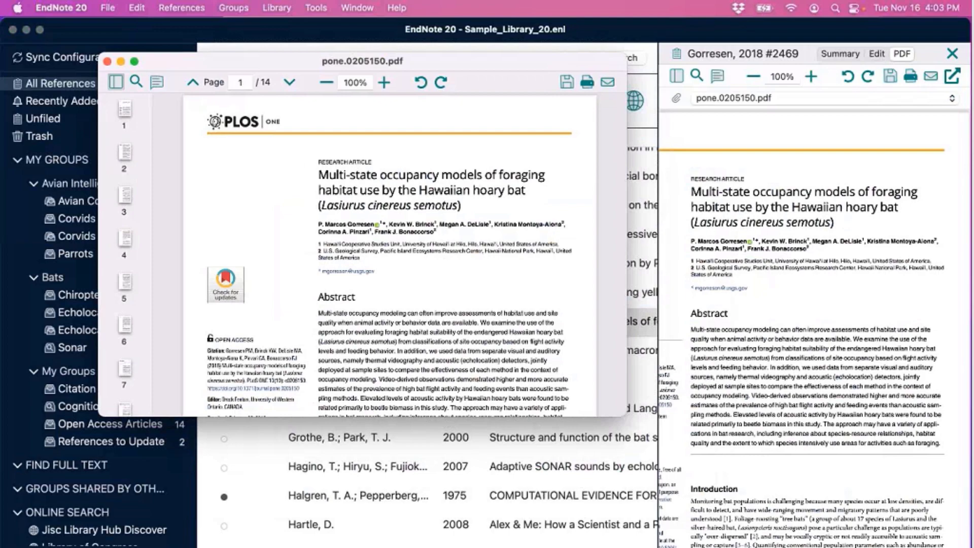
pyautogui.moveTo(626, 417); pyautogui.dragTo(891, 547)
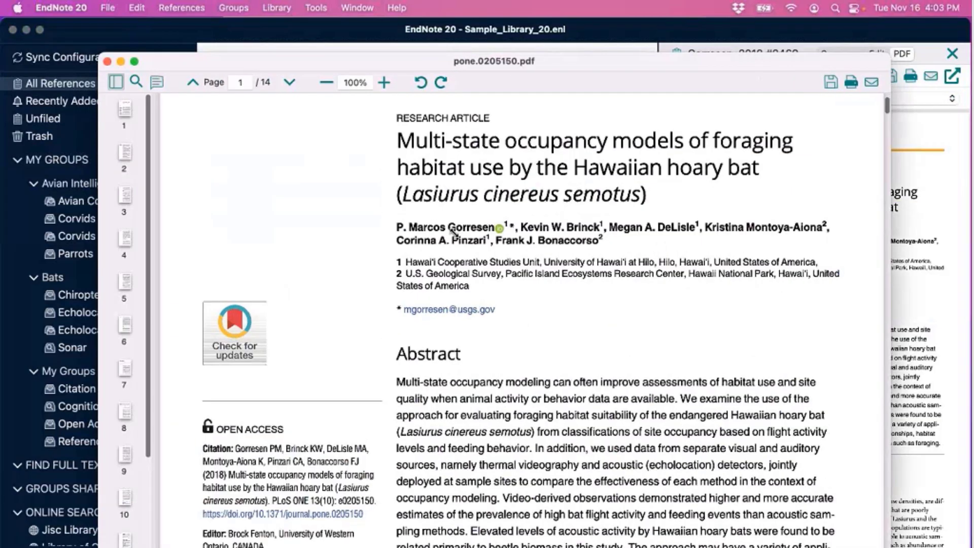
pyautogui.scroll(-10, 553, 262)
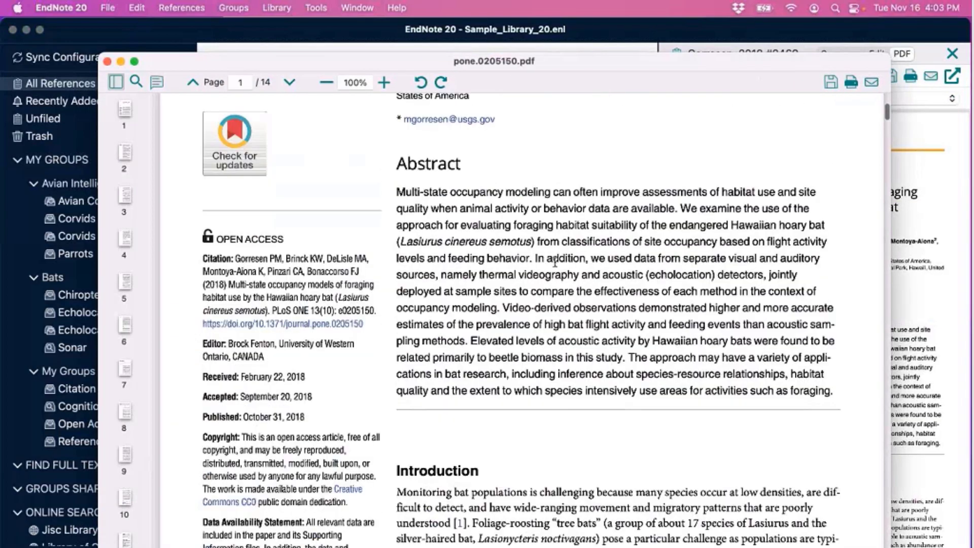
pyautogui.scroll(-9, 556, 261)
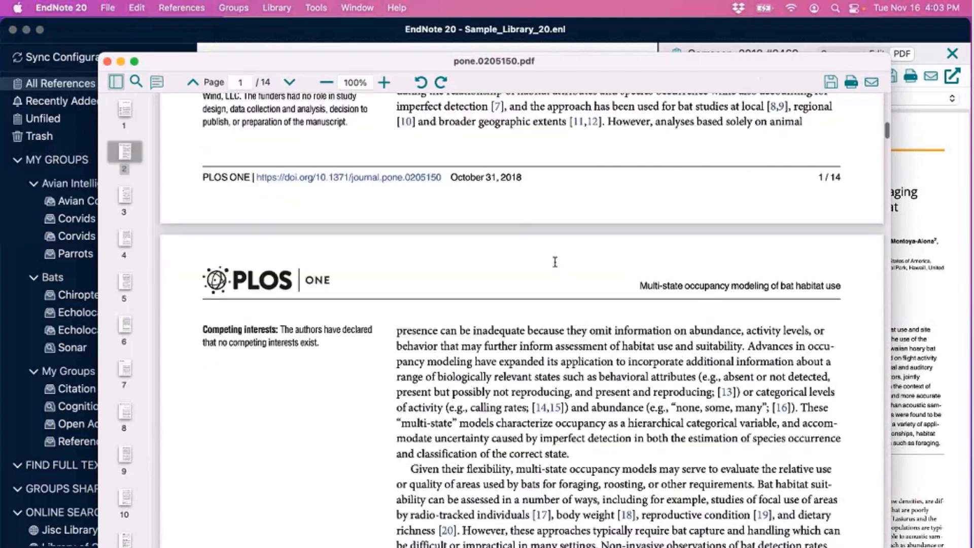
pyautogui.scroll(-2, 555, 262)
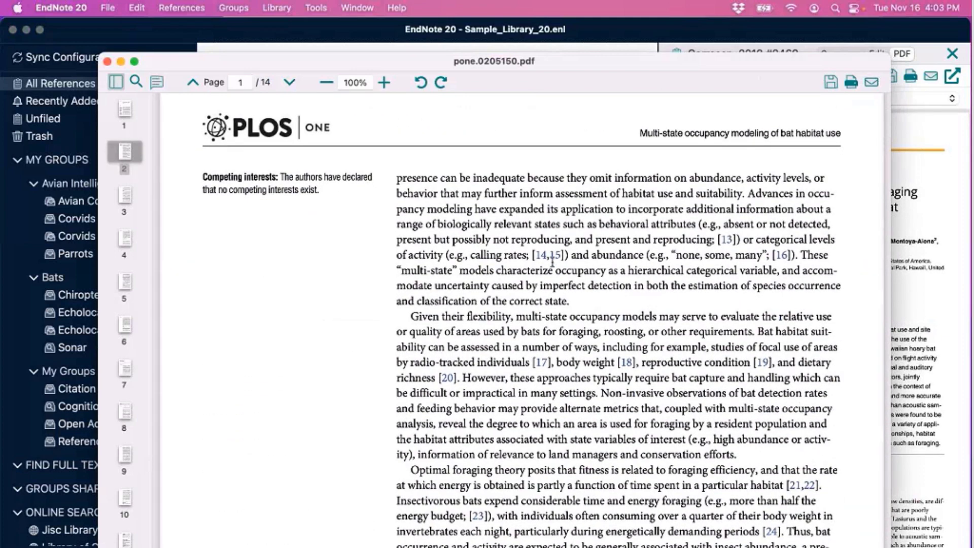
pyautogui.click(108, 62)
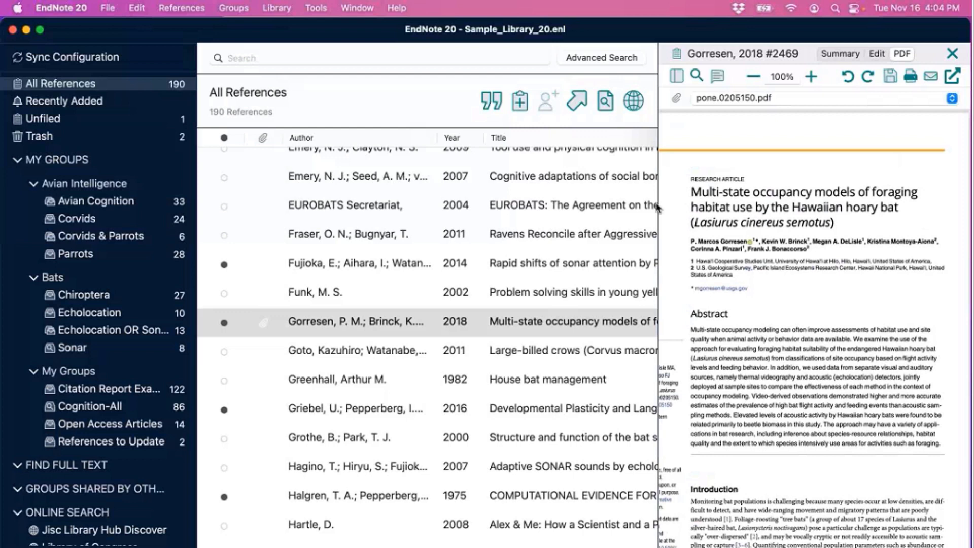
# Step: Narrow and close the reference pane, and look over the reference list's further columns and entries
pyautogui.moveTo(657, 208); pyautogui.dragTo(701, 208)
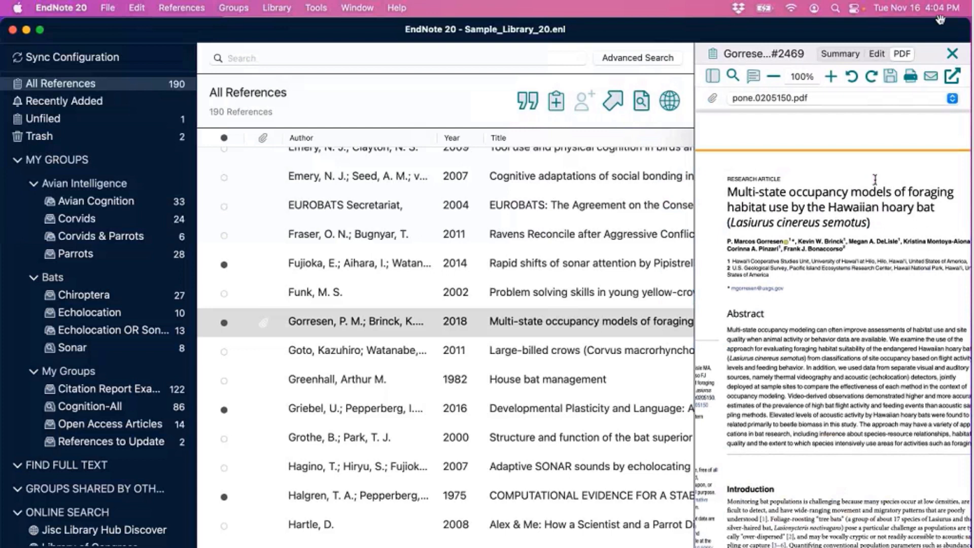
pyautogui.click(954, 55)
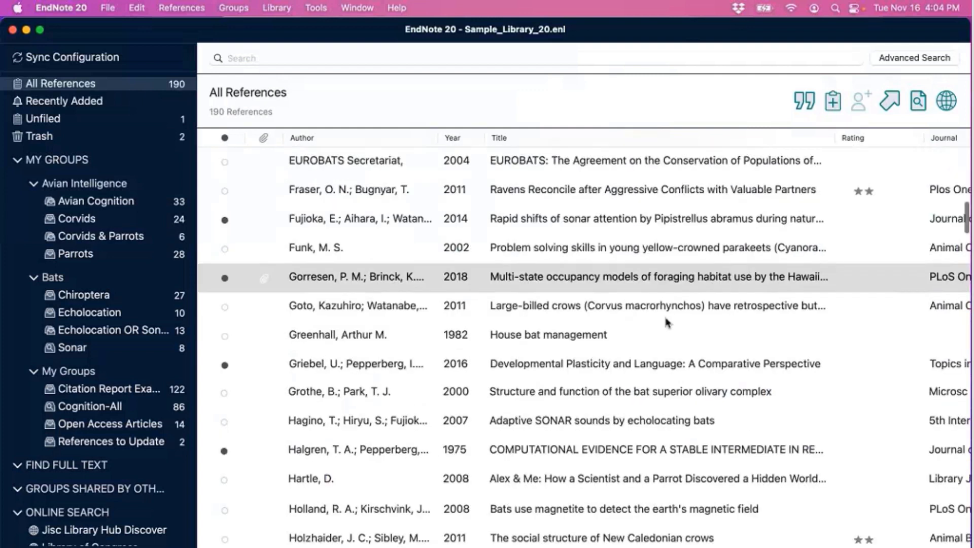
pyautogui.hscroll(5, 665, 321)
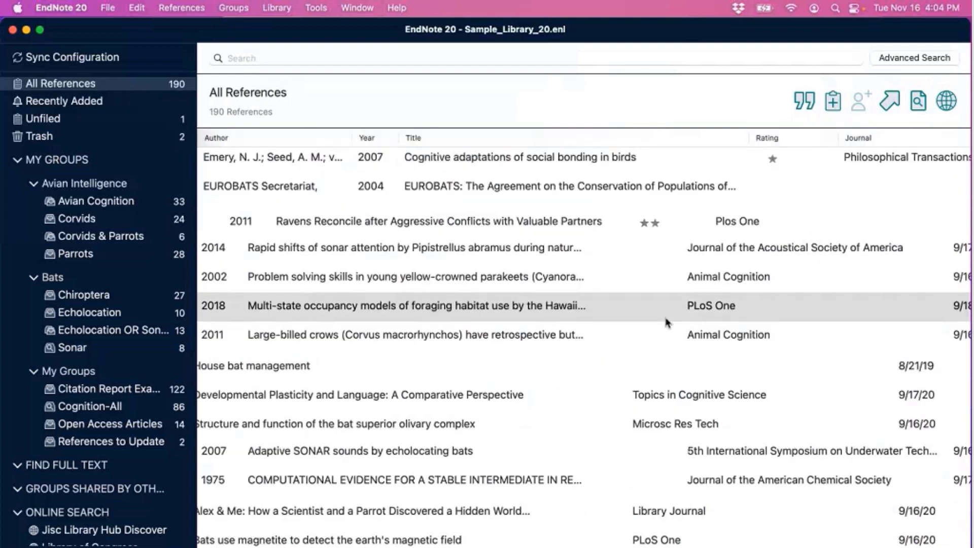
pyautogui.scroll(-5, 666, 322)
pyautogui.scroll(-3, 635, 325)
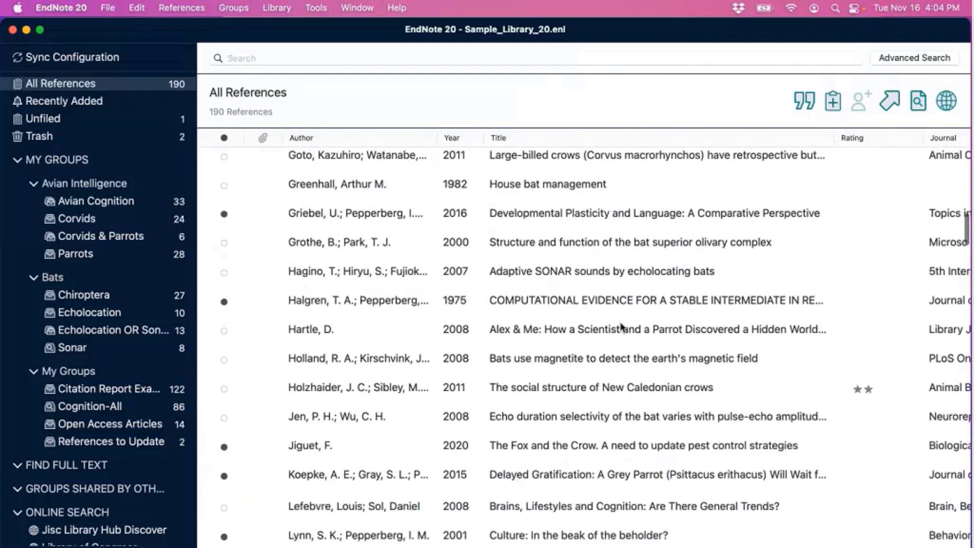
# Step: Open the 2011 reference on the social structure of New Caledonian crows, check its editable fields and show its summary
pyautogui.click(581, 325)
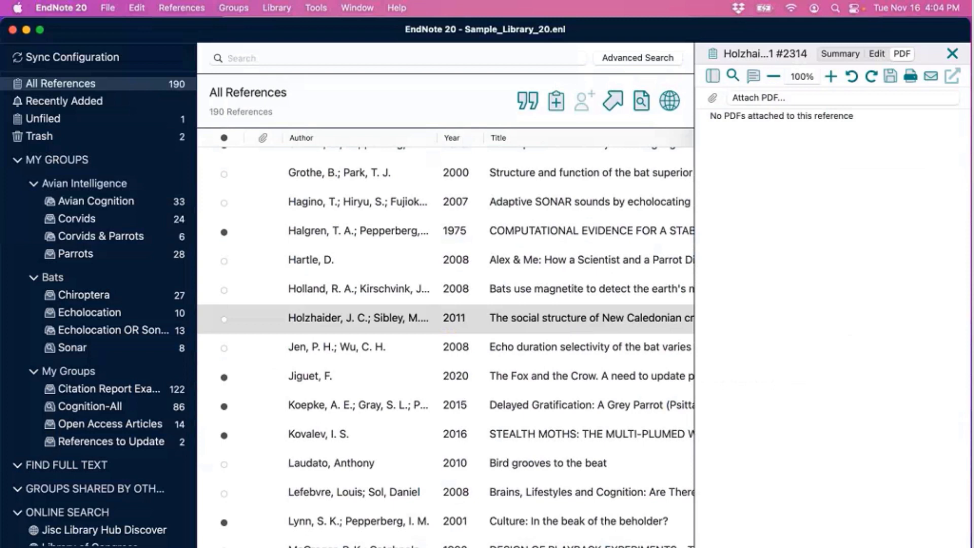
pyautogui.click(840, 54)
pyautogui.click(877, 54)
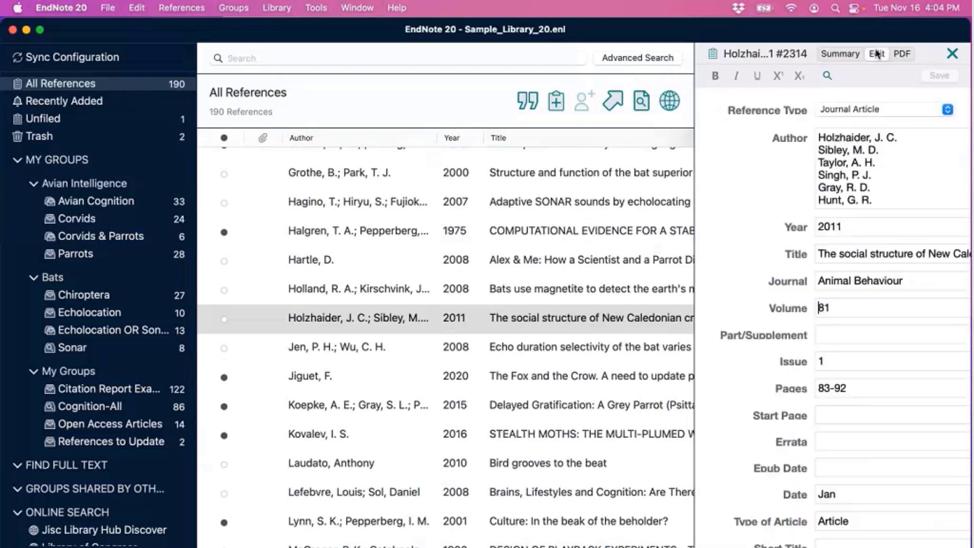
pyautogui.click(842, 53)
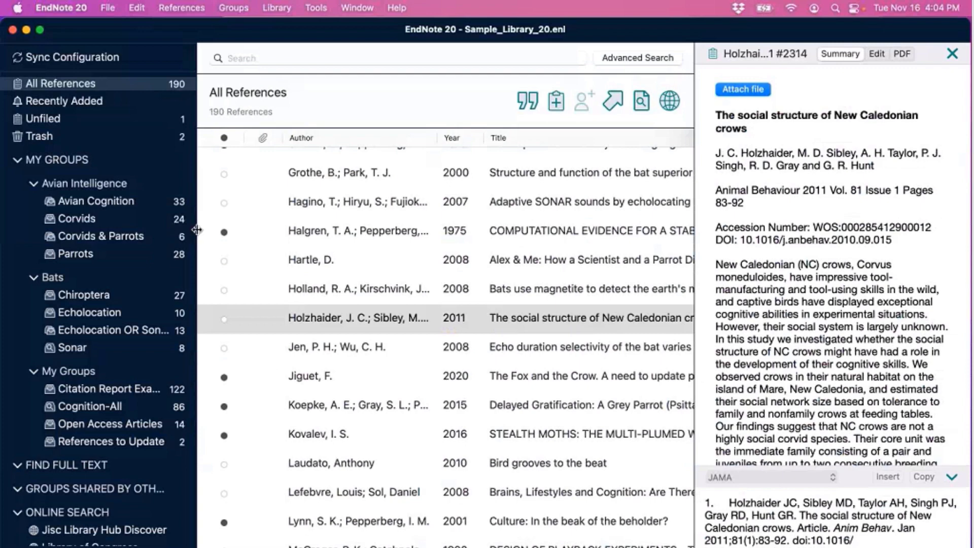
# Step: Narrow the groups sidebar slightly, view the Recently Added group and check its time-range options without changing them
pyautogui.moveTo(197, 230); pyautogui.dragTo(181, 218)
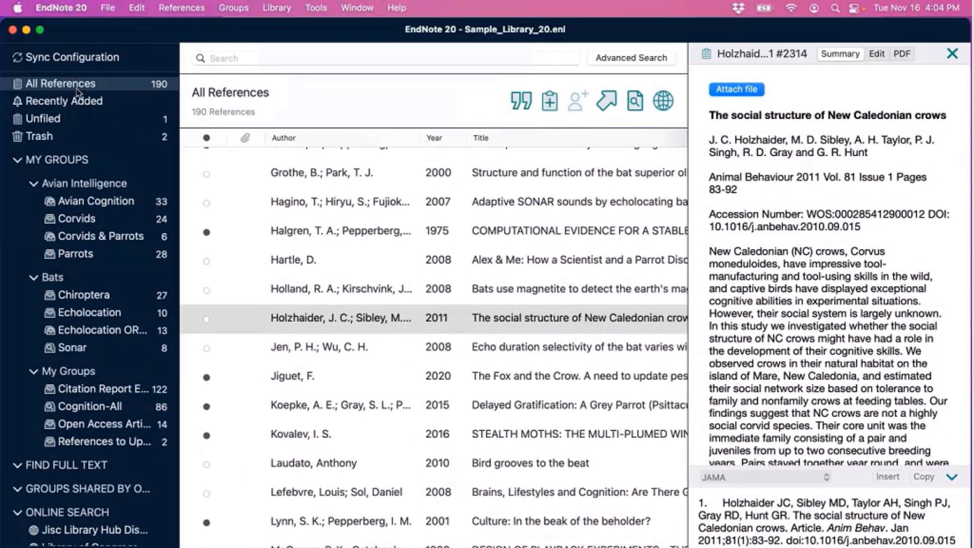
pyautogui.click(57, 86)
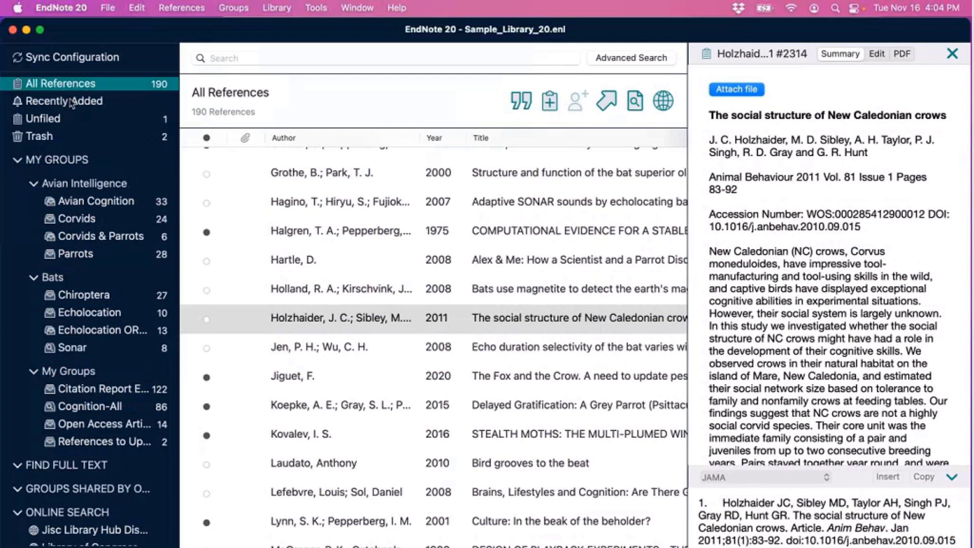
pyautogui.click(72, 103)
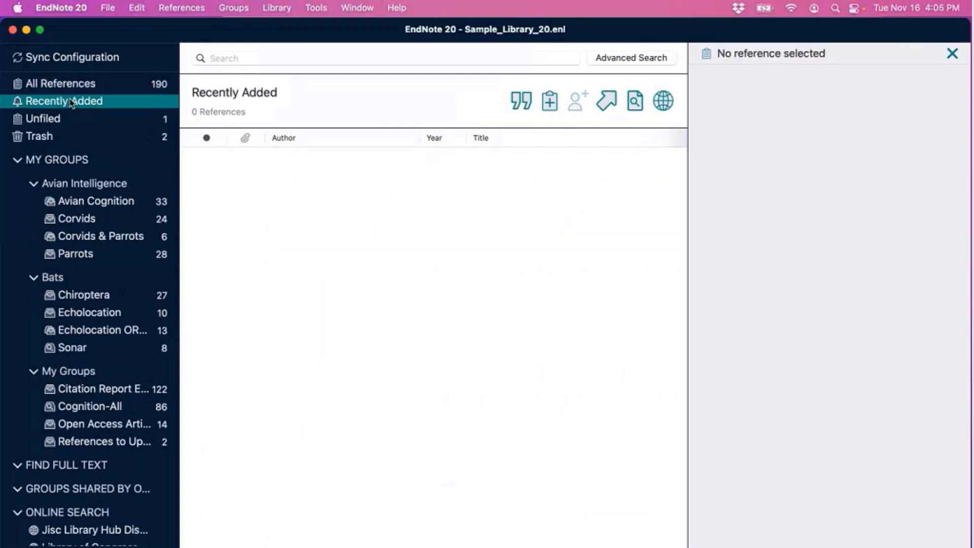
pyautogui.rightClick(72, 104)
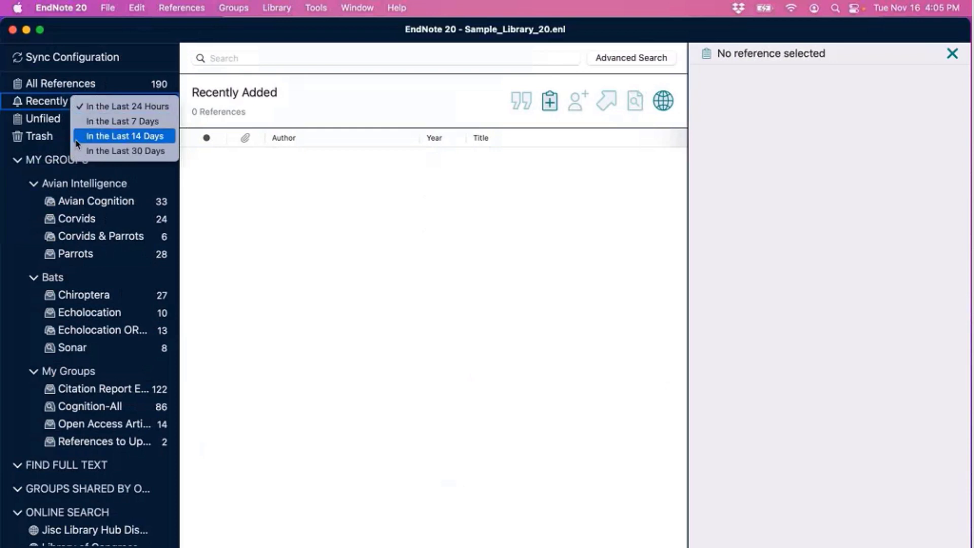
pyautogui.click(61, 110)
# Step: View the Unfiled group, set it to include smart groups and switch it back to excluding them
pyautogui.click(59, 118)
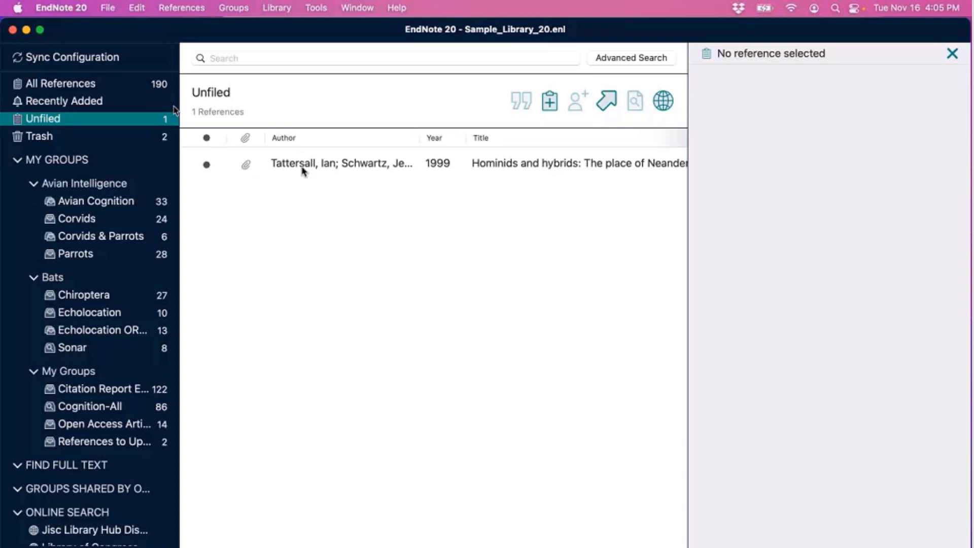
pyautogui.rightClick(80, 122)
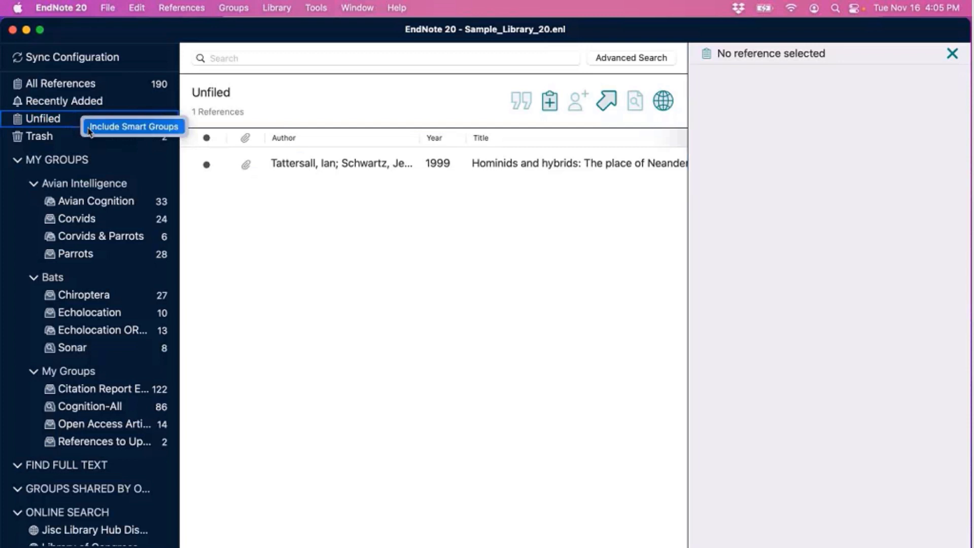
pyautogui.click(88, 127)
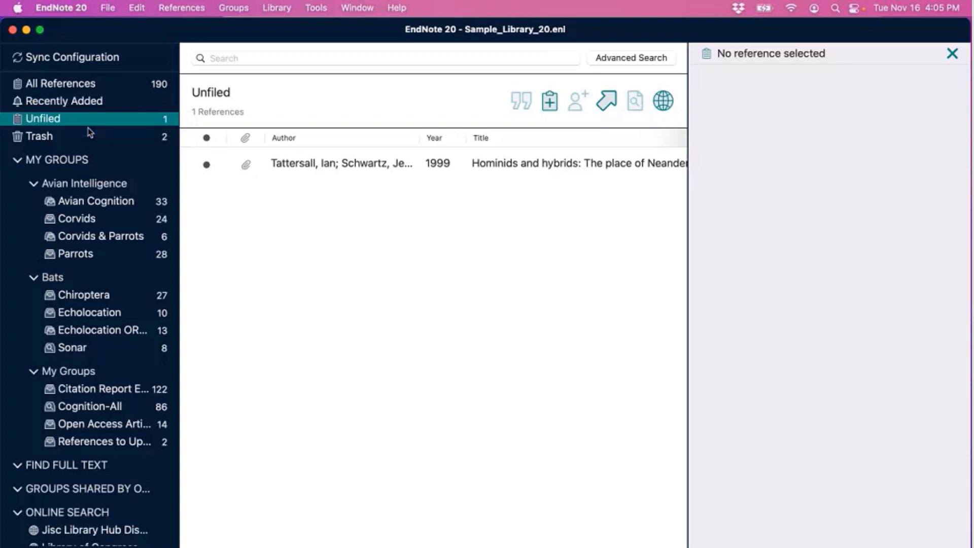
pyautogui.rightClick(121, 121)
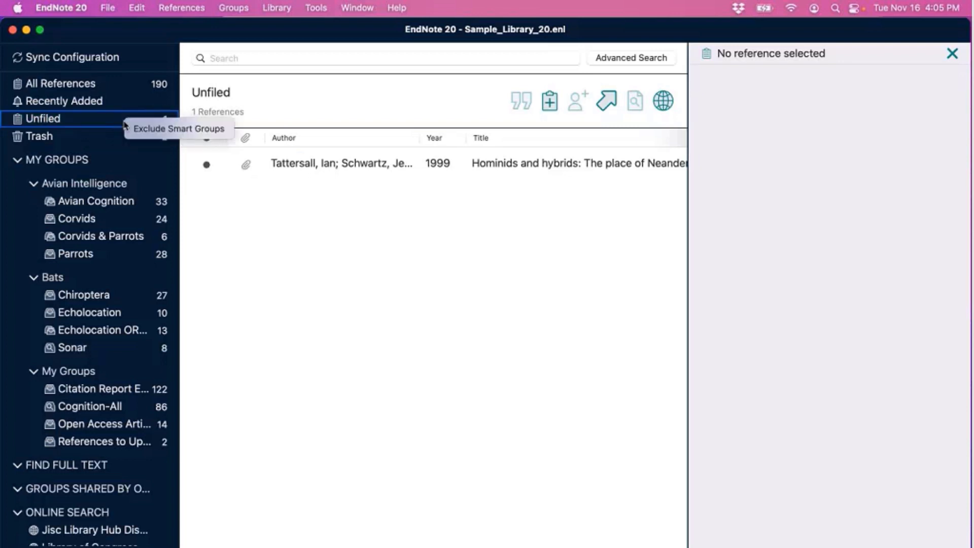
pyautogui.click(136, 128)
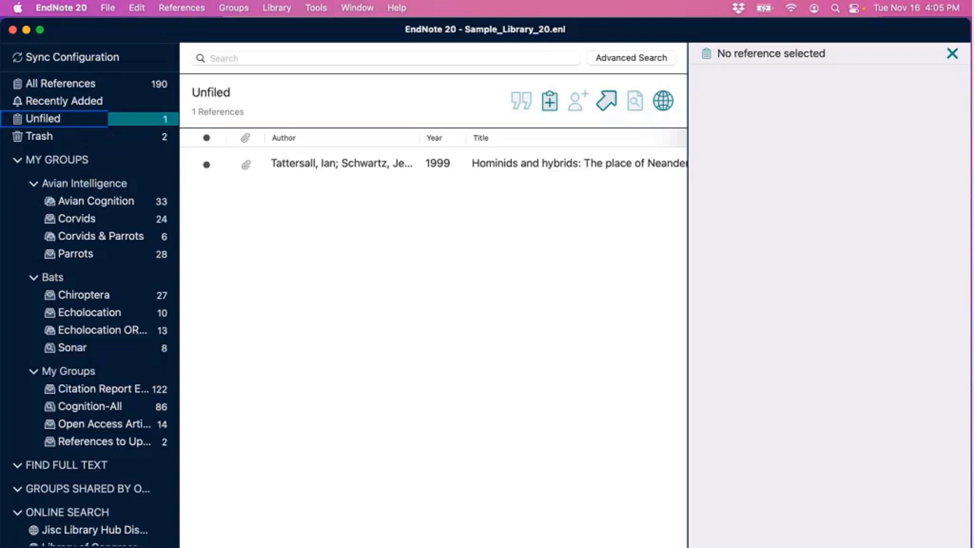
# Step: File the 1999 "Hominids and hybrids" reference from Unfiled into the Corvids group and view the Trash
pyautogui.click(290, 168)
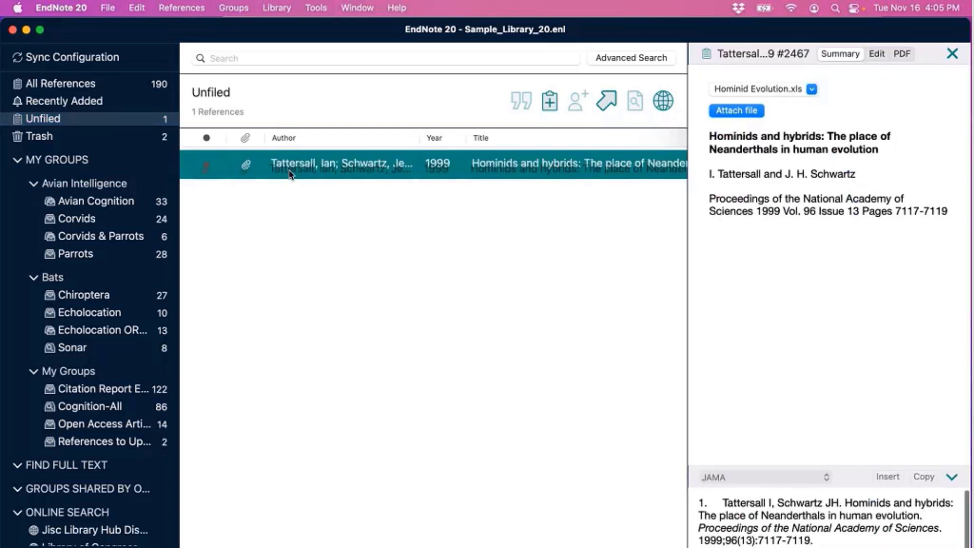
pyautogui.moveTo(290, 168); pyautogui.dragTo(116, 219)
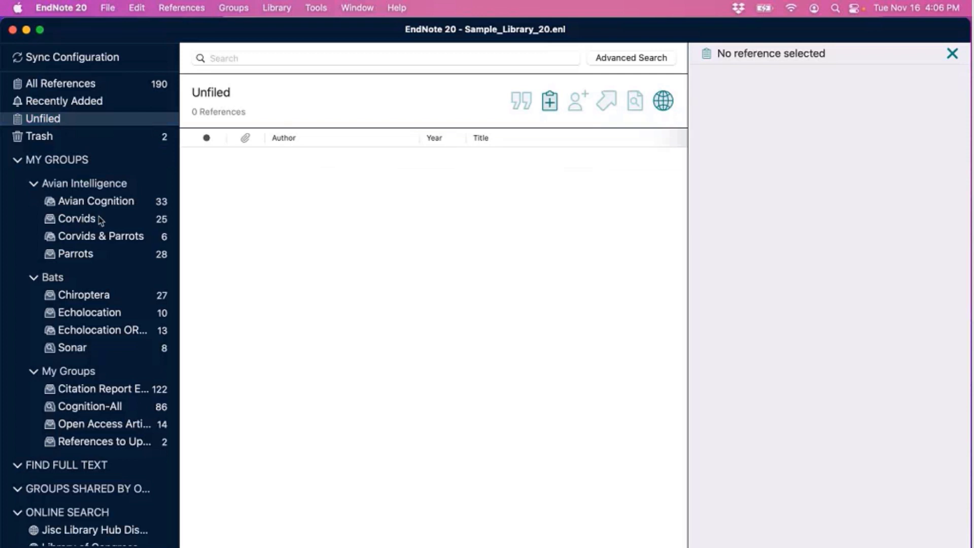
pyautogui.click(89, 138)
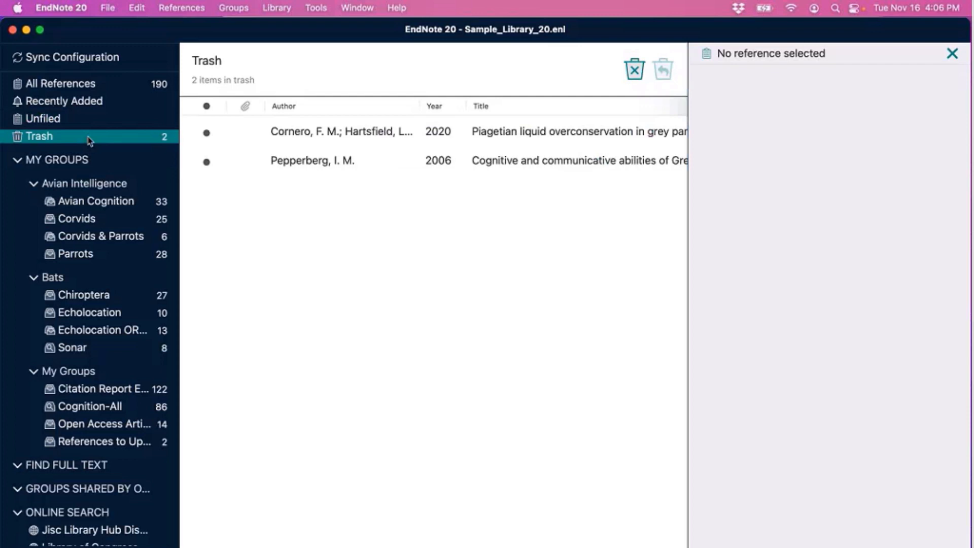
# Step: Check the restore option for the 2006 Grey parrots reference in the Trash and permanently empty the Trash
pyautogui.rightClick(325, 166)
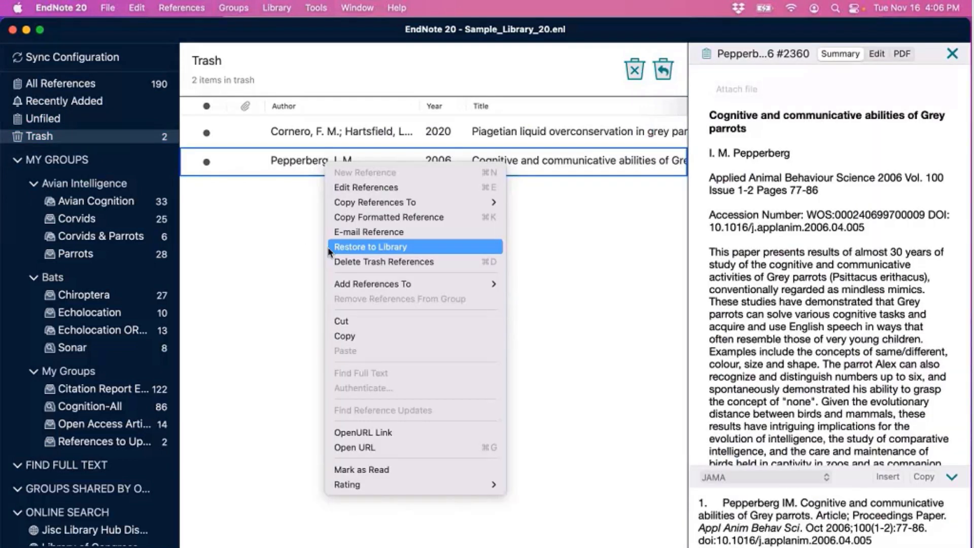
pyautogui.click(278, 208)
pyautogui.click(140, 143)
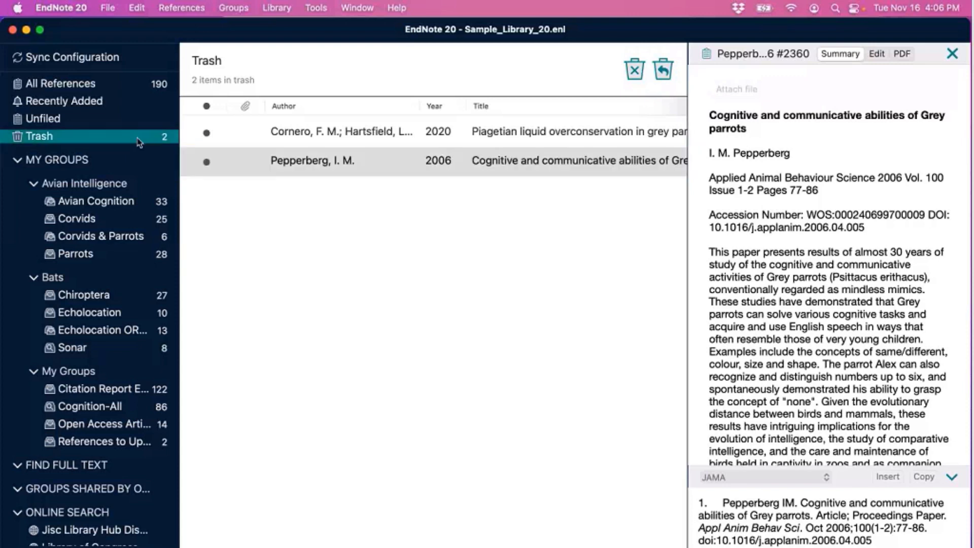
pyautogui.rightClick(138, 143)
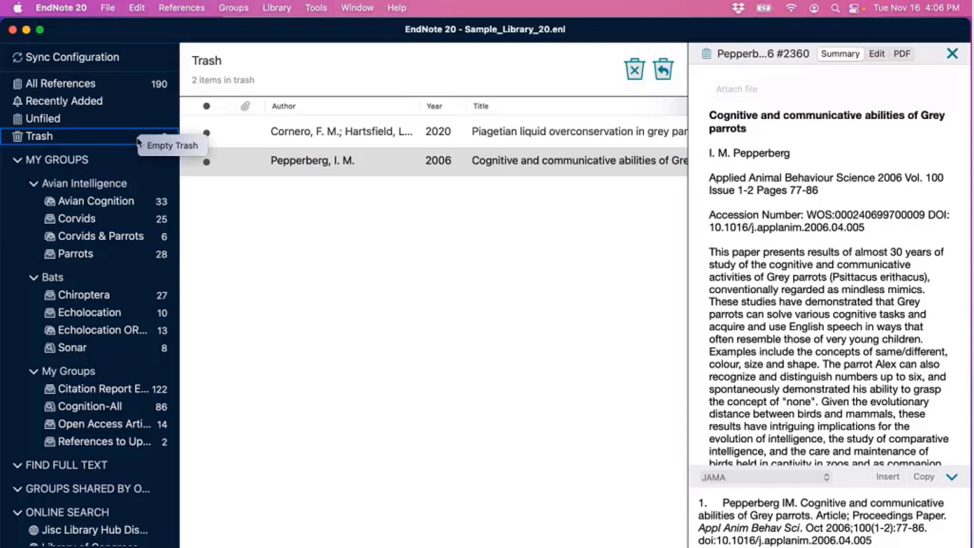
pyautogui.click(151, 147)
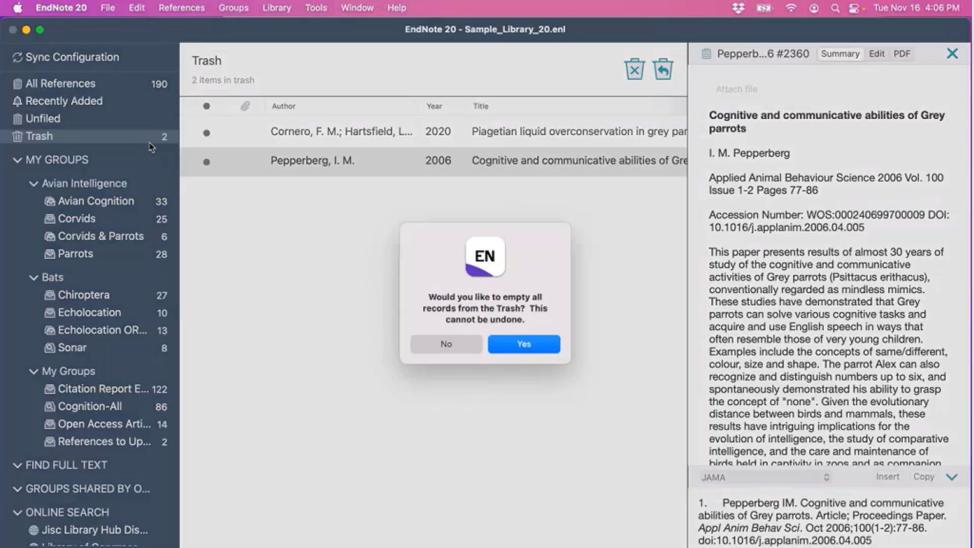
pyautogui.click(515, 344)
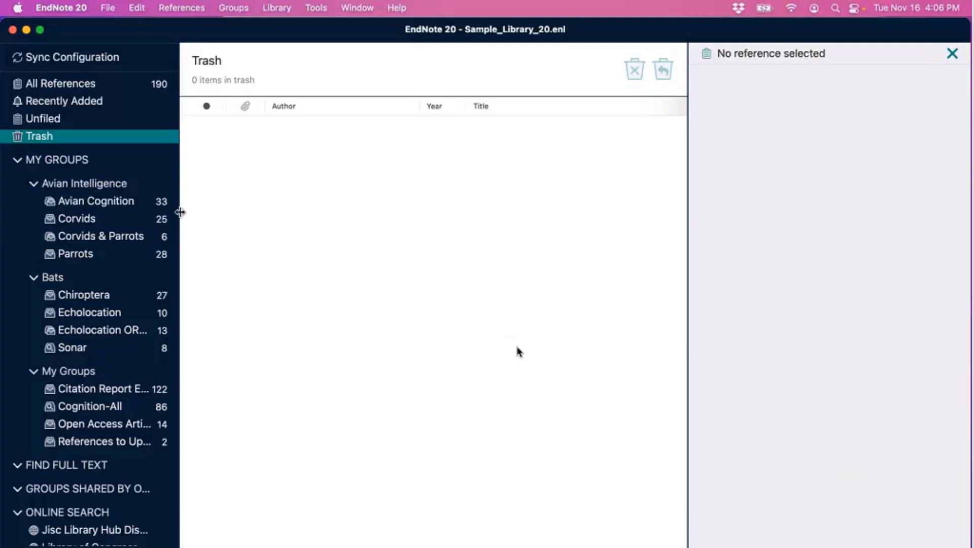
# Step: Collapse and re-expand the Avian Intelligence and Bats group sets and view the combined references of Avian Intelligence
pyautogui.click(34, 184)
pyautogui.click(34, 184)
pyautogui.click(34, 278)
pyautogui.click(34, 277)
pyautogui.click(63, 185)
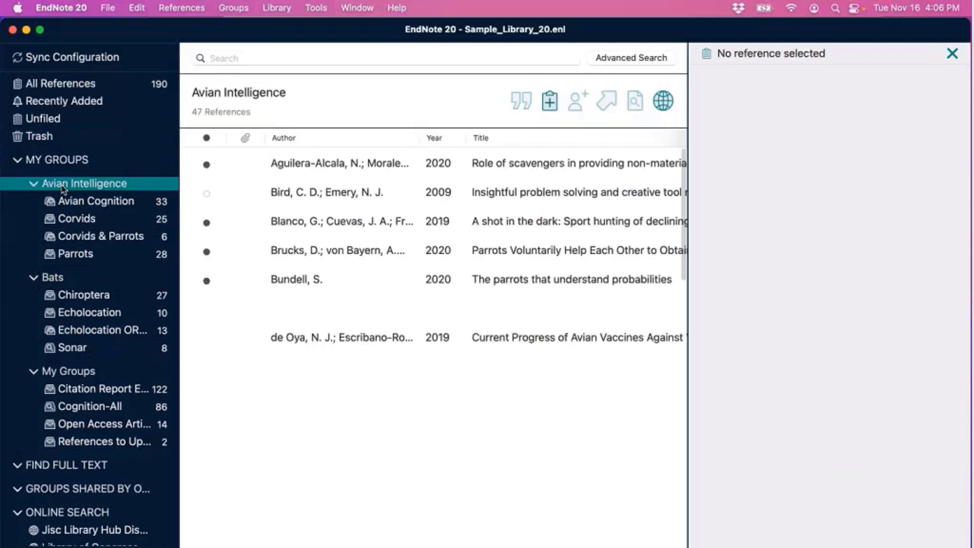
pyautogui.scroll(-3, 56, 203)
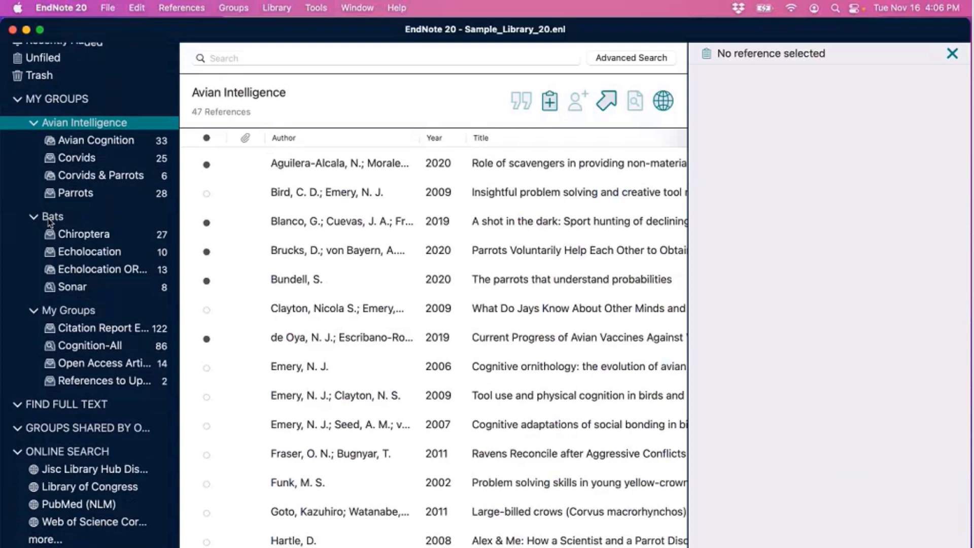
pyautogui.click(35, 221)
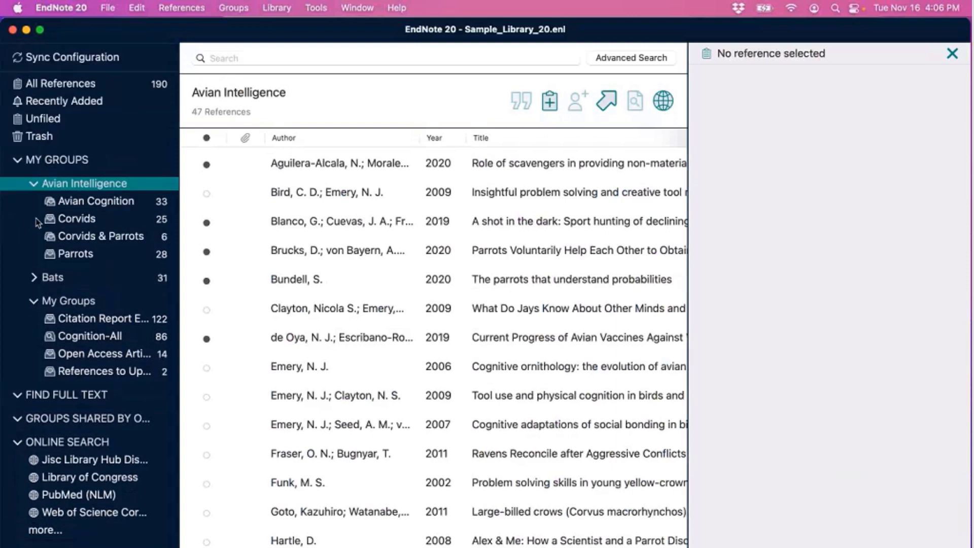
pyautogui.click(34, 281)
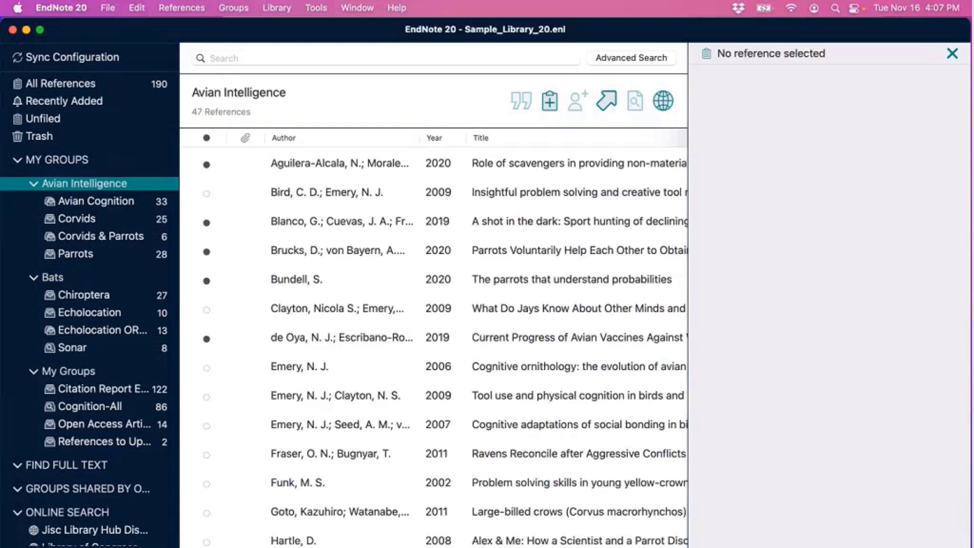
# Step: Open the Sonar smart group for editing, review its search criteria and save it
pyautogui.rightClick(68, 348)
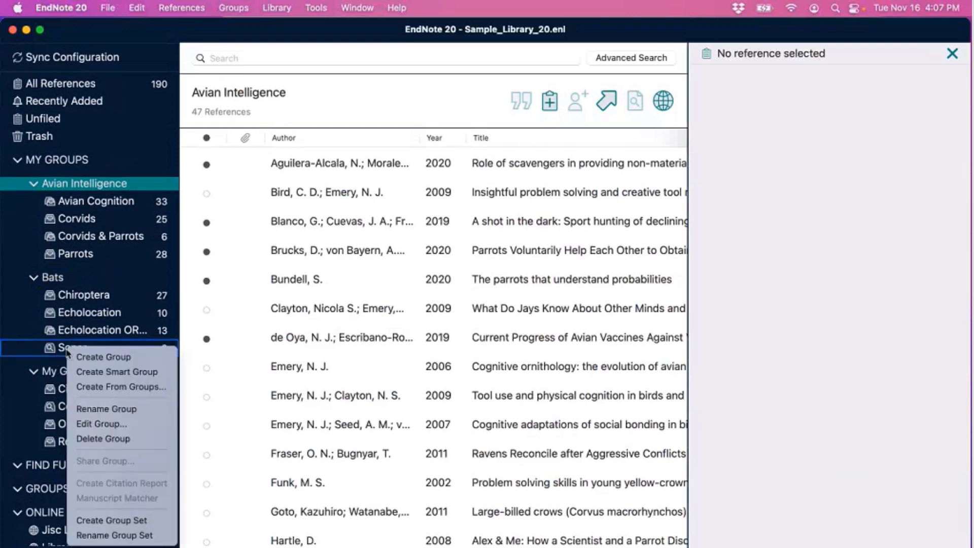
pyautogui.click(80, 424)
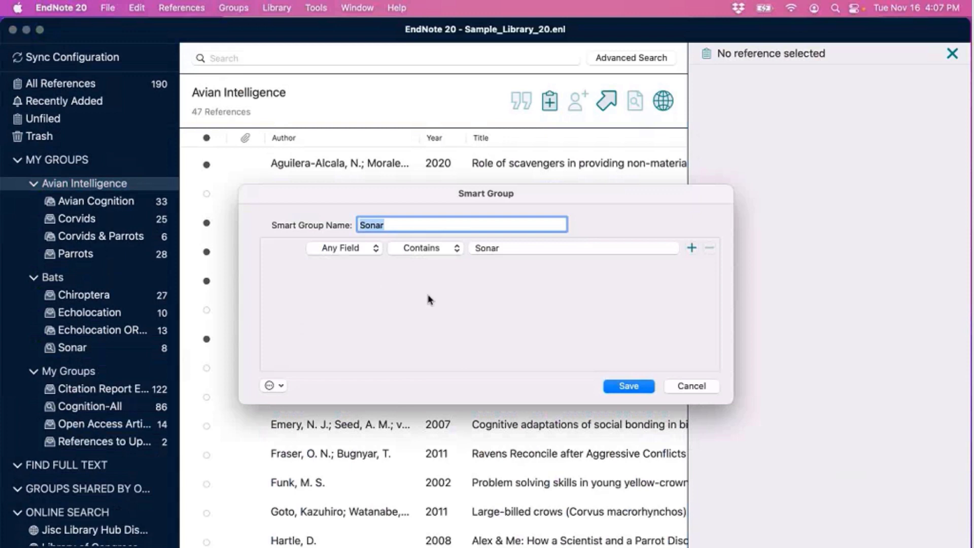
pyautogui.press('Return')
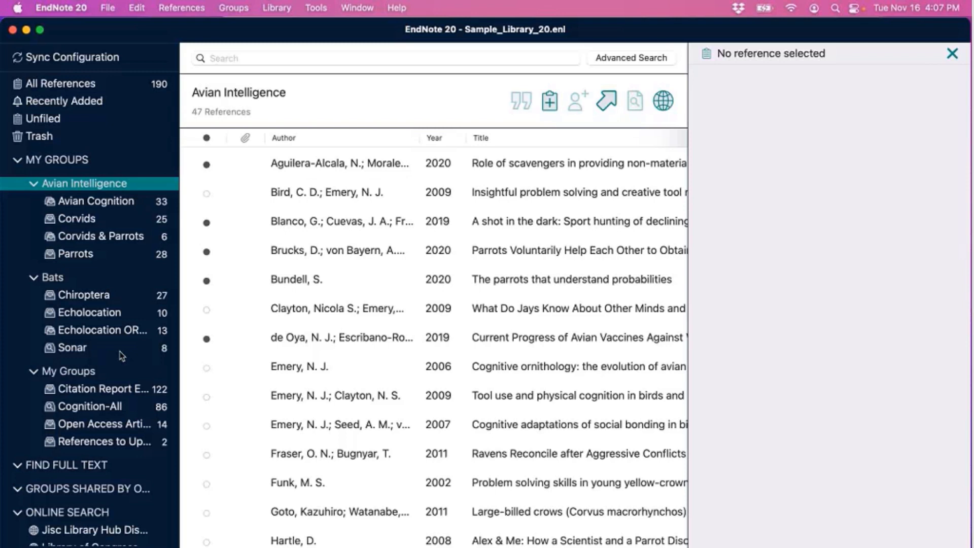
# Step: Open the Echolocation OR Sonar group for editing, review how it combines its source groups and save it
pyautogui.rightClick(65, 336)
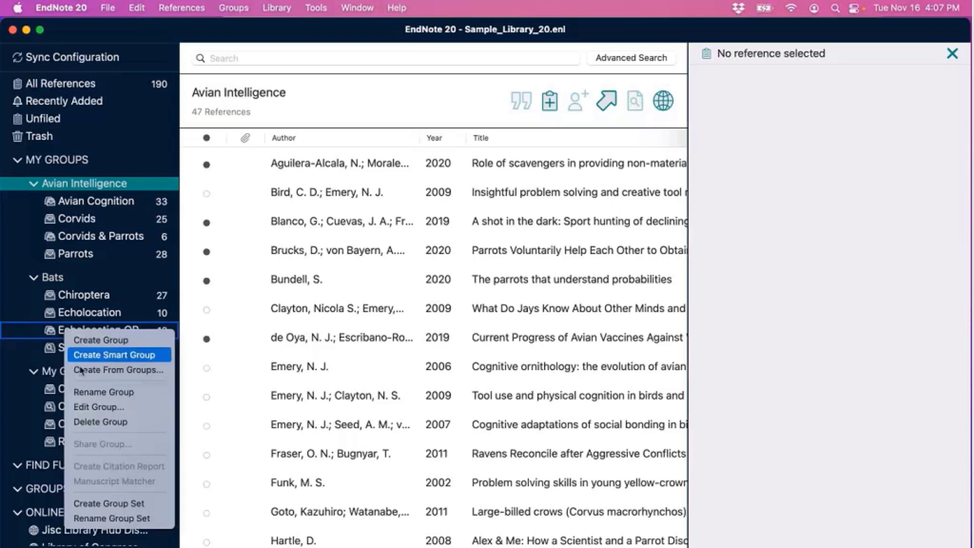
pyautogui.click(83, 406)
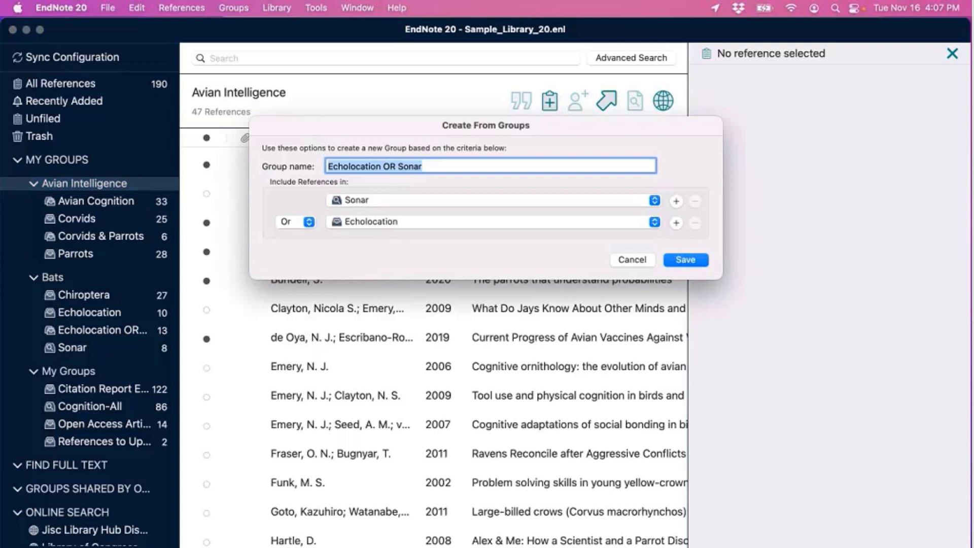
pyautogui.press('Return')
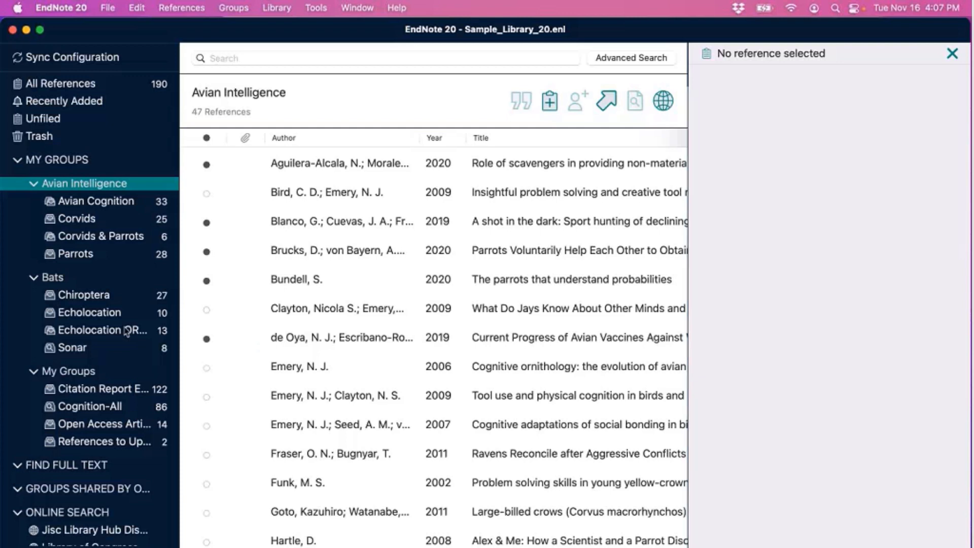
# Step: Collapse the whole My Groups section and widen the groups sidebar so the full group names fit
pyautogui.scroll(-3, 126, 331)
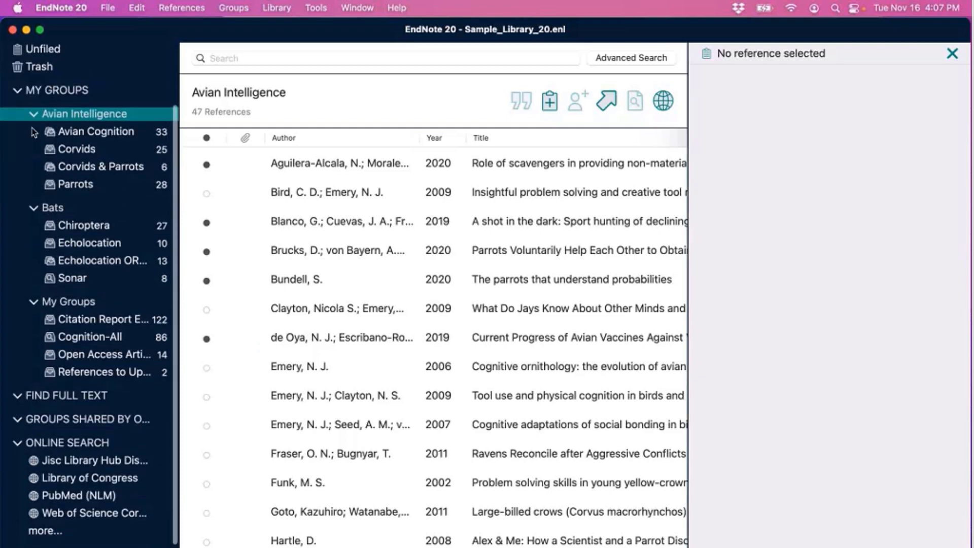
pyautogui.click(17, 90)
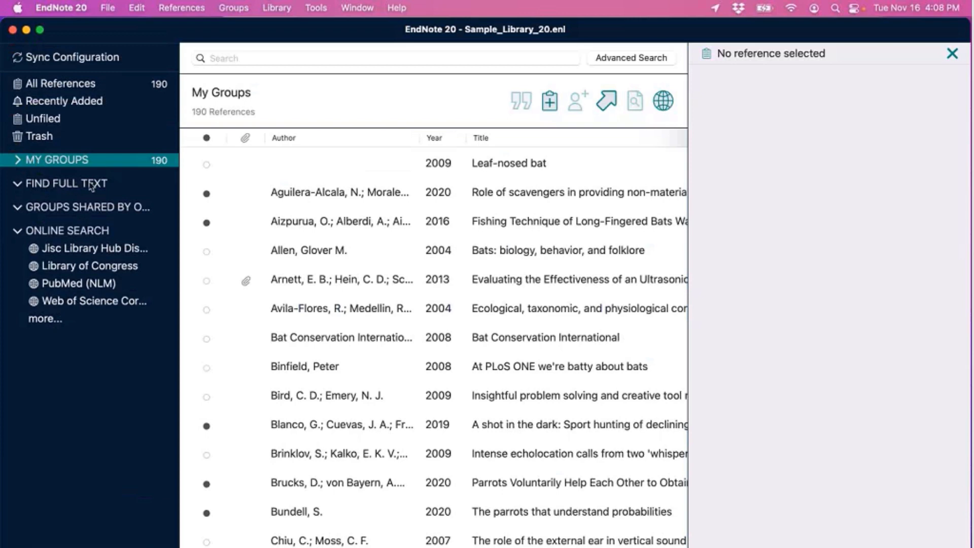
pyautogui.moveTo(180, 204); pyautogui.dragTo(228, 204)
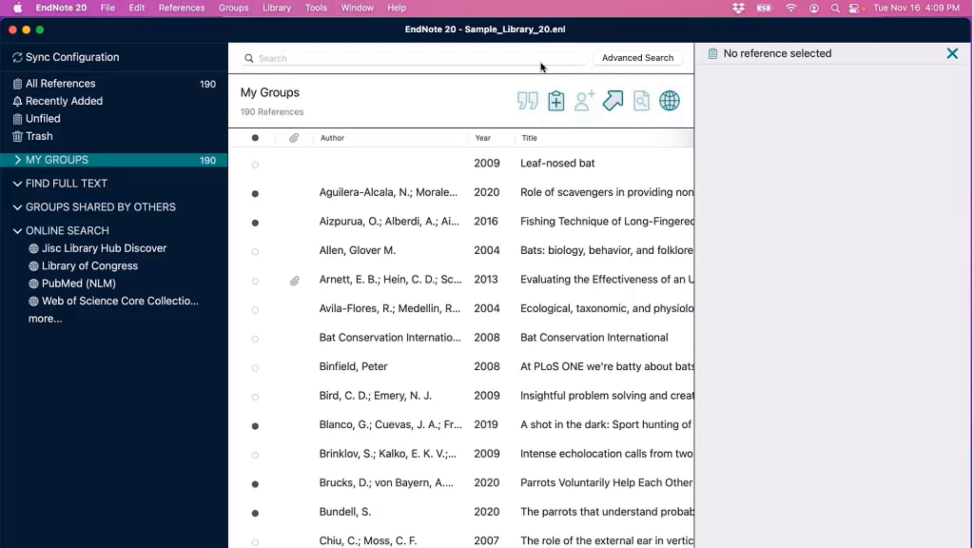
# Step: Expand the My Groups section again and view the Avian Cognition and Parrots groups
pyautogui.click(541, 62)
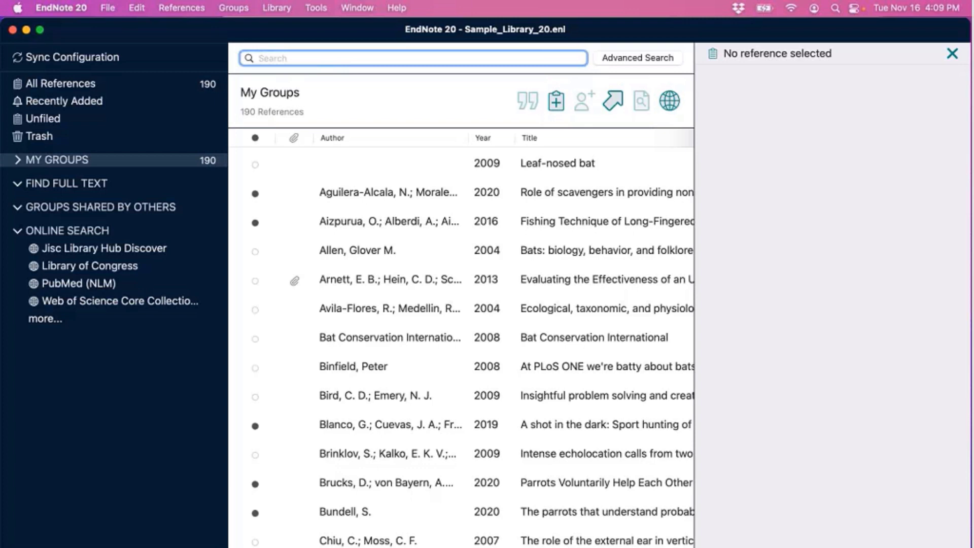
pyautogui.click(63, 84)
pyautogui.click(26, 162)
pyautogui.click(20, 161)
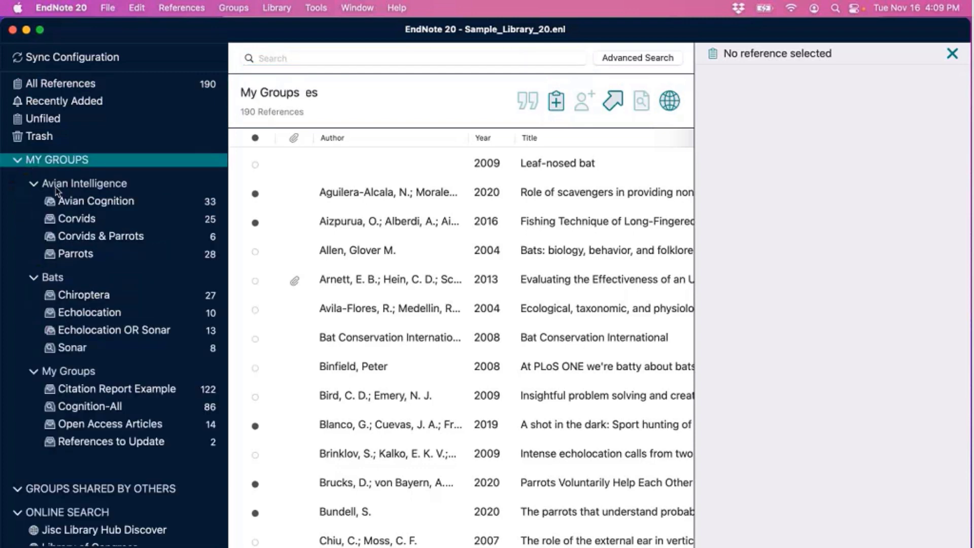
pyautogui.click(66, 201)
pyautogui.click(108, 255)
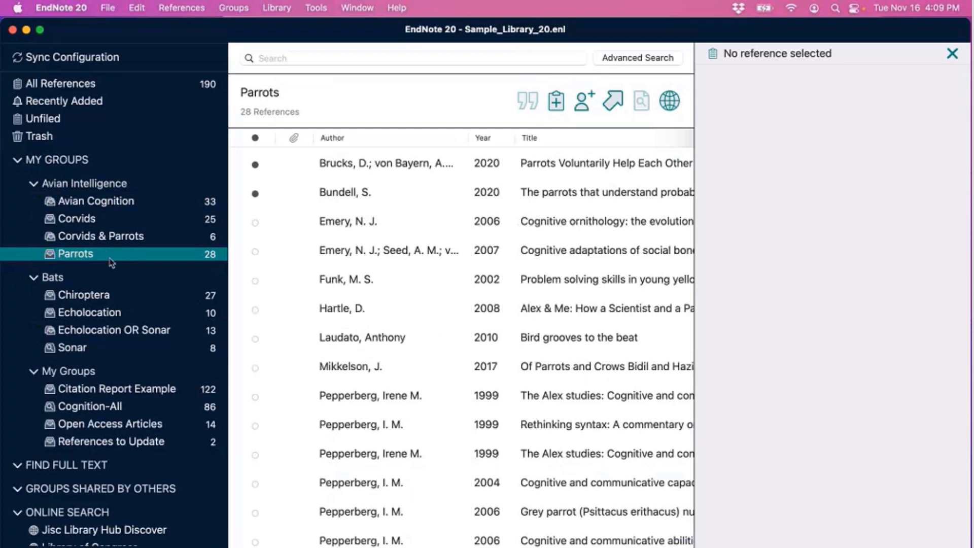
# Step: Search all references in the library for "bird"
pyautogui.click(81, 85)
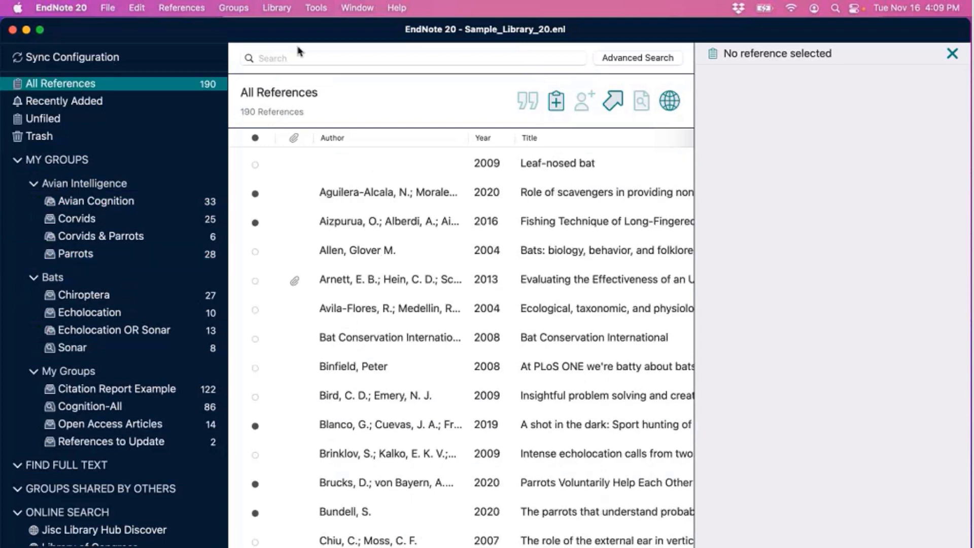
pyautogui.click(306, 59)
pyautogui.write('b')
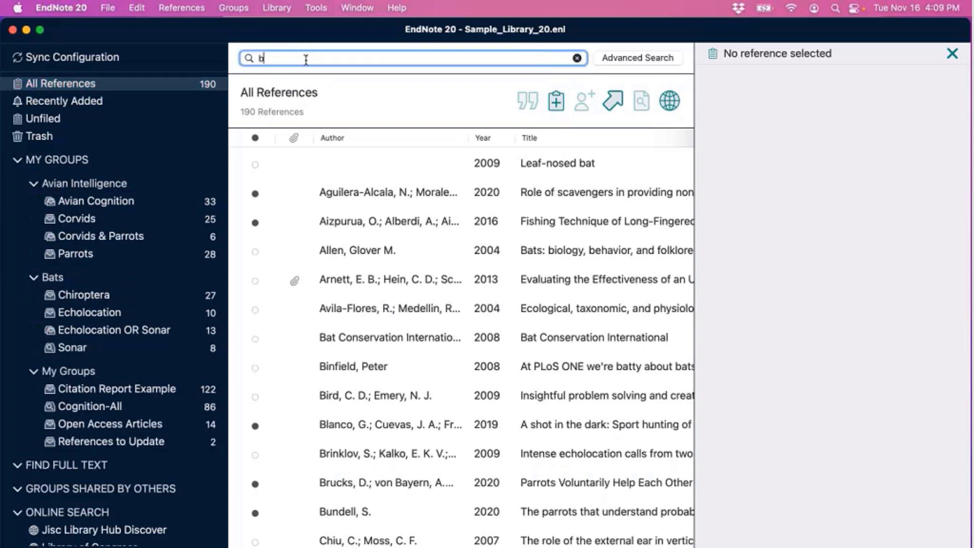
pyautogui.write('ird')
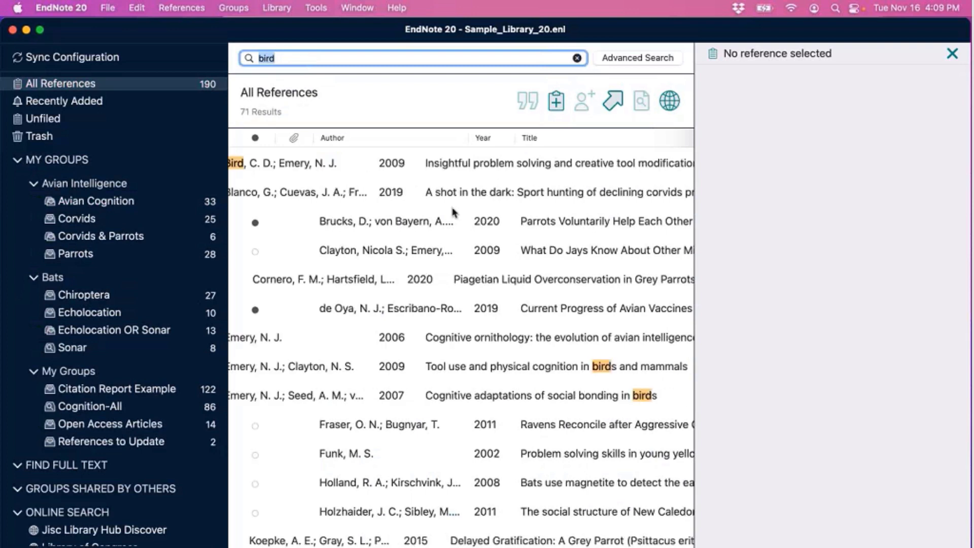
# Step: Examine where the search term is highlighted in the authors and titles of the results and clear the search
pyautogui.hscroll(3, 459, 224)
pyautogui.scroll(-5, 479, 260)
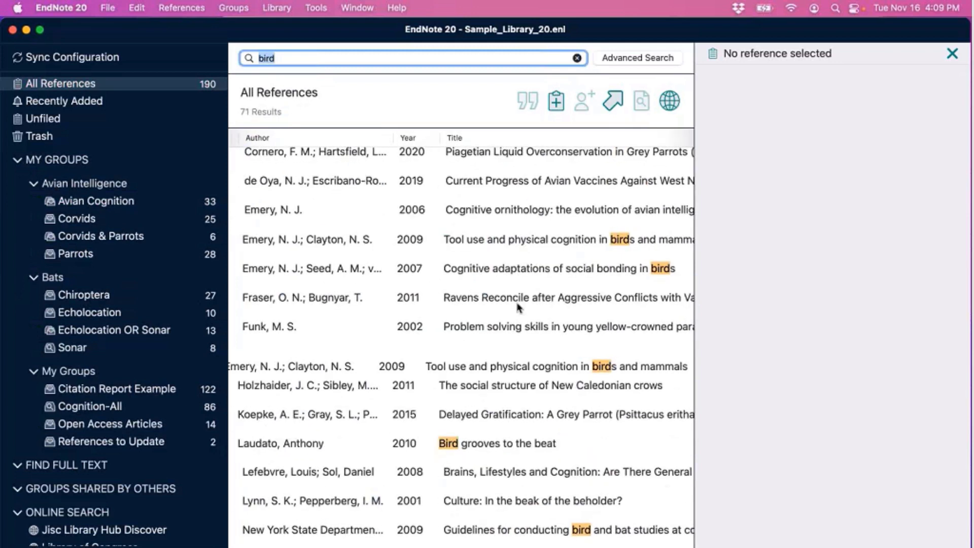
pyautogui.hscroll(-3, 519, 306)
pyautogui.scroll(5, 519, 306)
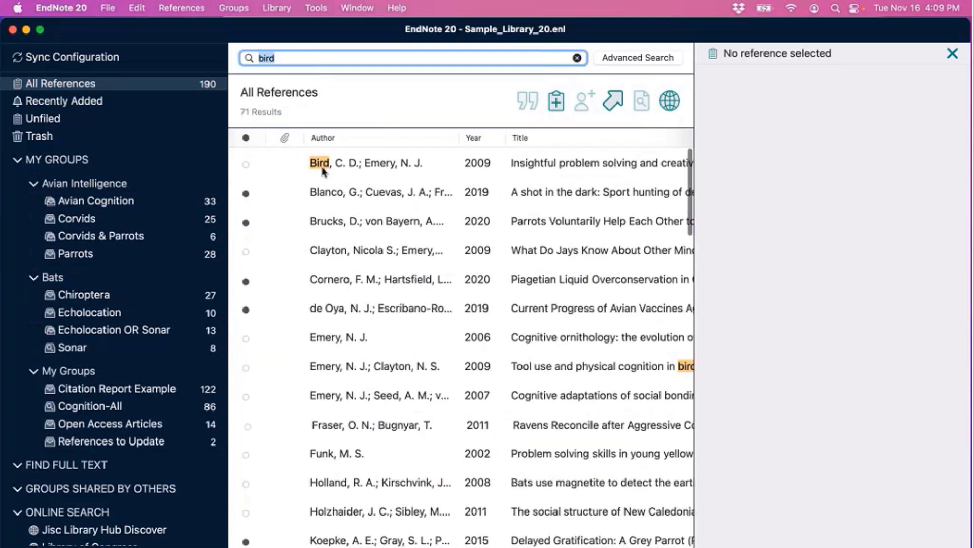
pyautogui.hscroll(2, 560, 312)
pyautogui.scroll(-4, 560, 311)
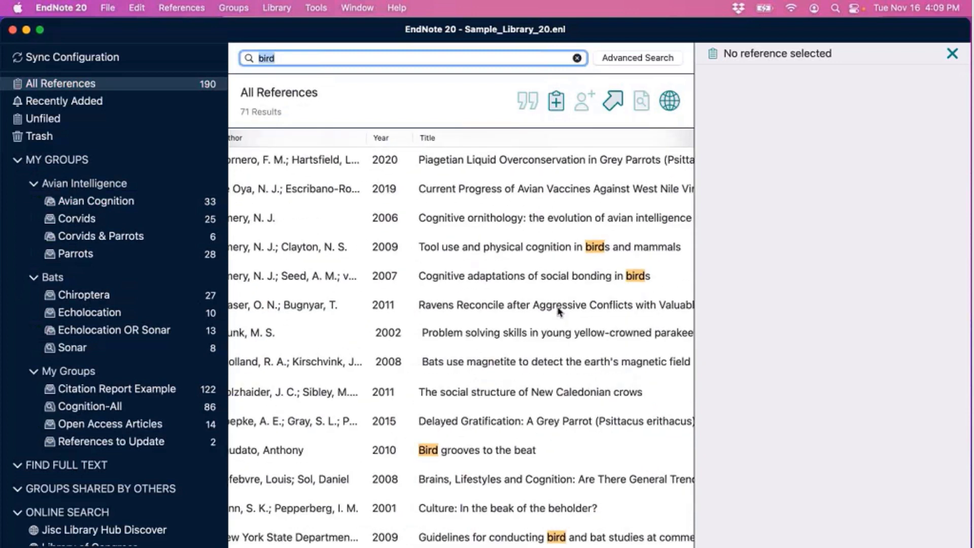
pyautogui.scroll(5, 560, 311)
pyautogui.hscroll(-1, 560, 312)
pyautogui.hscroll(-2, 560, 311)
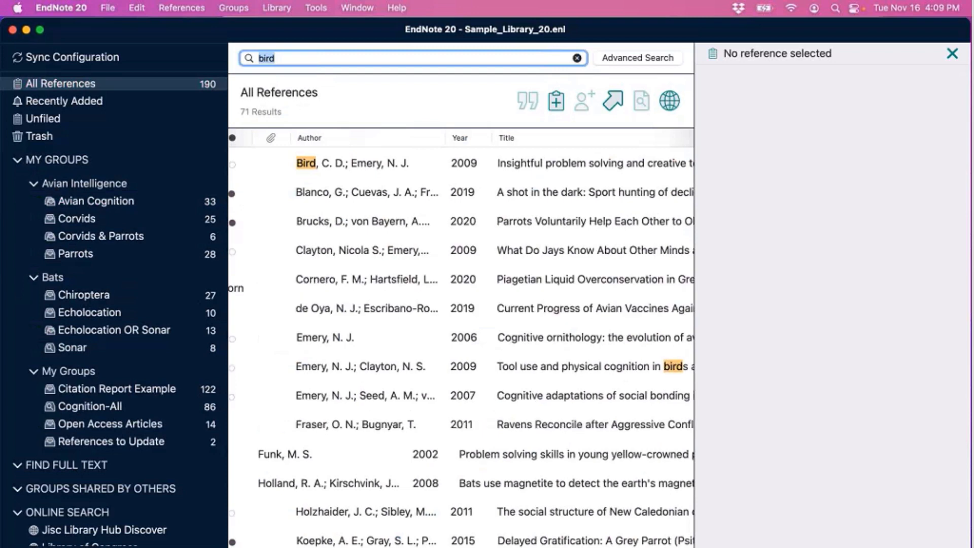
pyautogui.click(578, 59)
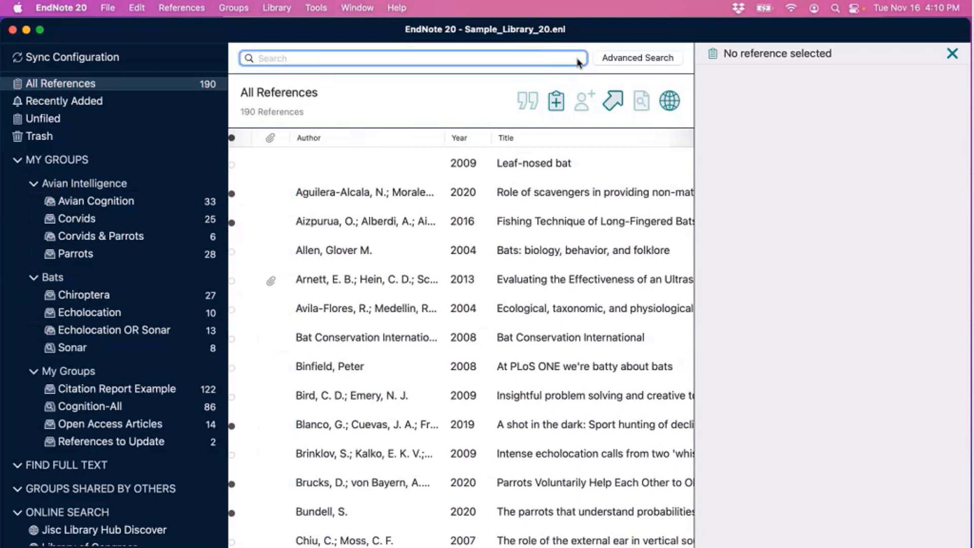
# Step: Switch to the advanced search and set the first criterion's field to Author
pyautogui.click(622, 64)
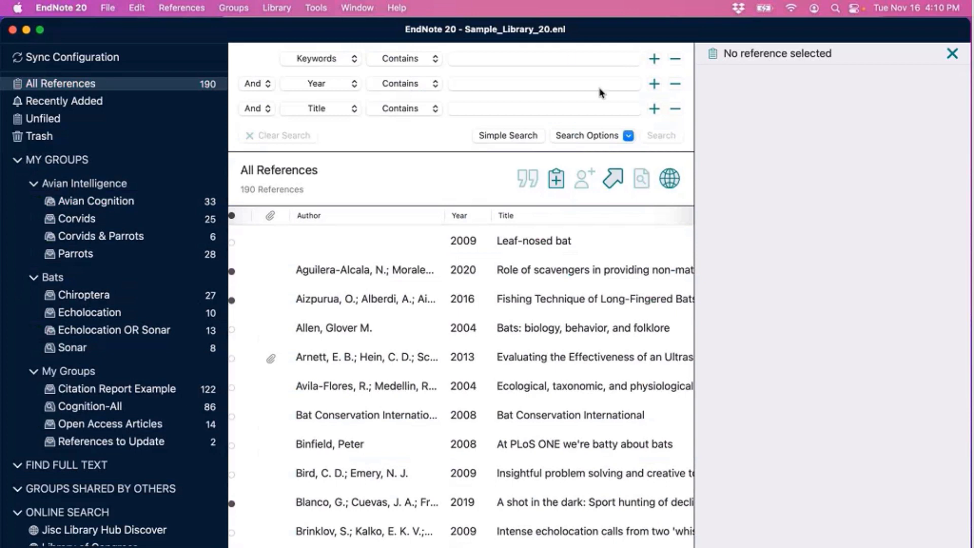
pyautogui.click(610, 56)
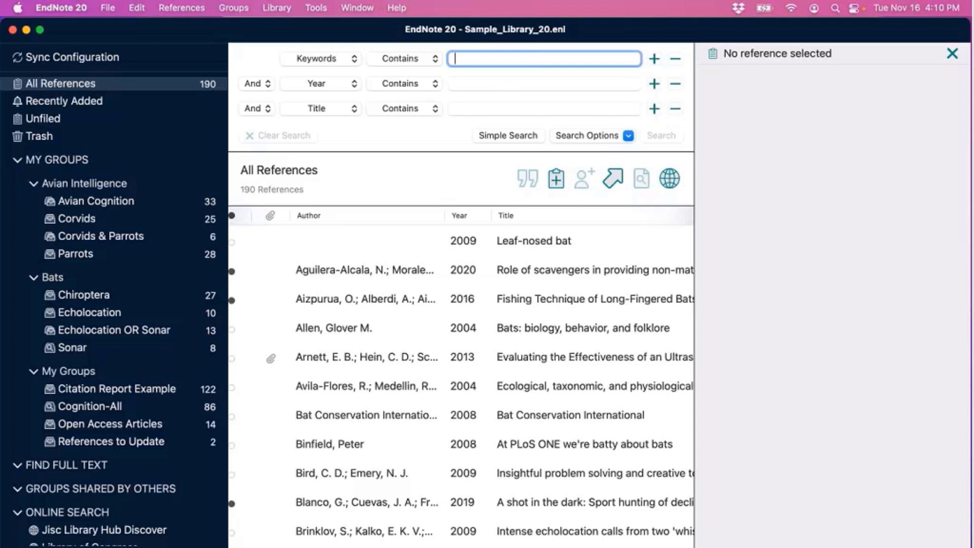
pyautogui.click(345, 59)
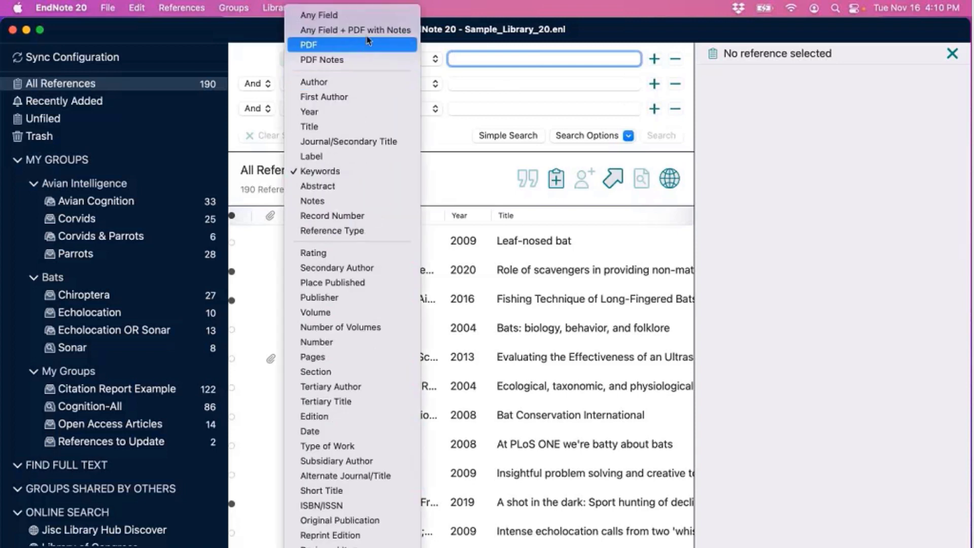
pyautogui.click(376, 87)
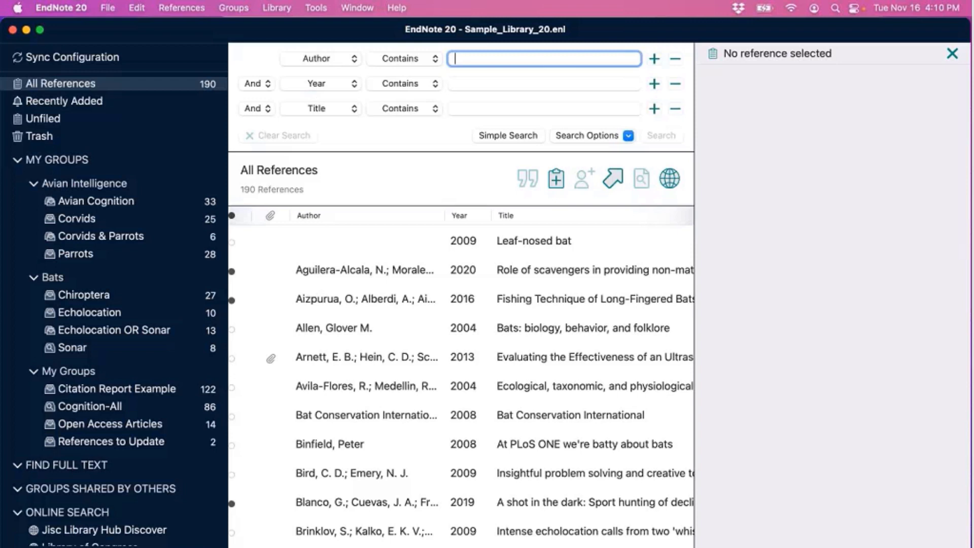
# Step: Examine the full list of searchable fields for the first criterion, from Any Field to Access Date, and keep Author
pyautogui.click(349, 64)
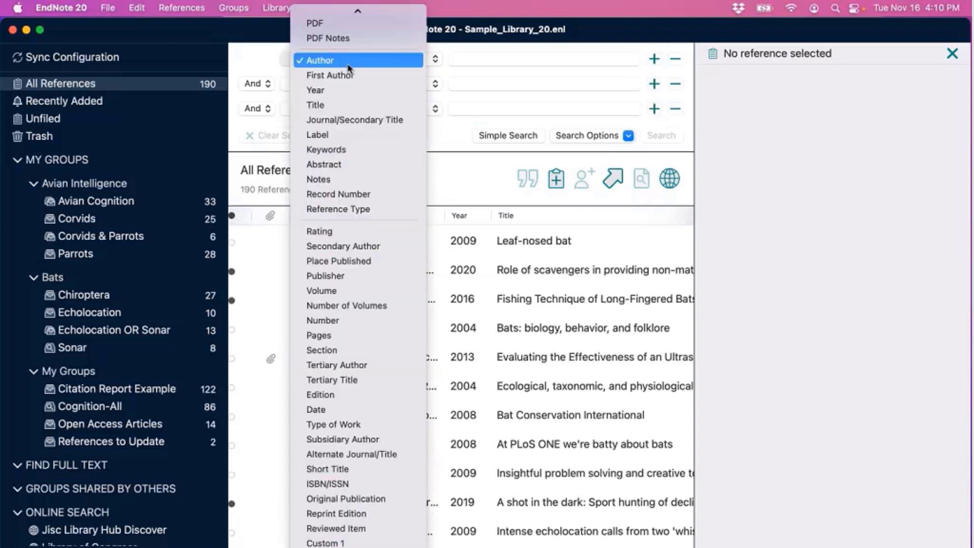
pyautogui.scroll(2, 363, 86)
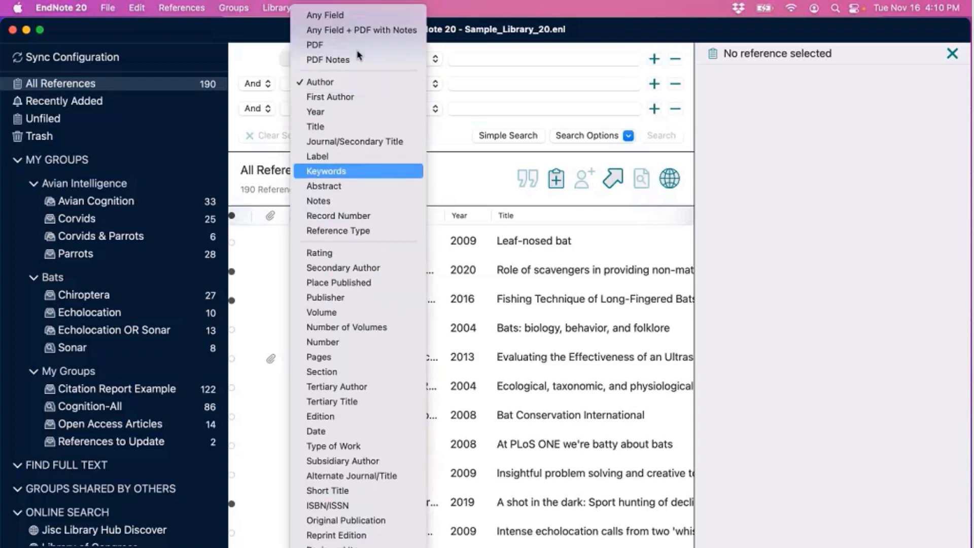
pyautogui.scroll(-10, 370, 220)
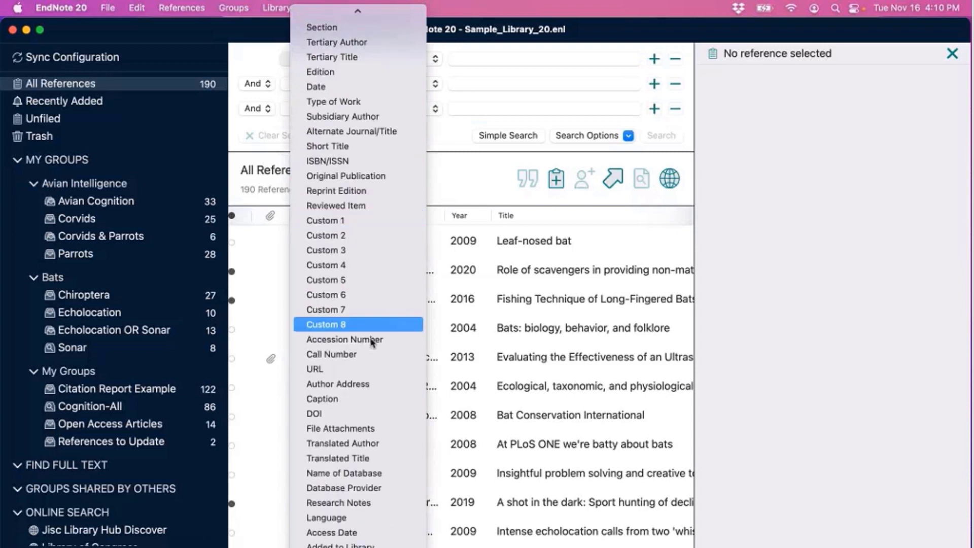
pyautogui.scroll(12, 384, 37)
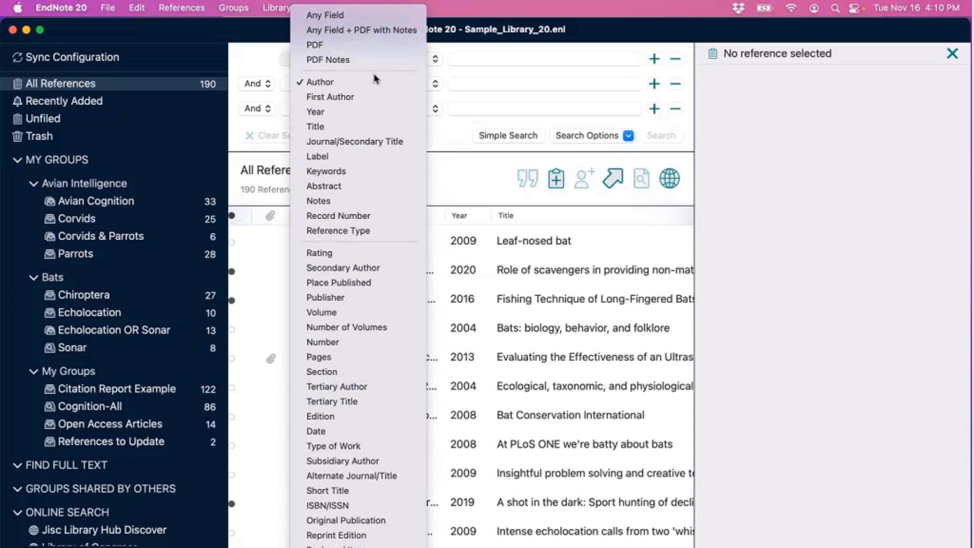
pyautogui.click(375, 82)
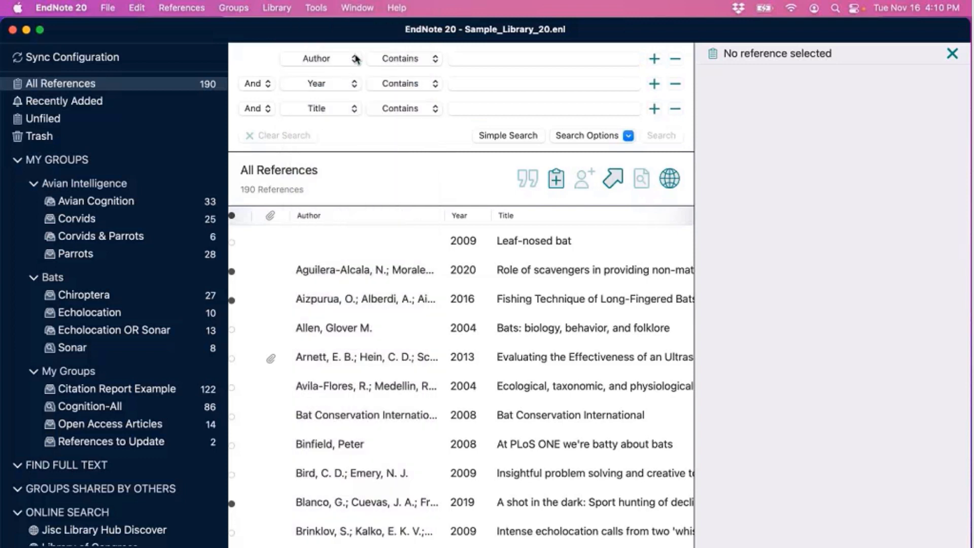
# Step: Review the comparison operators, keep Contains, and search all references for authors containing "bird"
pyautogui.click(401, 59)
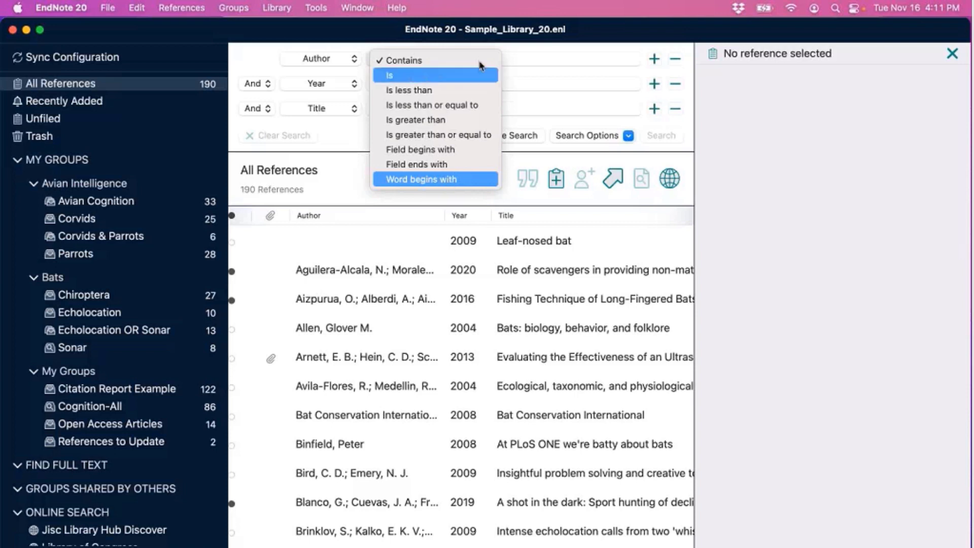
pyautogui.click(531, 67)
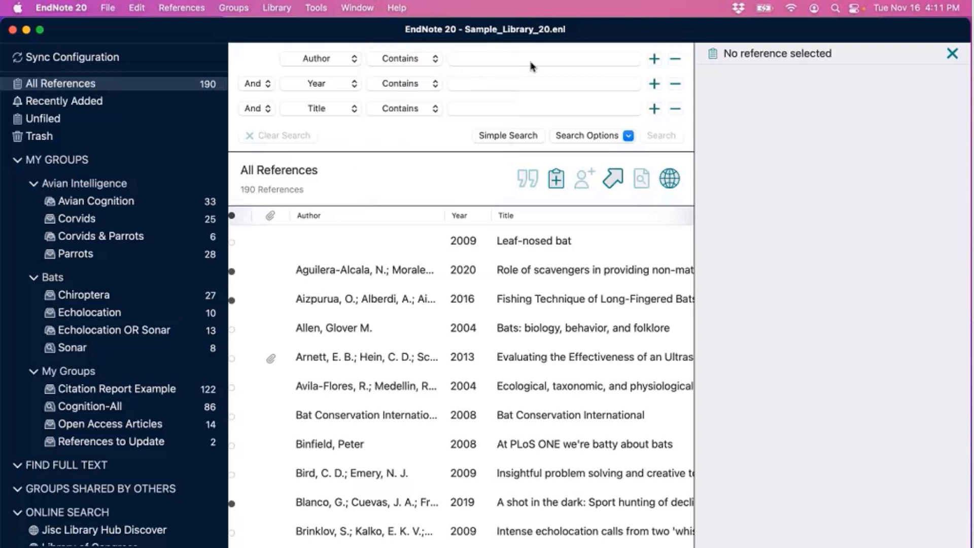
pyautogui.click(531, 59)
pyautogui.write('bird')
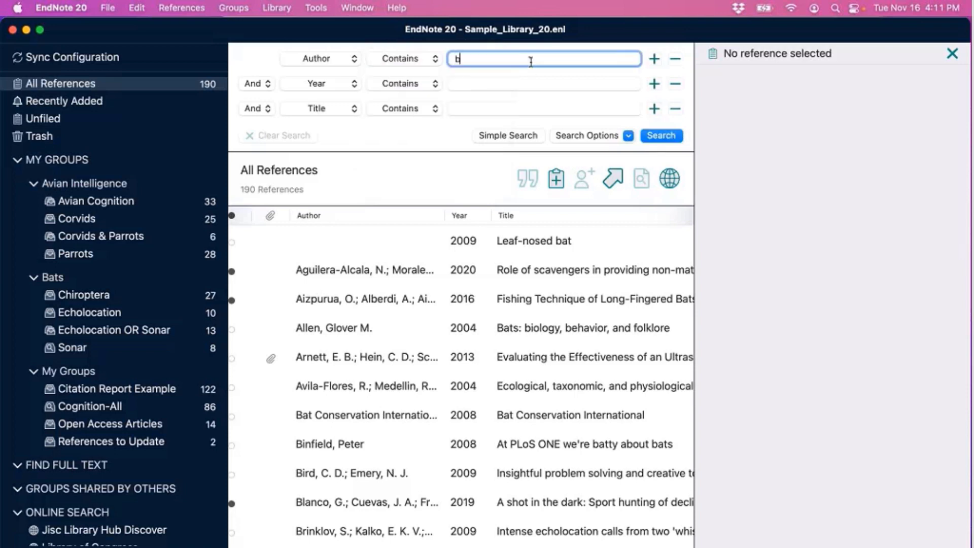
pyautogui.click(662, 136)
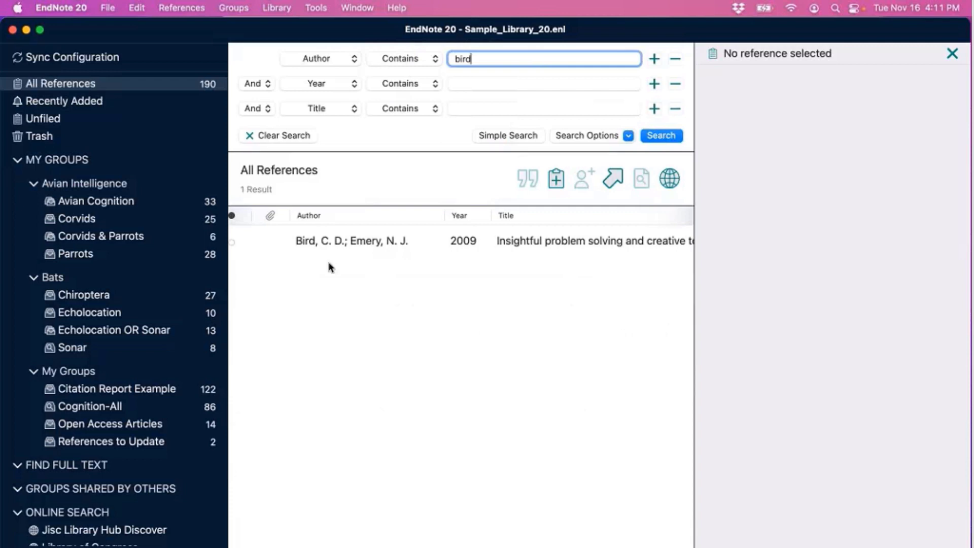
# Step: View the summary of the matching 2009 reference, deselect it and select All References
pyautogui.click(346, 246)
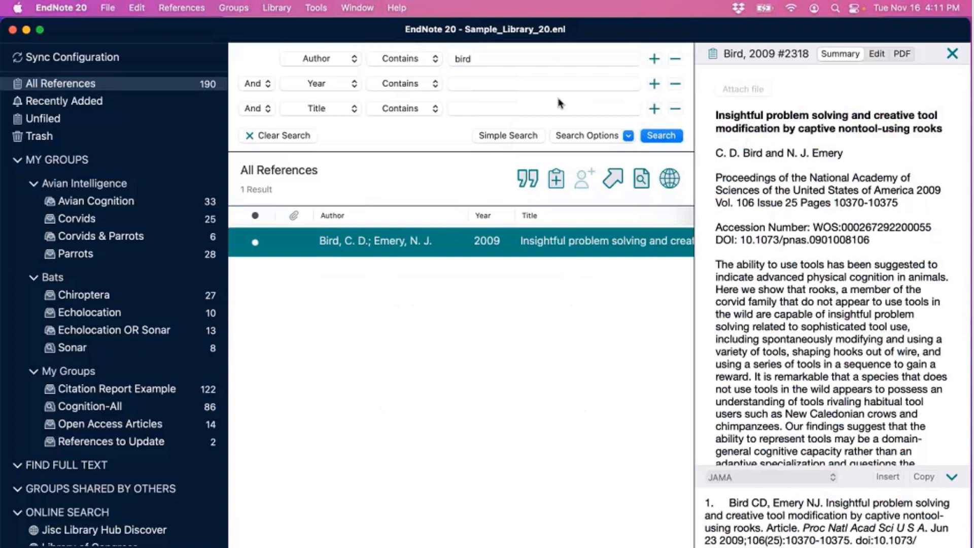
pyautogui.click(489, 316)
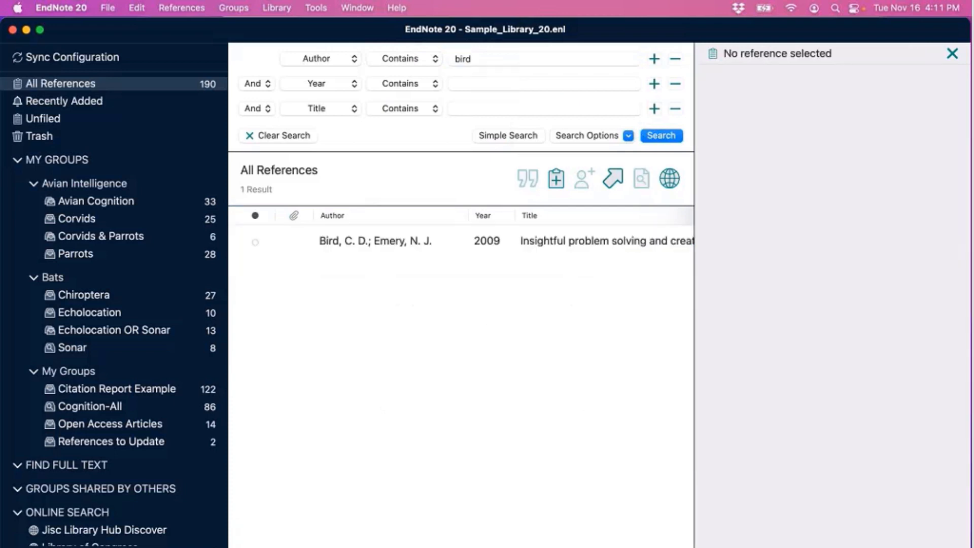
pyautogui.click(185, 85)
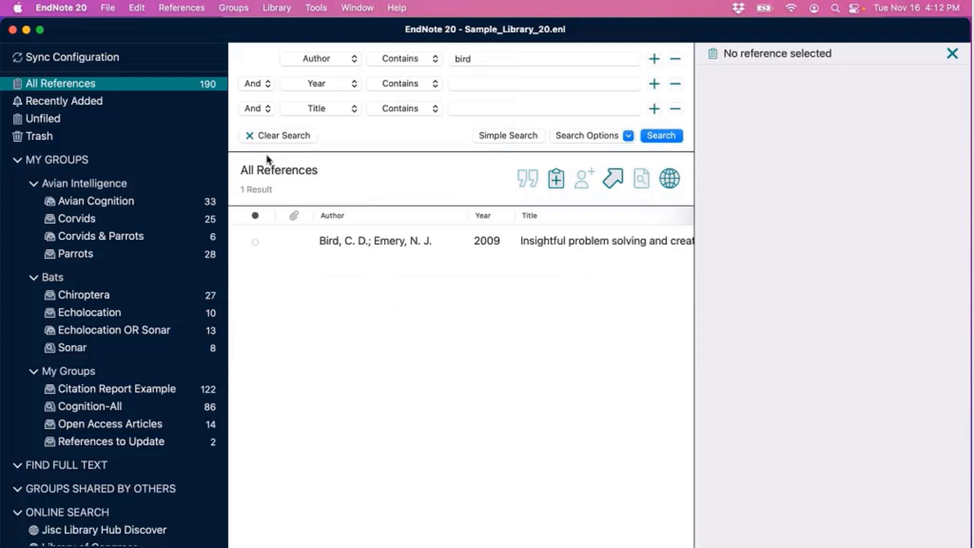
# Step: Clear the advanced search and create a new blank reference, moving its window clear of the groups list
pyautogui.click(182, 9)
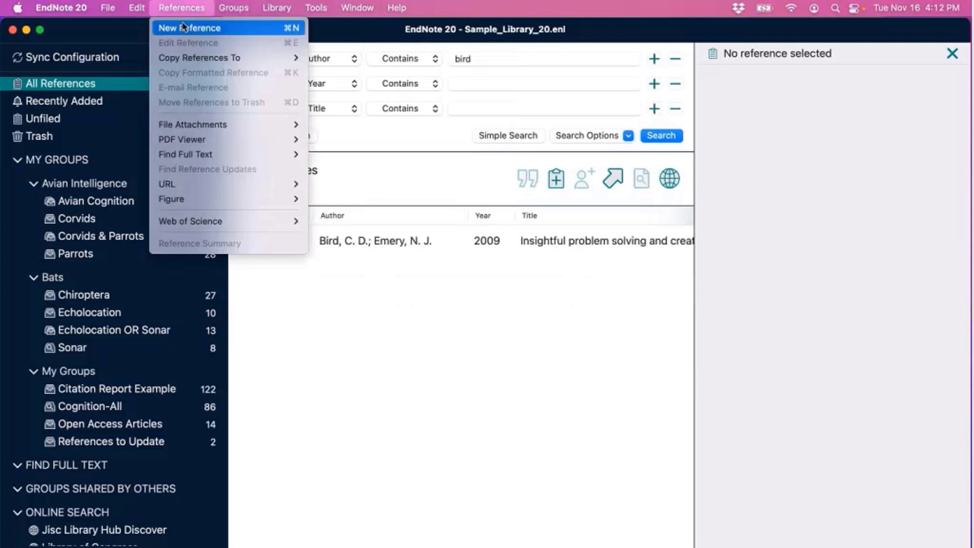
pyautogui.click(444, 105)
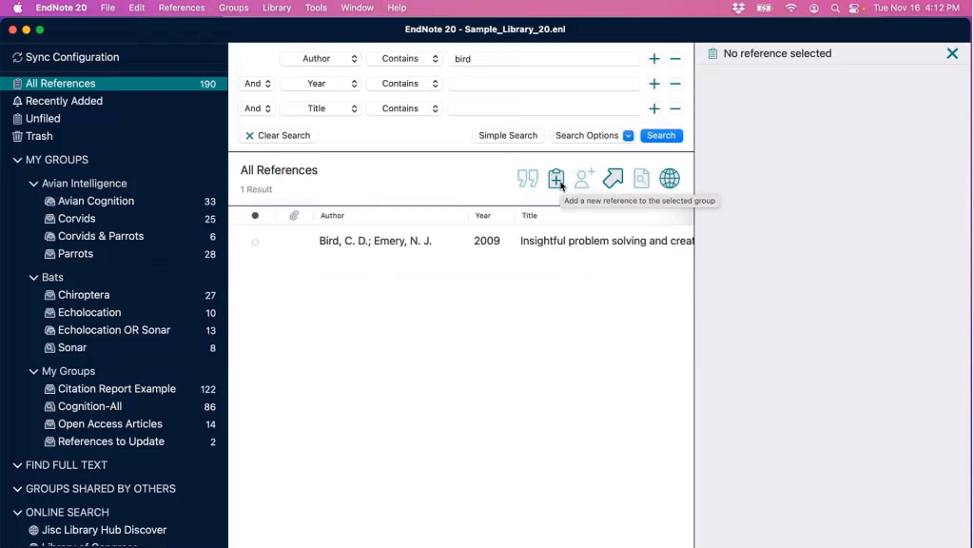
pyautogui.click(294, 135)
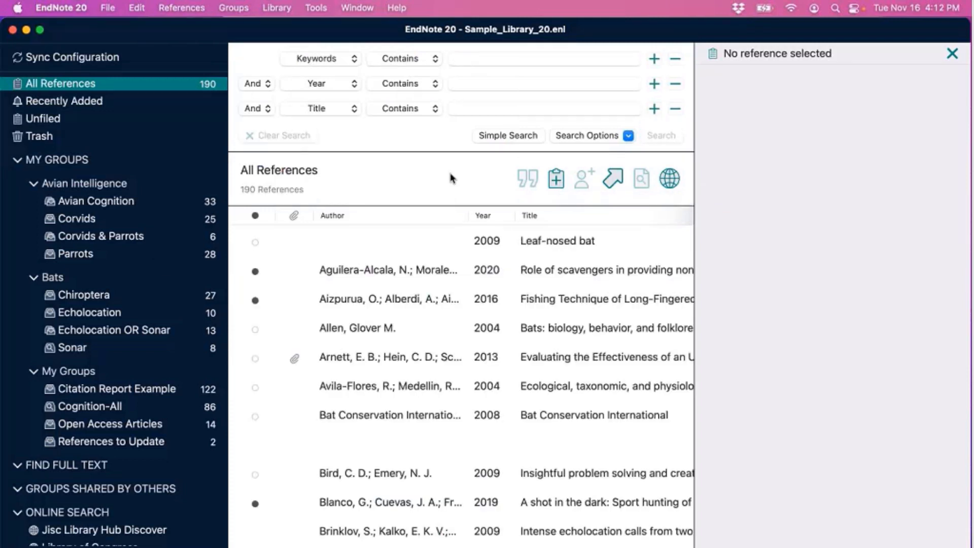
pyautogui.click(556, 180)
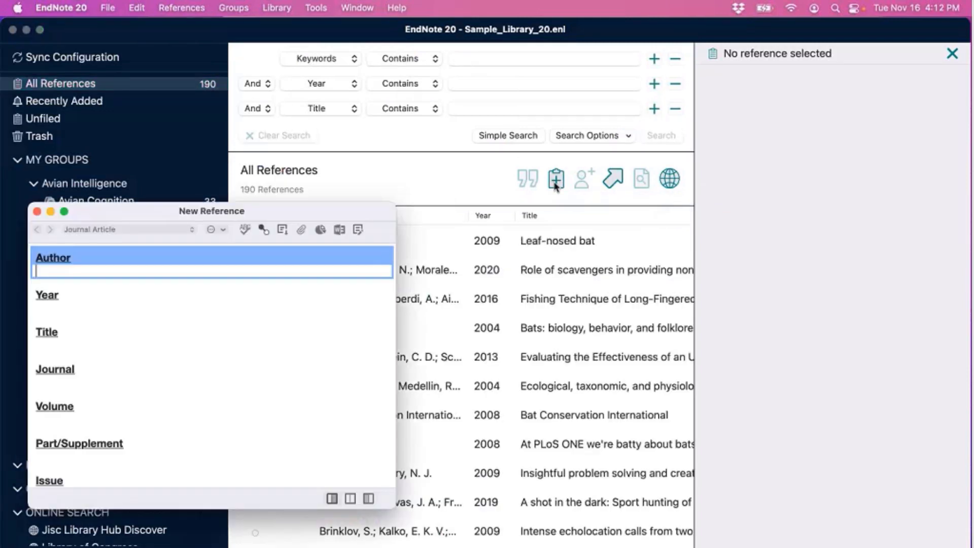
pyautogui.moveTo(394, 210); pyautogui.dragTo(561, 88)
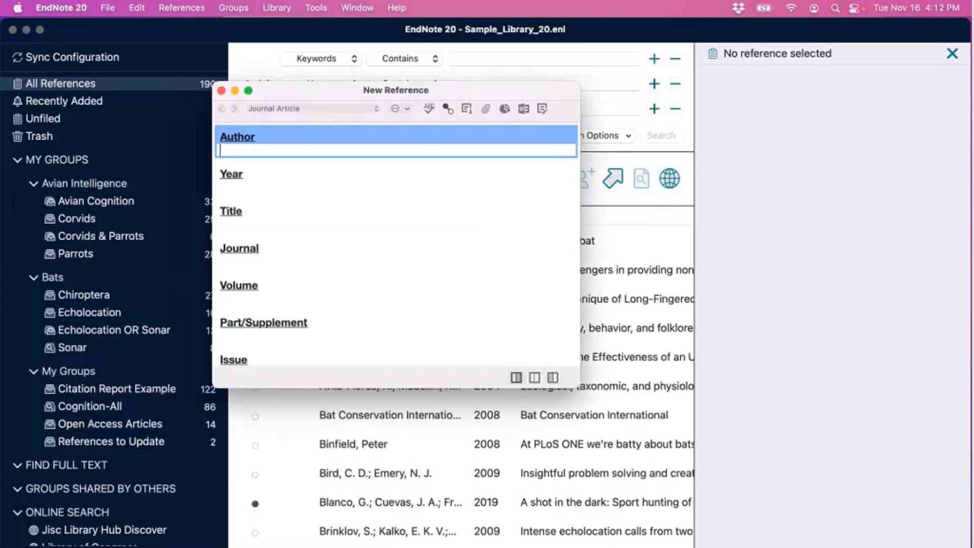
# Step: Review the available reference types and set the new reference's type to Newspaper Article
pyautogui.click(375, 109)
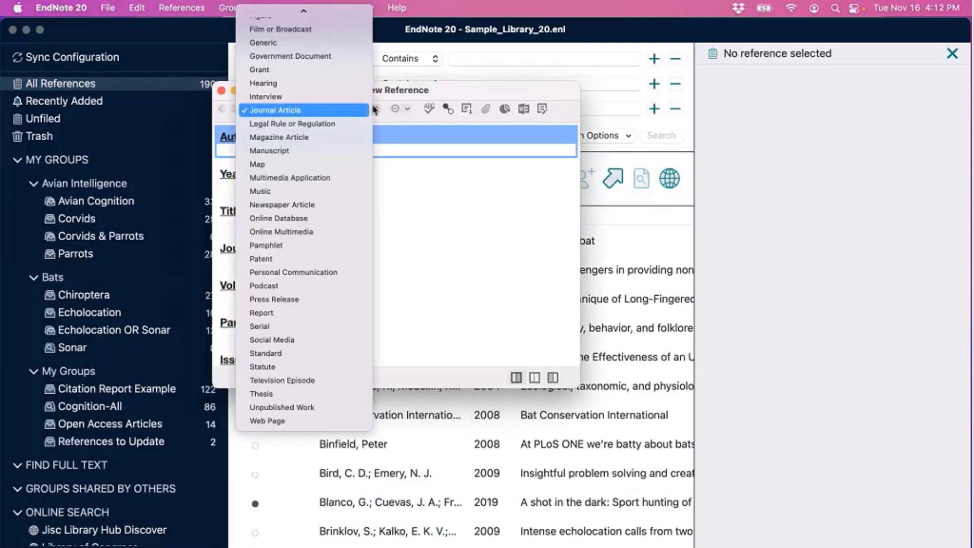
pyautogui.click(374, 109)
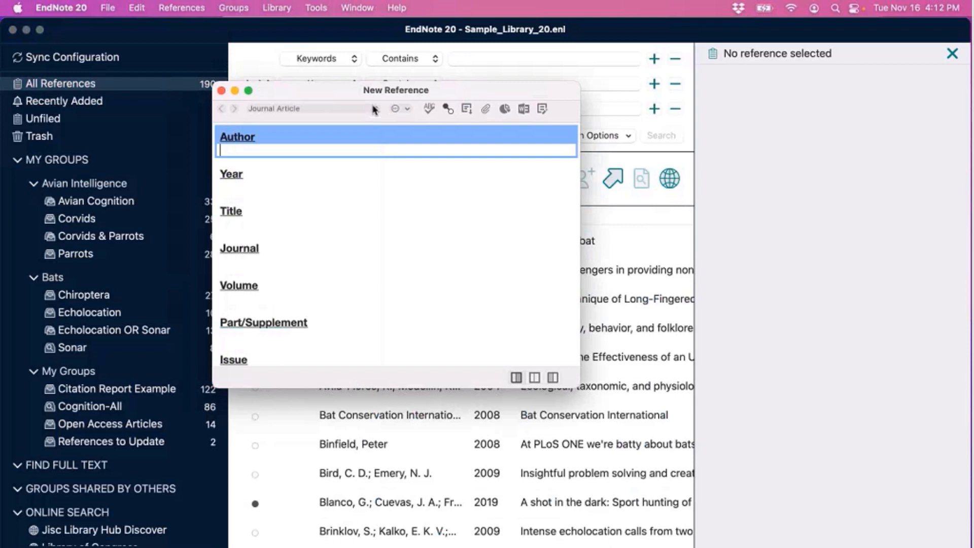
pyautogui.click(374, 109)
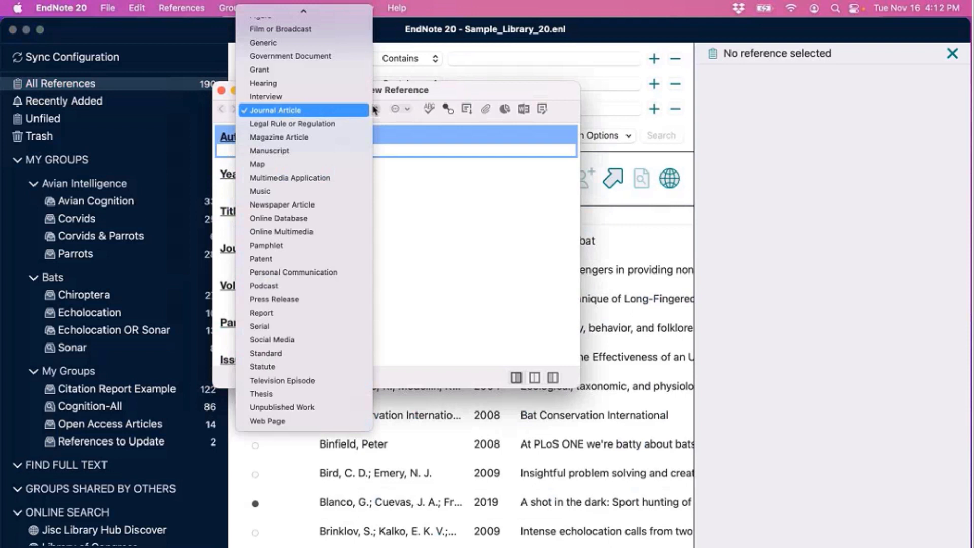
pyautogui.click(345, 204)
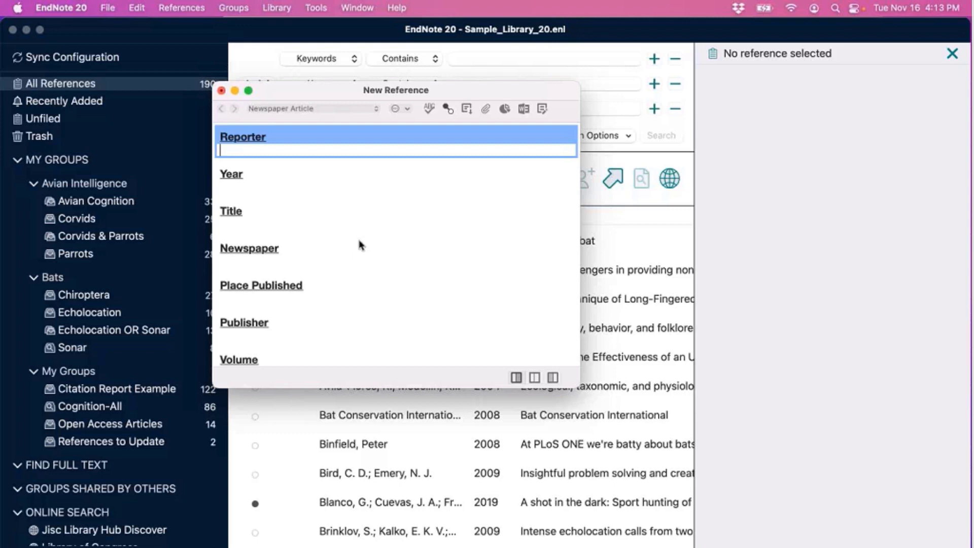
# Step: Enter two reporters on separate lines, one as first name and surname, the other as surname, comma, first name
pyautogui.write('Joh')
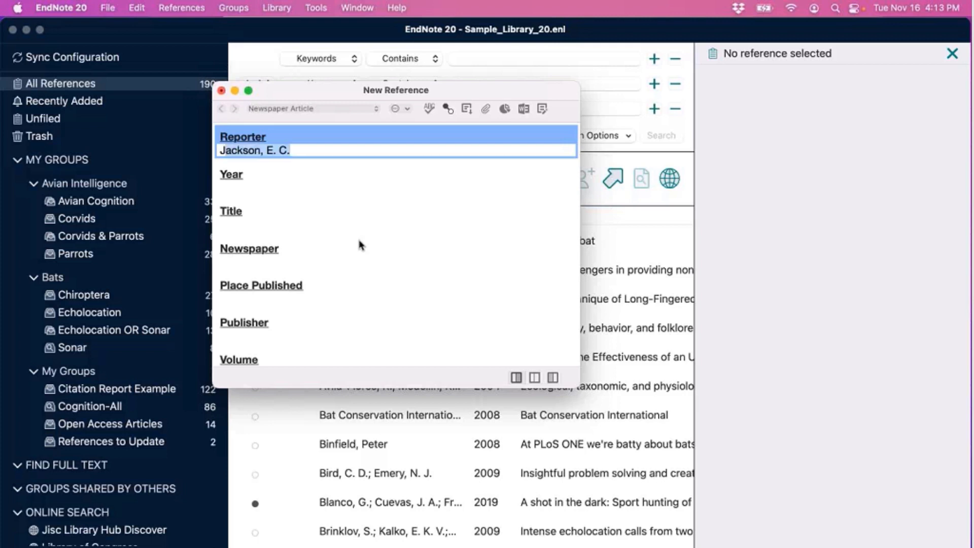
pyautogui.write('n Smith')
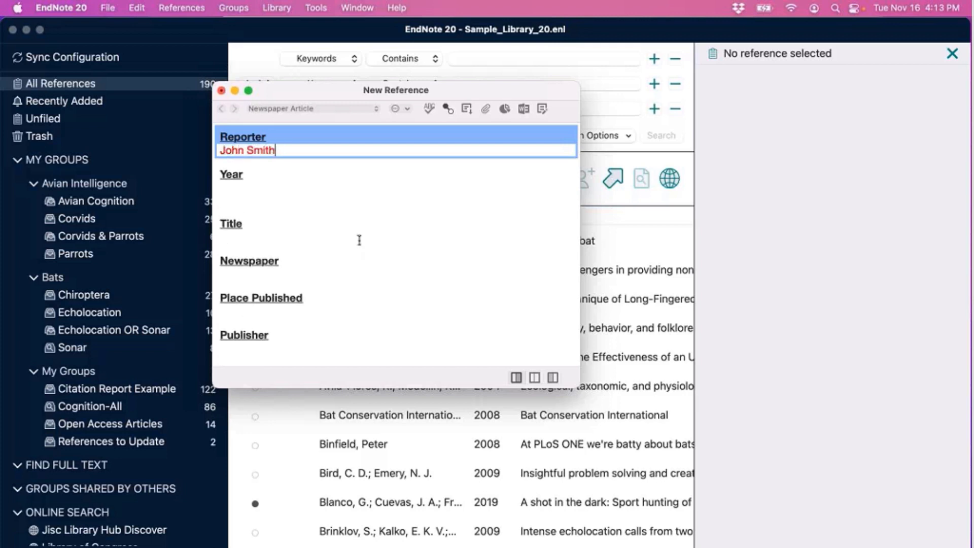
pyautogui.press('Return')
pyautogui.write('Jones, Robert')
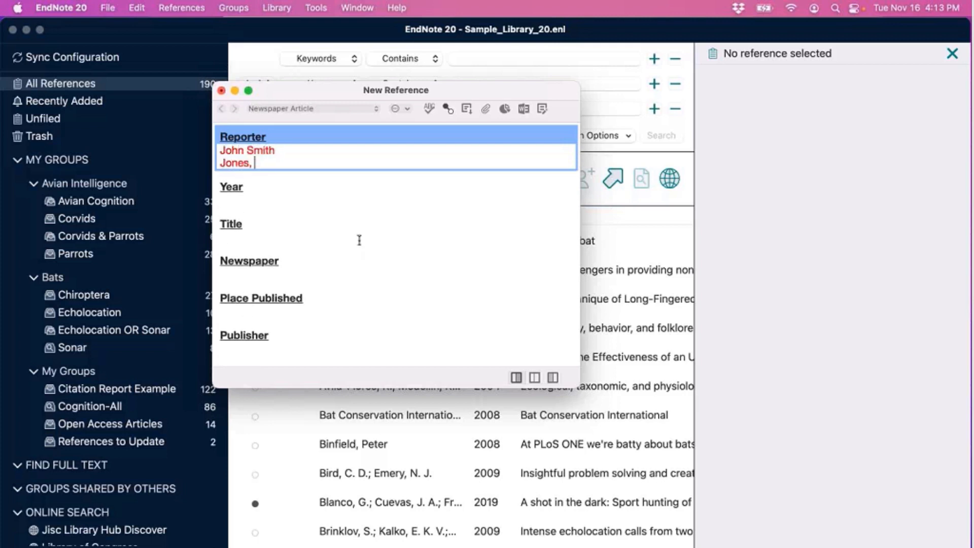
pyautogui.press('Return')
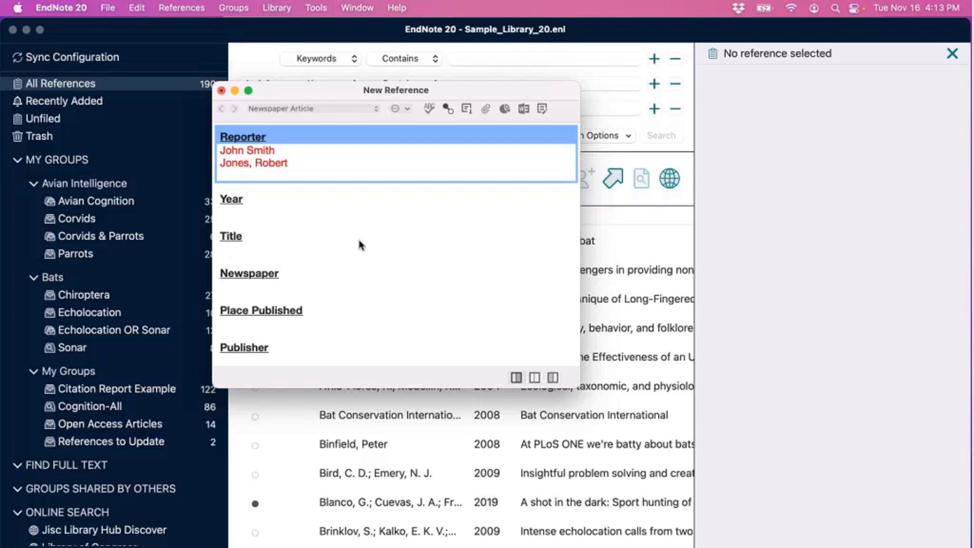
# Step: Add "Food and Drug Administration," with a trailing comma as a corporate reporter on its own line
pyautogui.write('Food')
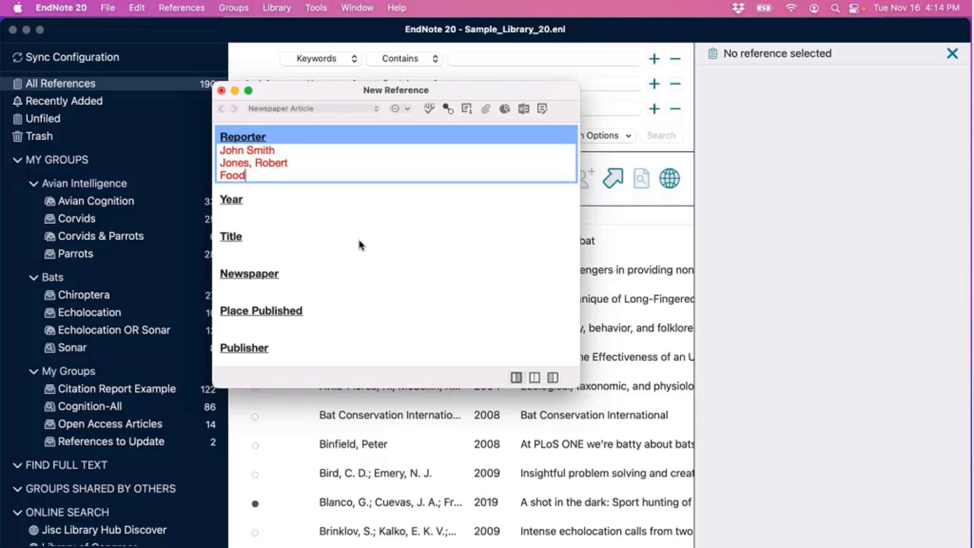
pyautogui.write('and Drug Adminisr')
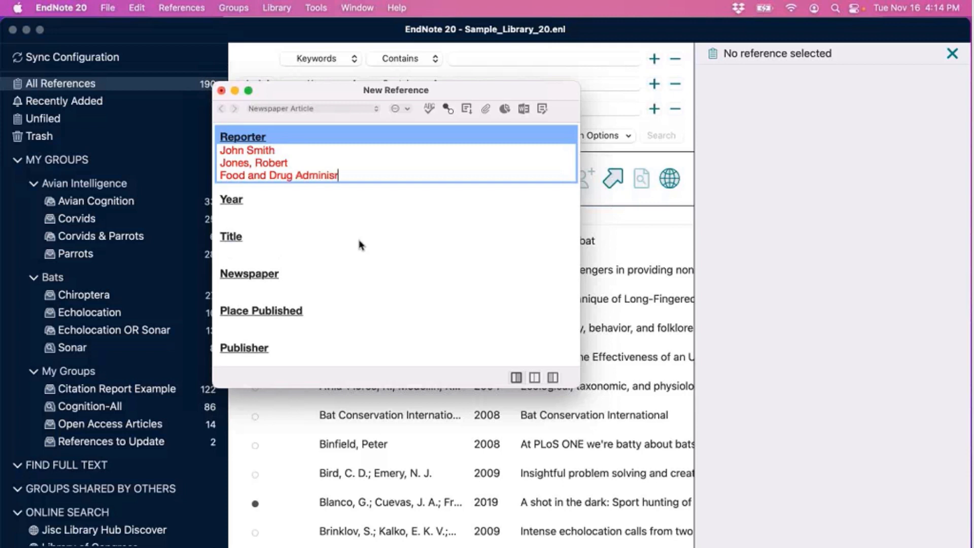
pyautogui.press('BackSpace')
pyautogui.write('tration,')
pyautogui.press('Return')
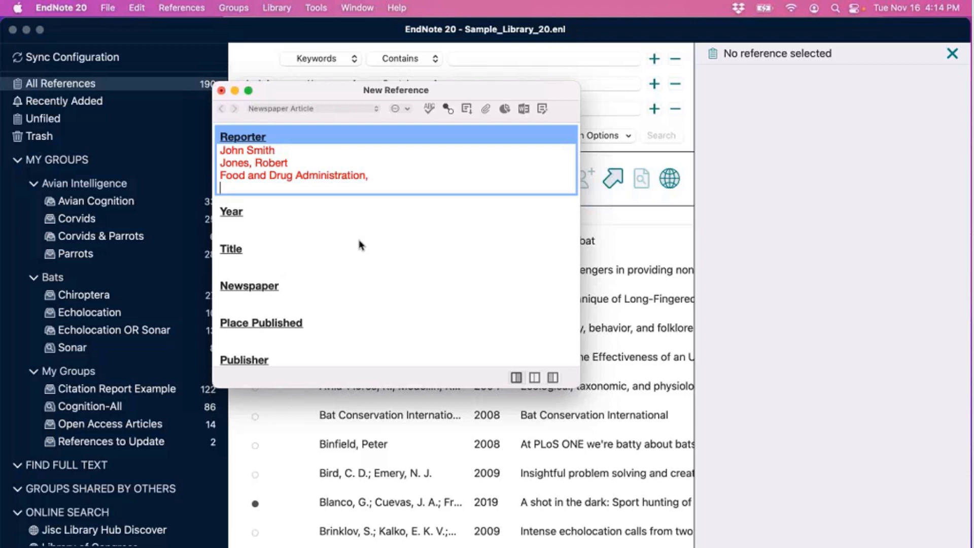
# Step: Add a fourth reporter by accepting the suggested existing author name that starts with "Wa"
pyautogui.write('W')
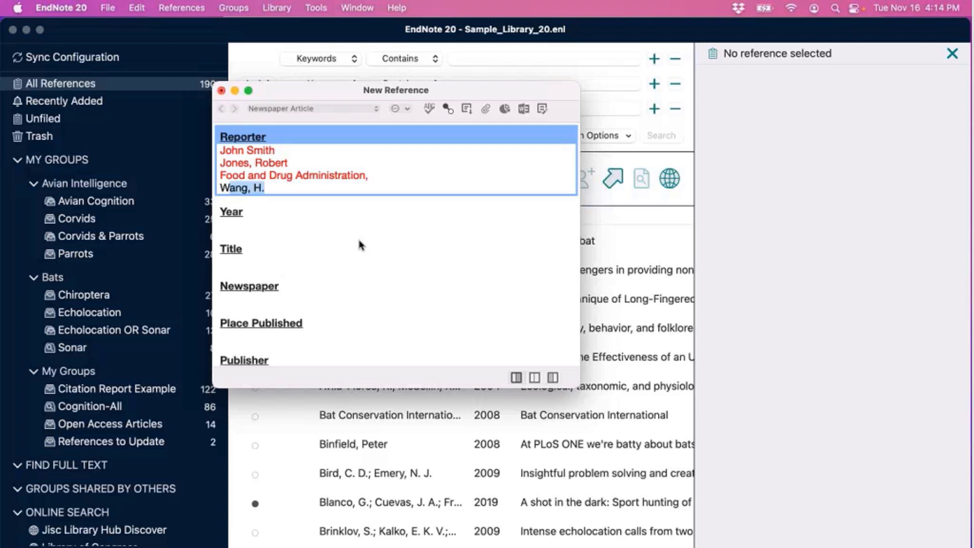
pyautogui.write('a')
pyautogui.press('Return')
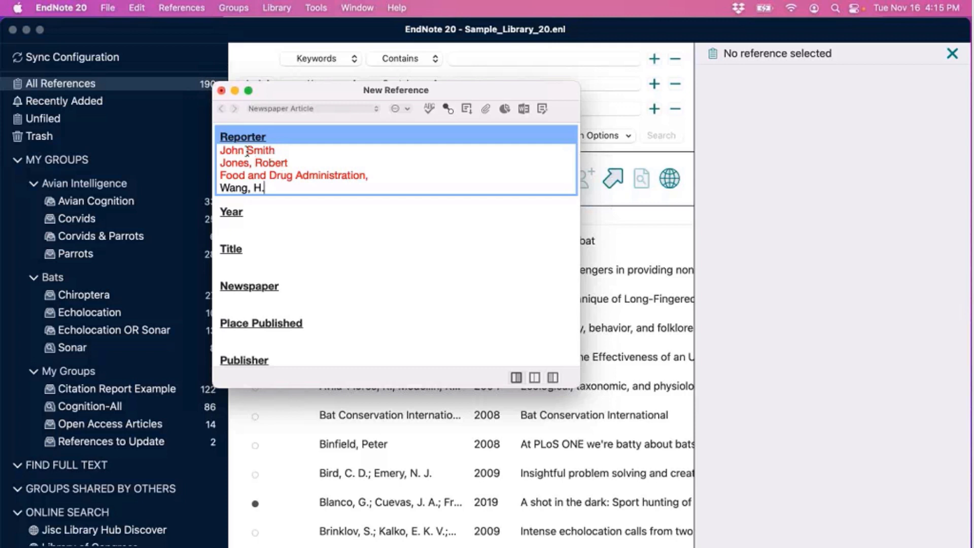
# Step: Set the new reference's year to 2021 and its title to "This is a title"
pyautogui.click(260, 236)
pyautogui.click(269, 229)
pyautogui.write('2')
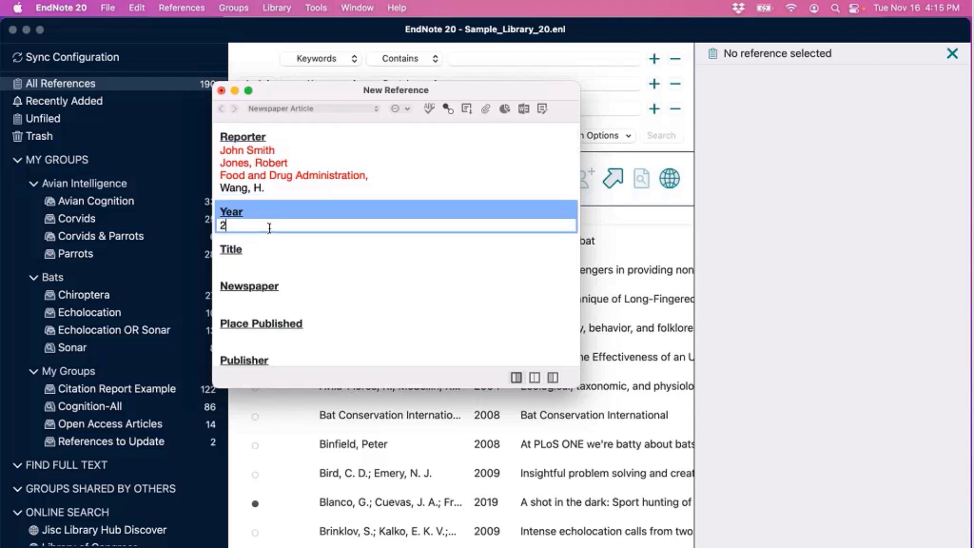
pyautogui.write('021')
pyautogui.press('Tab')
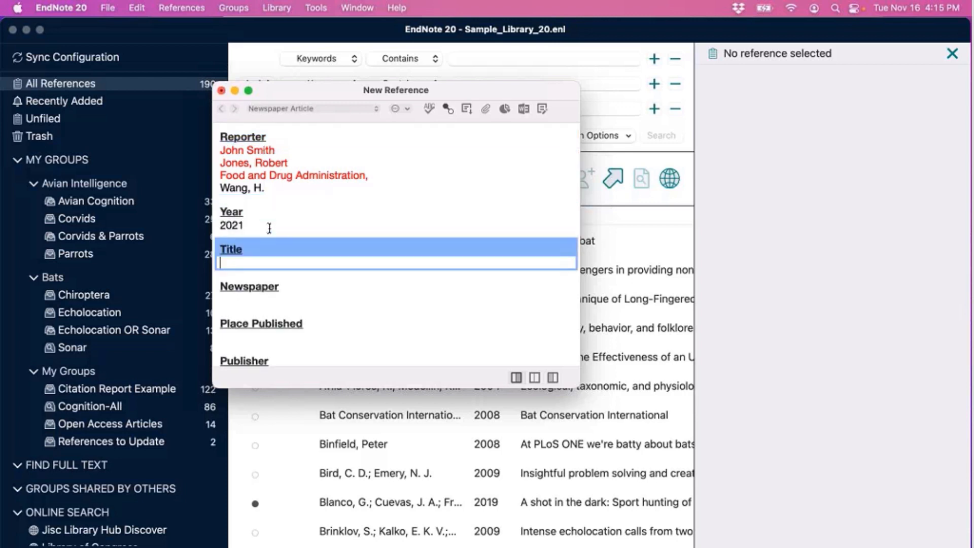
pyautogui.write('This is a title')
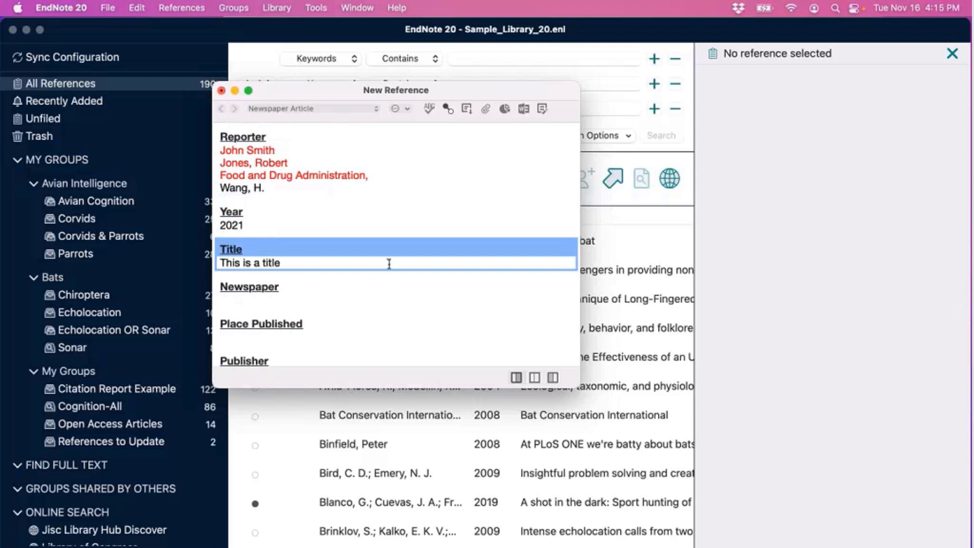
# Step: Close the new newspaper article reference and save its changes to the library
pyautogui.scroll(-3, 405, 280)
pyautogui.scroll(3, 405, 280)
pyautogui.scroll(-2, 404, 280)
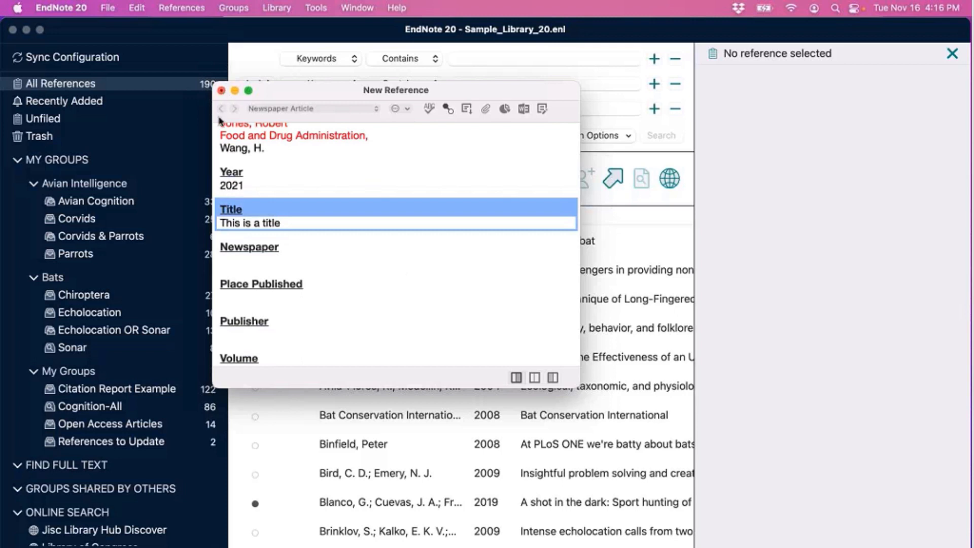
pyautogui.click(222, 92)
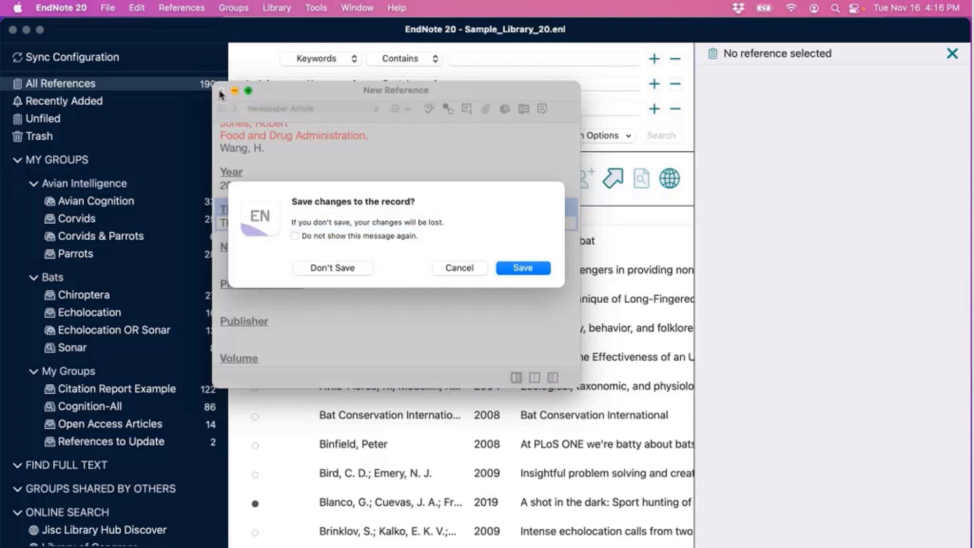
pyautogui.click(539, 268)
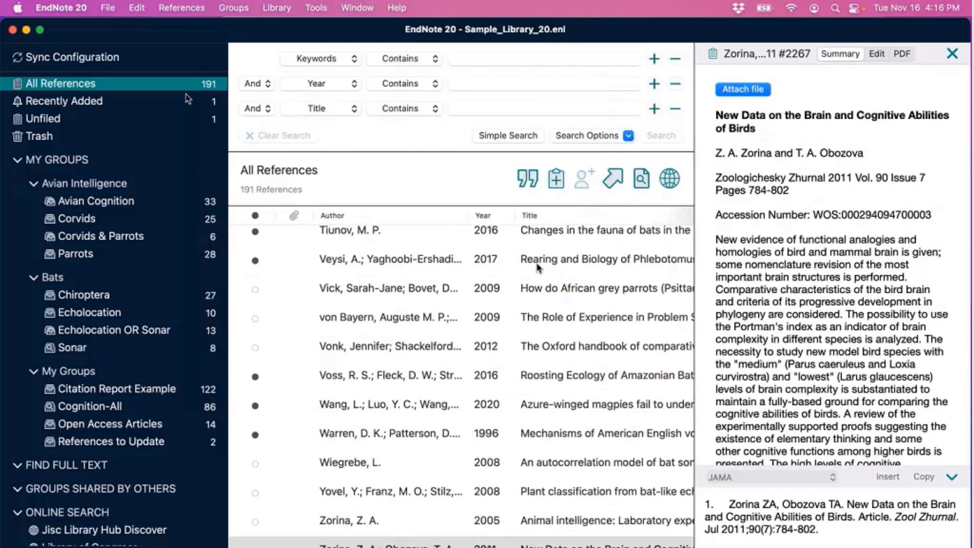
# Step: Locate the new reference among the recently added and unfiled references, and file it in the Parrots group
pyautogui.click(175, 99)
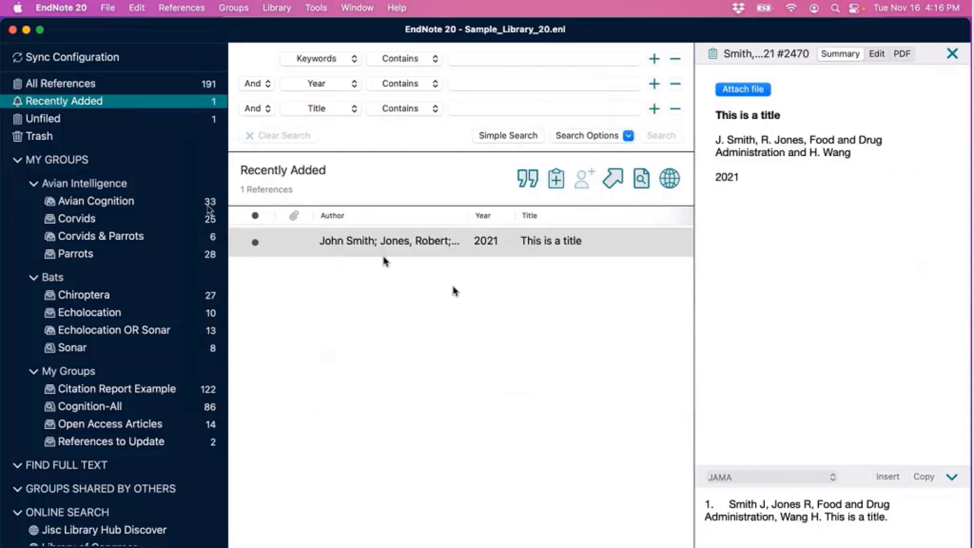
pyautogui.click(112, 119)
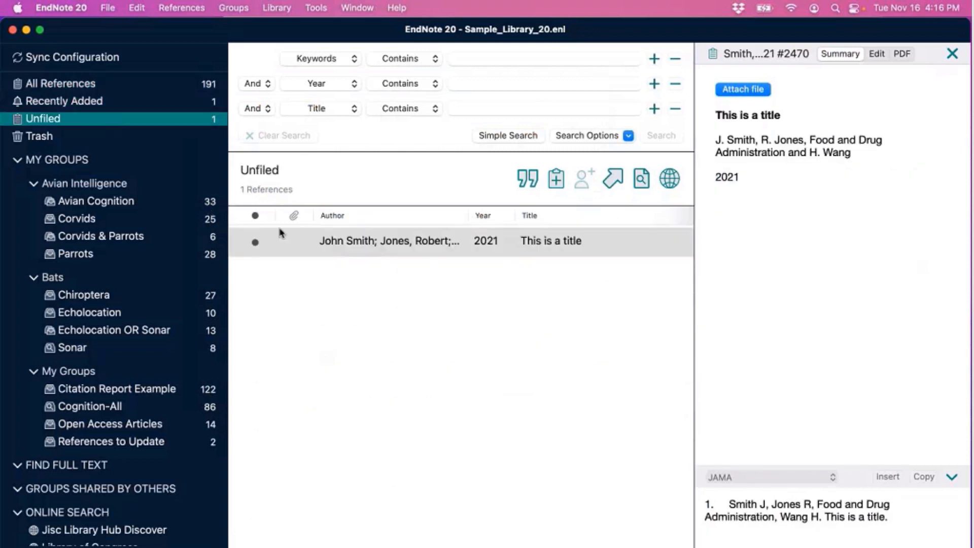
pyautogui.click(363, 247)
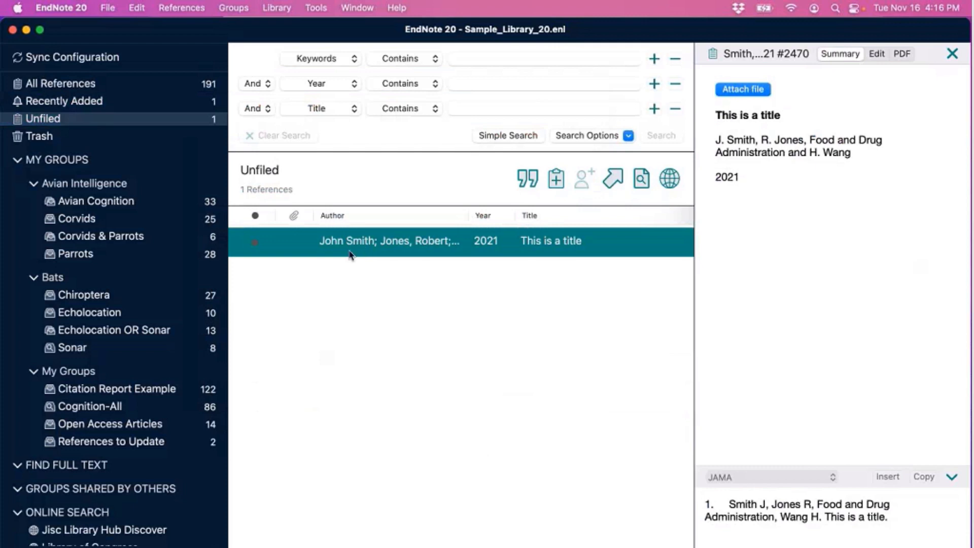
pyautogui.moveTo(361, 245); pyautogui.dragTo(117, 263)
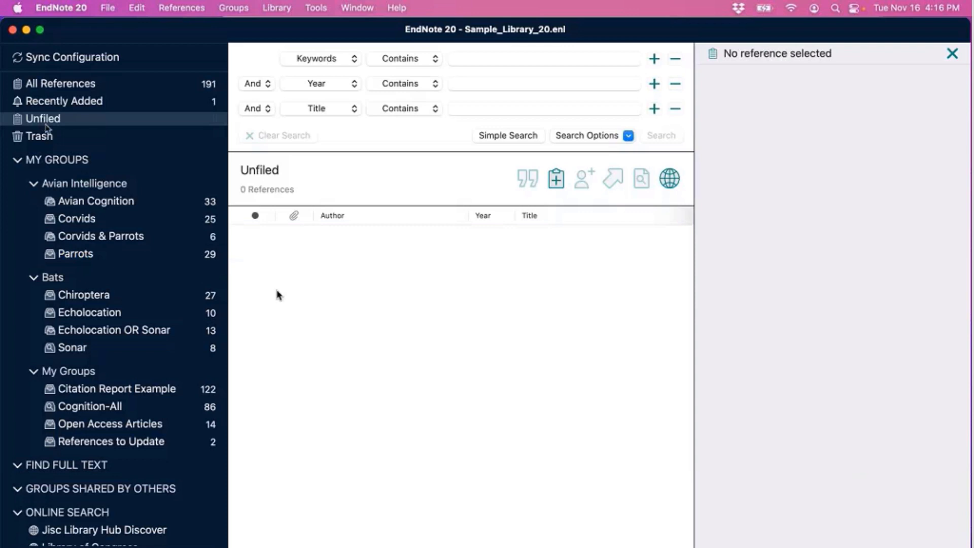
# Step: Switch to Web of Science in Firefox and set the first search row to the Topic "asthma"
pyautogui.click(435, 547)
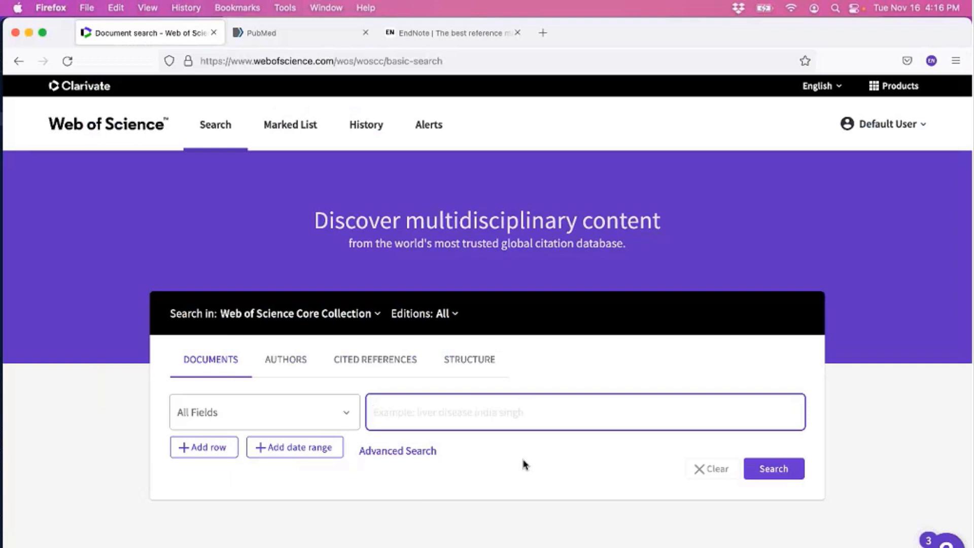
pyautogui.click(345, 414)
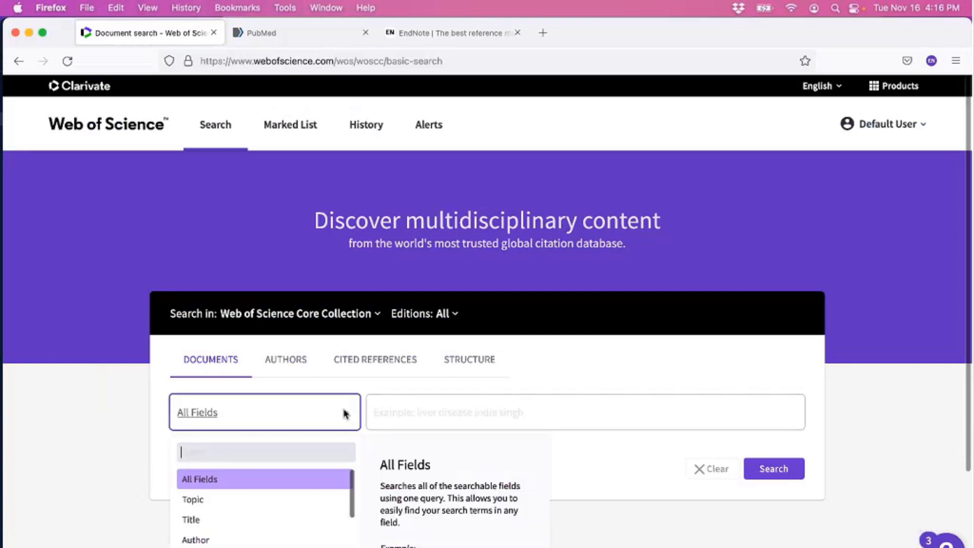
pyautogui.scroll(-3, 345, 414)
pyautogui.scroll(-2, 342, 348)
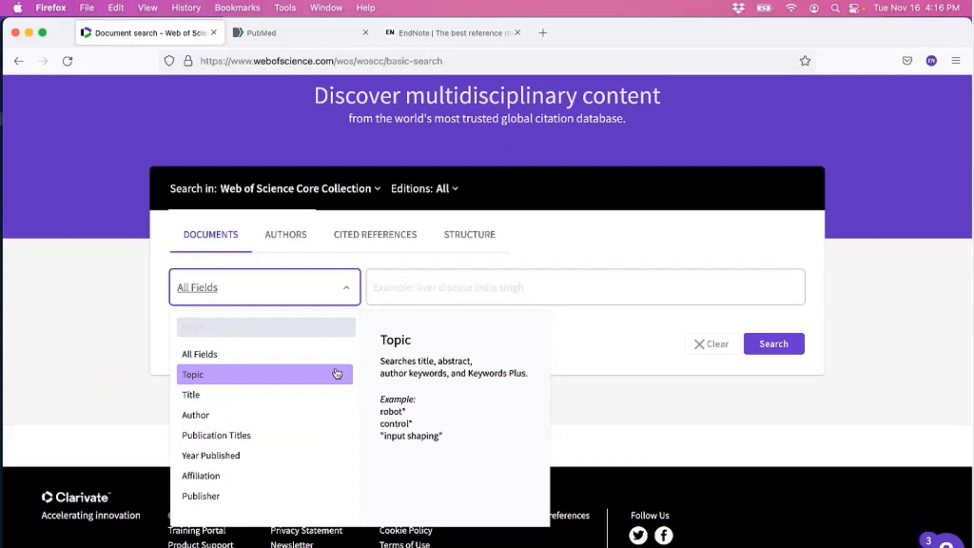
pyautogui.click(336, 363)
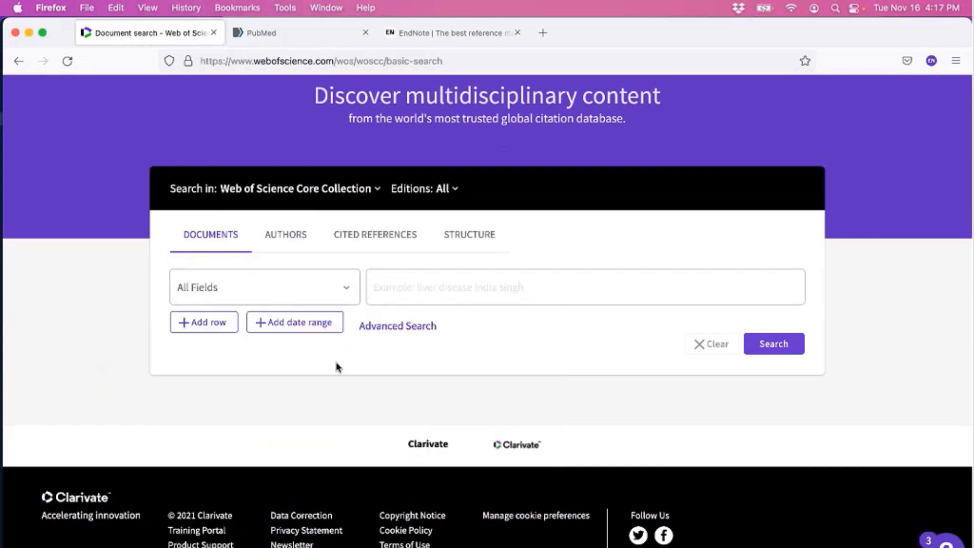
pyautogui.click(311, 376)
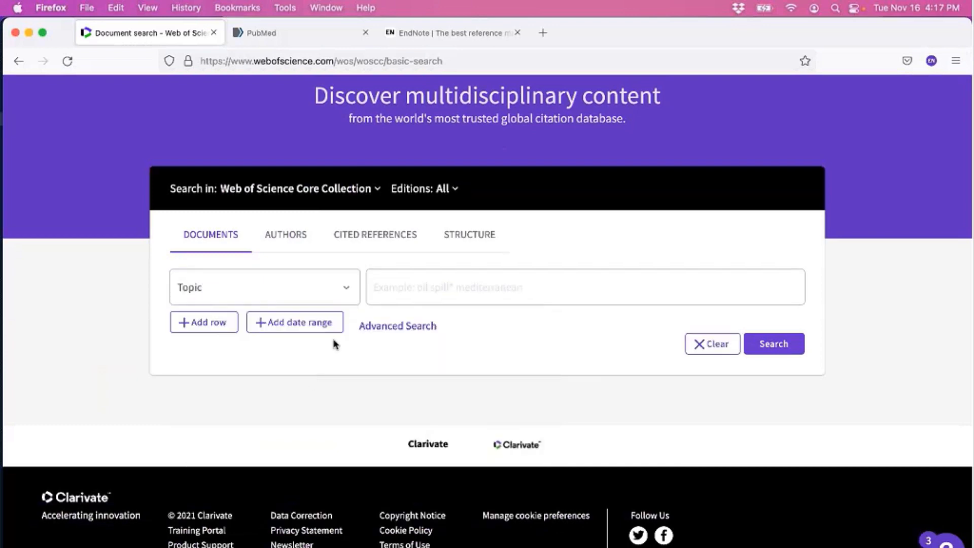
pyautogui.click(518, 283)
pyautogui.write('asthma')
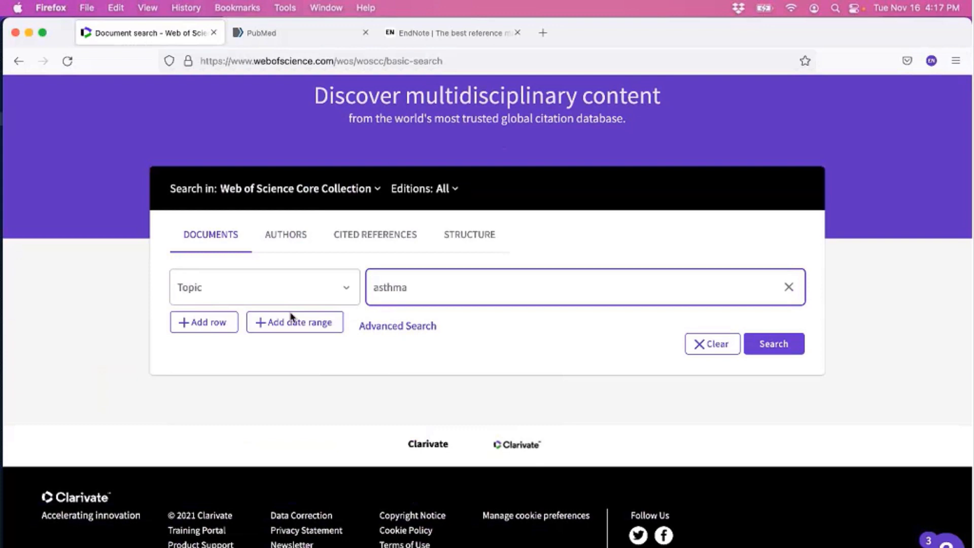
# Step: Add a second search row combined with the And operator, reviewing the available Boolean operators
pyautogui.click(224, 322)
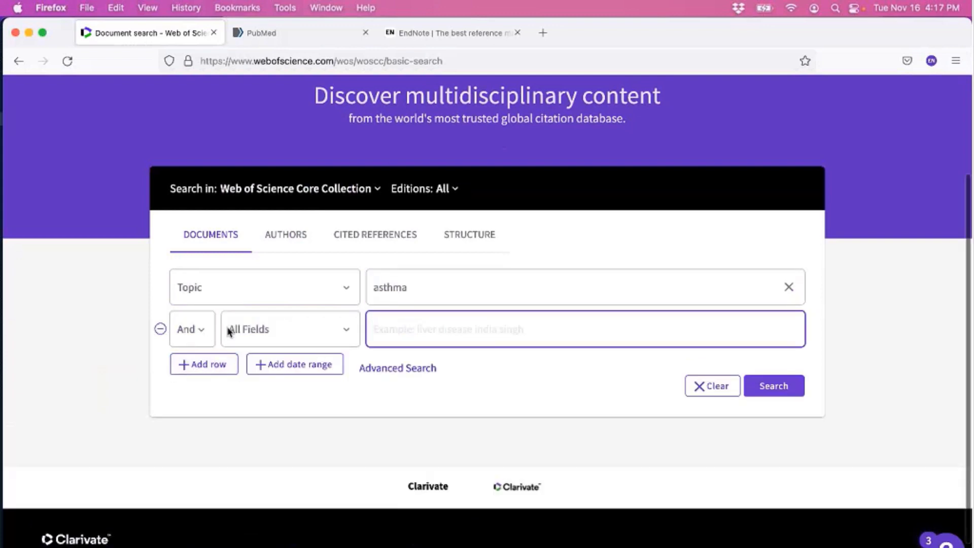
pyautogui.click(196, 330)
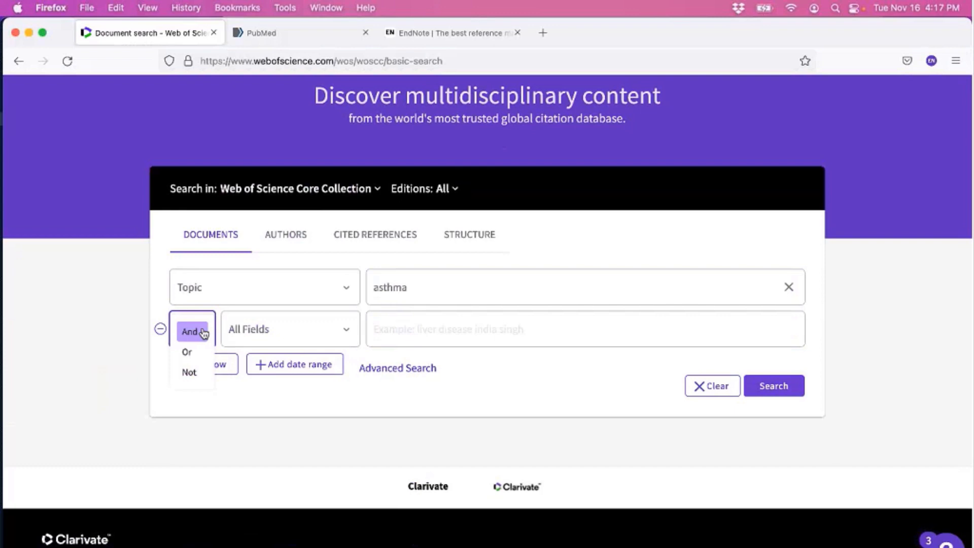
pyautogui.click(204, 333)
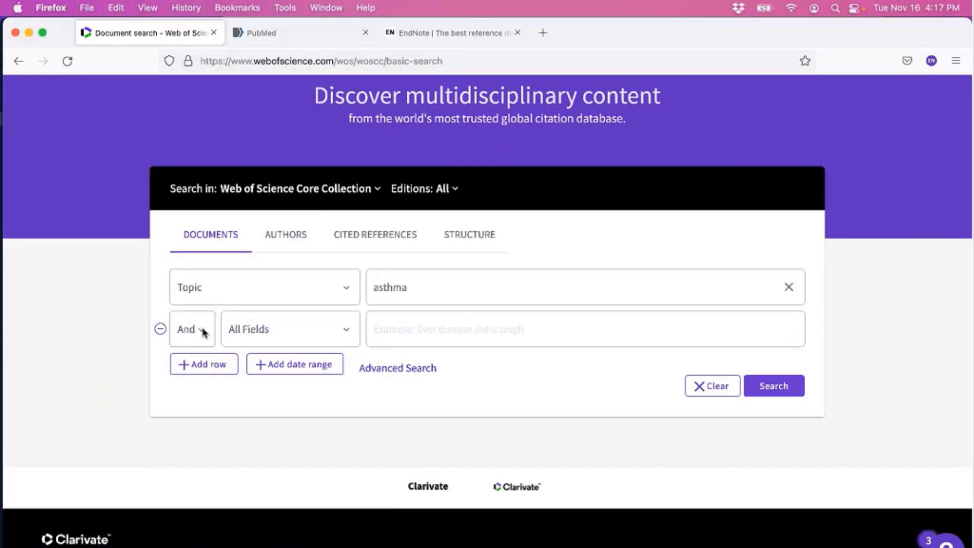
pyautogui.click(203, 332)
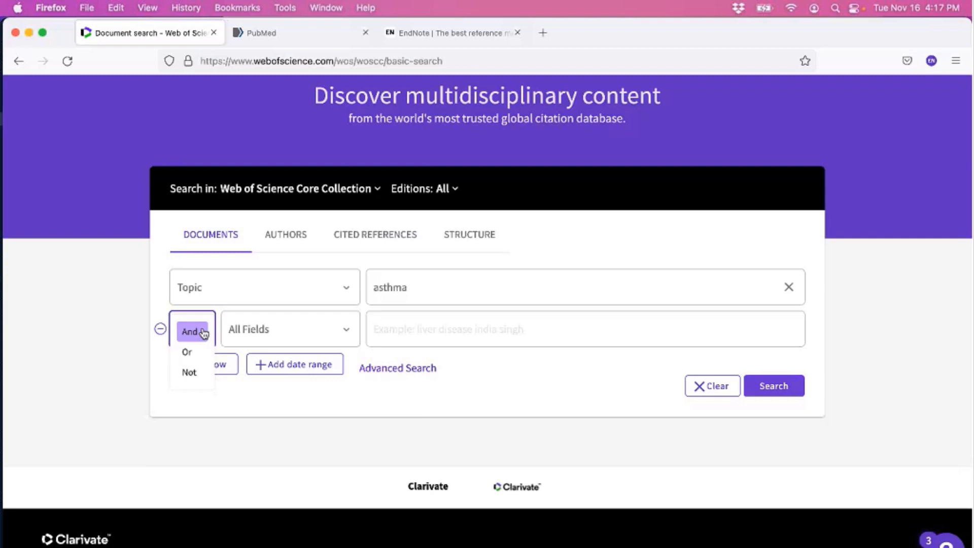
pyautogui.click(203, 334)
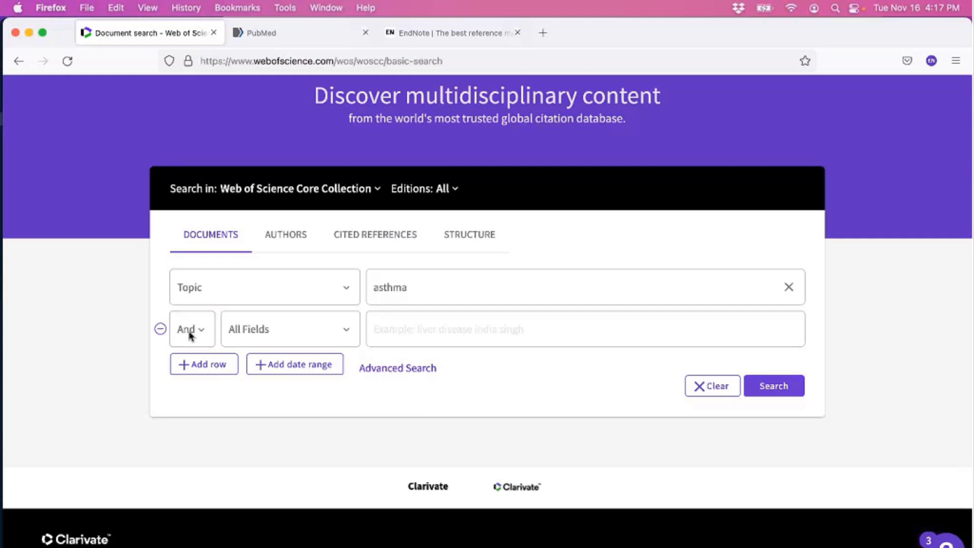
# Step: Set the second row to Year Published 2011-2021 and run the search
pyautogui.click(278, 333)
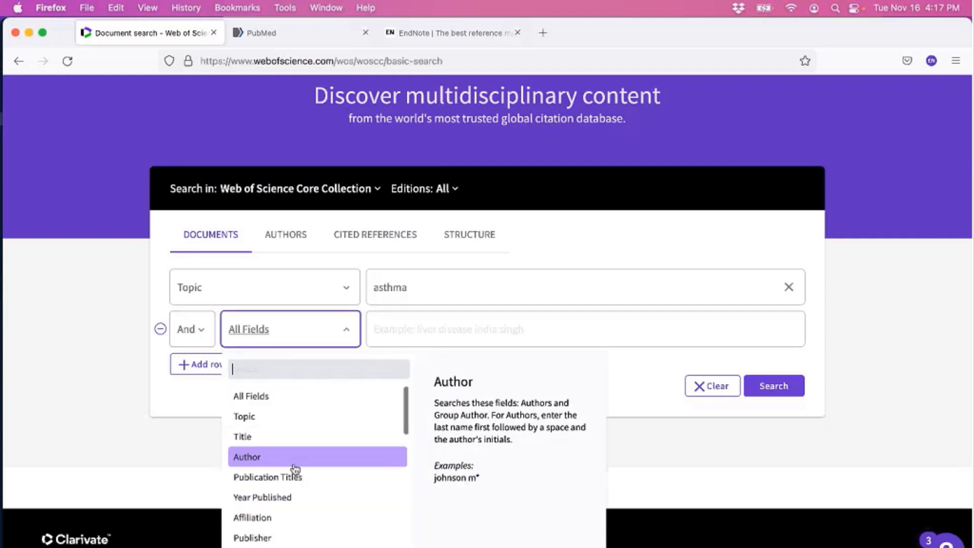
pyautogui.click(294, 498)
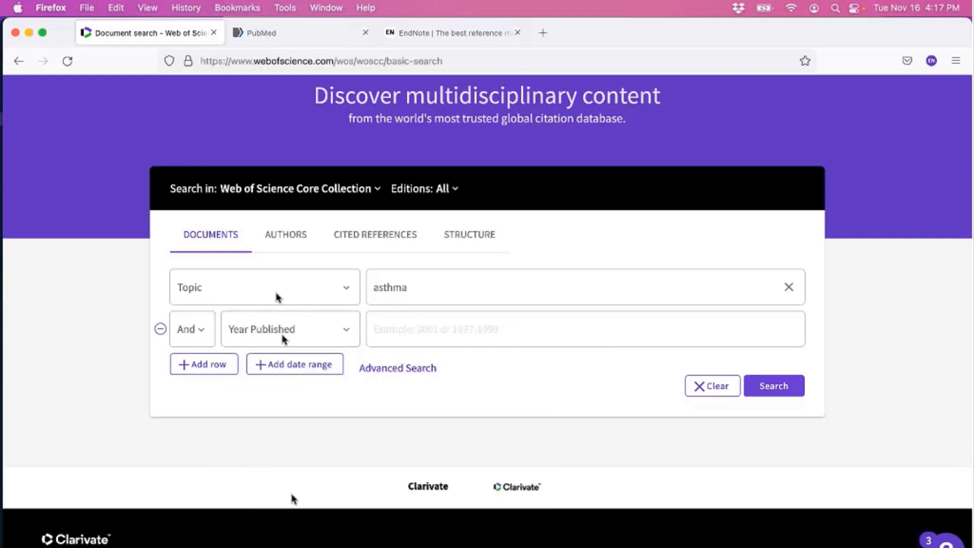
pyautogui.click(429, 331)
pyautogui.write('202')
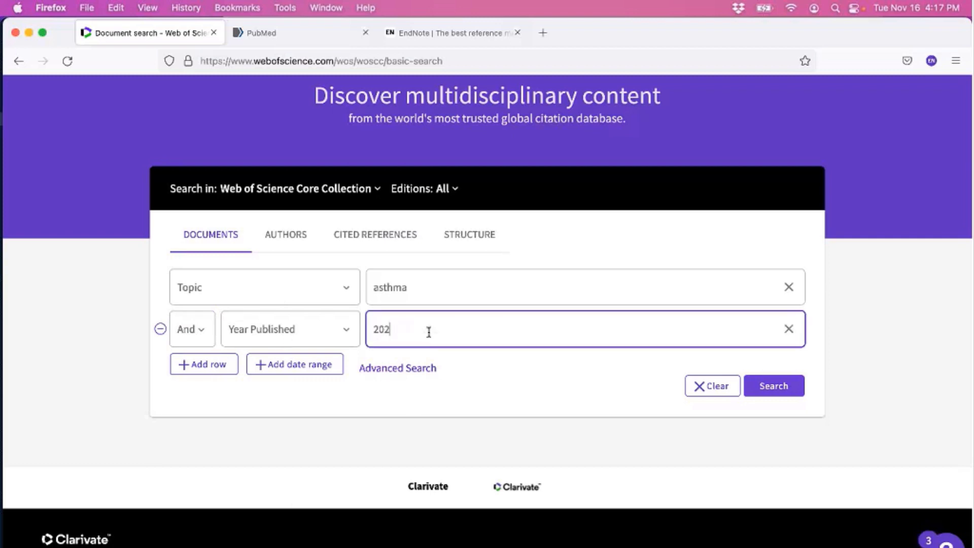
pyautogui.write('1')
pyautogui.press('BackSpace')
pyautogui.press('BackSpace')
pyautogui.write('11-2021')
pyautogui.click(772, 388)
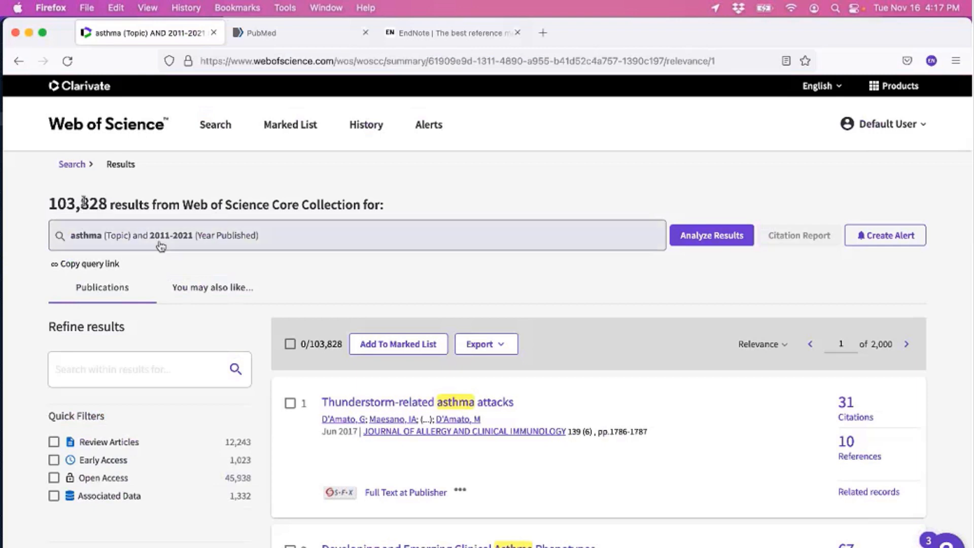
# Step: Review the result filters and refine the results to the Harvard University affiliation
pyautogui.scroll(-3, 226, 267)
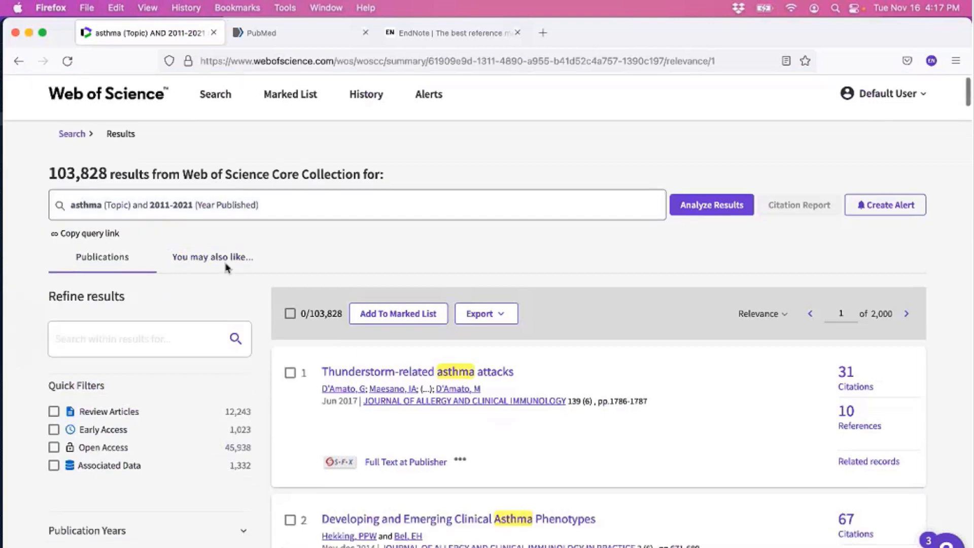
pyautogui.scroll(-2, 227, 267)
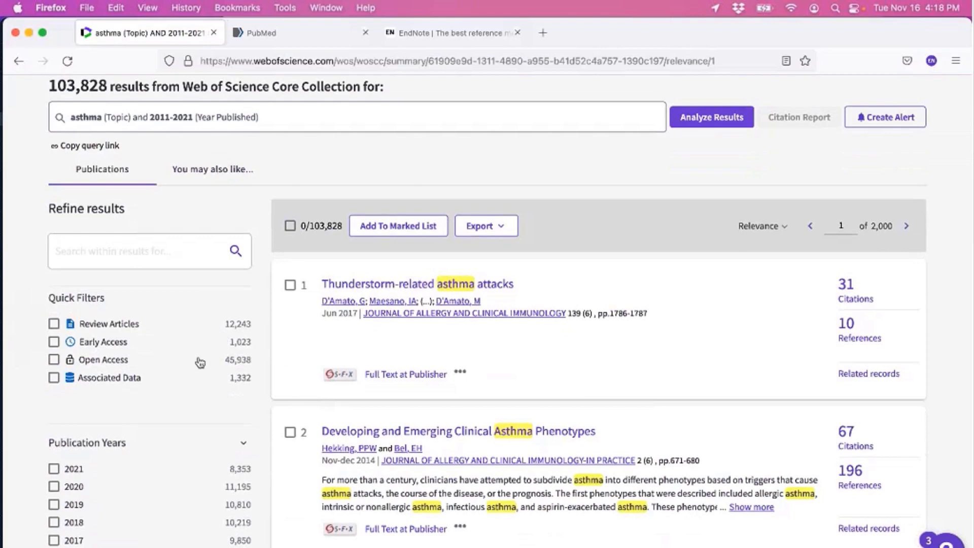
pyautogui.scroll(-3, 200, 362)
pyautogui.scroll(-4, 152, 355)
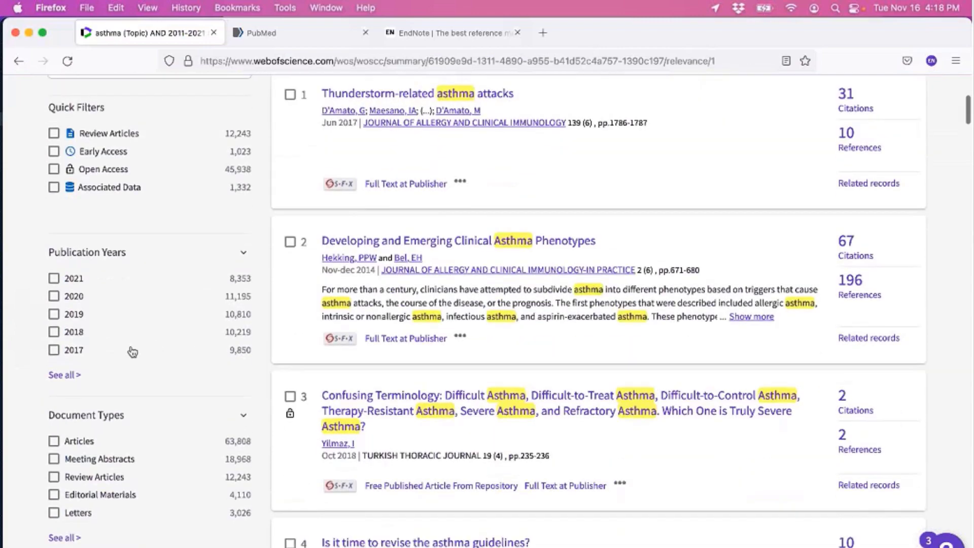
pyautogui.scroll(-2, 101, 375)
pyautogui.scroll(-3, 88, 393)
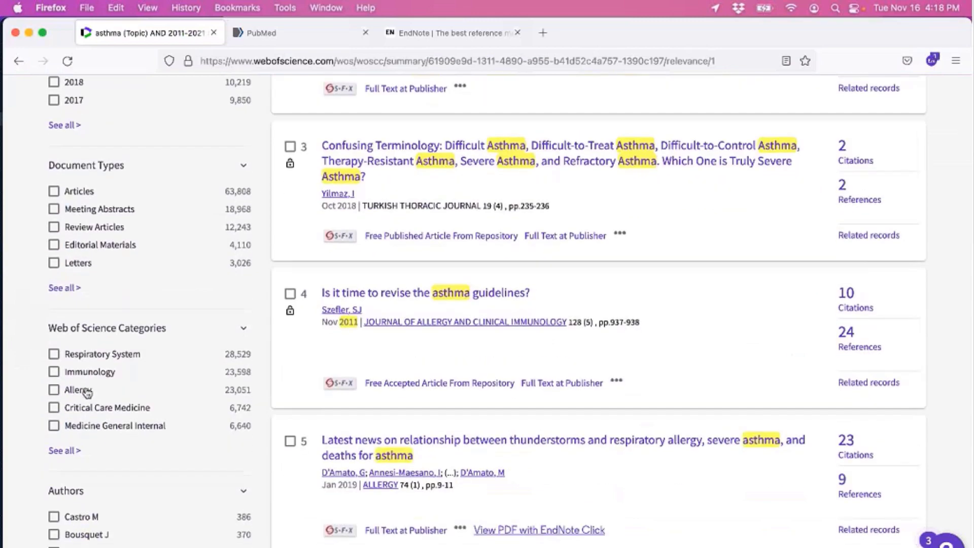
pyautogui.scroll(-4, 112, 310)
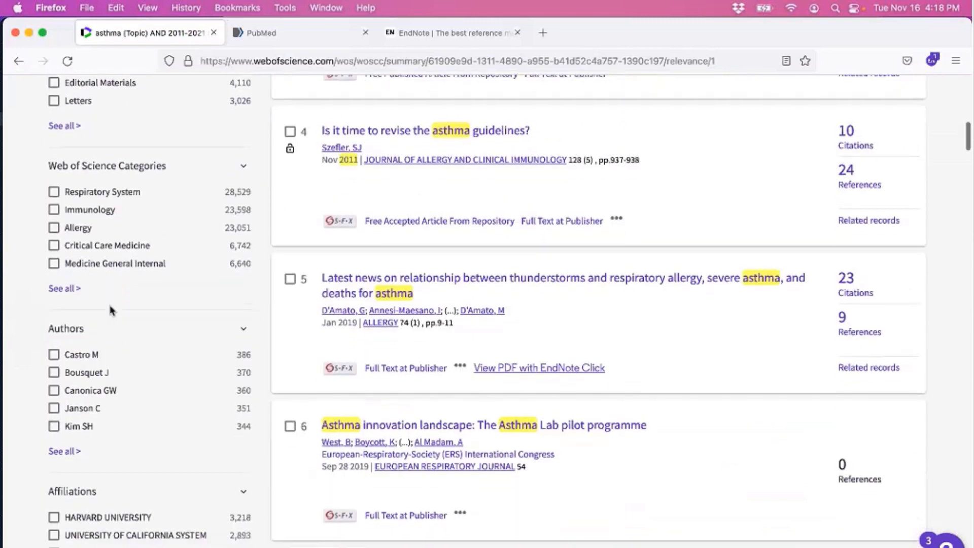
pyautogui.scroll(-6, 112, 311)
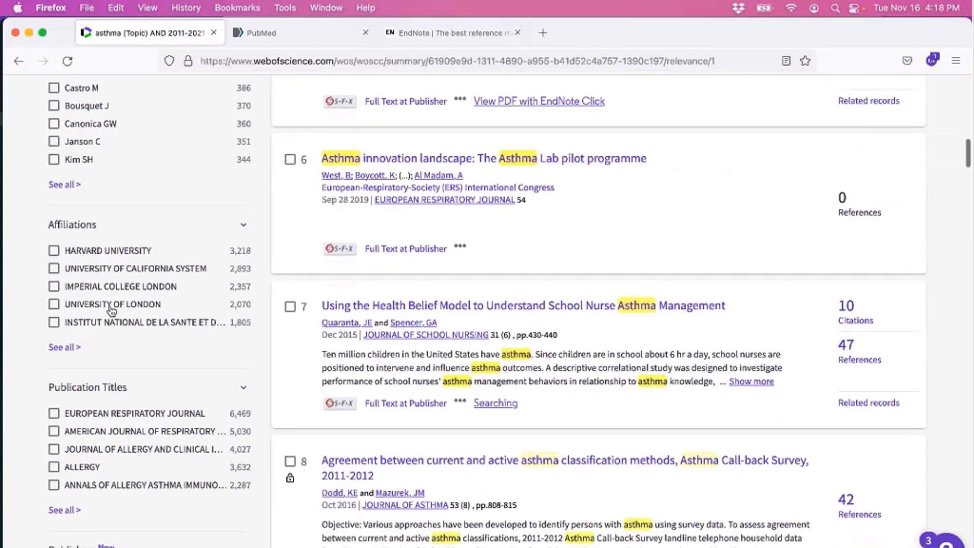
pyautogui.click(54, 250)
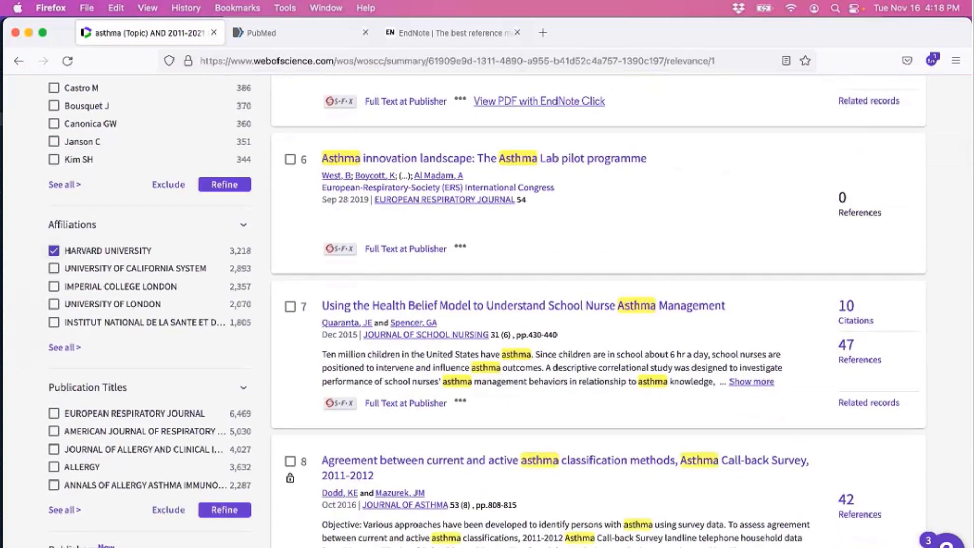
pyautogui.click(236, 350)
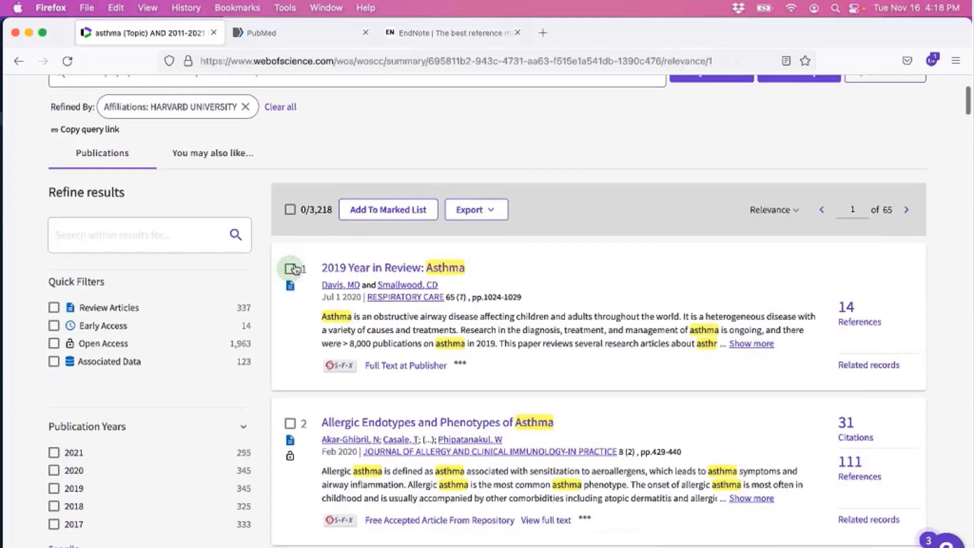
# Step: Mark the first four articles in the results list for export
pyautogui.click(290, 269)
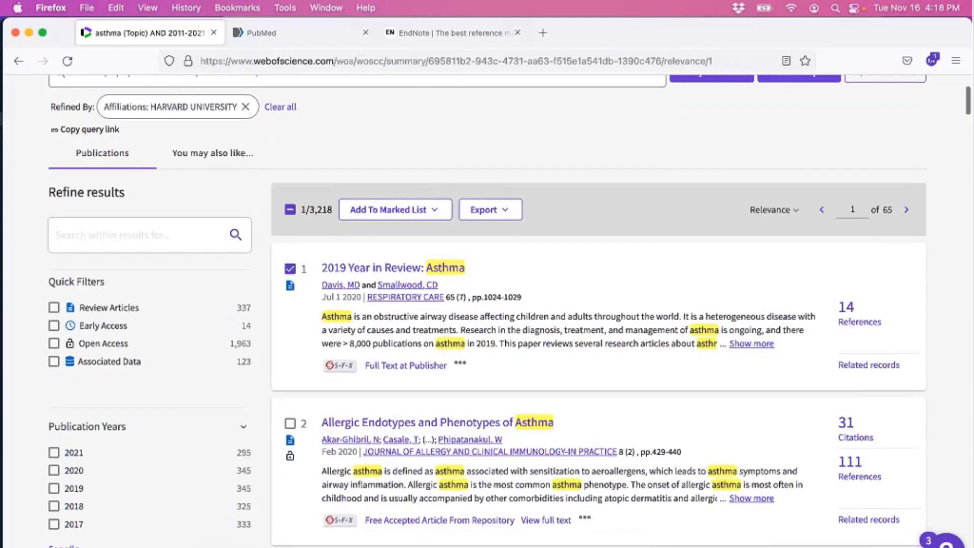
pyautogui.click(291, 424)
pyautogui.scroll(-3, 291, 436)
pyautogui.scroll(-3, 306, 420)
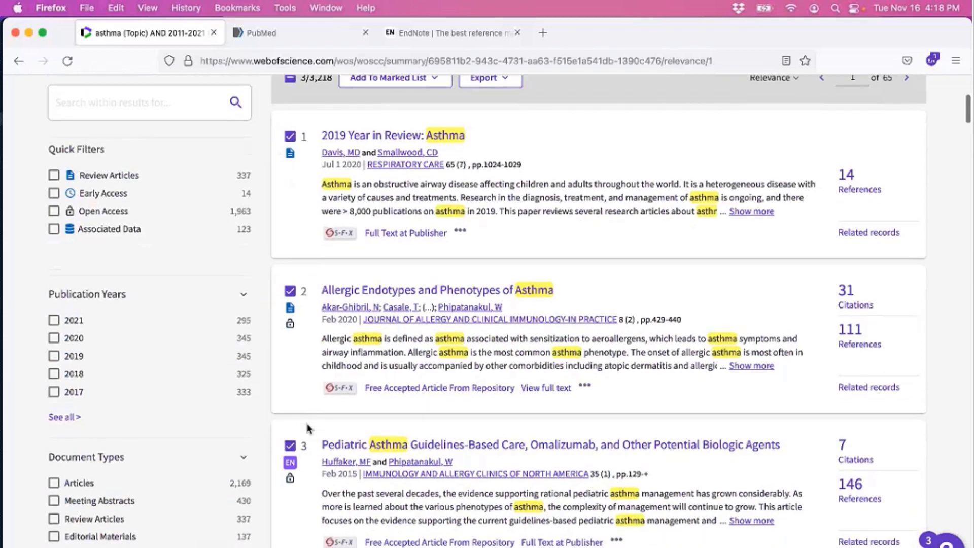
pyautogui.click(290, 506)
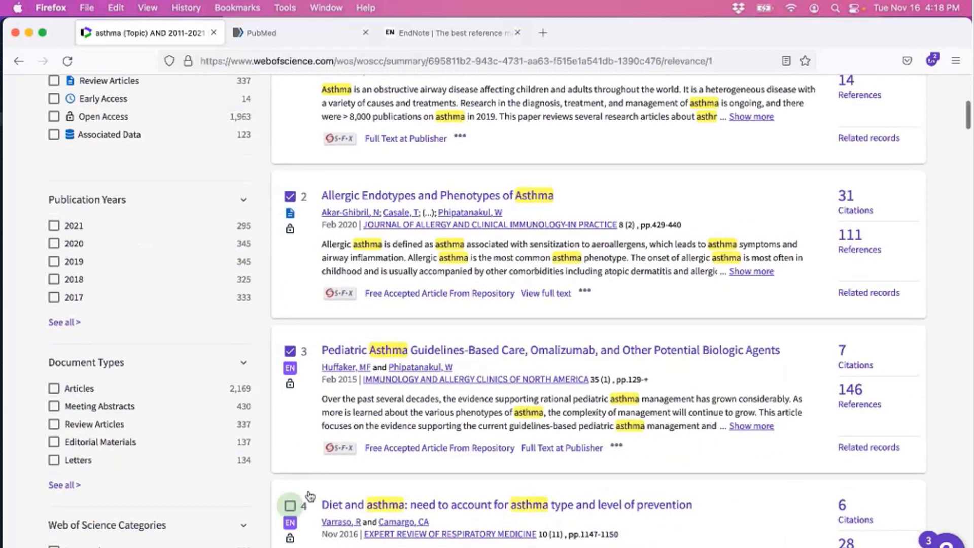
pyautogui.scroll(8, 327, 472)
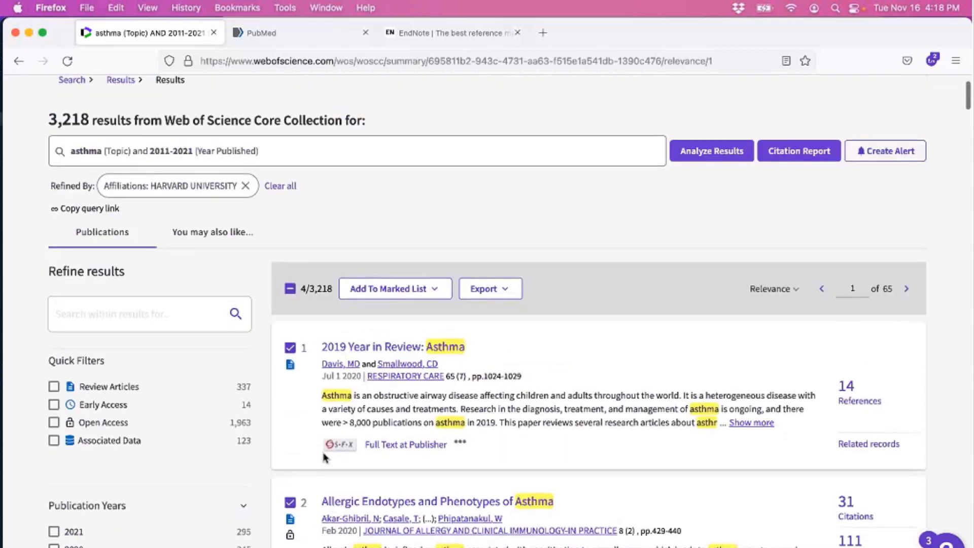
# Step: Deselect the four marked articles in the results list
pyautogui.scroll(-7, 324, 453)
pyautogui.click(290, 460)
pyautogui.scroll(2, 306, 419)
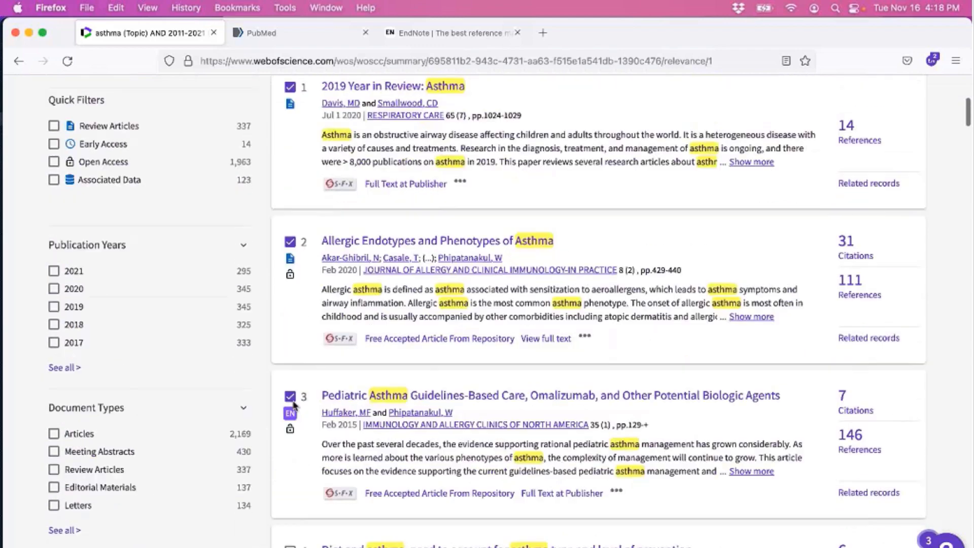
pyautogui.click(291, 396)
pyautogui.scroll(8, 324, 436)
pyautogui.scroll(-2, 311, 492)
pyautogui.click(290, 508)
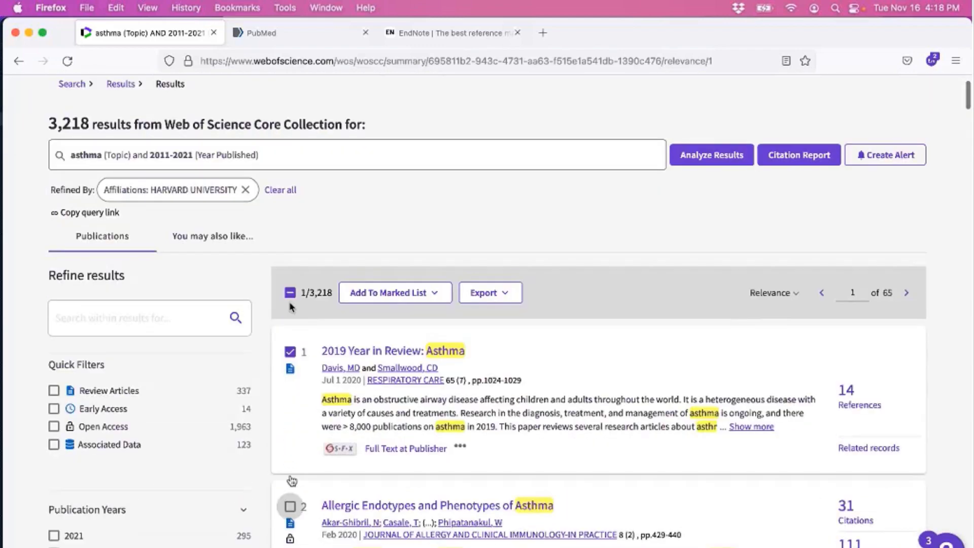
pyautogui.click(290, 352)
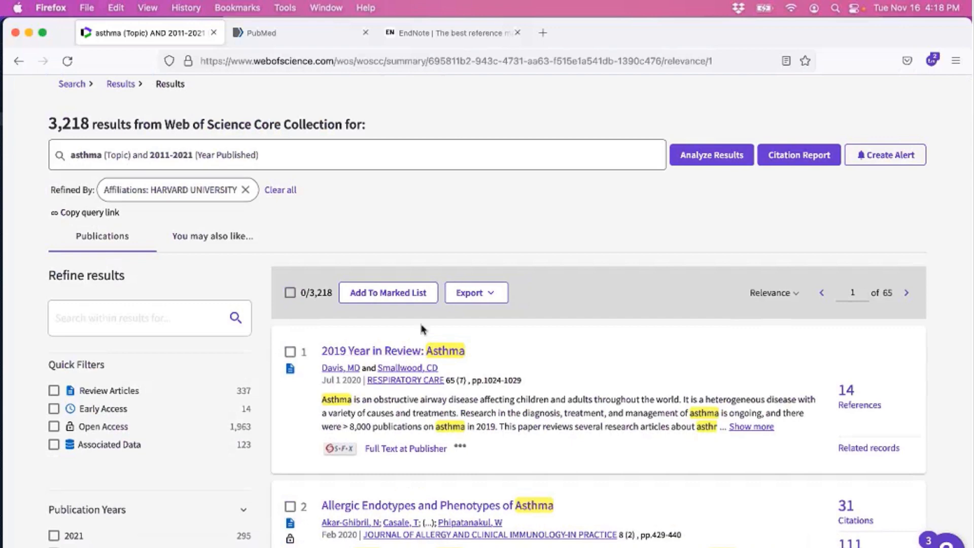
# Step: Start an export of the results to EndNote desktop, limited to records 51 to 100
pyautogui.click(478, 297)
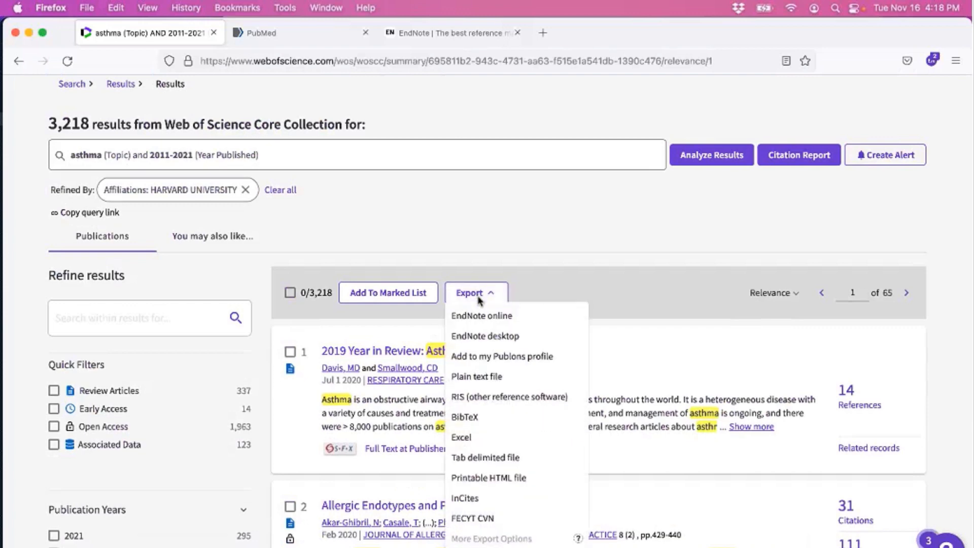
pyautogui.click(543, 338)
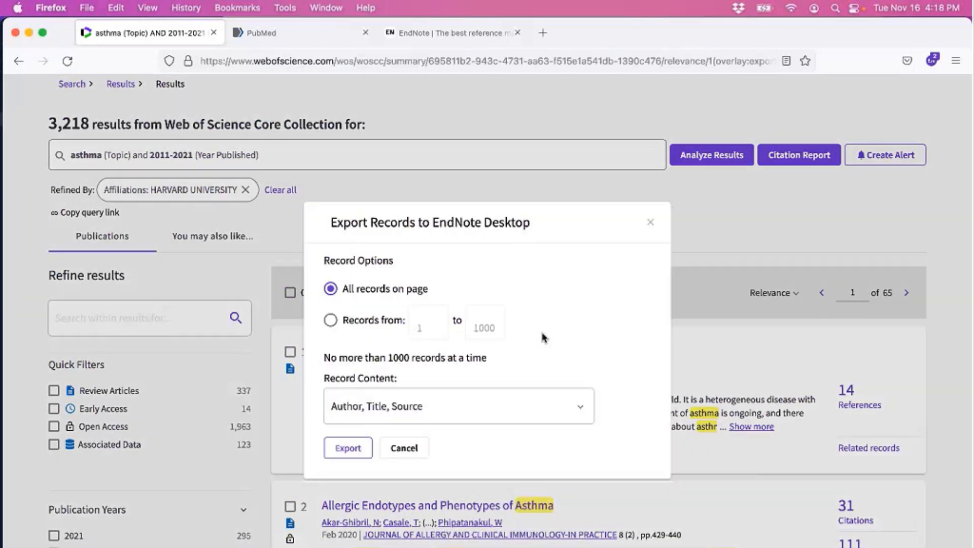
pyautogui.click(349, 327)
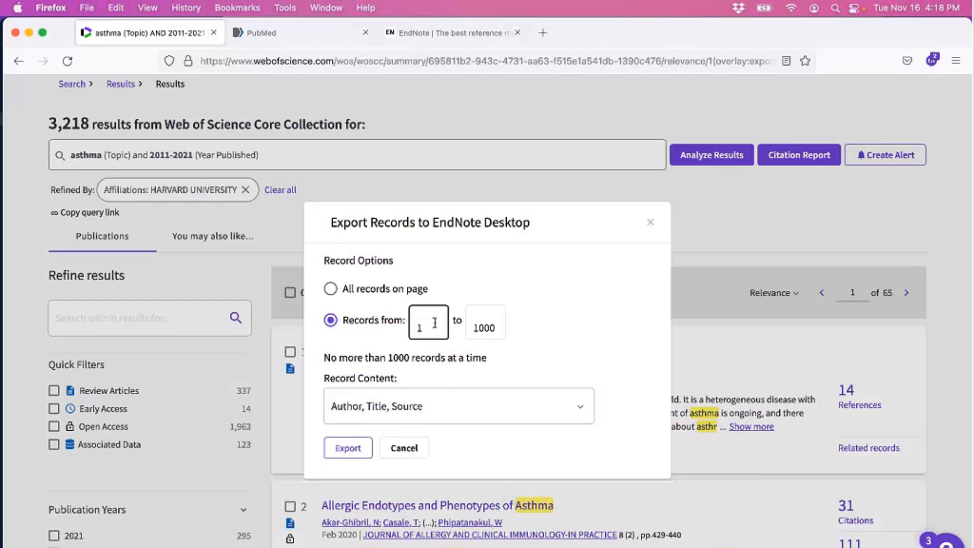
pyautogui.moveTo(494, 325); pyautogui.dragTo(385, 329)
pyautogui.write('5')
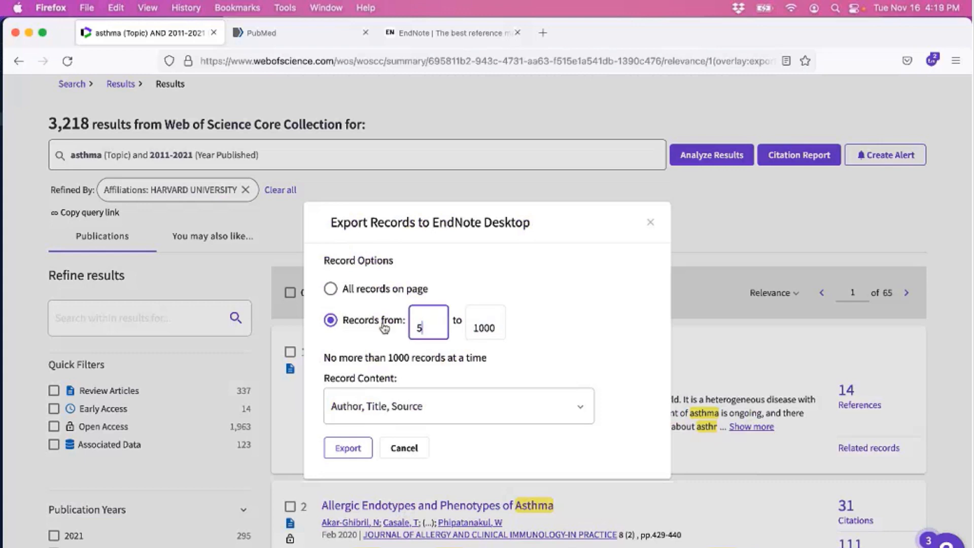
pyautogui.write('1')
pyautogui.doubleClick(499, 333)
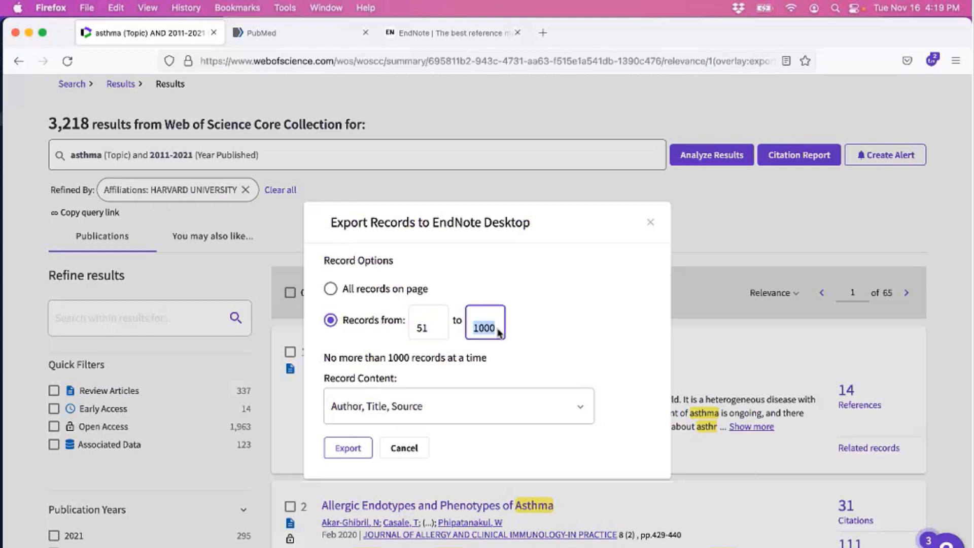
pyautogui.write('100')
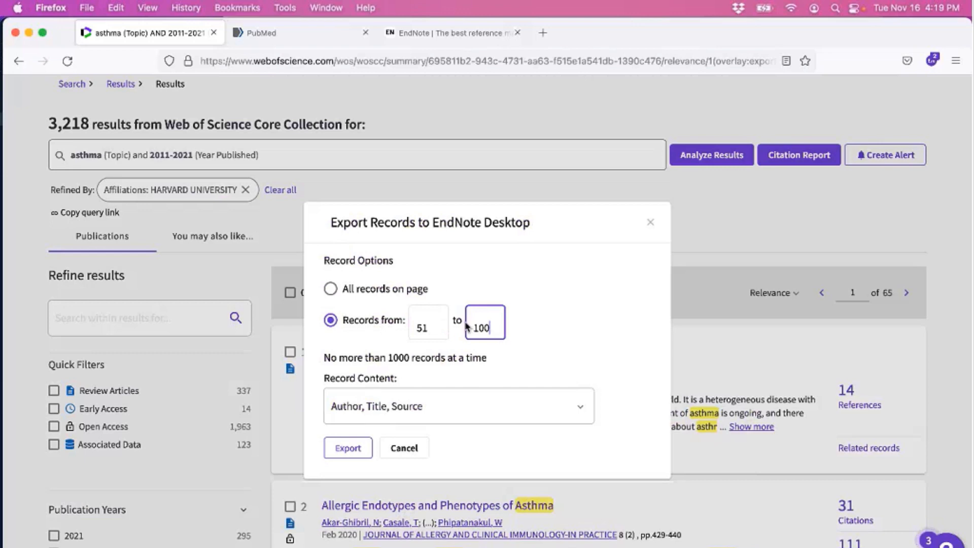
# Step: Try 1001 as the starting record of the export range, and return it to 51
pyautogui.doubleClick(441, 331)
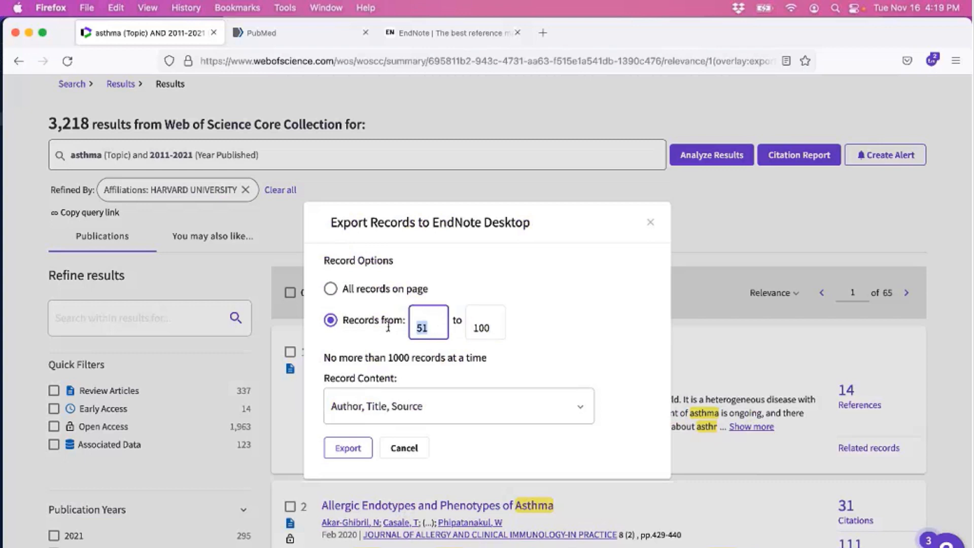
pyautogui.write('1001')
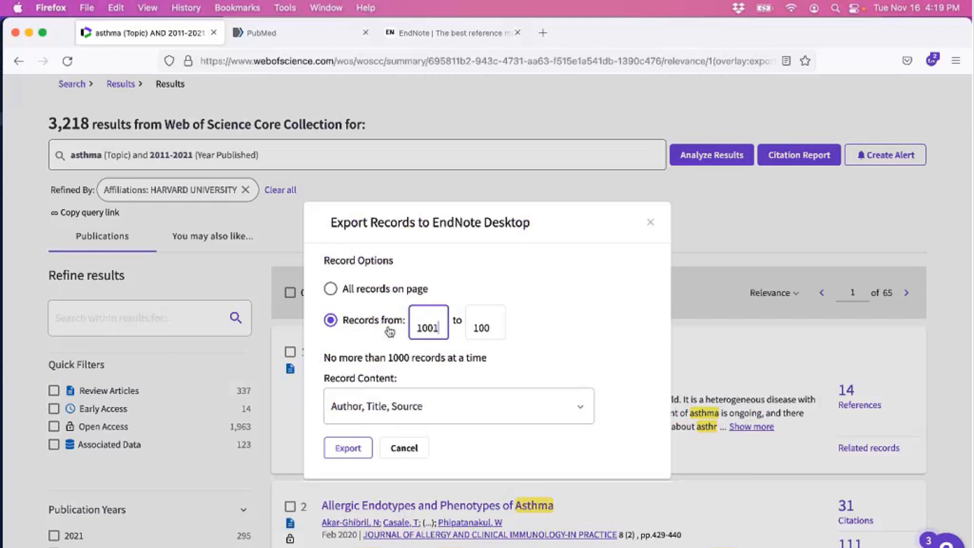
pyautogui.press('BackSpace')
pyautogui.press('BackSpace')
pyautogui.press('BackSpace')
pyautogui.press('BackSpace')
pyautogui.write('51')
# Step: Set the record content to Full Record and export the records
pyautogui.click(558, 397)
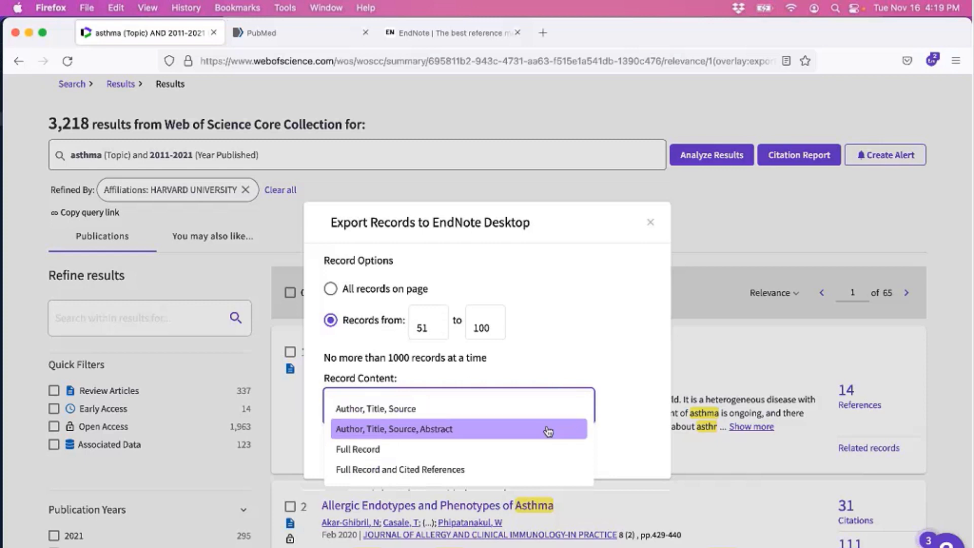
pyautogui.click(544, 454)
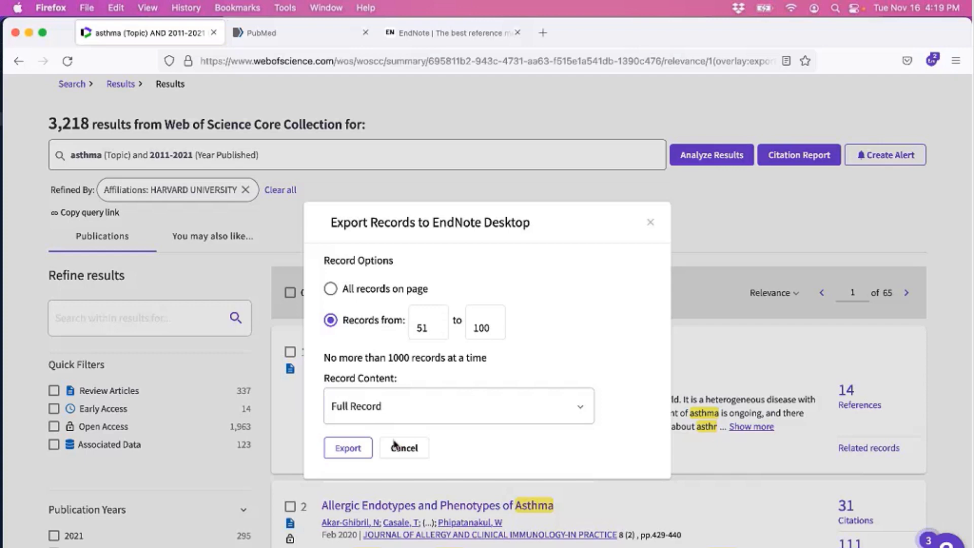
pyautogui.click(350, 449)
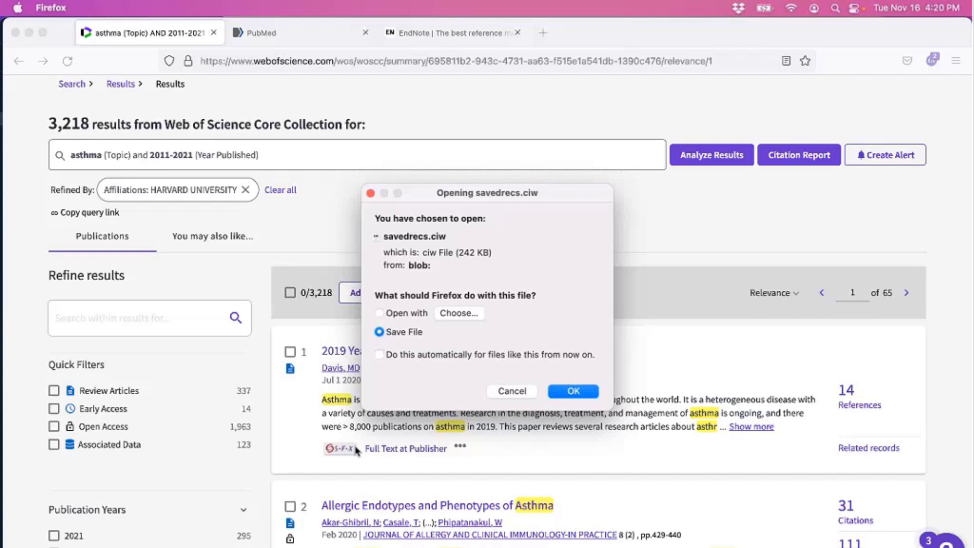
pyautogui.click(391, 315)
pyautogui.click(466, 313)
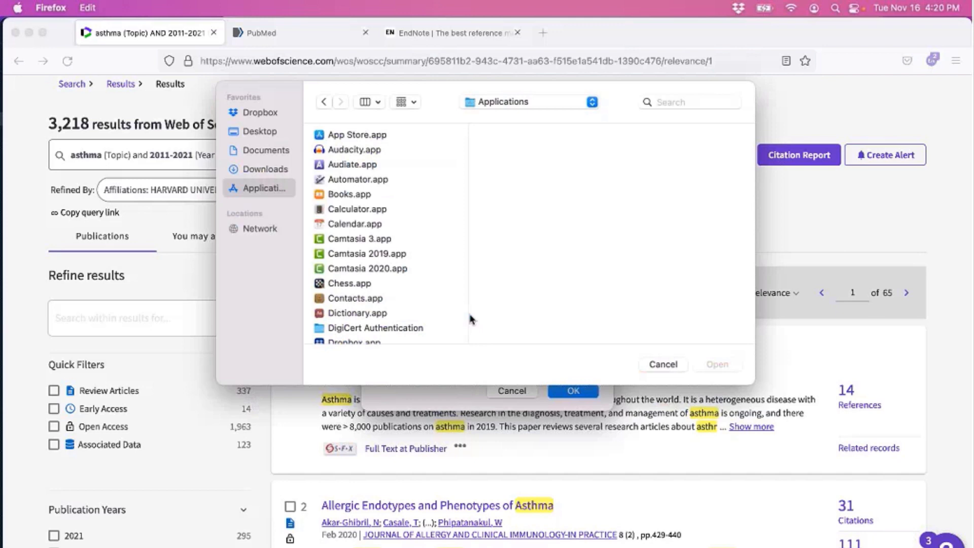
pyautogui.click(661, 366)
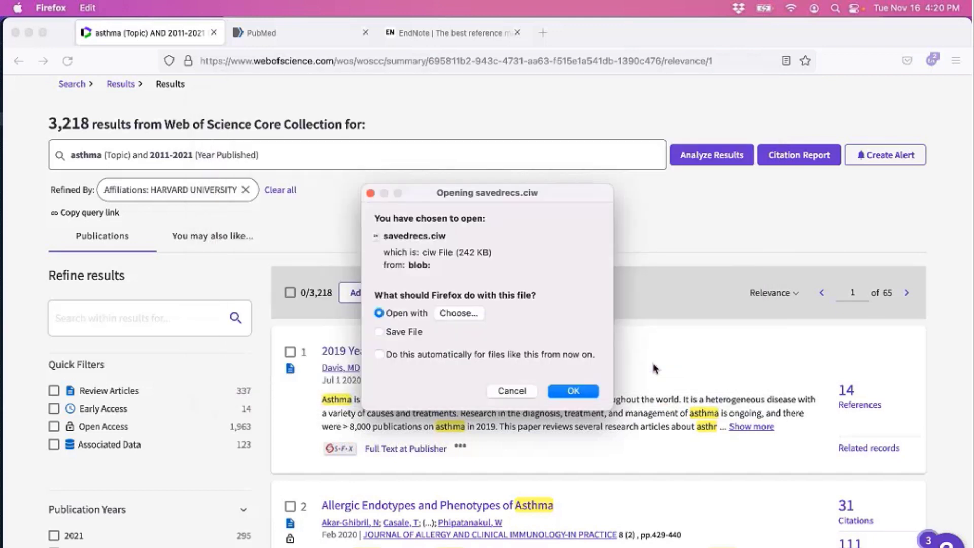
pyautogui.click(385, 334)
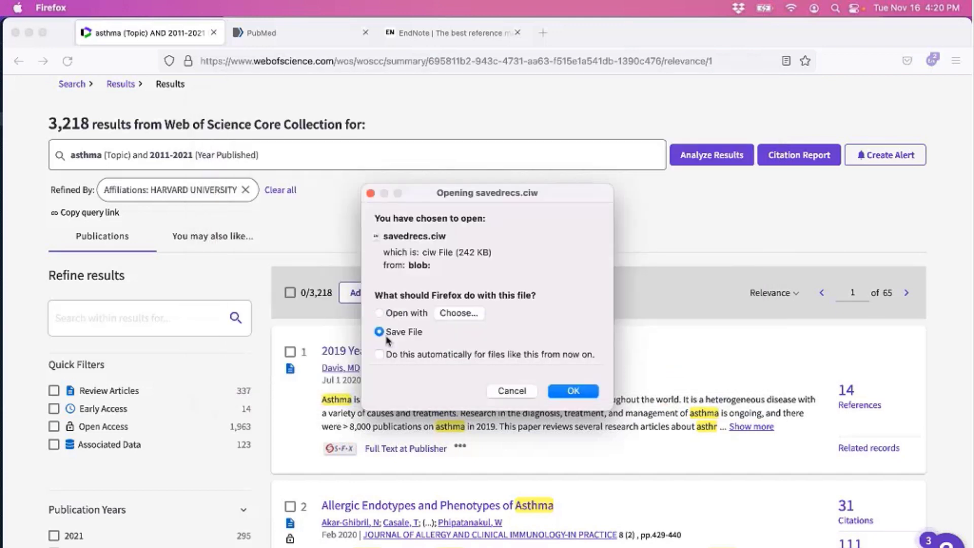
# Step: Save the exported savedrecs.ciw file and select it in the Downloads folder in Finder
pyautogui.click(584, 394)
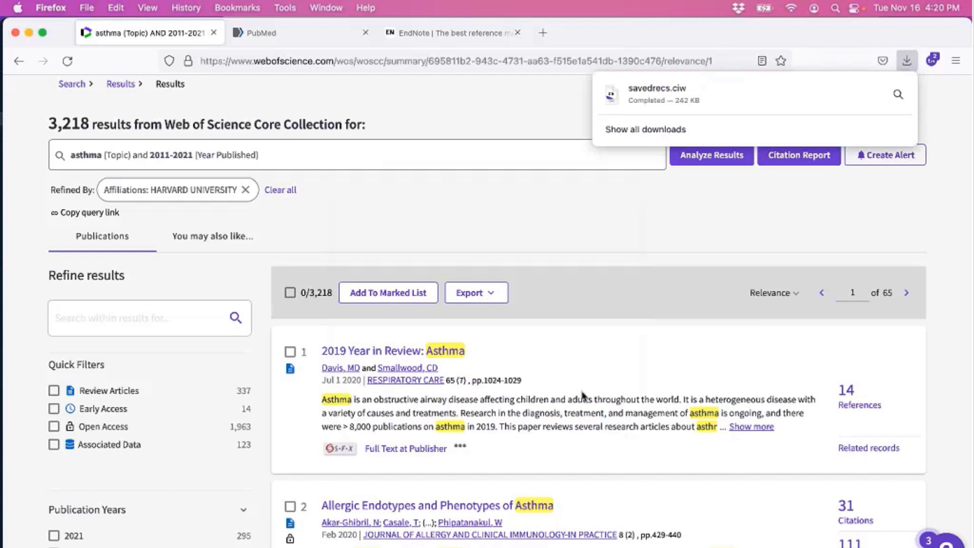
pyautogui.click(243, 546)
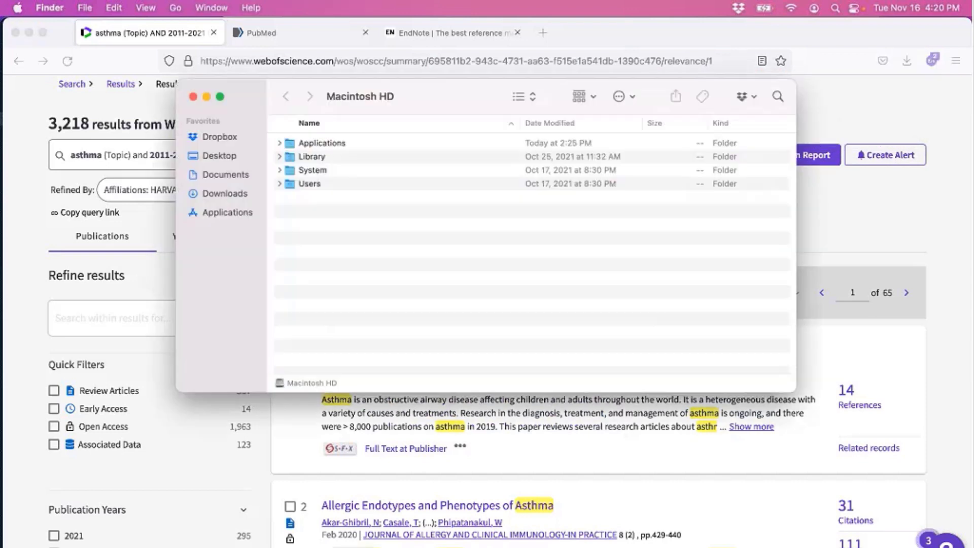
pyautogui.click(242, 194)
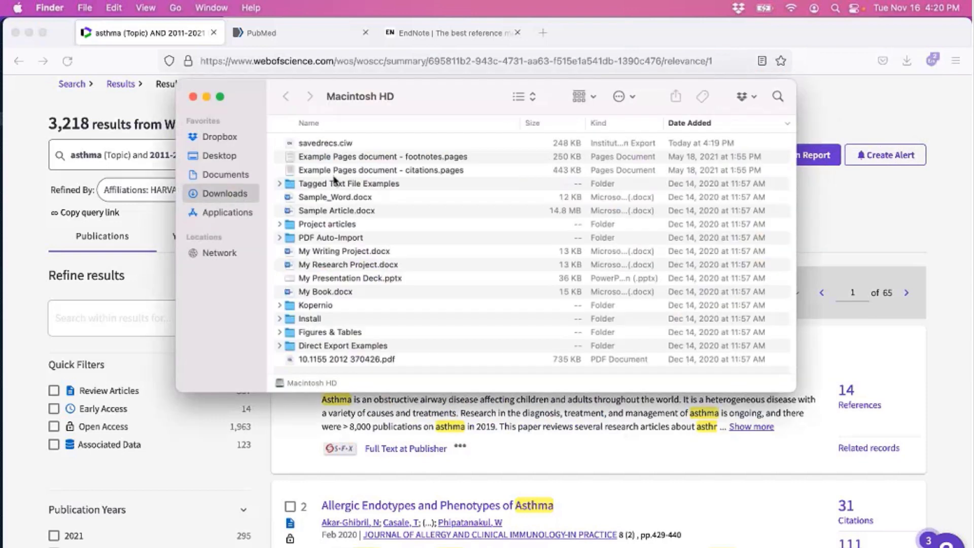
pyautogui.click(337, 142)
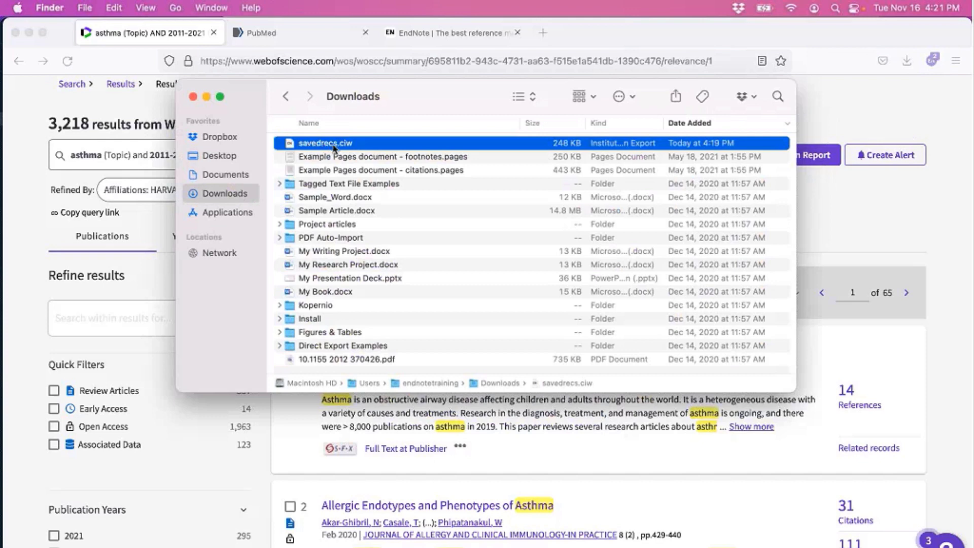
# Step: Open savedrecs.ciw in TextEdit, choosing it from the other available applications
pyautogui.rightClick(334, 147)
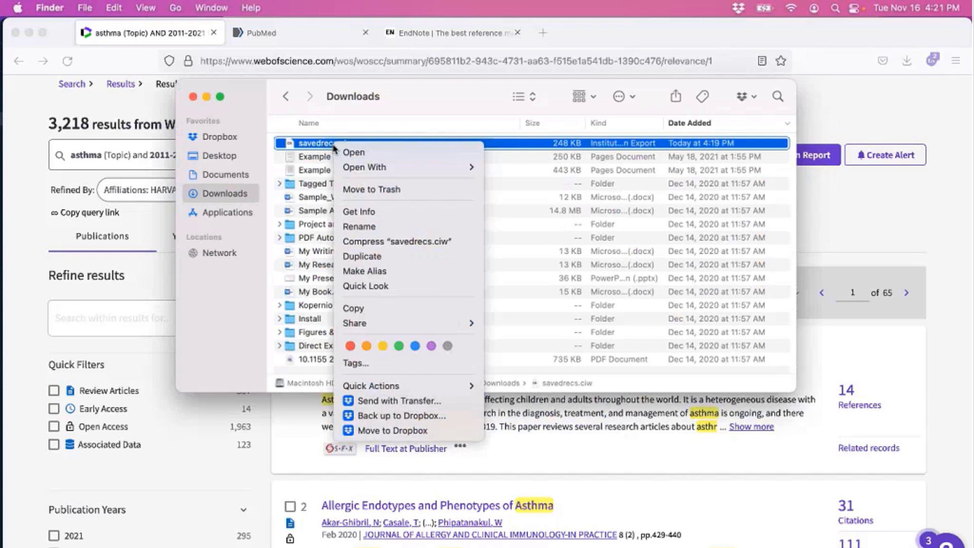
pyautogui.moveTo(358, 168)
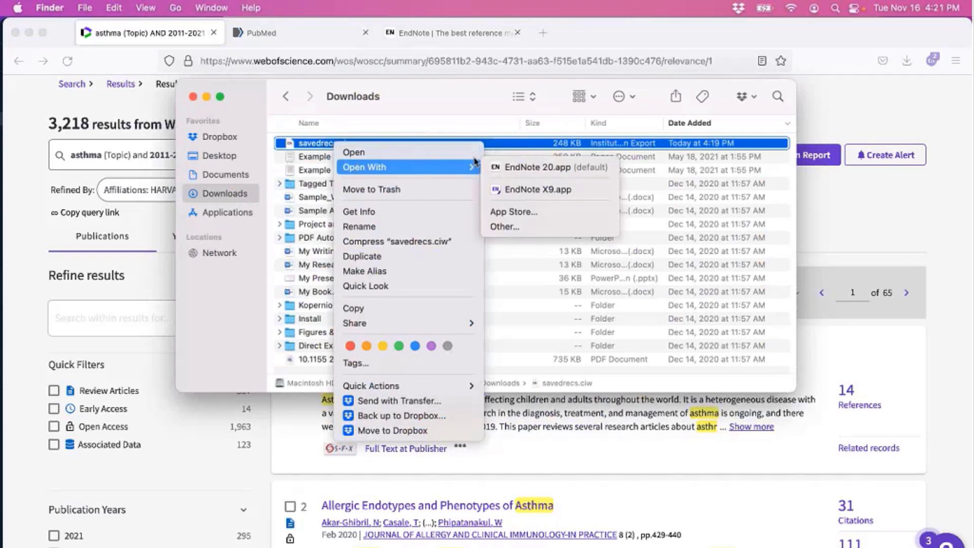
pyautogui.click(511, 226)
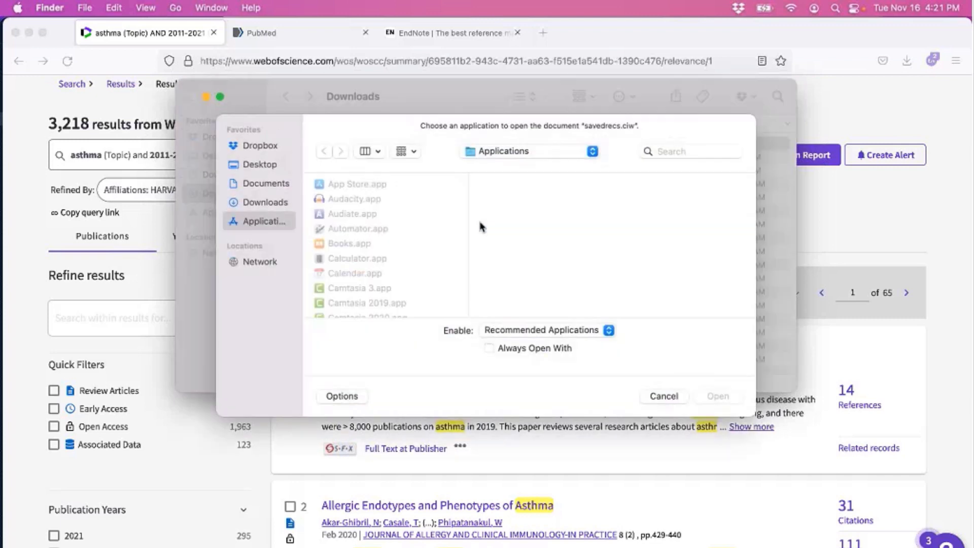
pyautogui.scroll(-15, 444, 249)
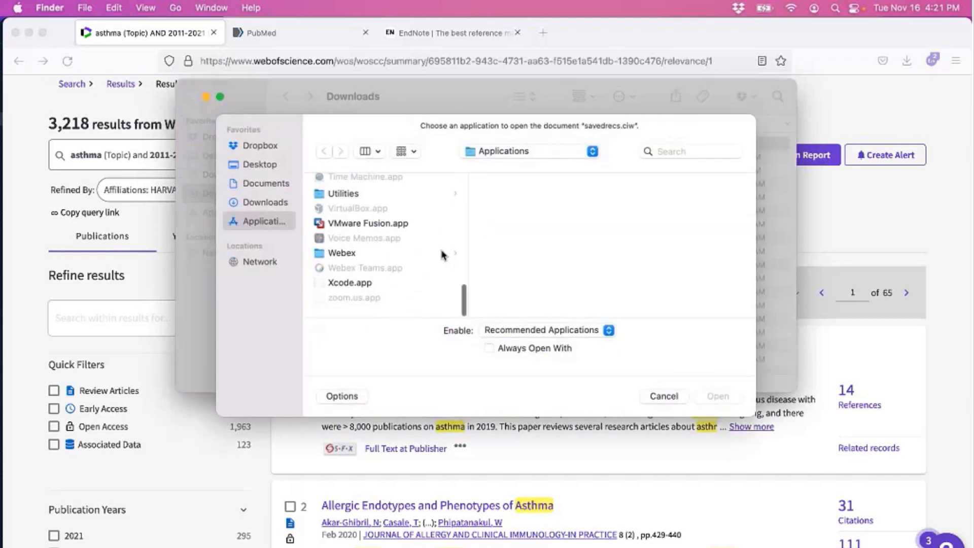
pyautogui.scroll(5, 444, 254)
pyautogui.click(396, 211)
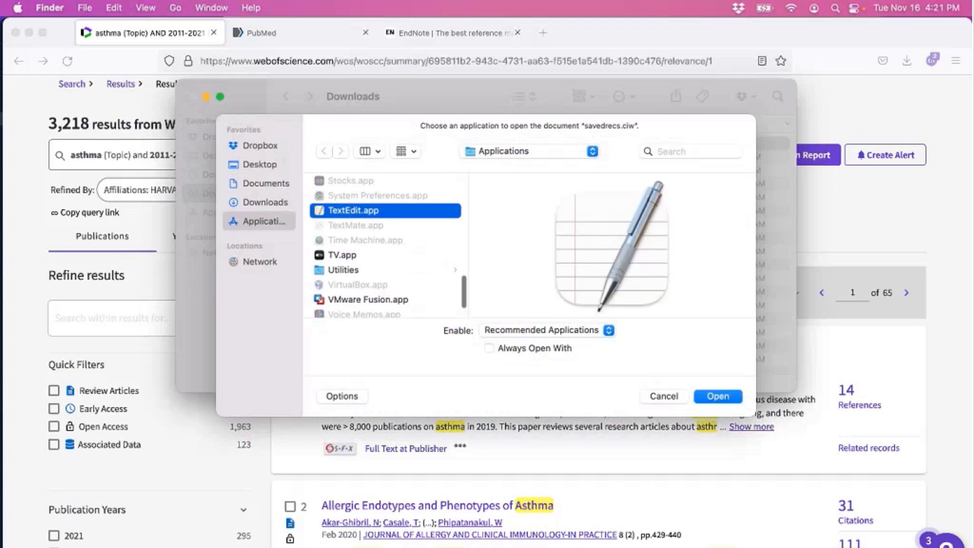
pyautogui.click(718, 396)
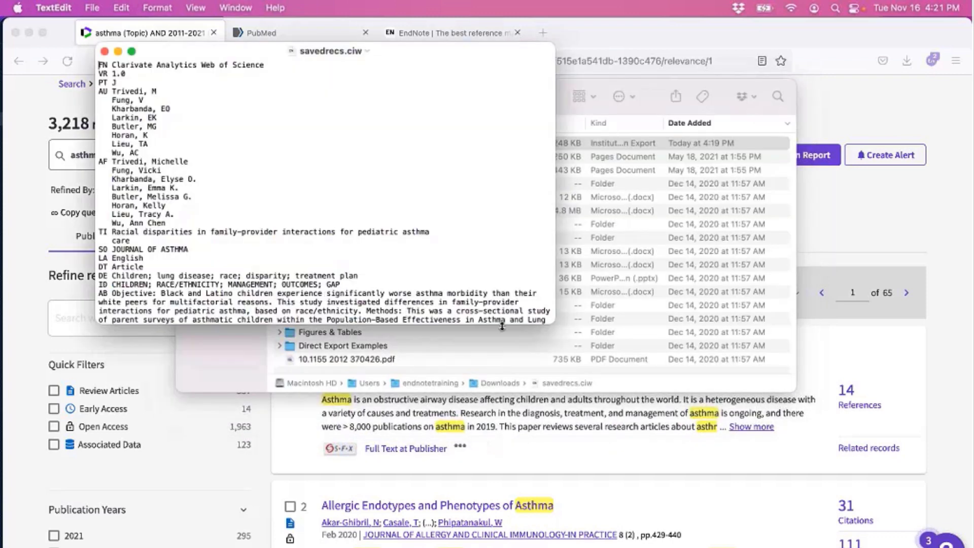
# Step: Enlarge the savedrecs.ciw window and examine the tagged author, title, abstract and address fields of the first record
pyautogui.moveTo(503, 325); pyautogui.dragTo(510, 469)
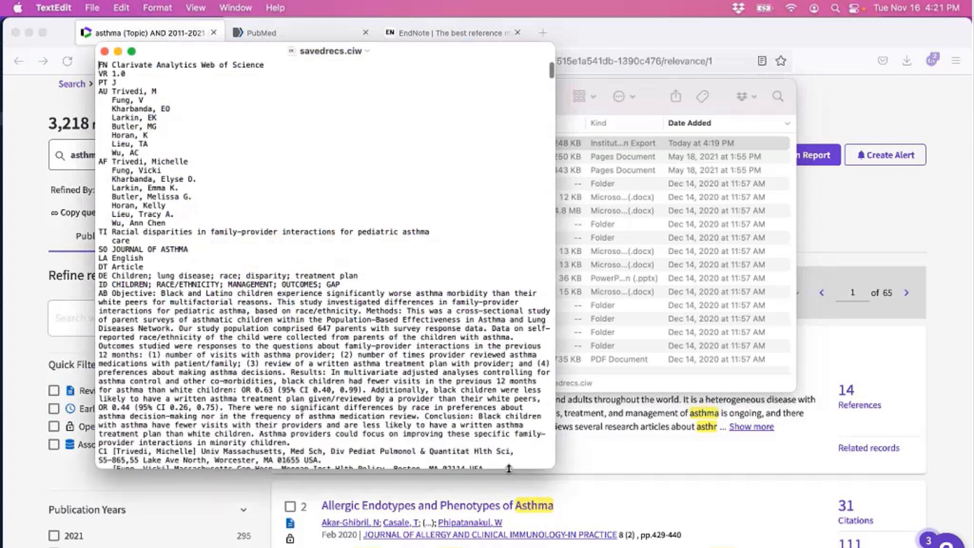
pyautogui.scroll(-4, 387, 273)
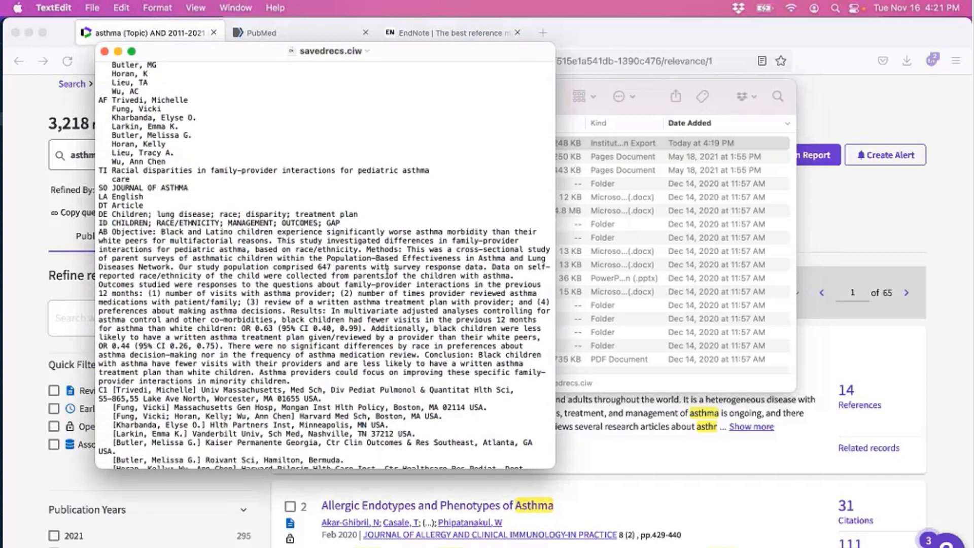
pyautogui.scroll(-3, 387, 273)
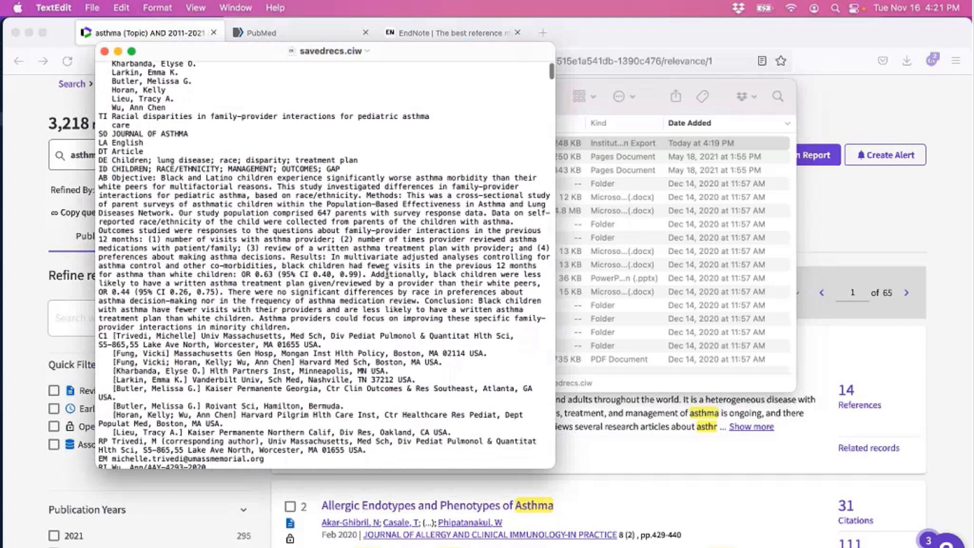
pyautogui.scroll(5, 387, 273)
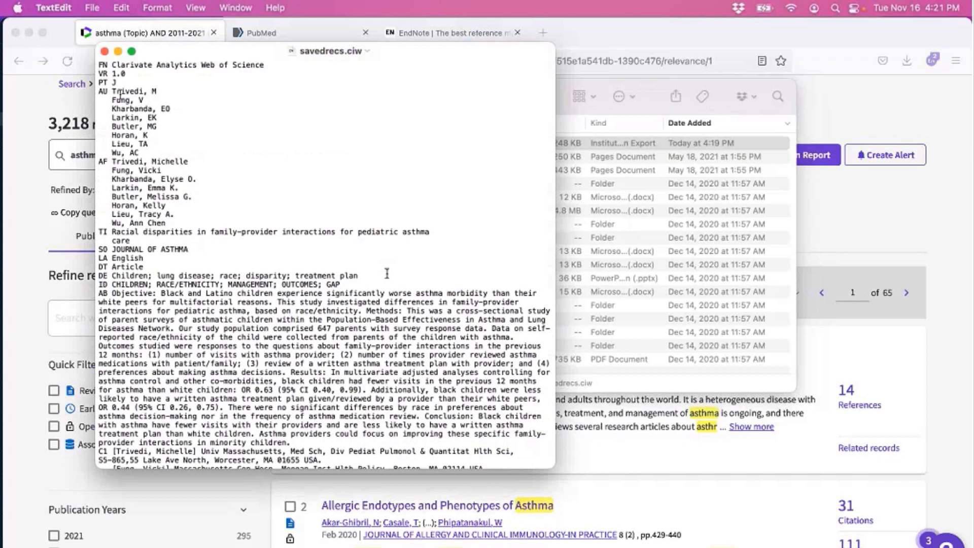
# Step: Examine the field tags of the first record in savedrecs.ciw, including the FN header, PT, AU and AF lines, and close the file
pyautogui.doubleClick(103, 91)
pyautogui.click(109, 159)
pyautogui.doubleClick(104, 161)
pyautogui.moveTo(113, 91); pyautogui.dragTo(98, 91)
pyautogui.click(267, 63)
pyautogui.moveTo(267, 63); pyautogui.dragTo(85, 69)
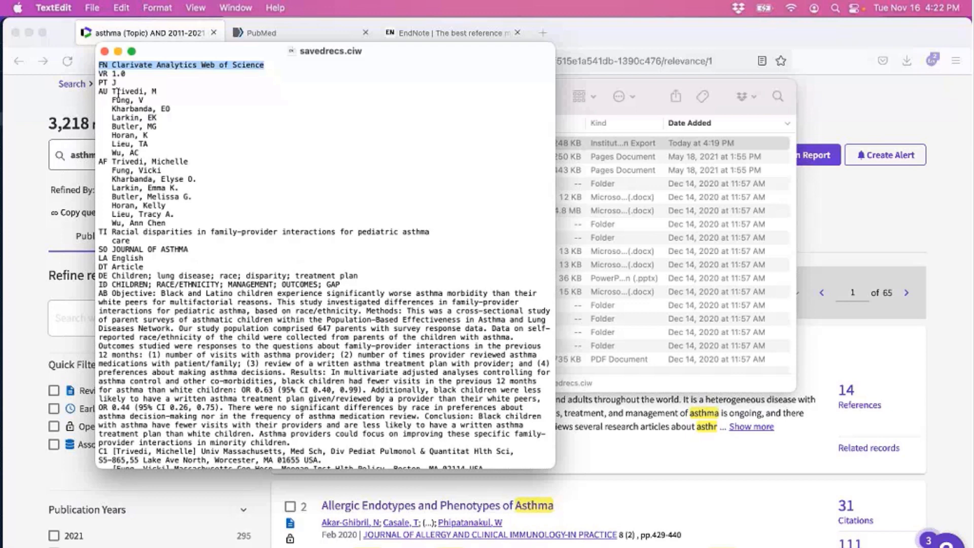
pyautogui.moveTo(112, 83); pyautogui.dragTo(99, 83)
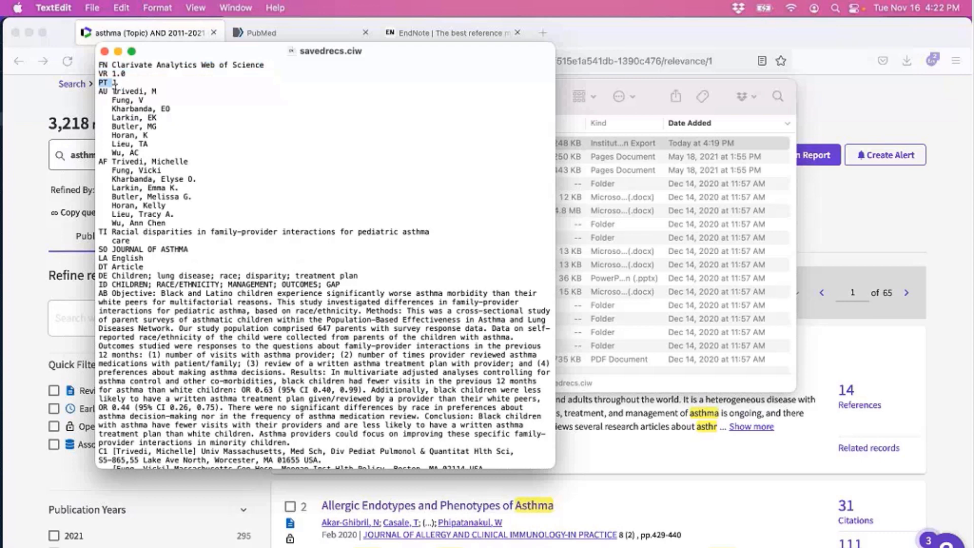
pyautogui.click(111, 90)
pyautogui.scroll(-2, 141, 158)
pyautogui.scroll(-1, 142, 160)
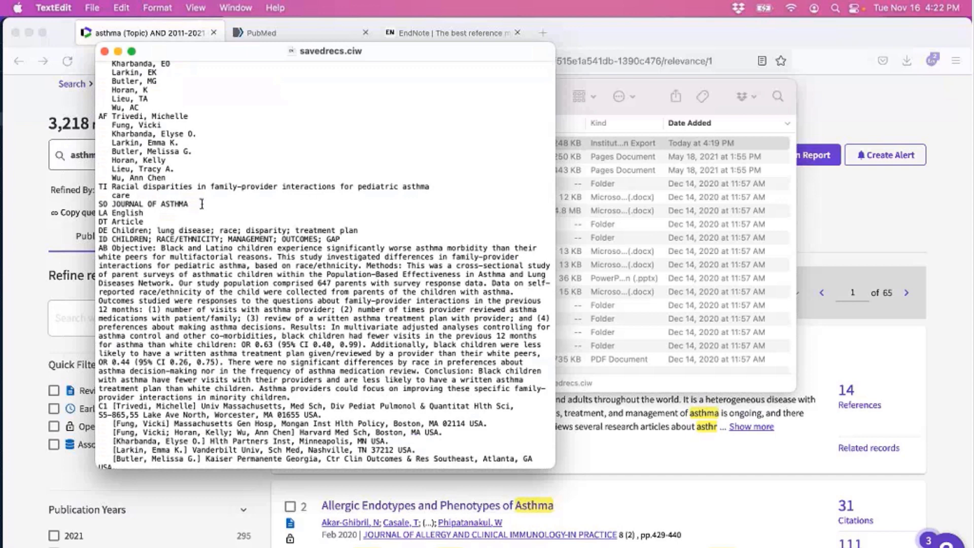
pyautogui.click(105, 51)
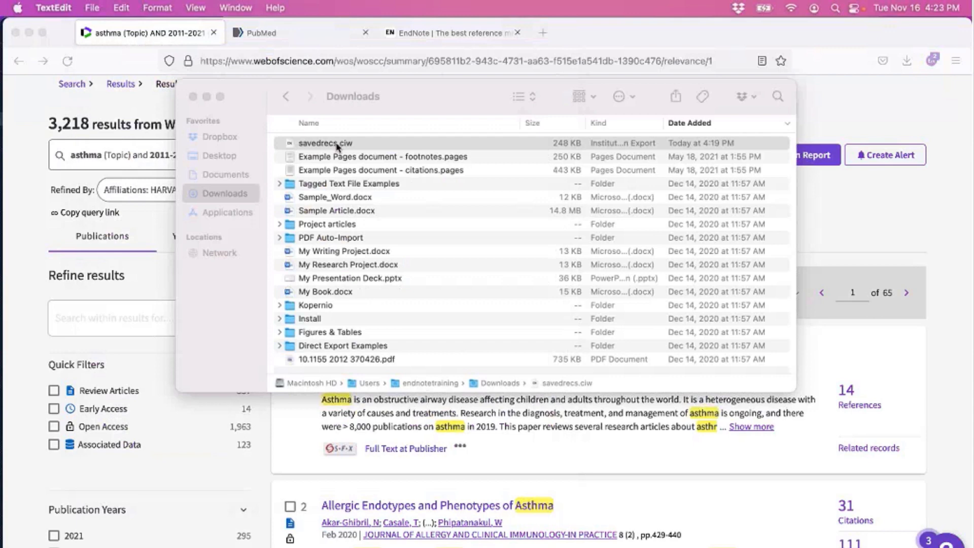
# Step: Switch to the Web of Science results in Firefox and set up an EndNote desktop export of records 51 to 100
pyautogui.click(628, 32)
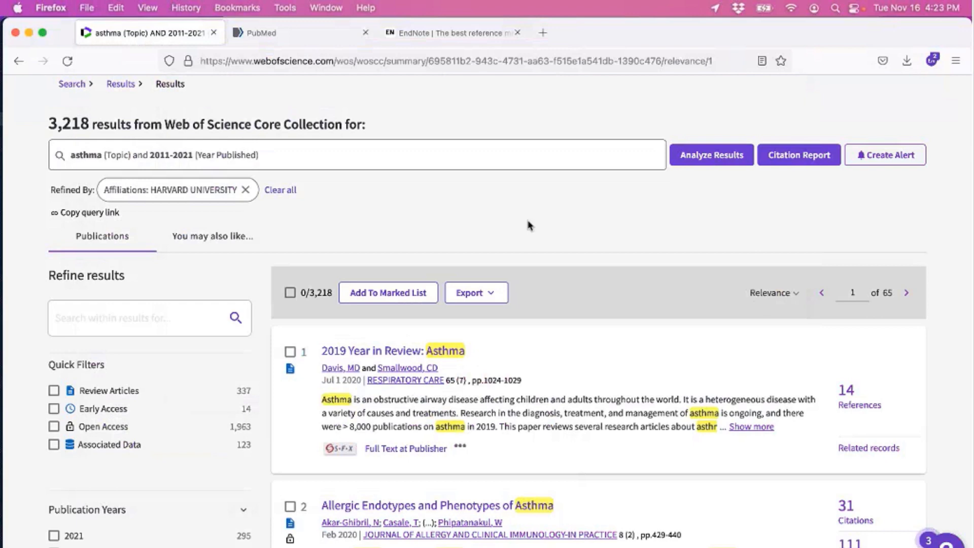
pyautogui.click(498, 292)
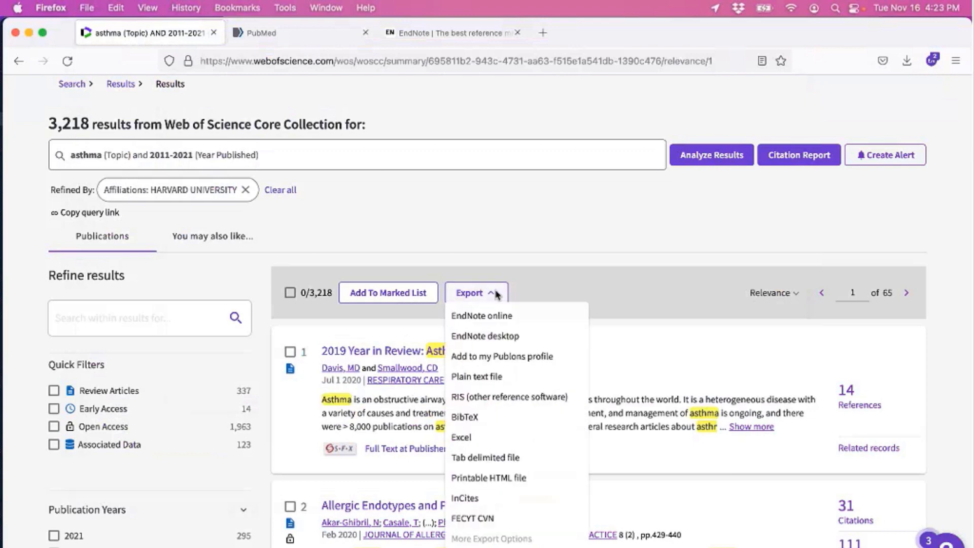
pyautogui.click(485, 335)
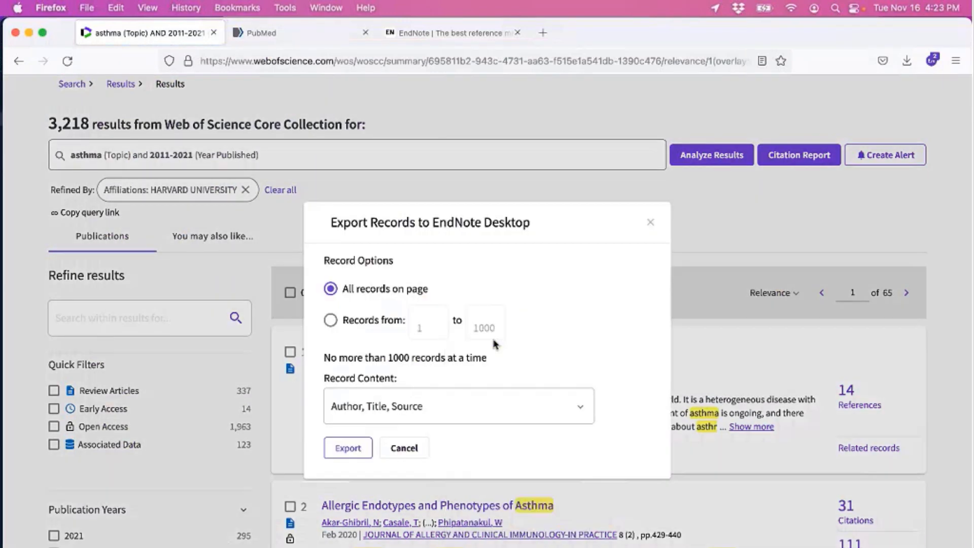
pyautogui.click(376, 319)
pyautogui.doubleClick(416, 330)
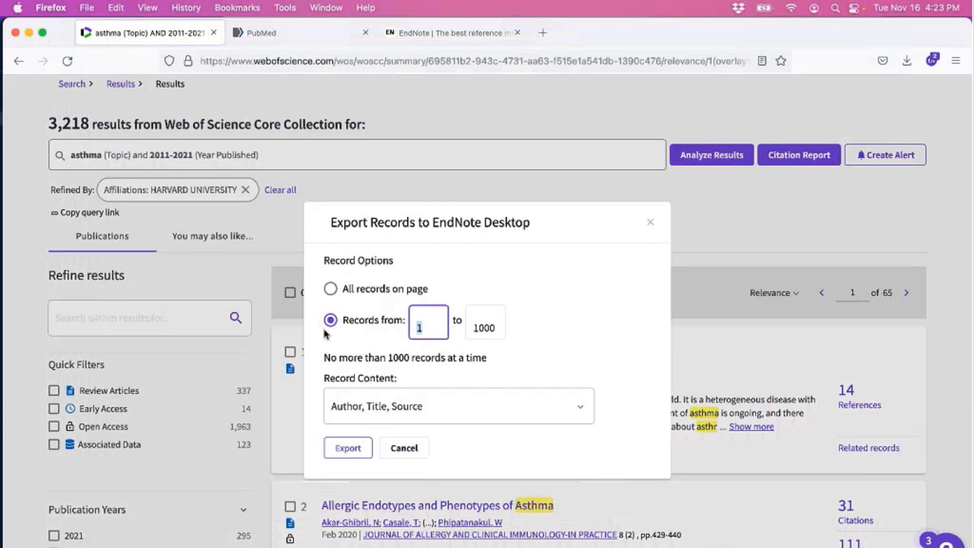
pyautogui.write('51')
pyautogui.press('Tab')
pyautogui.write('100')
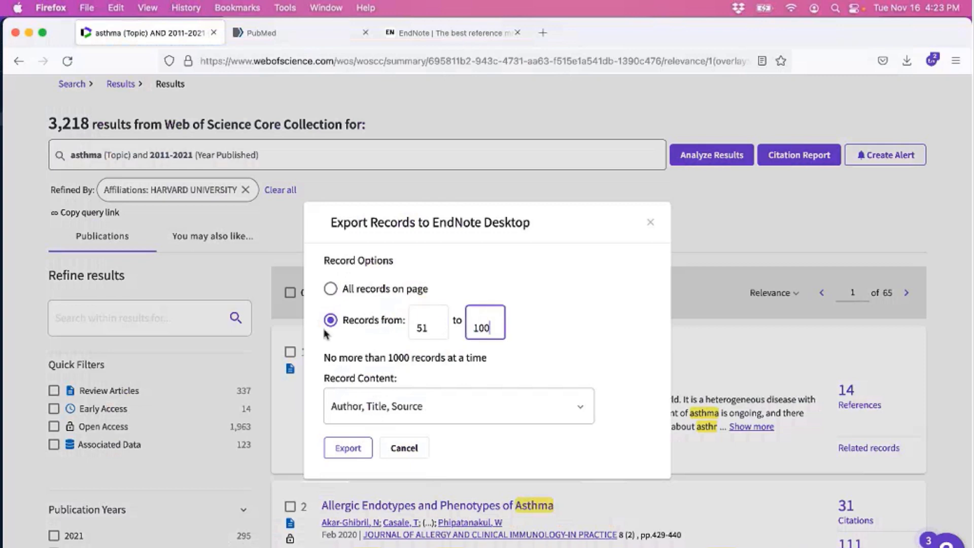
# Step: Choose Full Record as the record content and export the selected range
pyautogui.click(580, 407)
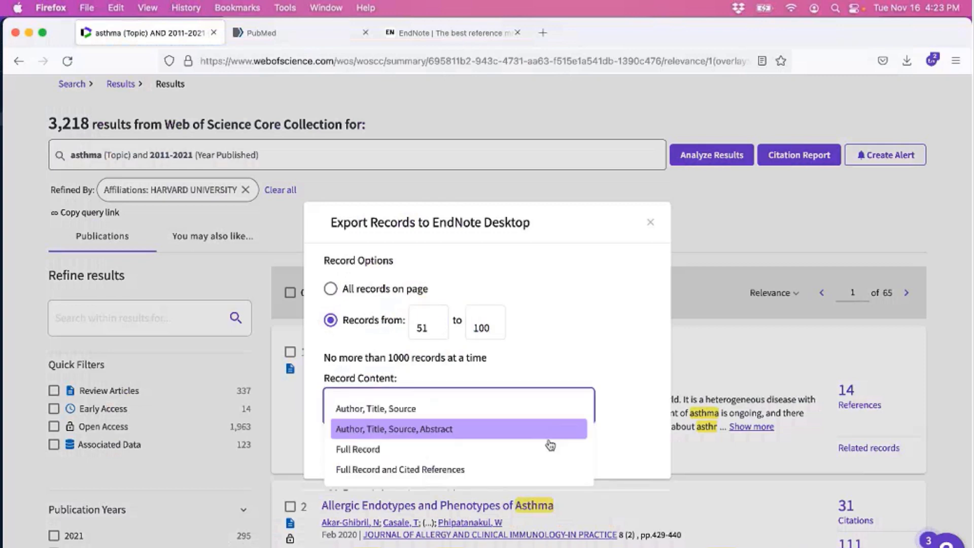
pyautogui.click(549, 449)
pyautogui.click(355, 449)
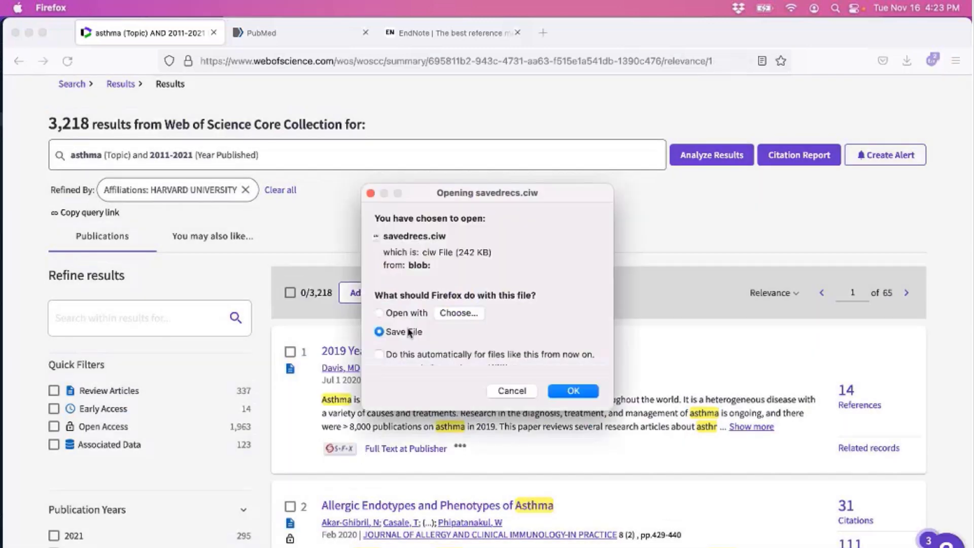
# Step: Open the exported savedrecs.ciw with EndNote 20.app from the Applications folder, leaving the automatic handling option off
pyautogui.click(390, 315)
pyautogui.click(471, 314)
pyautogui.scroll(-4, 406, 328)
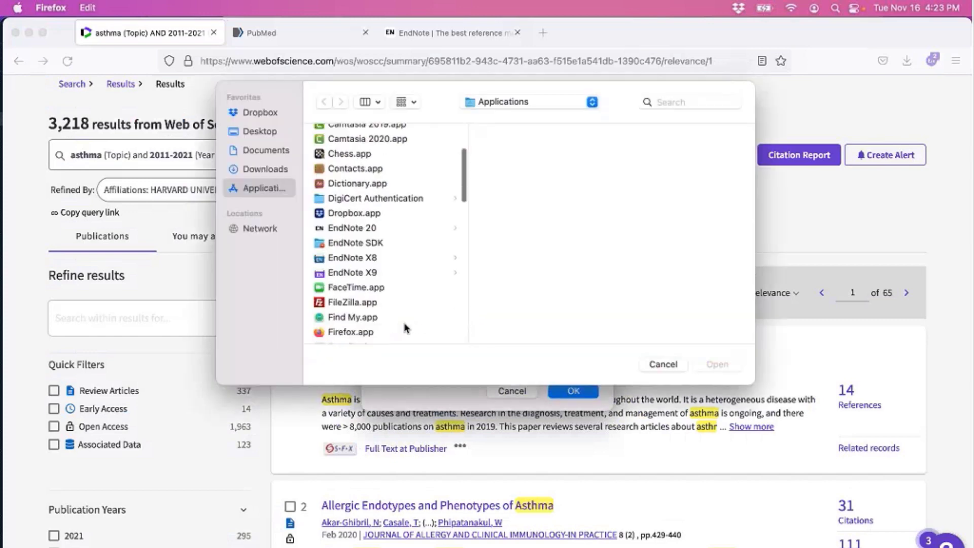
pyautogui.click(396, 229)
pyautogui.click(526, 164)
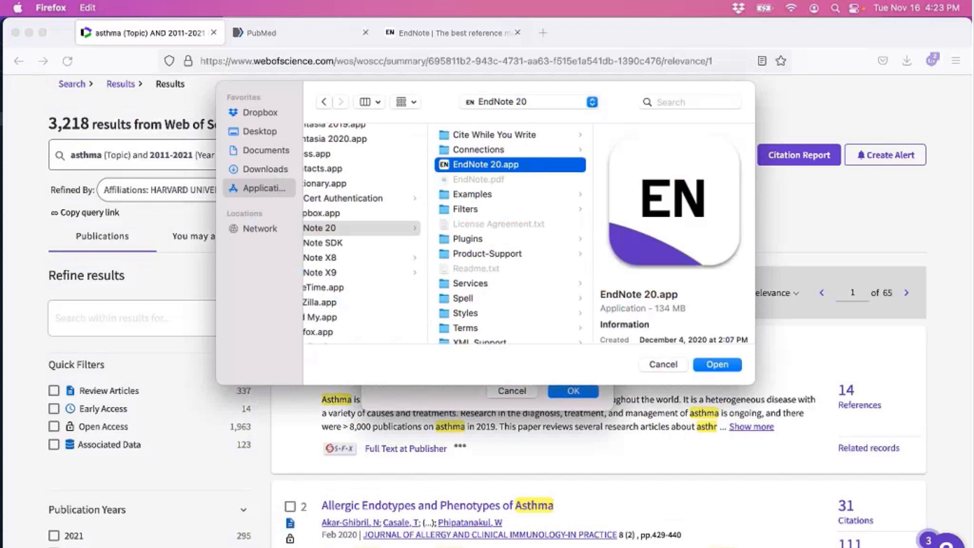
pyautogui.press('Return')
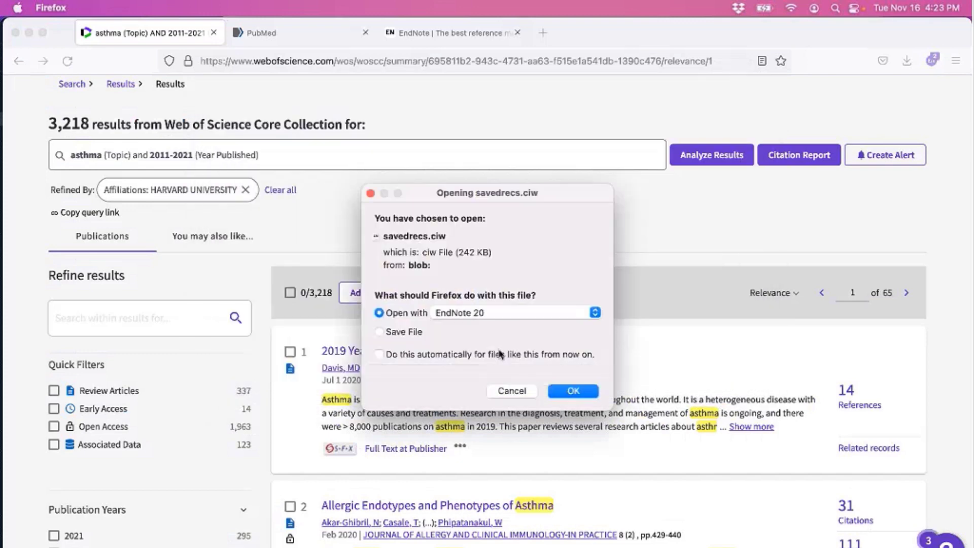
pyautogui.click(379, 354)
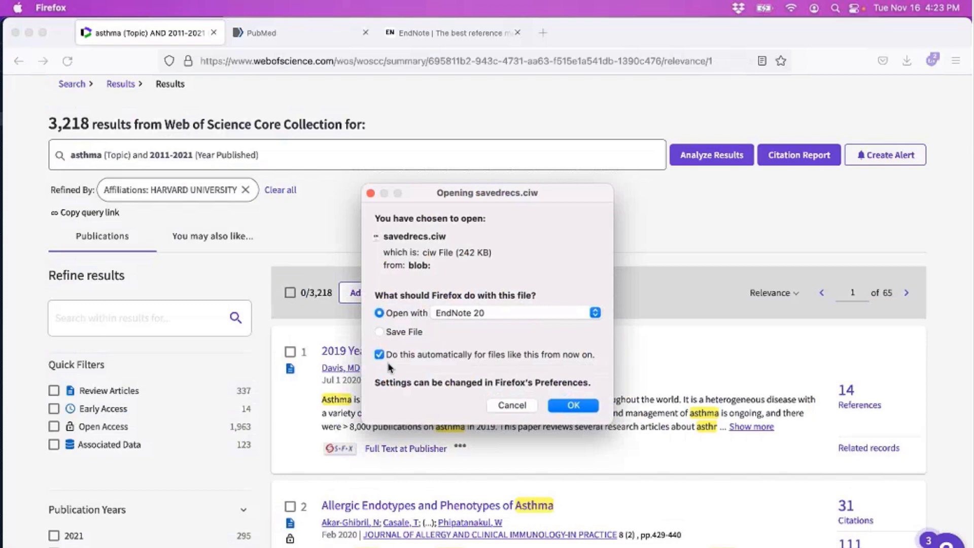
pyautogui.click(381, 354)
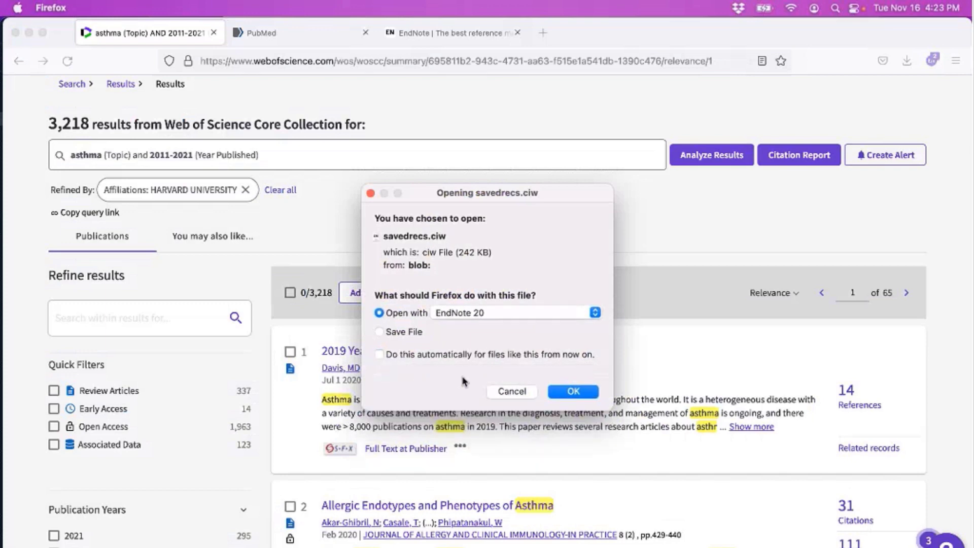
pyautogui.click(572, 394)
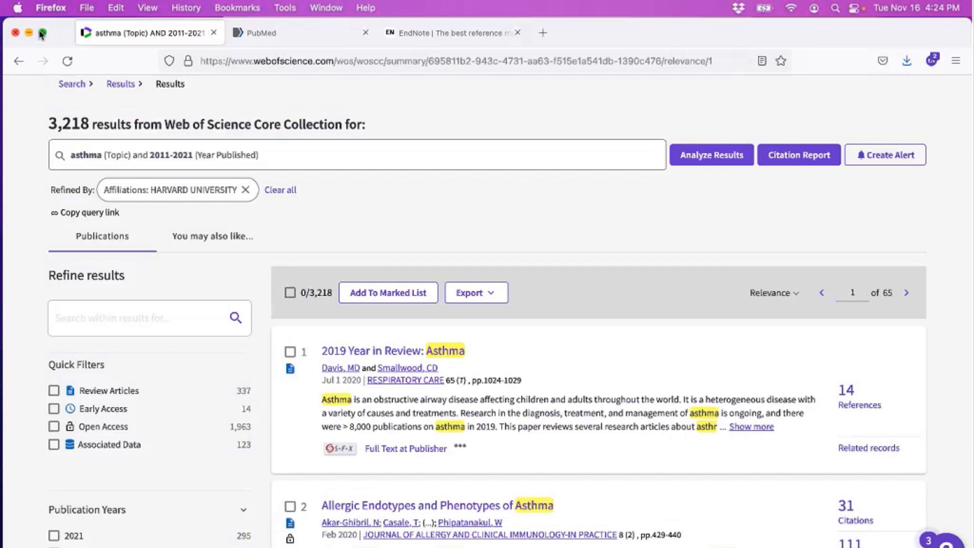
# Step: Switch to EndNote 20 and view the Imported References and Unfiled groups of the sample library
pyautogui.hotkey('ctrl', 'Right')
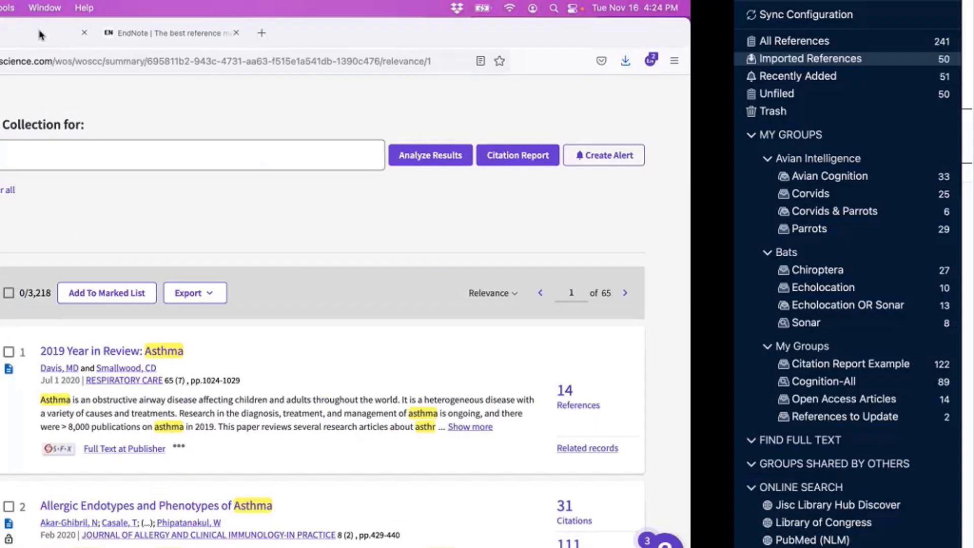
pyautogui.click(40, 30)
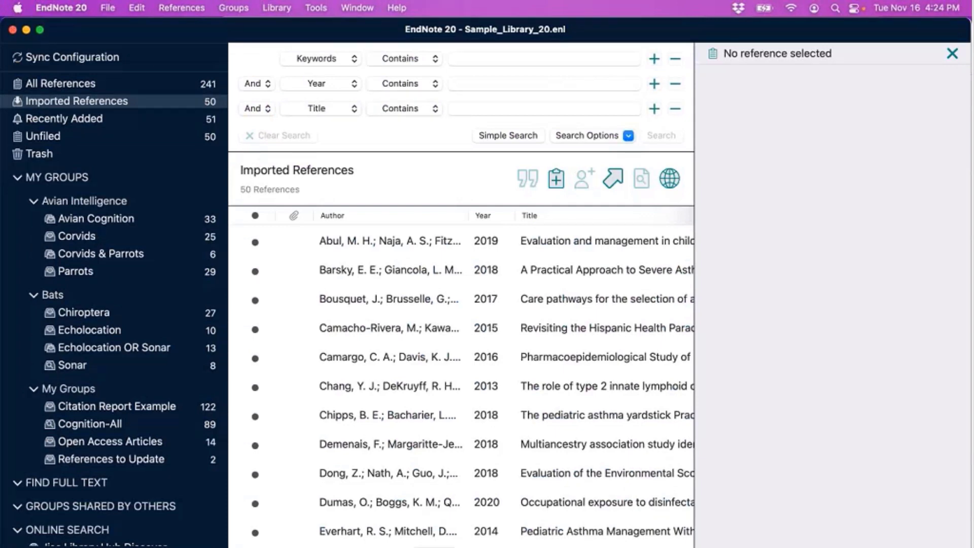
pyautogui.click(434, 547)
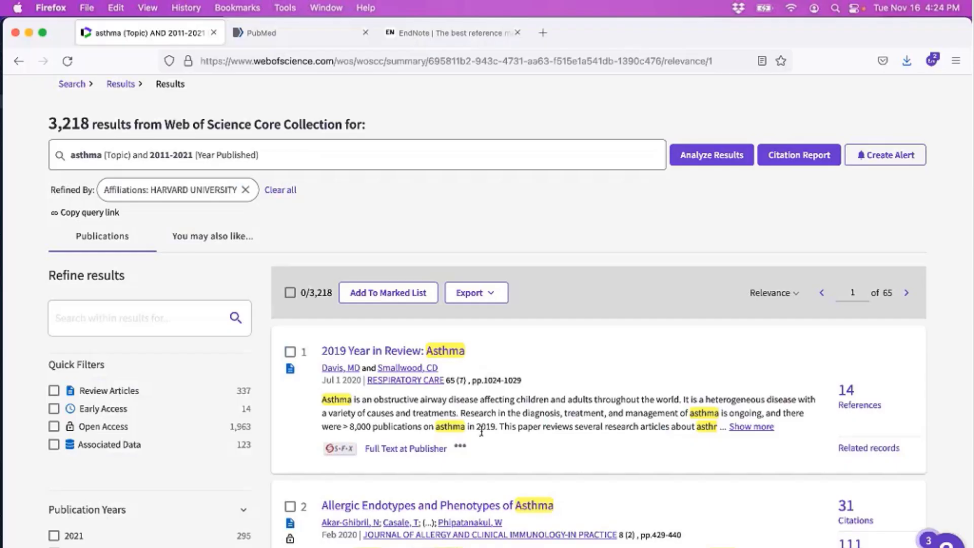
pyautogui.click(394, 547)
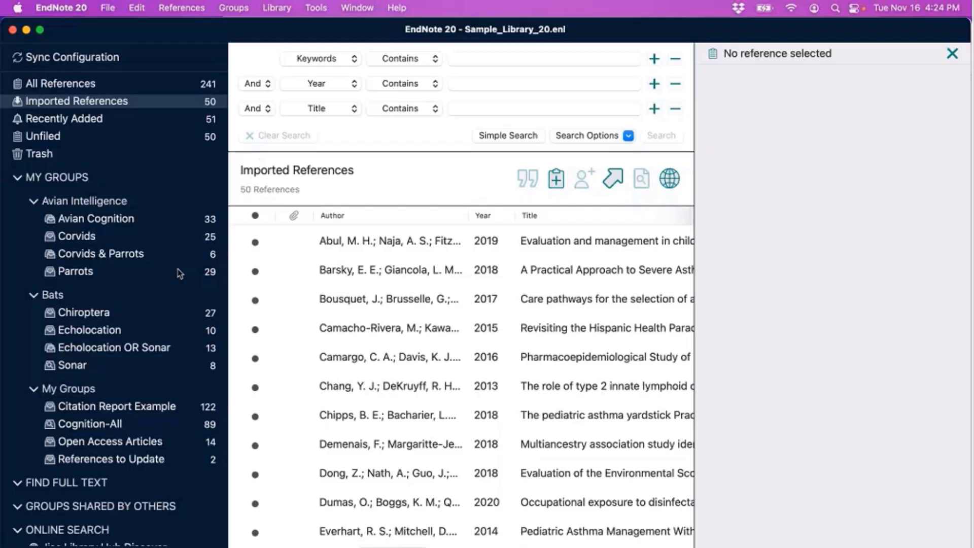
pyautogui.click(131, 107)
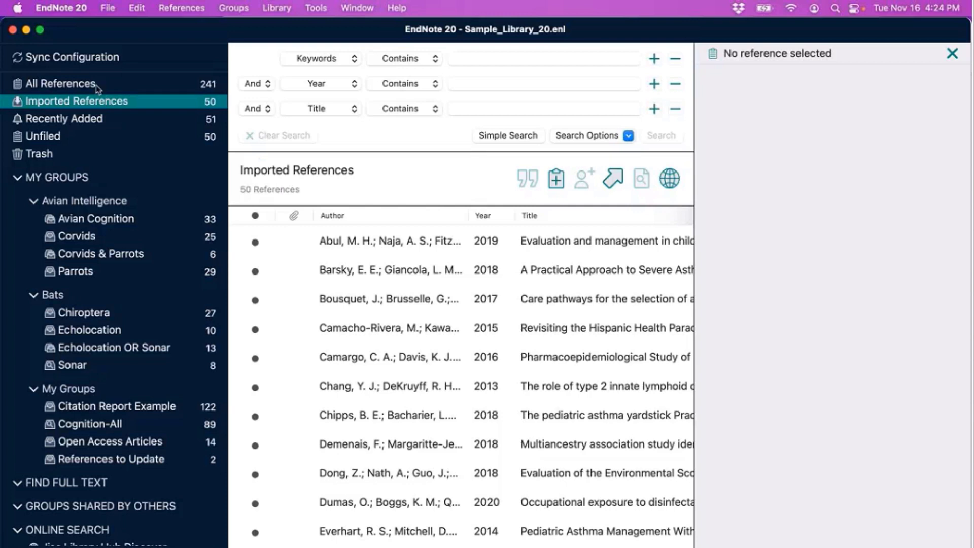
pyautogui.click(140, 136)
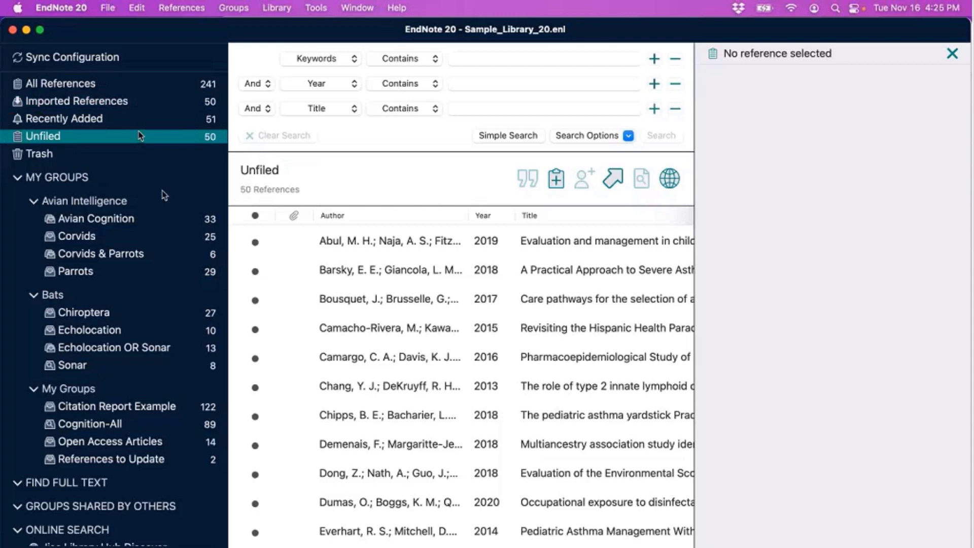
# Step: Create a new group set under My Groups and begin its name with "A"
pyautogui.click(231, 10)
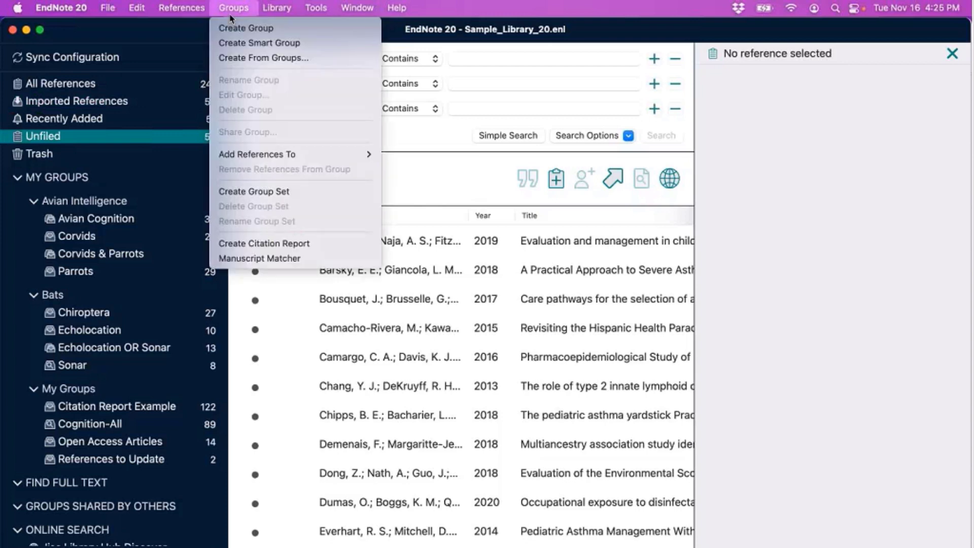
pyautogui.click(342, 192)
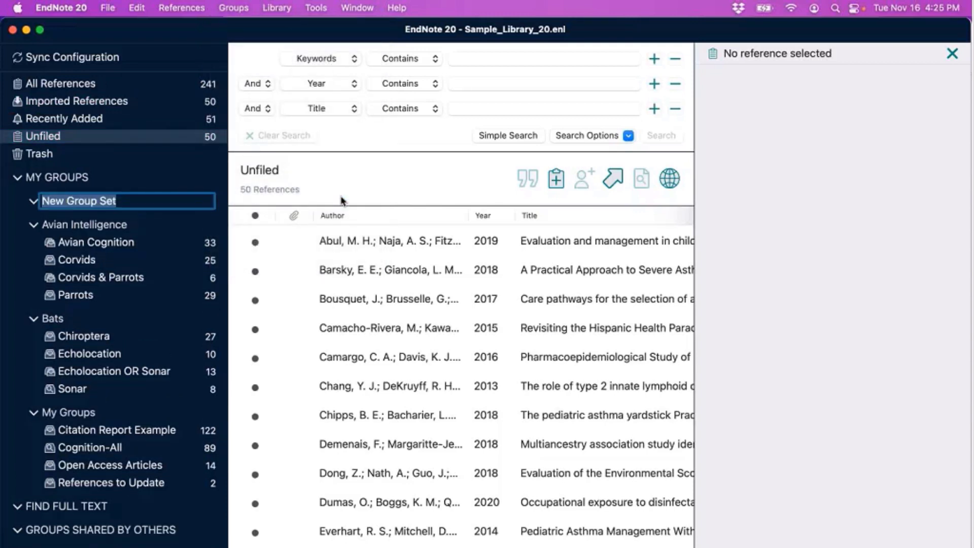
pyautogui.write('A')
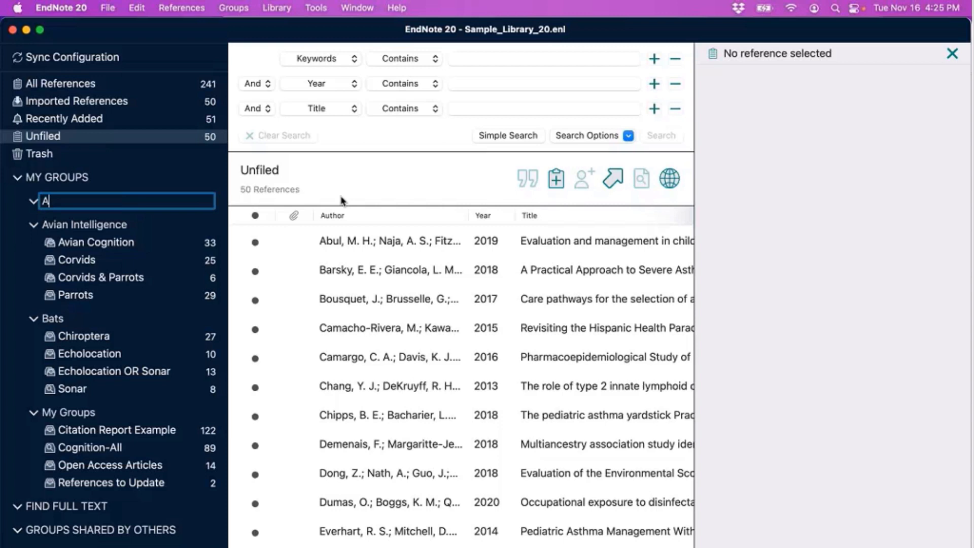
# Step: Name the new group set Asthma and create a group called Asthma in General inside it
pyautogui.write('sthma')
pyautogui.press('Return')
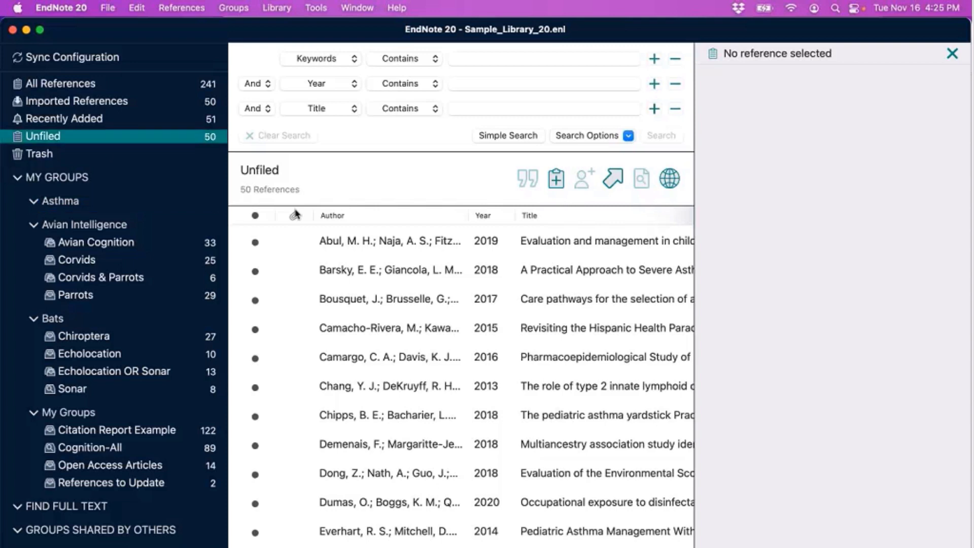
pyautogui.click(82, 201)
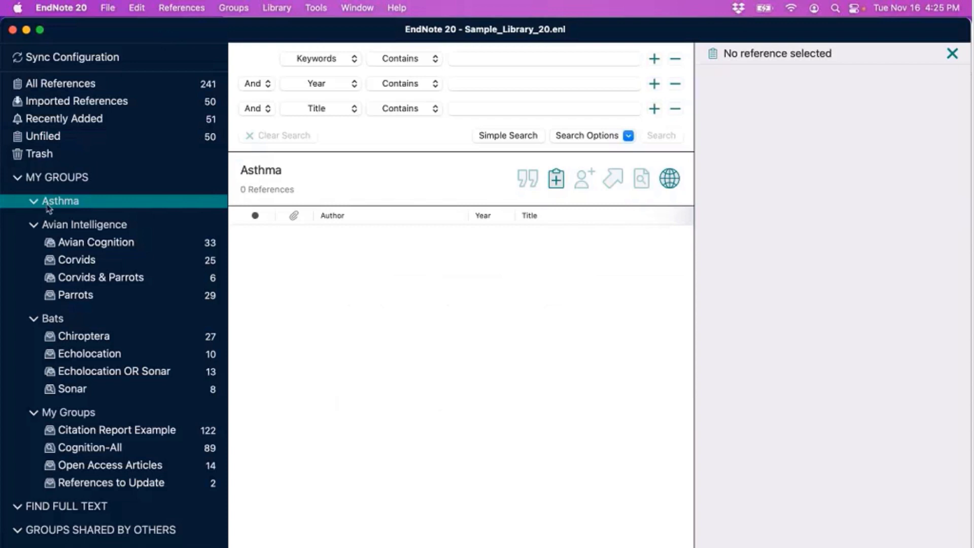
pyautogui.click(240, 6)
pyautogui.click(240, 7)
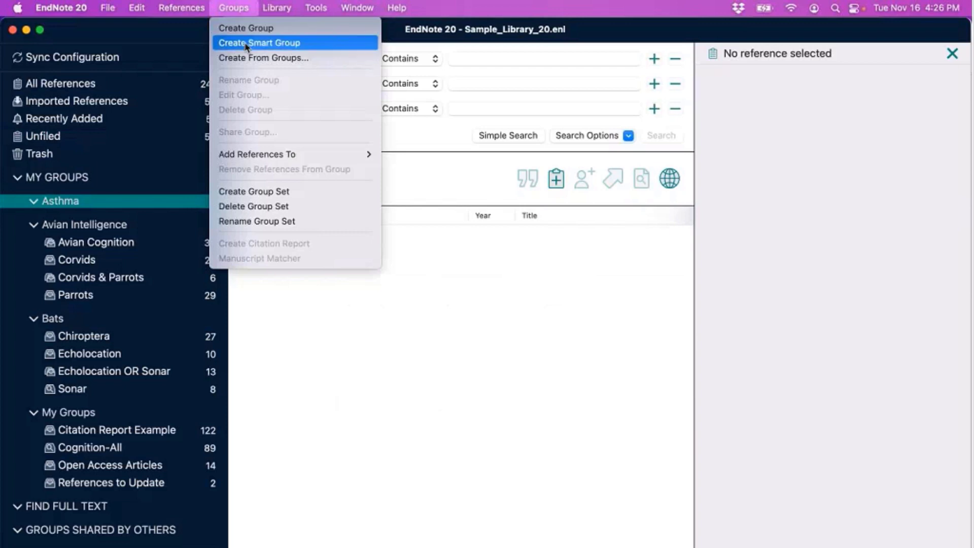
pyautogui.click(286, 32)
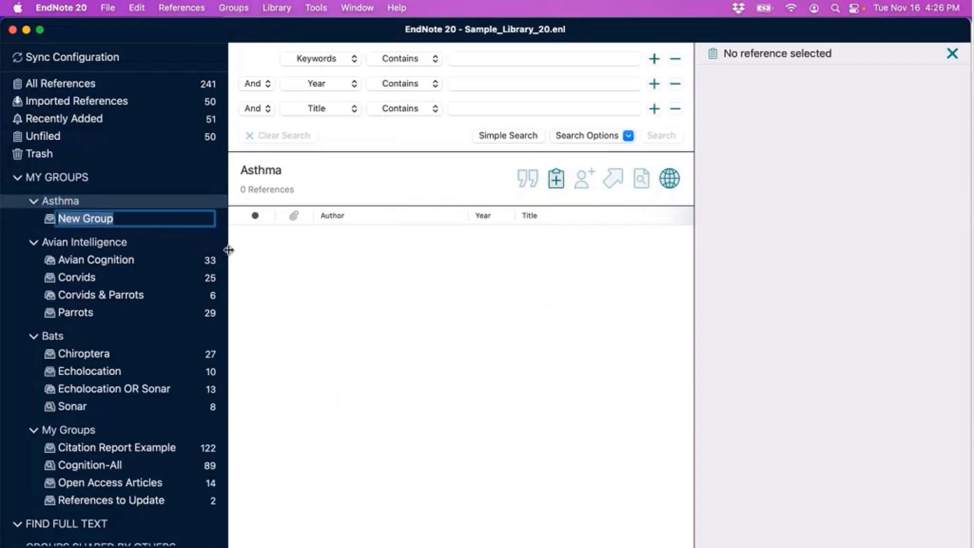
pyautogui.press('BackSpace')
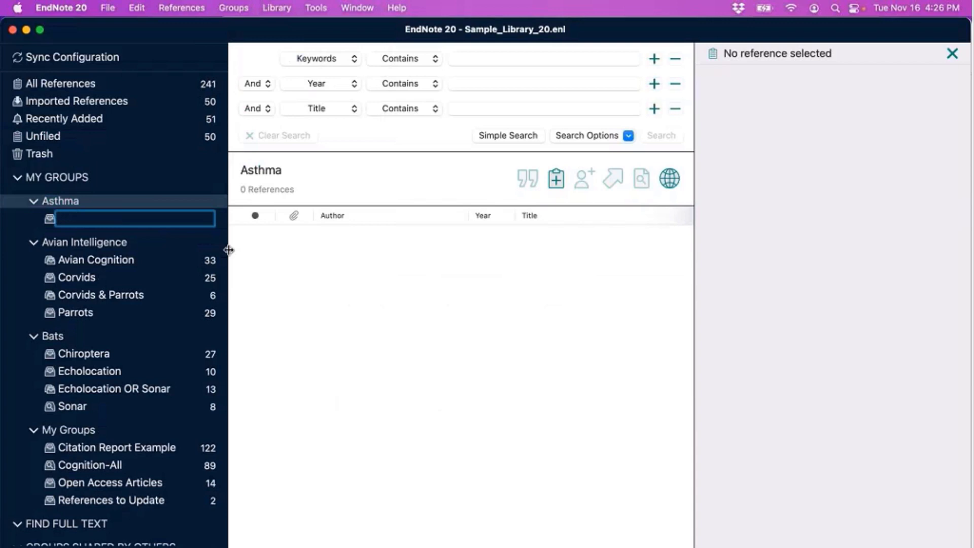
pyautogui.write('Asthma in General')
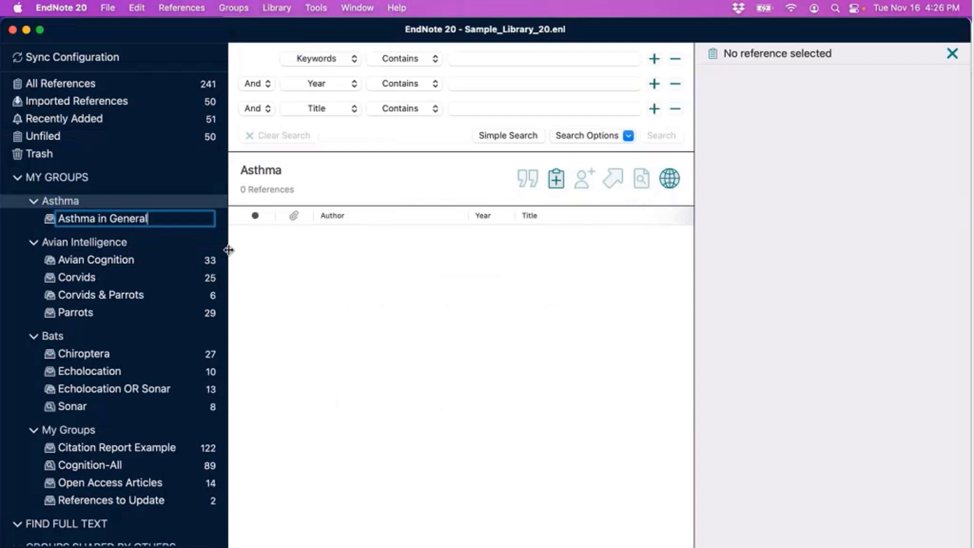
pyautogui.press('Return')
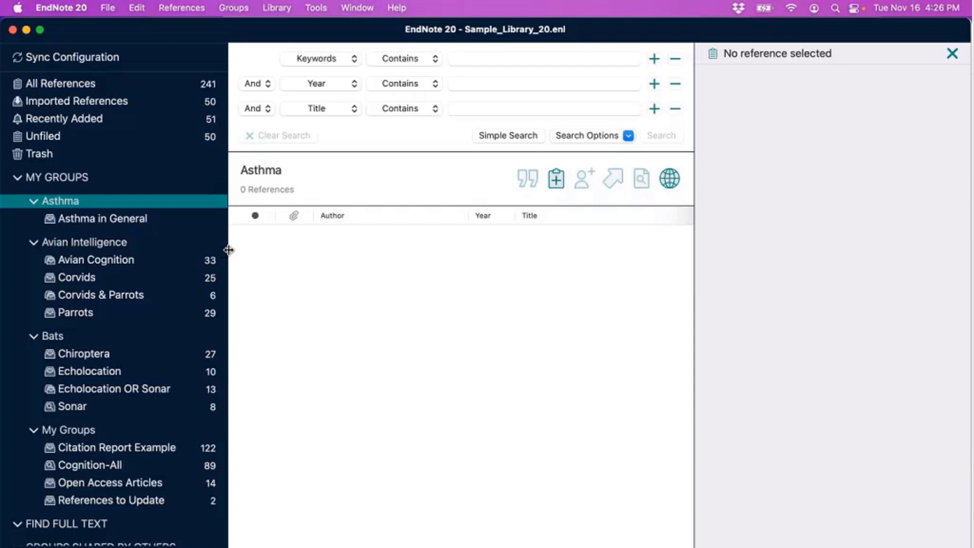
# Step: Add all unfiled references to the Asthma in General group and display that group's references
pyautogui.click(172, 137)
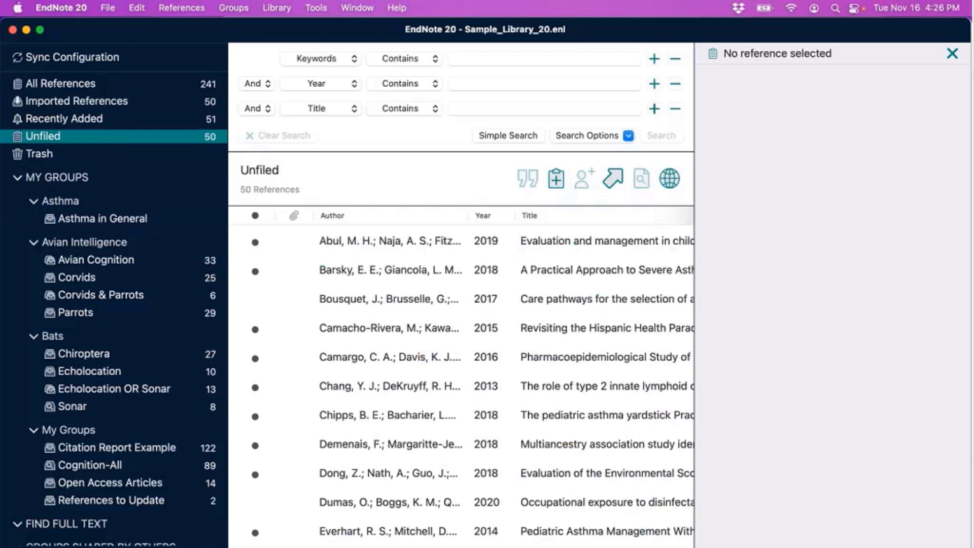
pyautogui.click(419, 391)
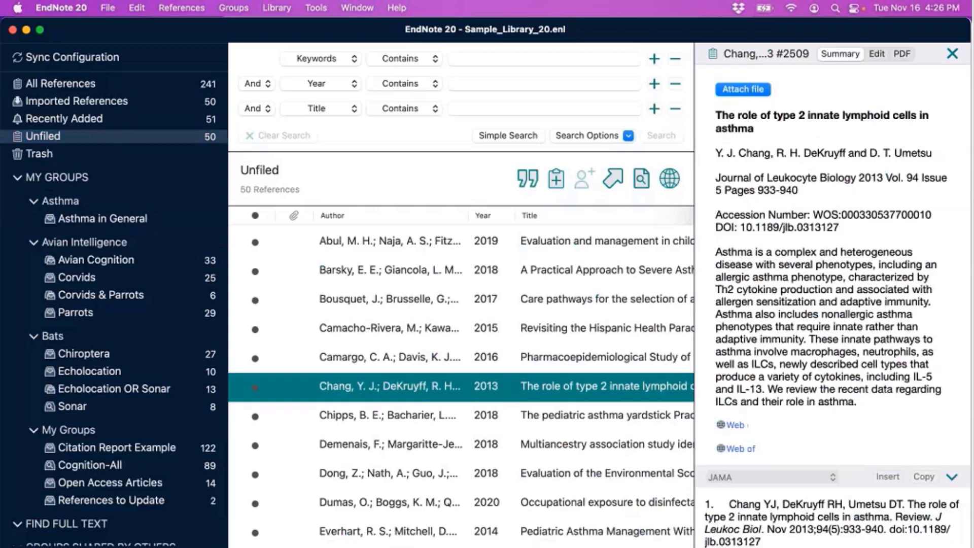
pyautogui.click(145, 6)
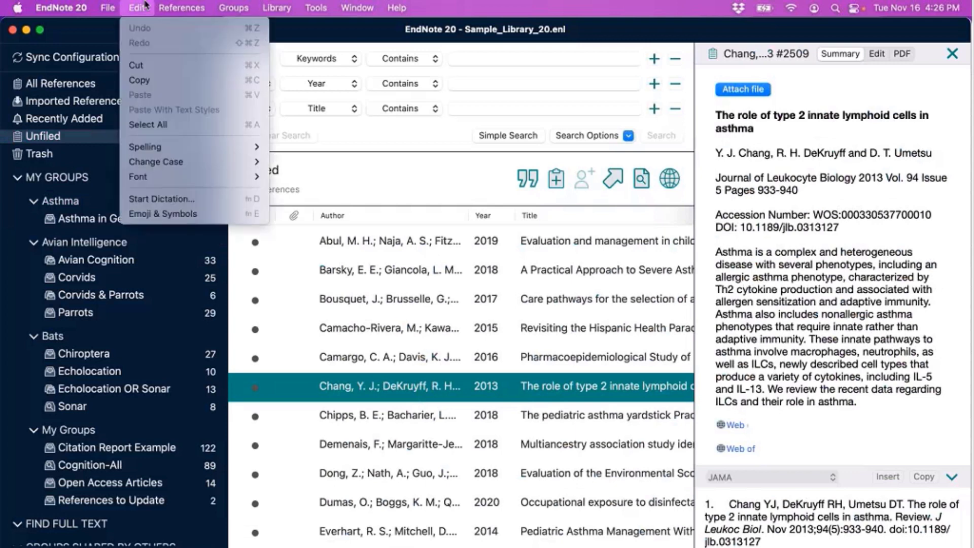
pyautogui.click(168, 127)
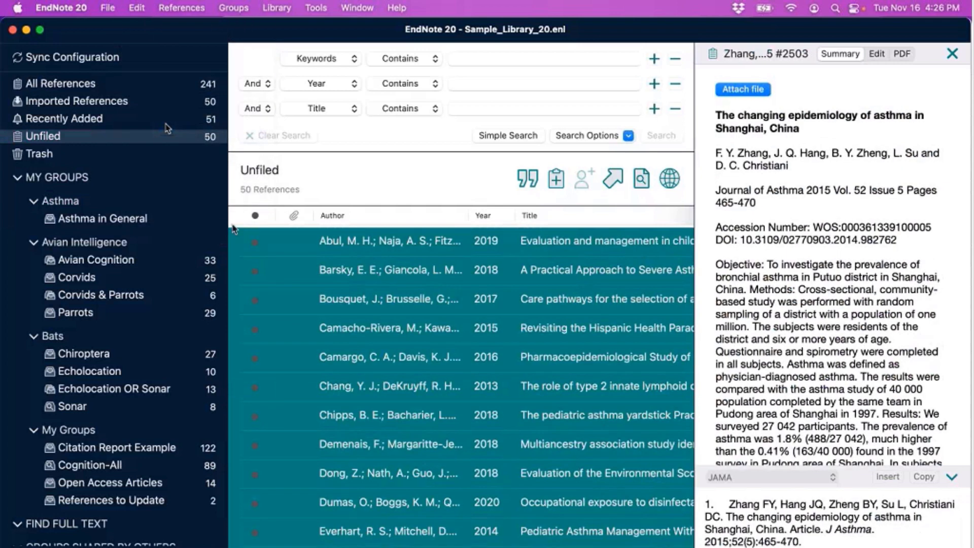
pyautogui.moveTo(355, 292); pyautogui.dragTo(256, 261)
pyautogui.click(233, 7)
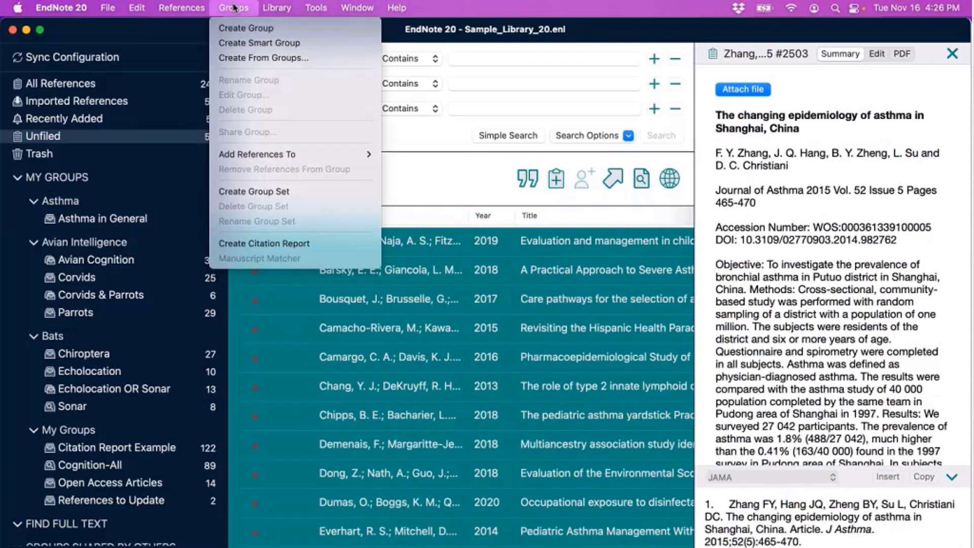
pyautogui.moveTo(340, 152)
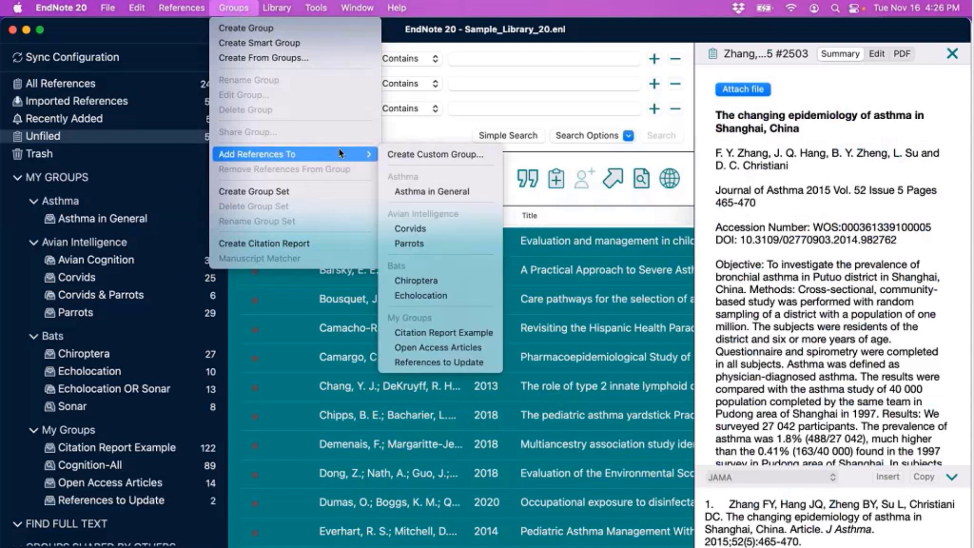
pyautogui.click(391, 191)
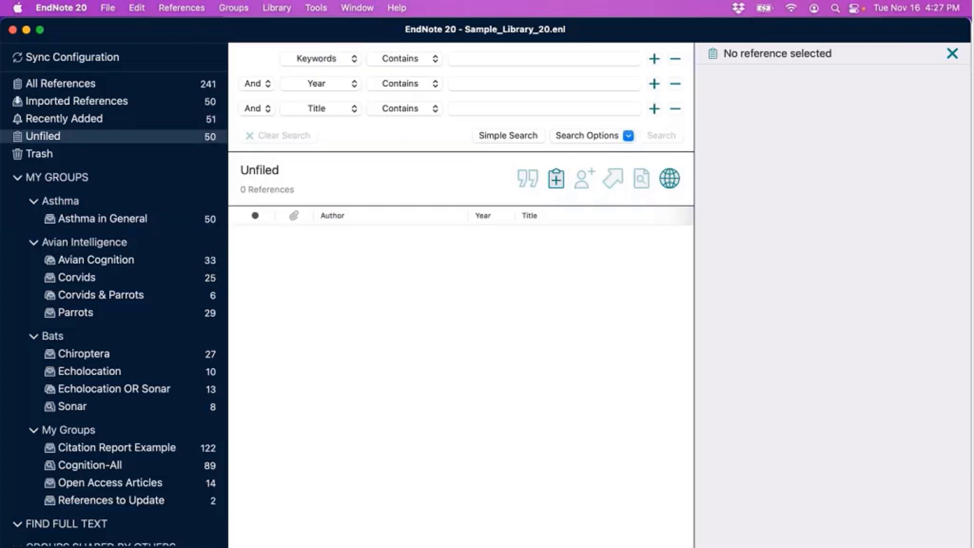
pyautogui.click(105, 219)
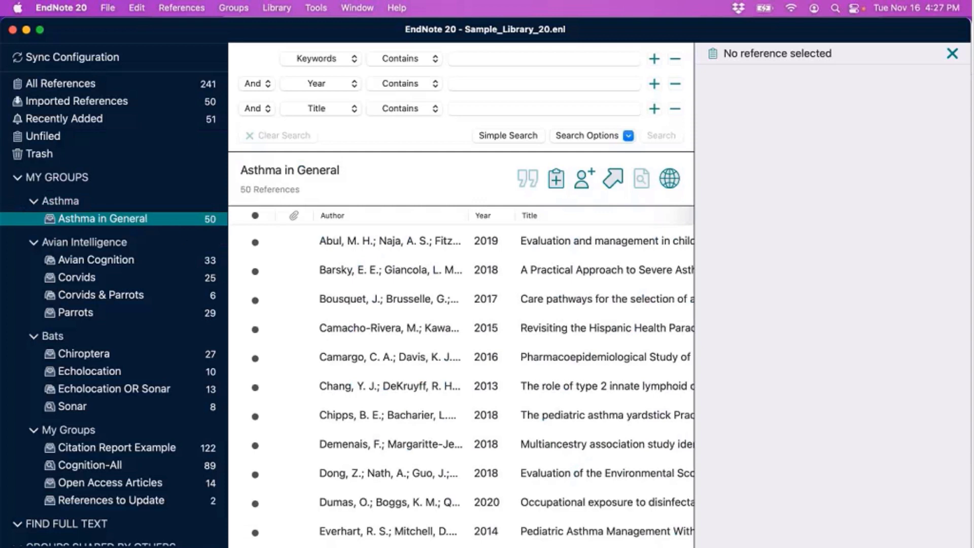
pyautogui.scroll(-1, 133, 94)
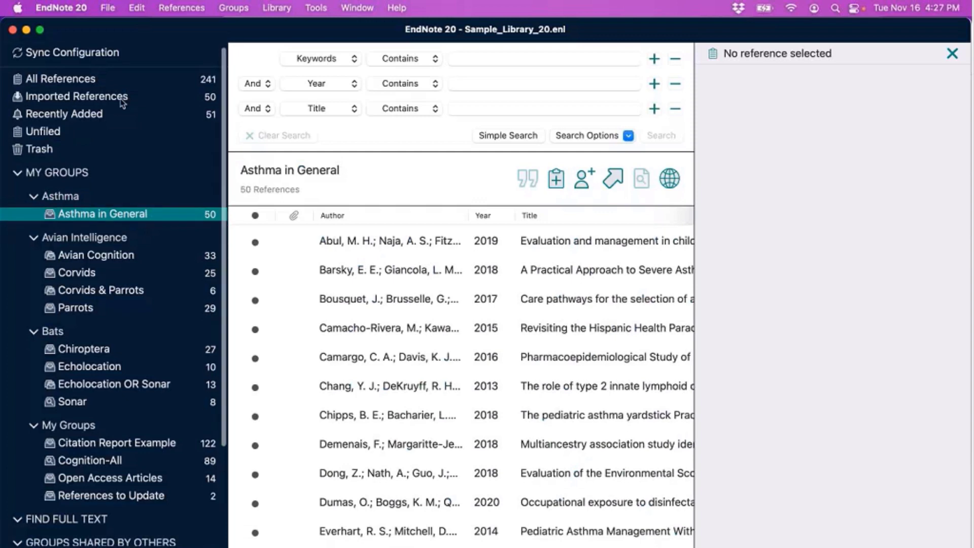
pyautogui.scroll(1, 122, 98)
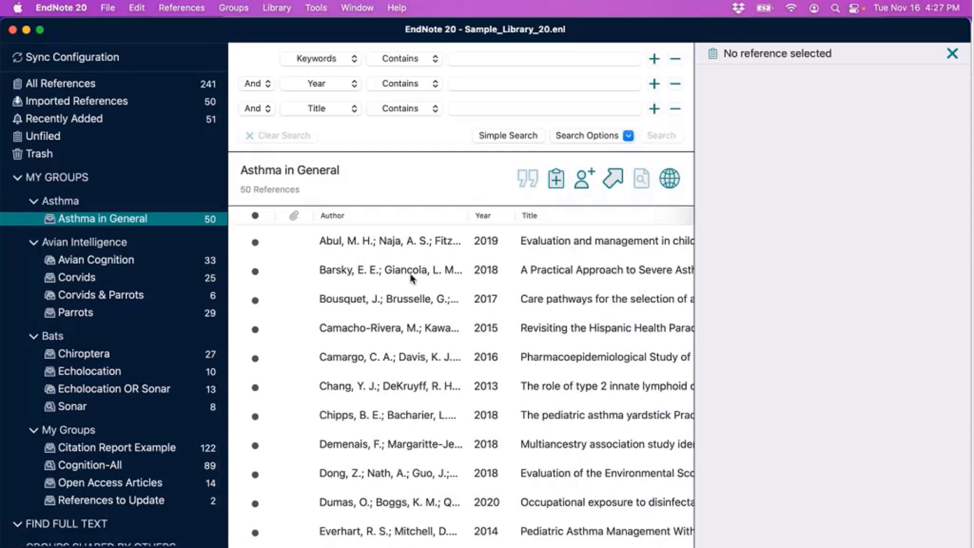
# Step: Switch to Firefox, close the Web of Science results page and search PubMed for asthma
pyautogui.click(435, 547)
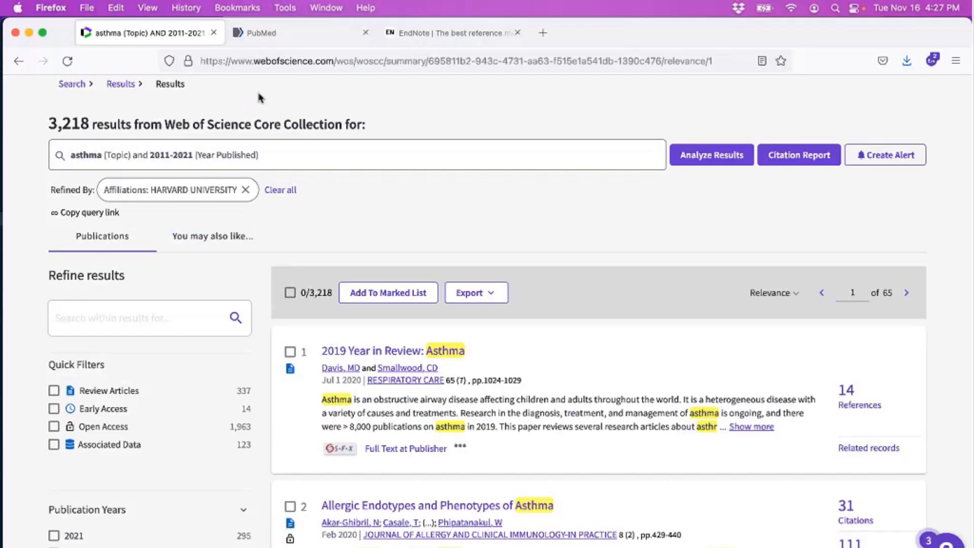
pyautogui.click(213, 32)
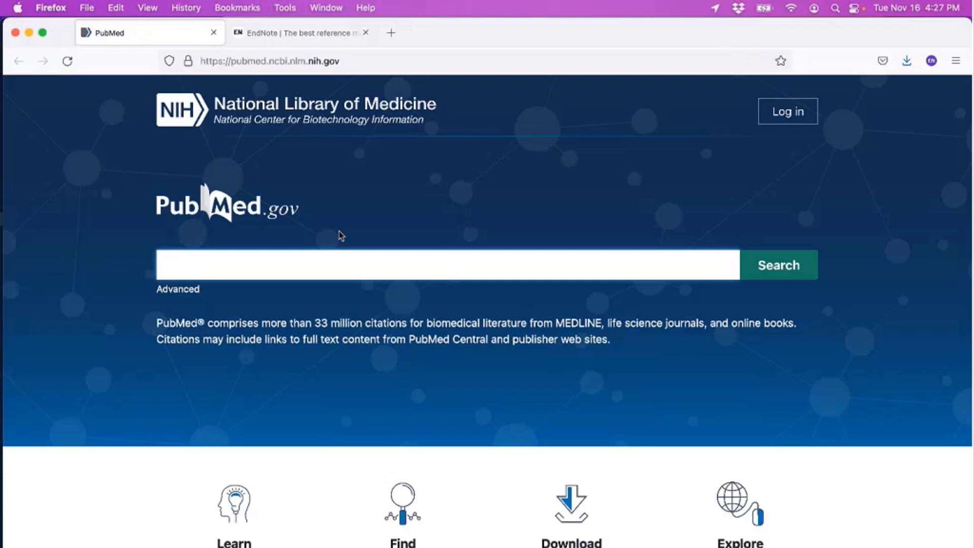
pyautogui.write('asthma')
pyautogui.press('Return')
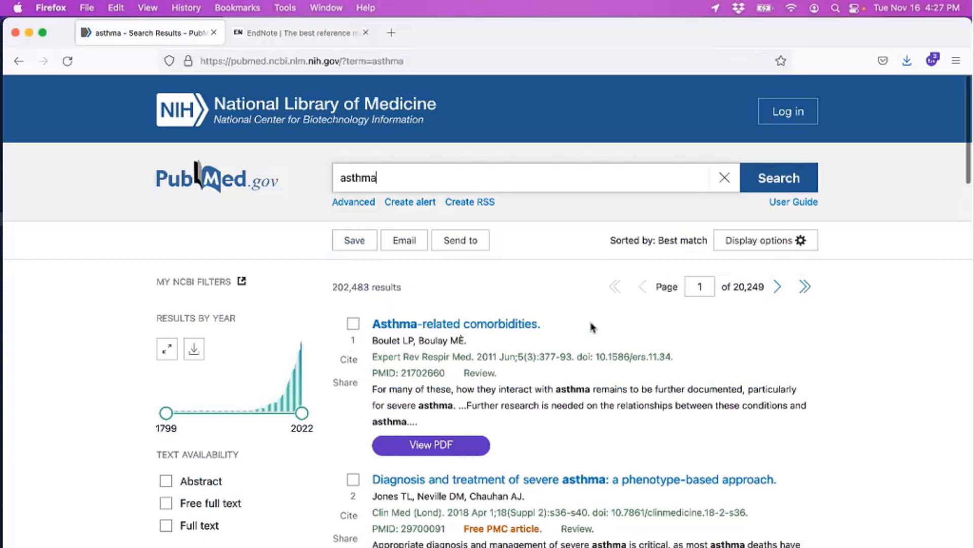
pyautogui.scroll(-2, 591, 327)
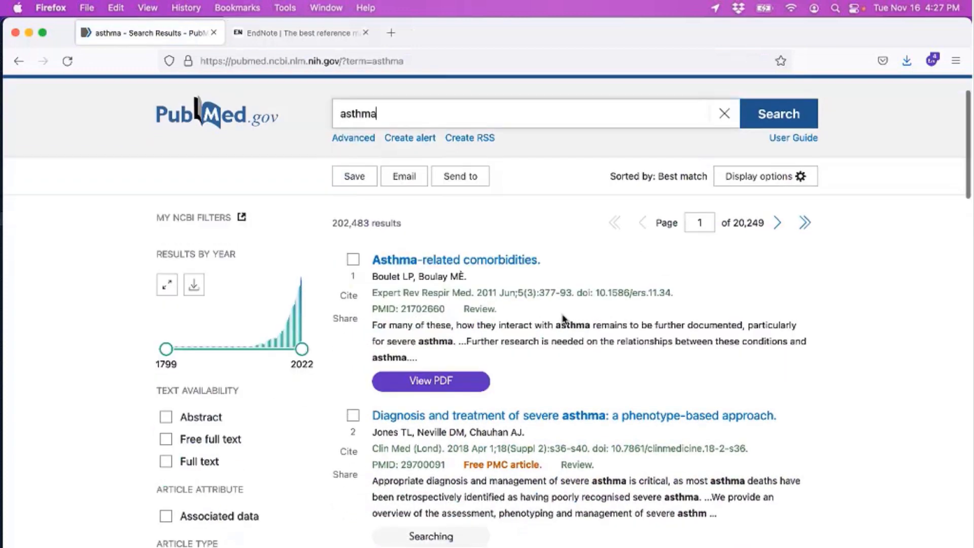
pyautogui.click(354, 258)
pyautogui.scroll(-3, 356, 266)
pyautogui.click(353, 462)
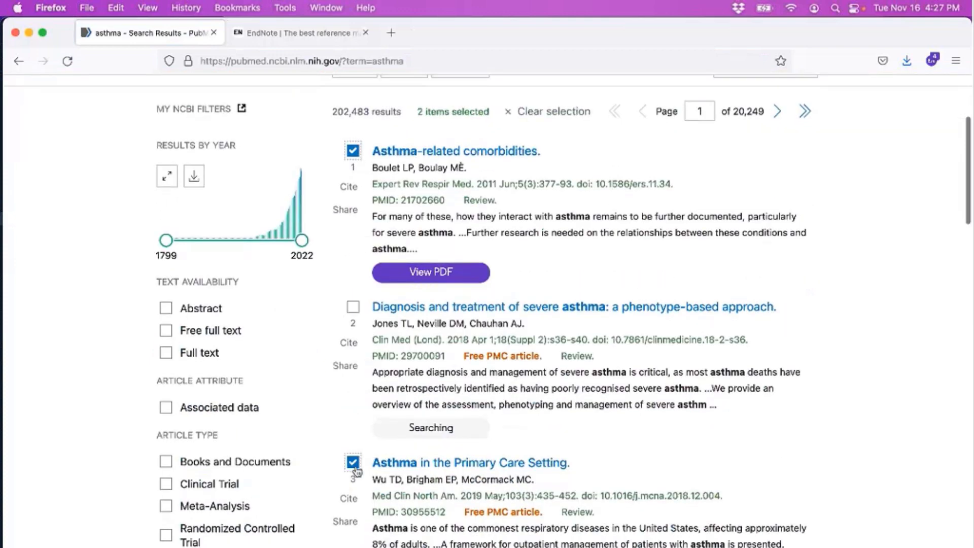
pyautogui.scroll(-4, 355, 460)
pyautogui.scroll(4, 357, 458)
pyautogui.click(355, 454)
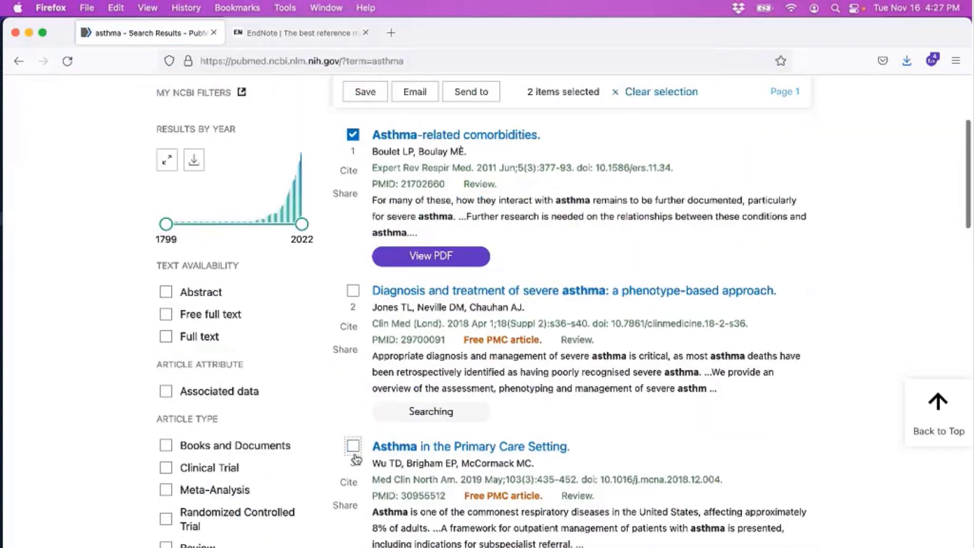
pyautogui.click(356, 136)
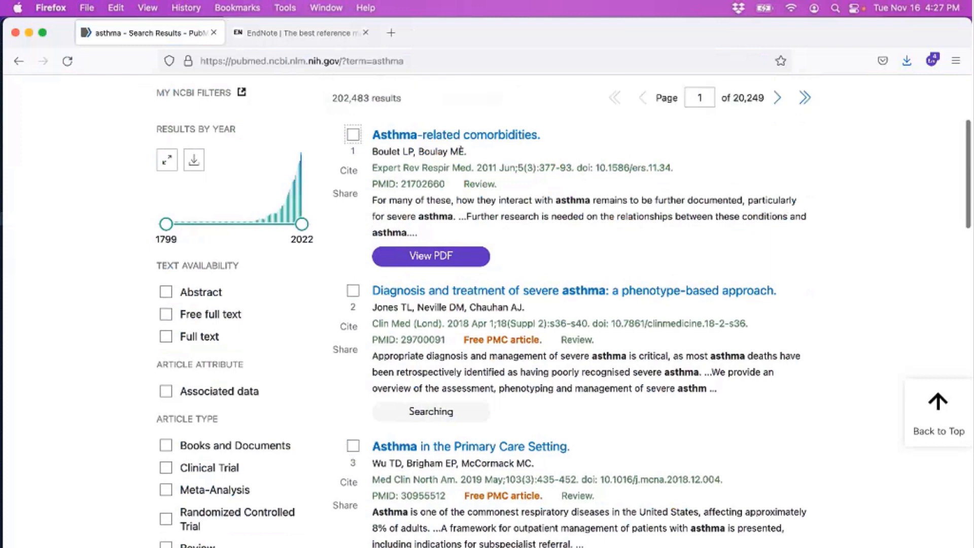
pyautogui.scroll(5, 350, 153)
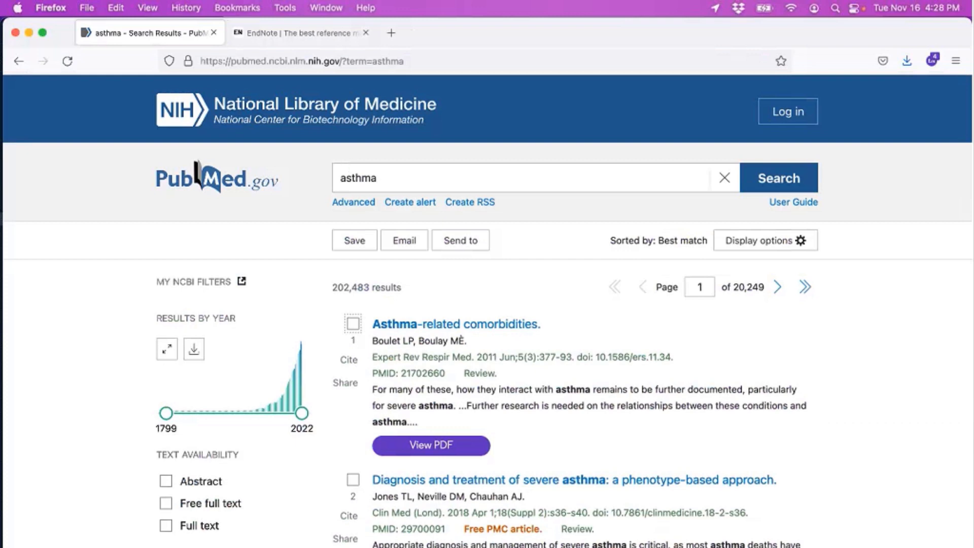
# Step: Set the PubMed search results to show 50 items per page
pyautogui.scroll(-15, 917, 350)
pyautogui.scroll(-10, 917, 353)
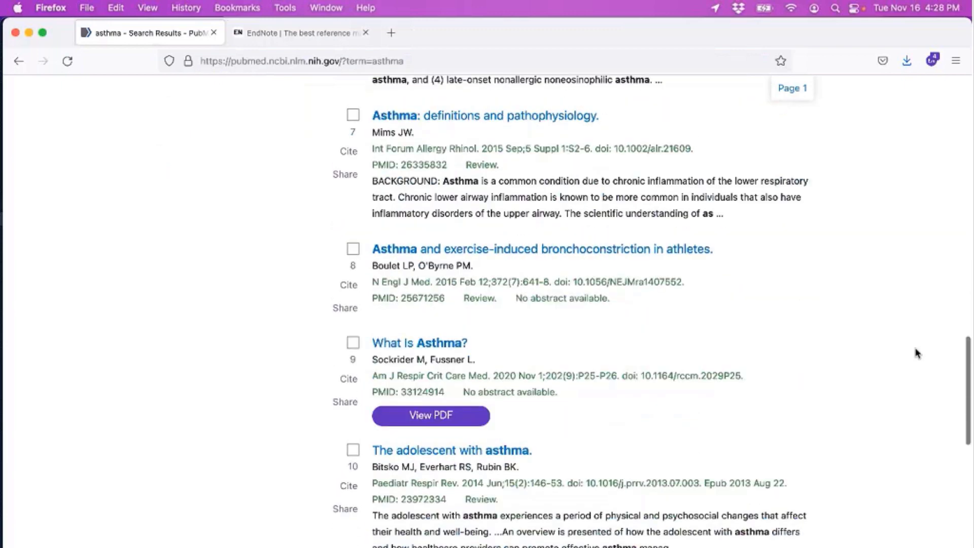
pyautogui.scroll(6, 923, 345)
pyautogui.scroll(20, 921, 336)
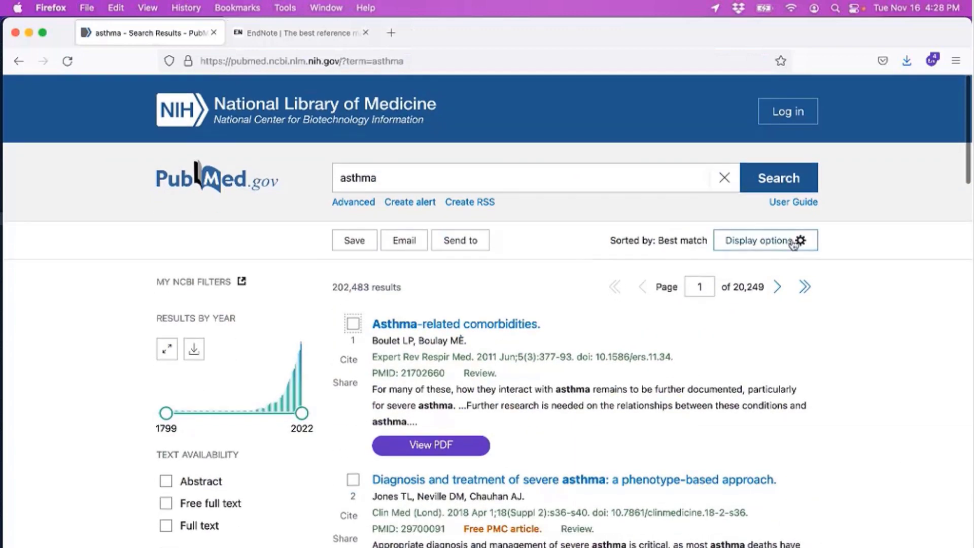
pyautogui.click(795, 244)
pyautogui.click(715, 368)
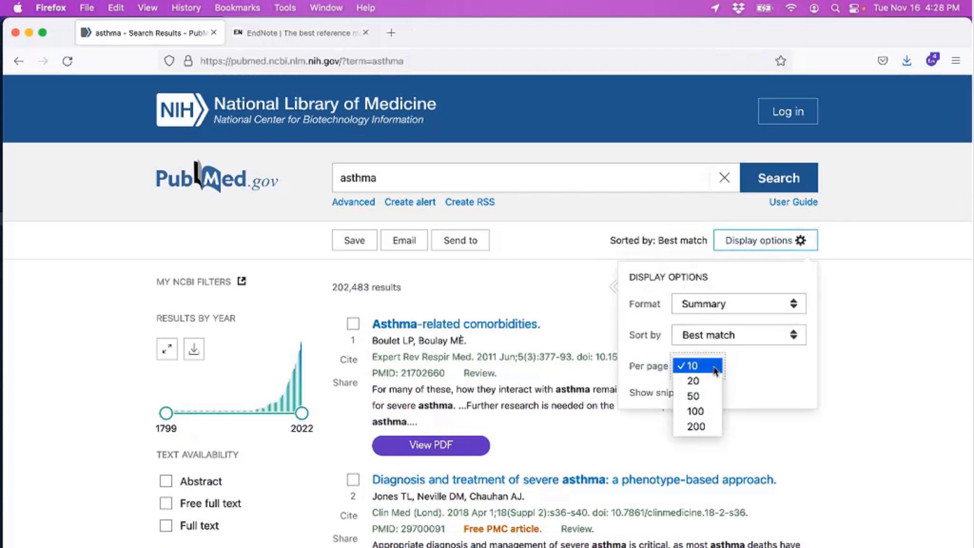
pyautogui.click(710, 397)
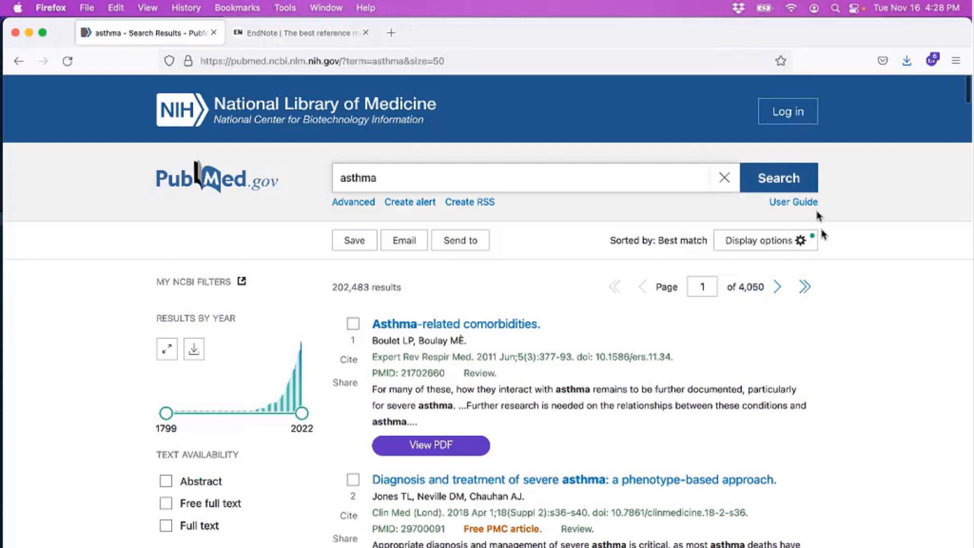
# Step: Set the PubMed search results to show 100 items per page
pyautogui.click(811, 240)
pyautogui.click(710, 368)
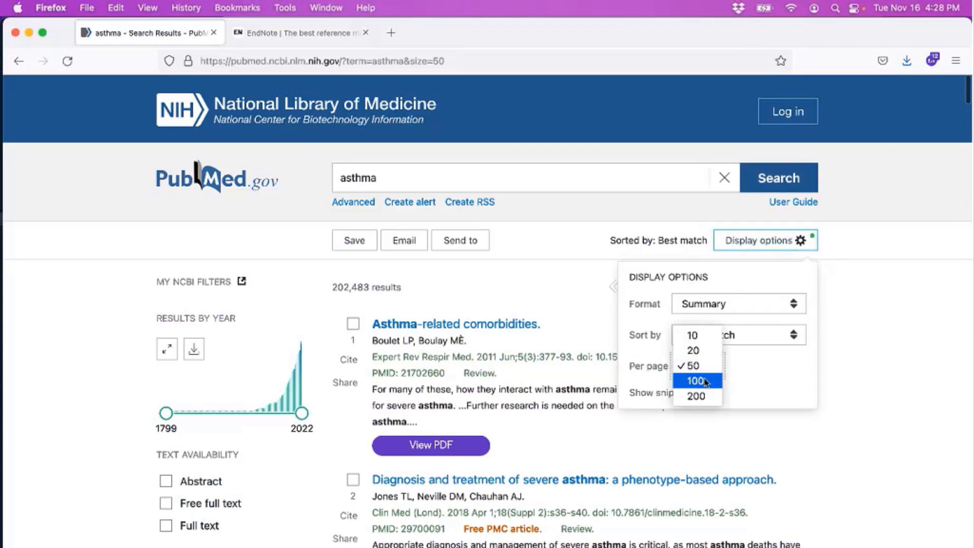
pyautogui.click(706, 382)
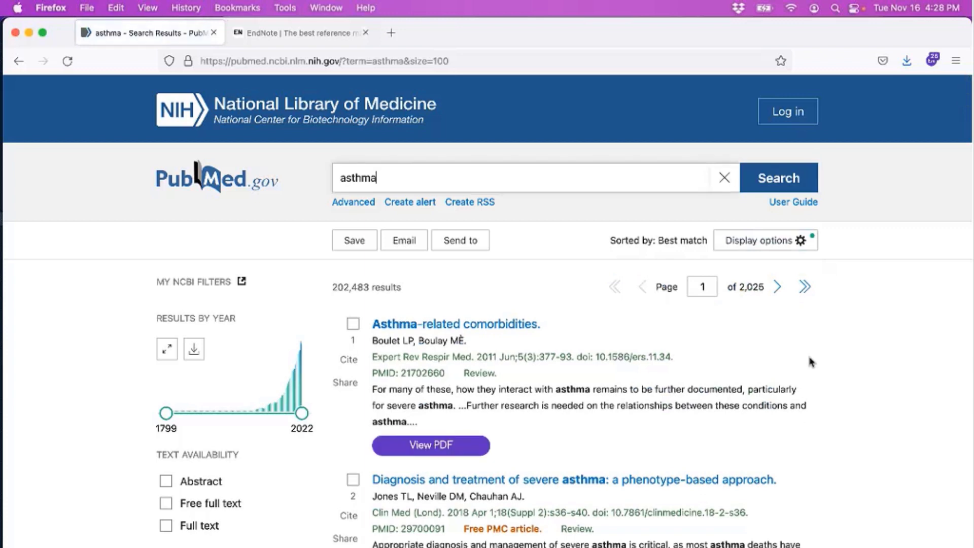
# Step: Create a citation manager file from all results on the current PubMed page
pyautogui.click(480, 252)
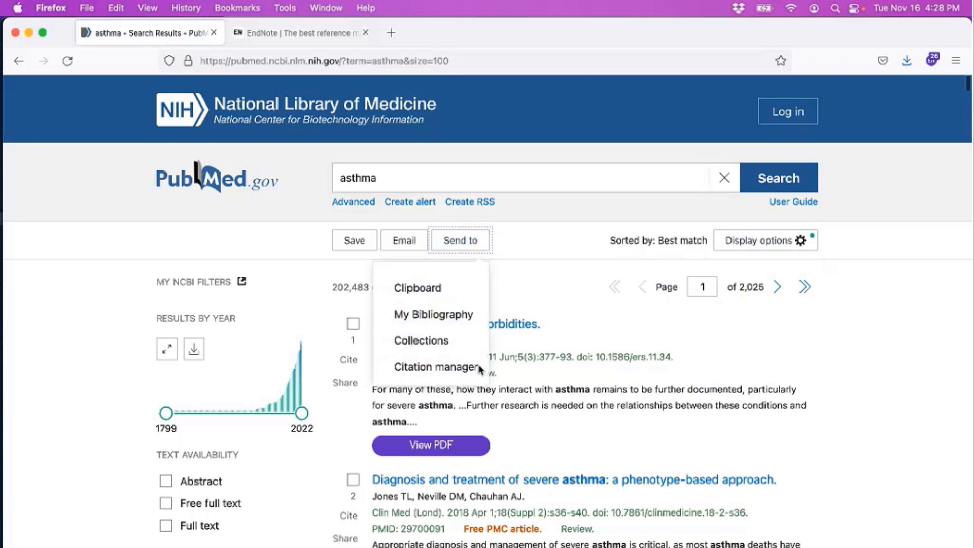
pyautogui.click(472, 369)
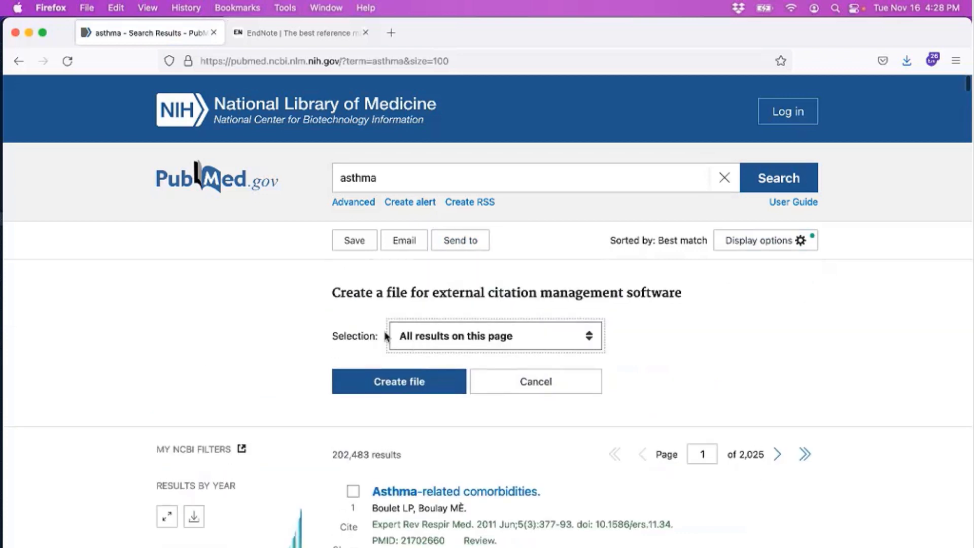
pyautogui.click(501, 346)
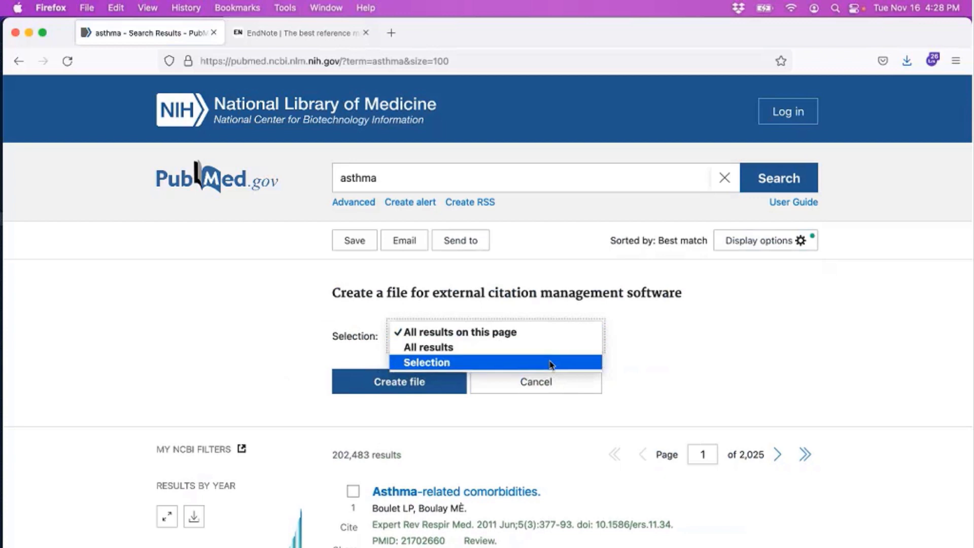
pyautogui.click(681, 311)
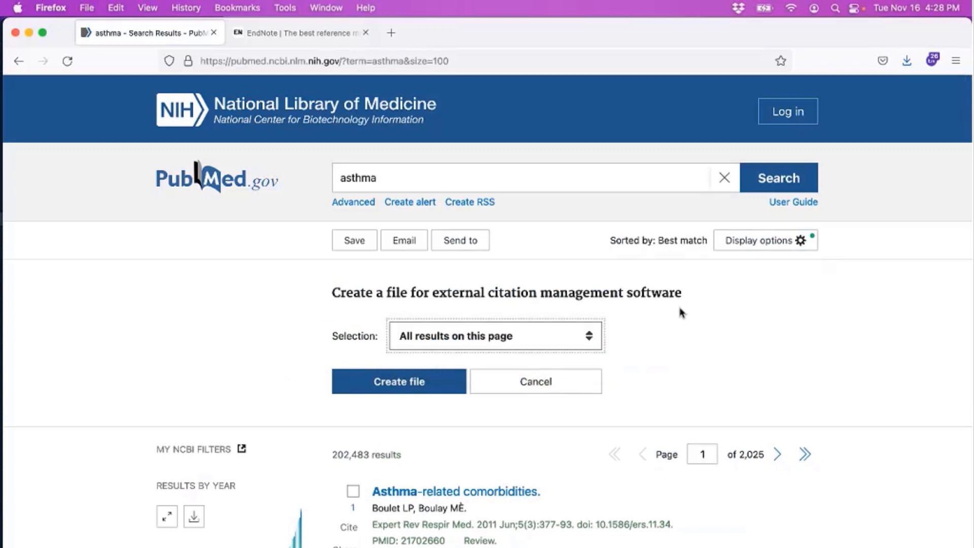
pyautogui.click(409, 381)
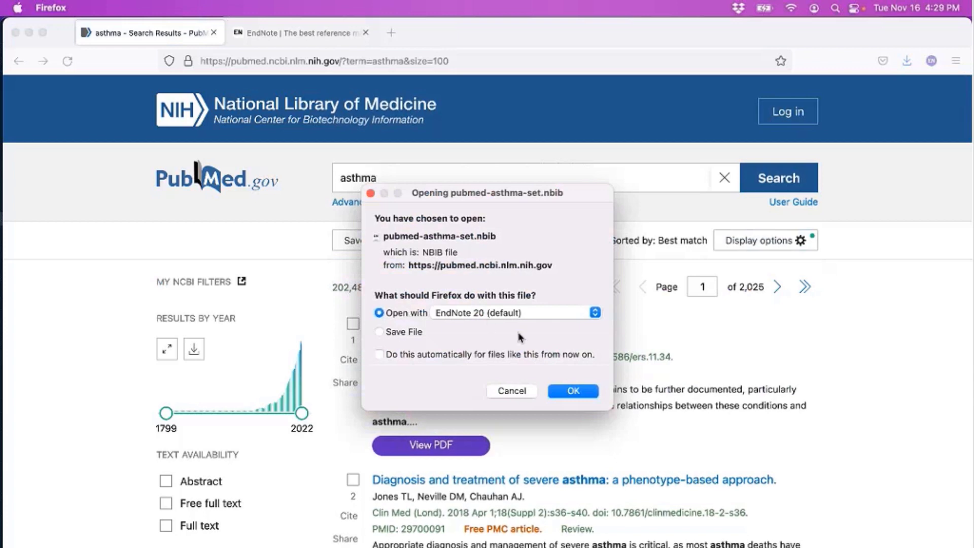
# Step: Open the downloaded pubmed-asthma-set.nbib file with EndNote 20, without making this automatic for similar files
pyautogui.click(380, 355)
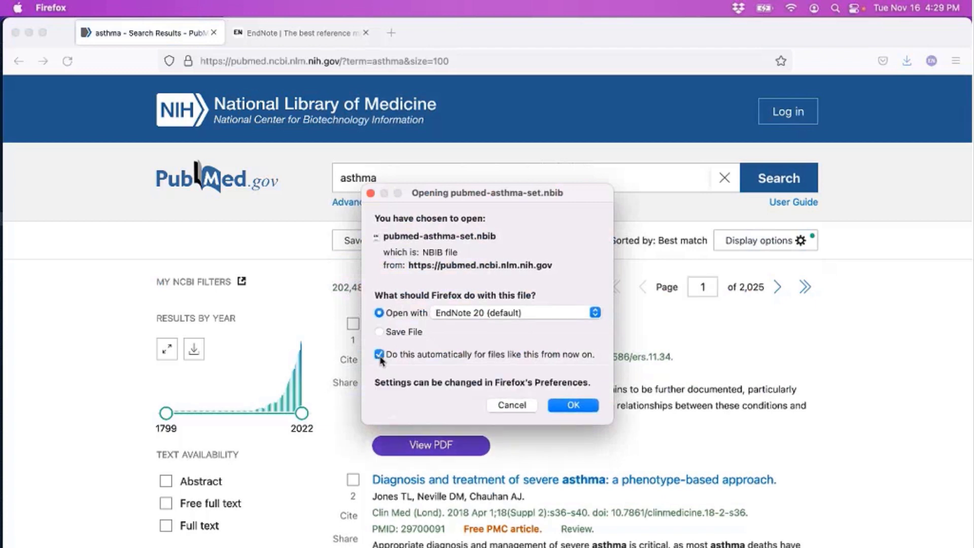
pyautogui.click(379, 355)
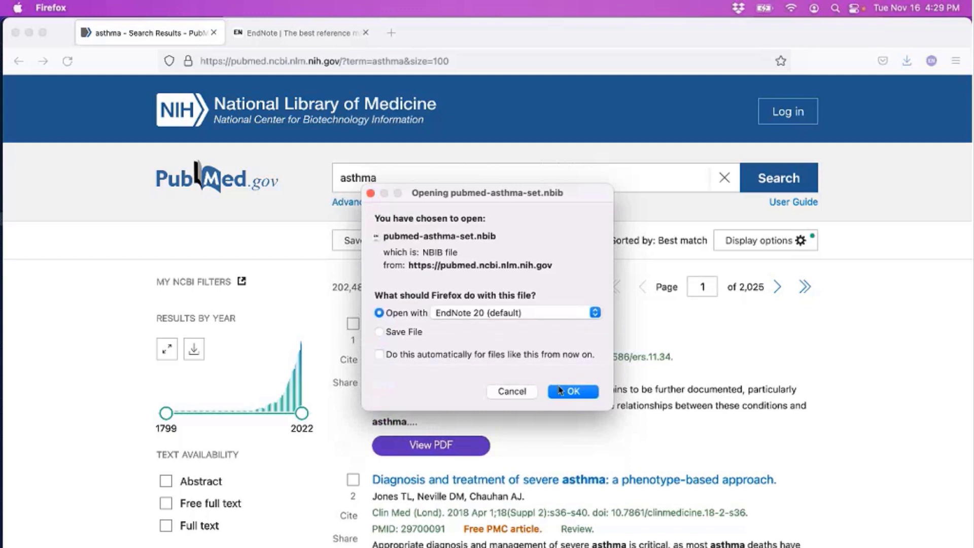
pyautogui.click(560, 394)
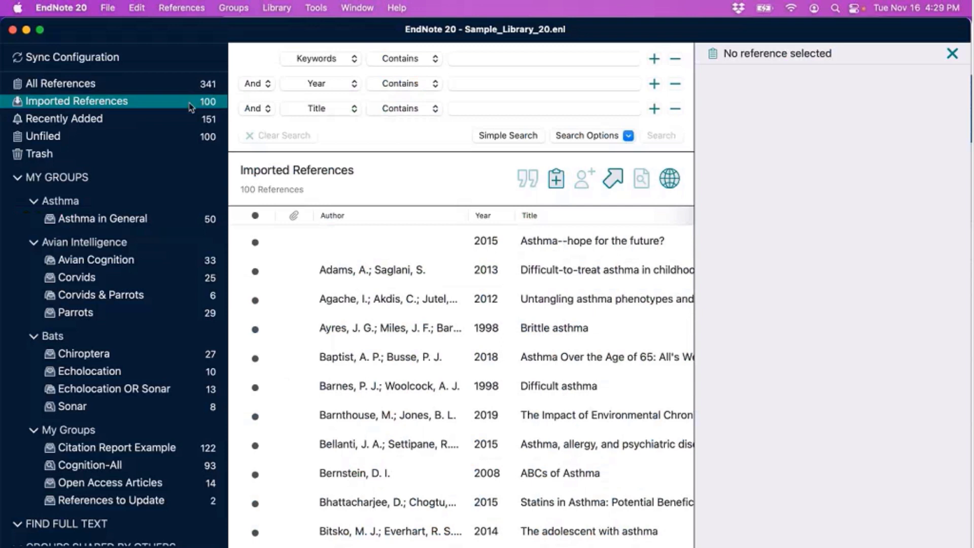
# Step: File all unfiled PubMed references into the Asthma in General group and display that group
pyautogui.click(185, 119)
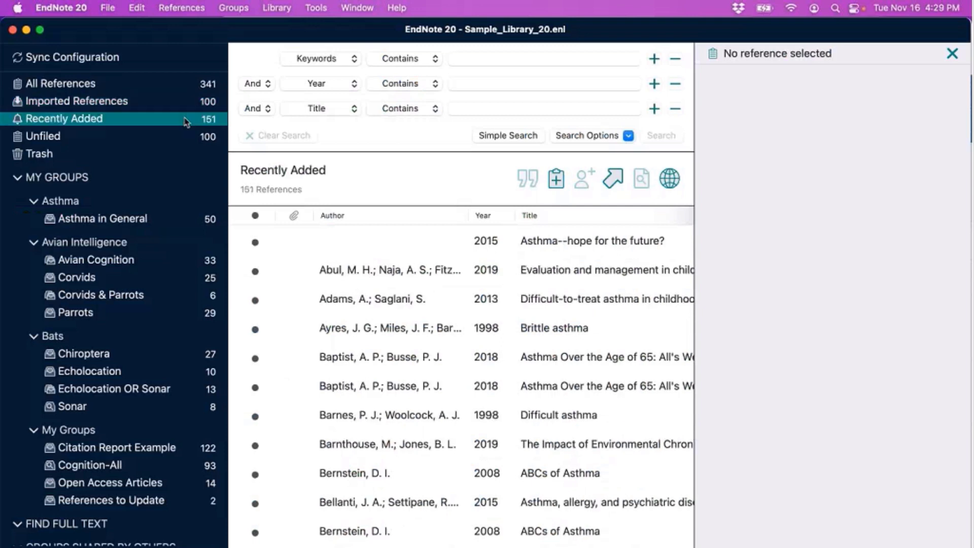
pyautogui.click(184, 136)
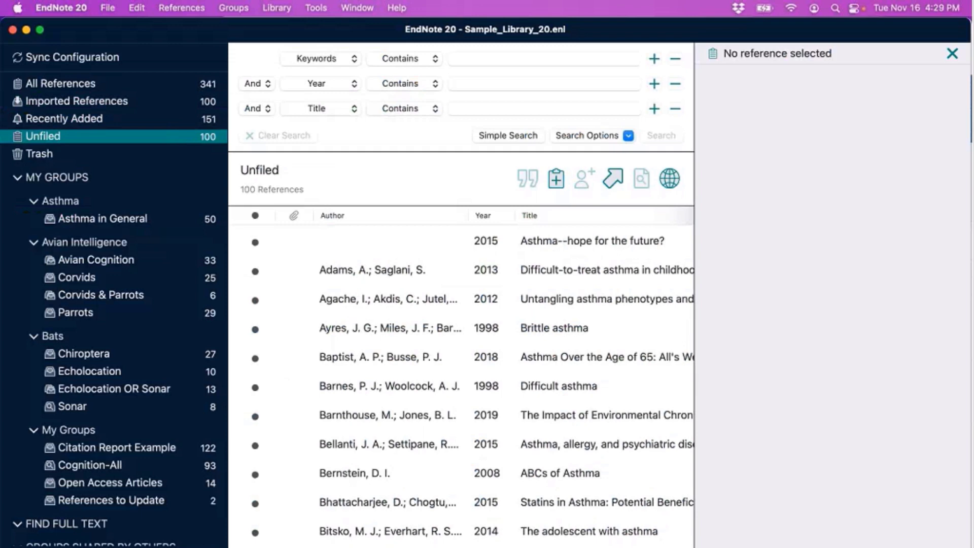
pyautogui.click(338, 307)
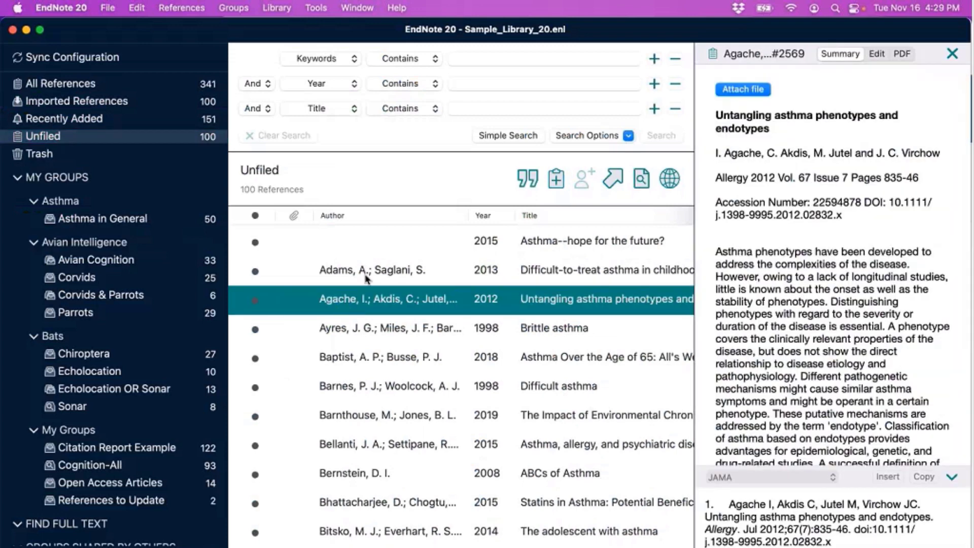
pyautogui.press('super+a')
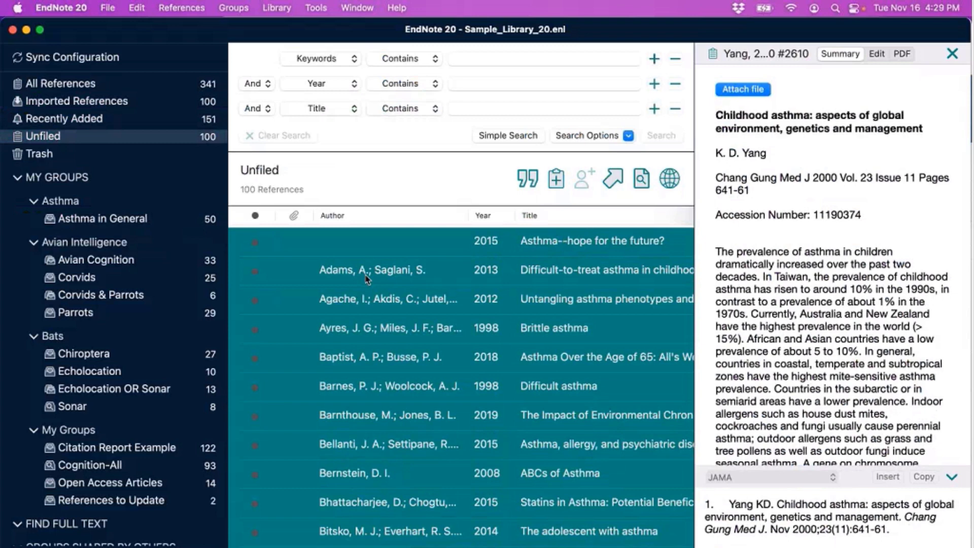
pyautogui.moveTo(341, 269); pyautogui.dragTo(179, 226)
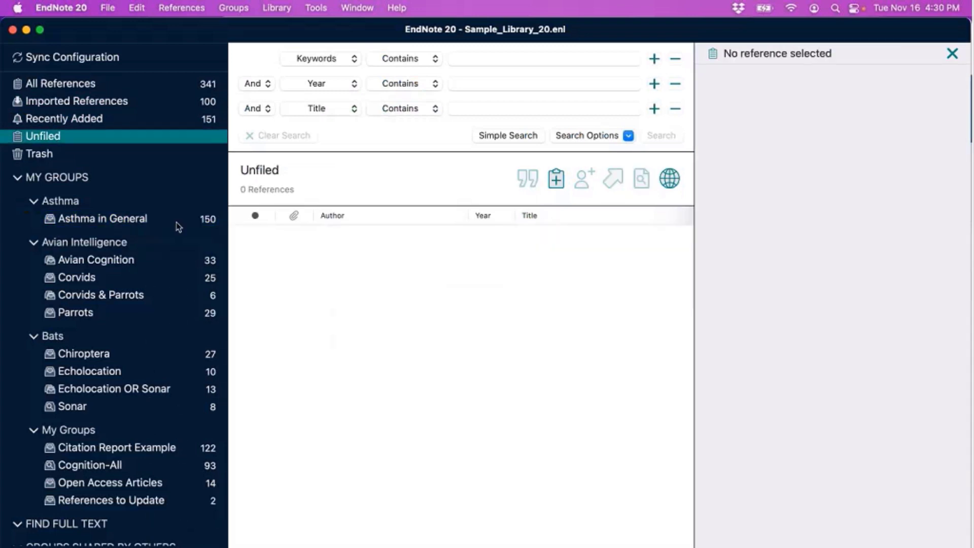
pyautogui.click(179, 227)
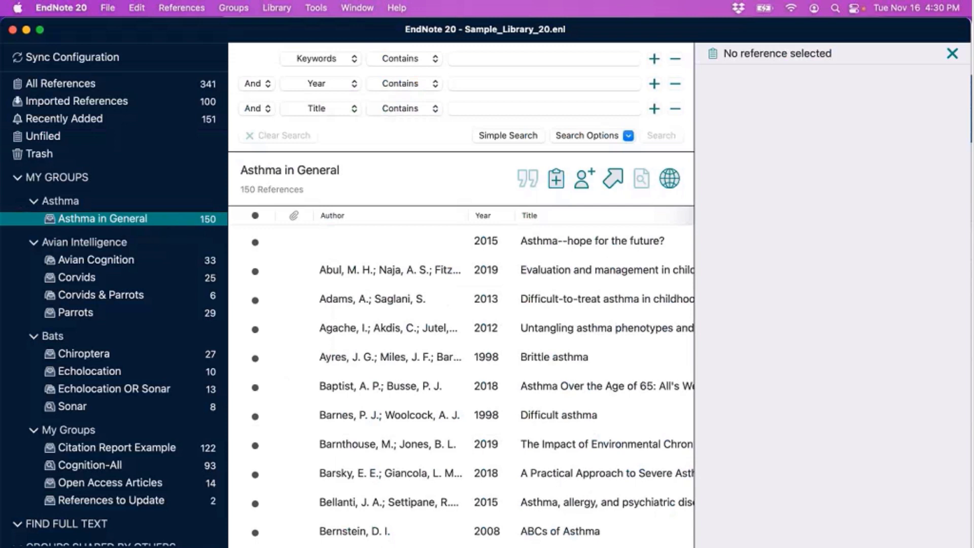
# Step: Open the installation web page of the EndNote Click browser extension from EndNote
pyautogui.click(435, 547)
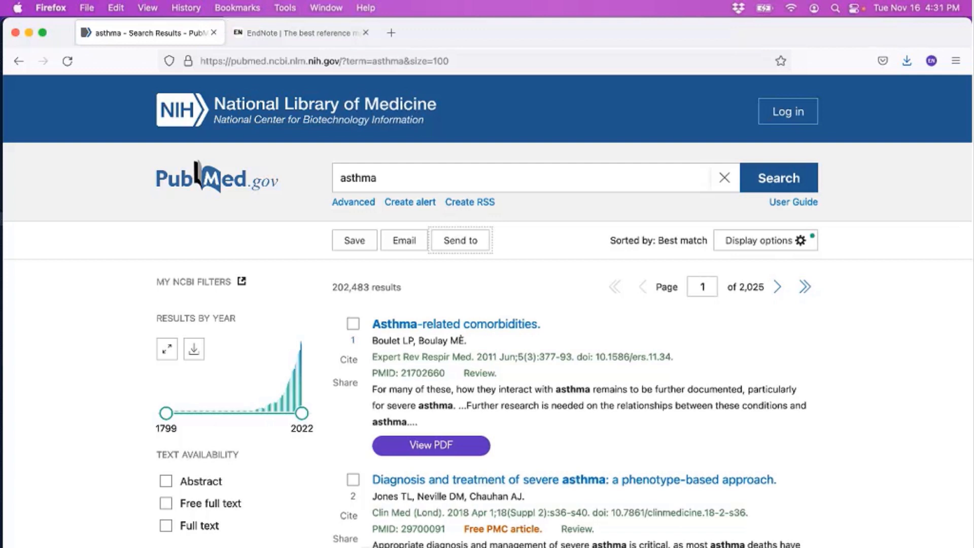
pyautogui.press('super+Tab')
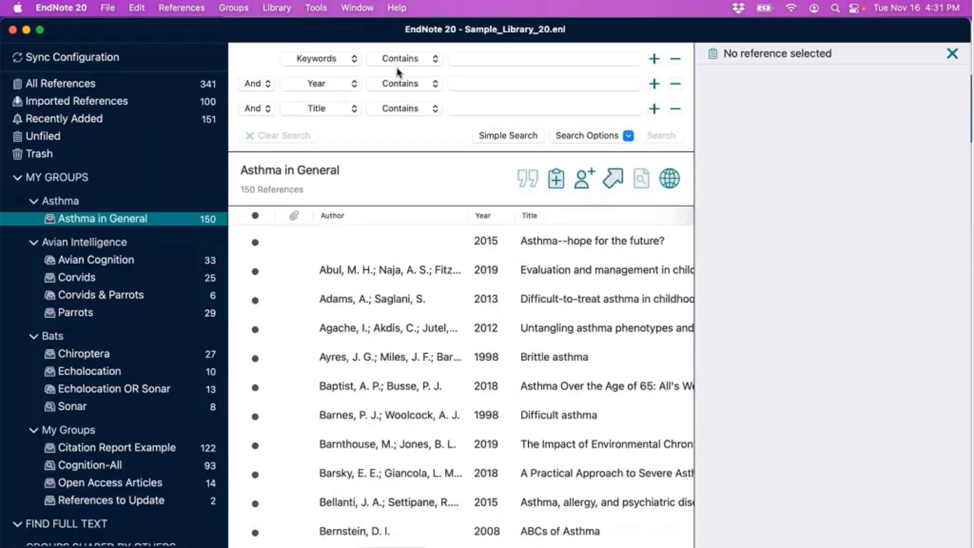
pyautogui.click(317, 8)
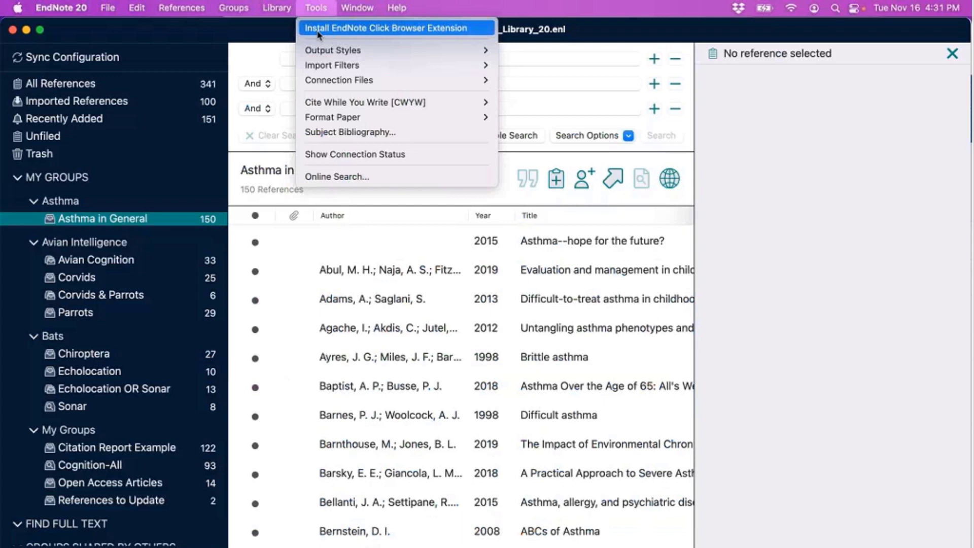
pyautogui.click(318, 32)
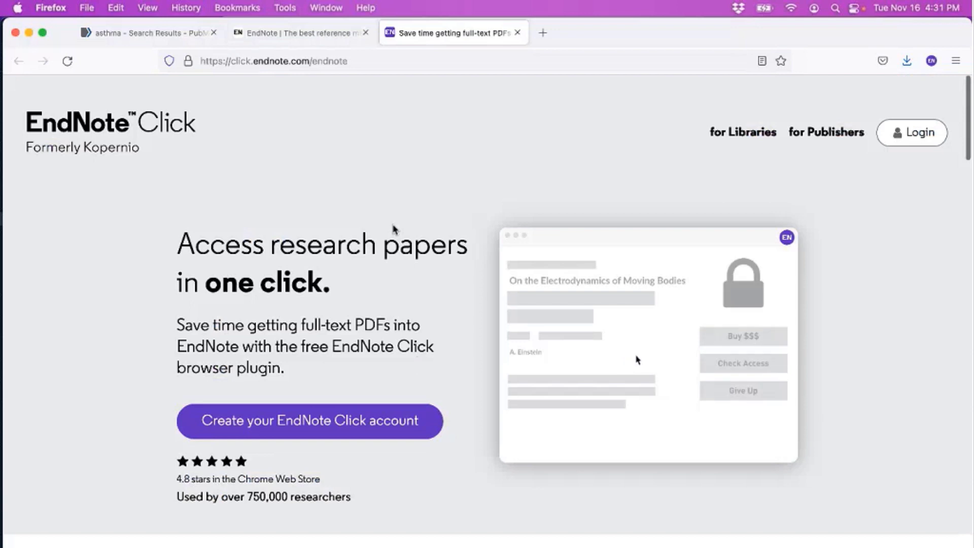
# Step: View the EndNote Click extension's popup in Firefox, then close its web page and return to the PubMed results
pyautogui.click(933, 61)
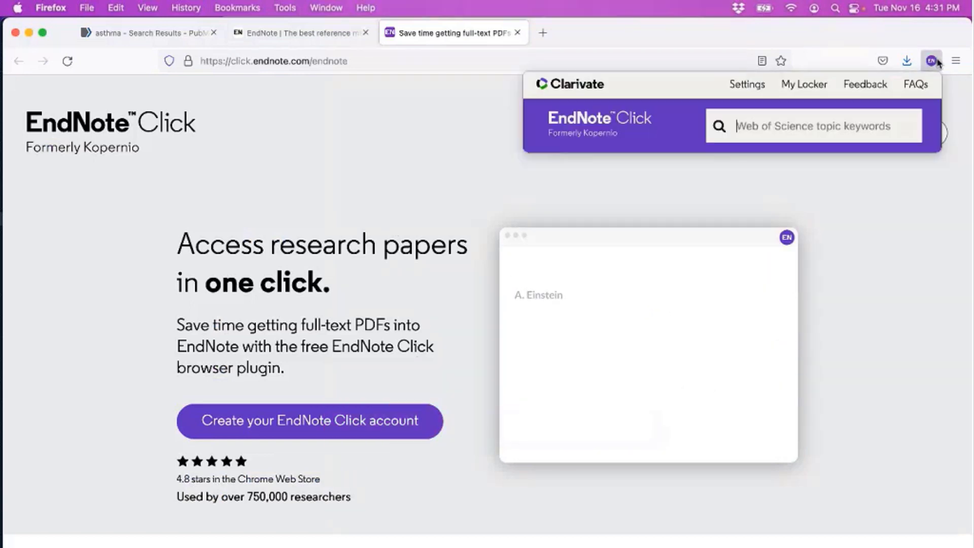
pyautogui.click(937, 62)
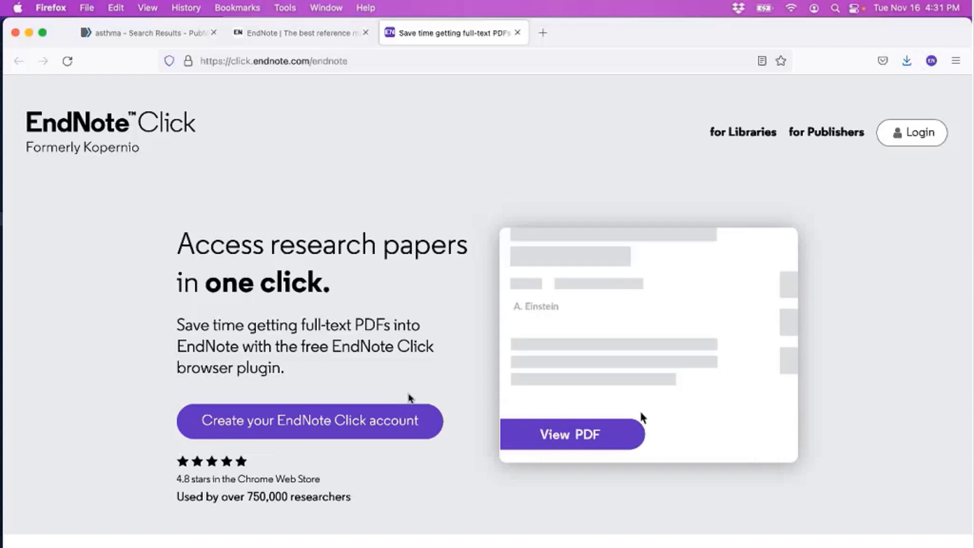
pyautogui.click(517, 33)
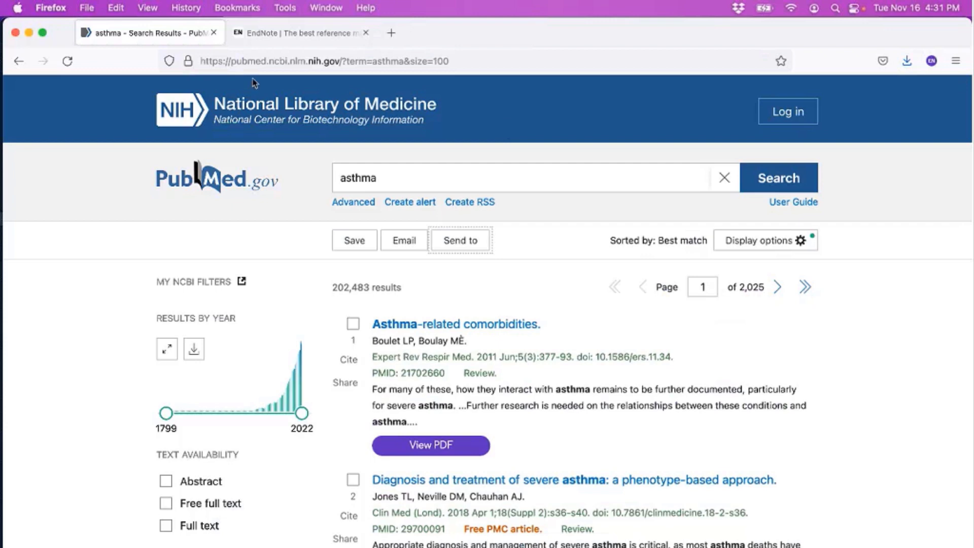
pyautogui.click(254, 36)
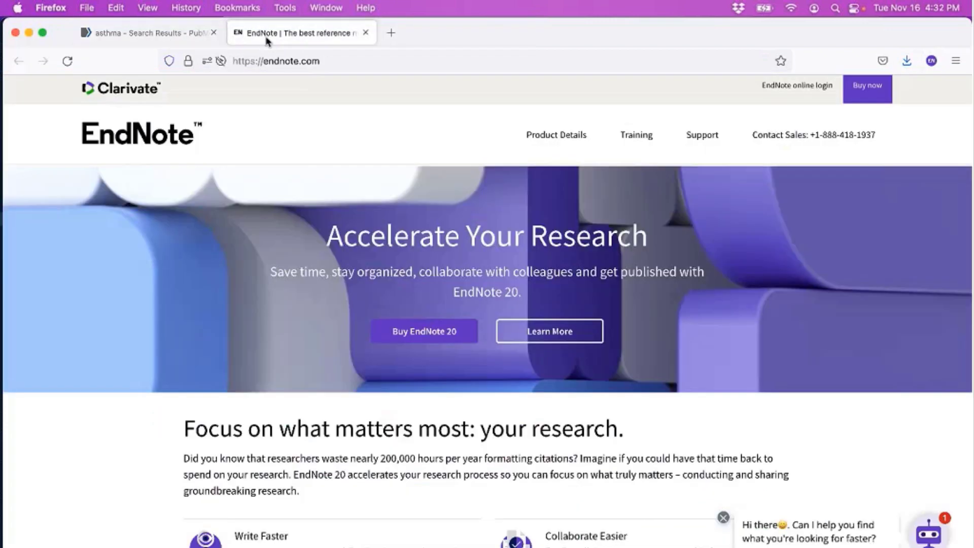
pyautogui.click(182, 35)
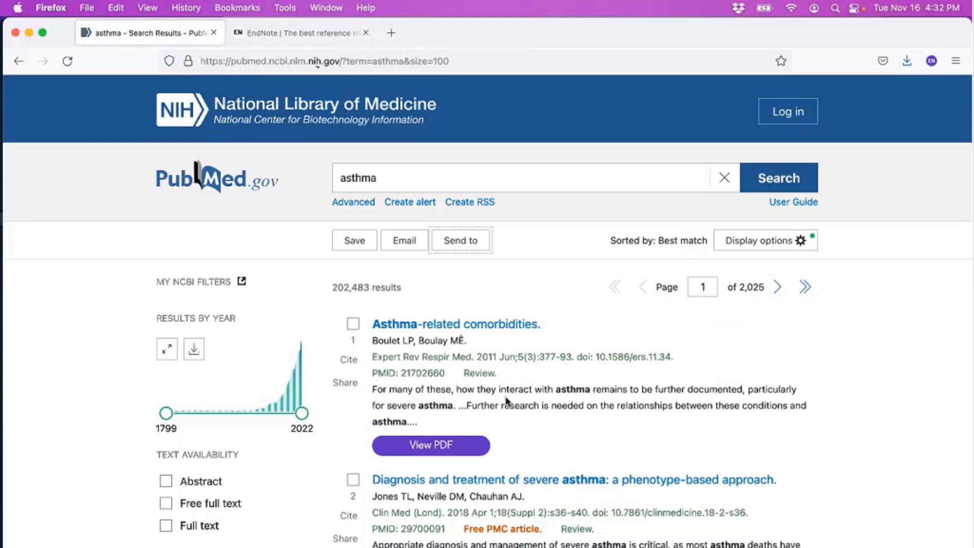
# Step: Open the publisher version PDF of the ninth PubMed asthma result through EndNote Click
pyautogui.scroll(-3, 605, 415)
pyautogui.scroll(-1, 605, 415)
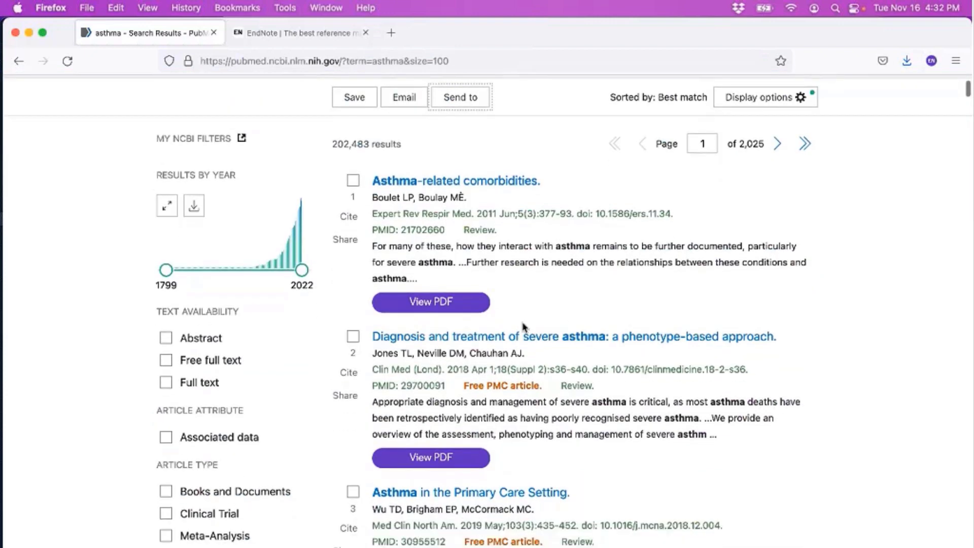
pyautogui.scroll(-1, 511, 464)
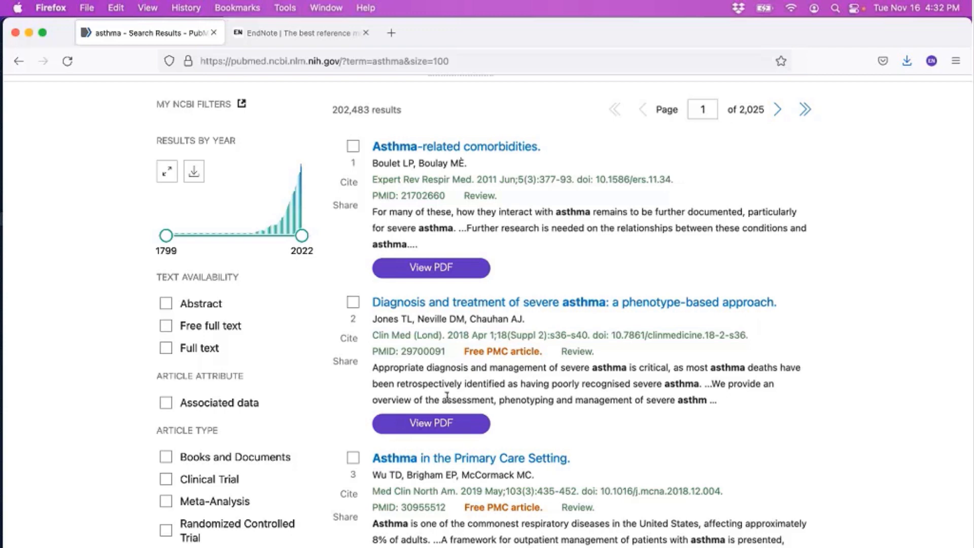
pyautogui.scroll(-3, 498, 457)
pyautogui.scroll(-3, 496, 452)
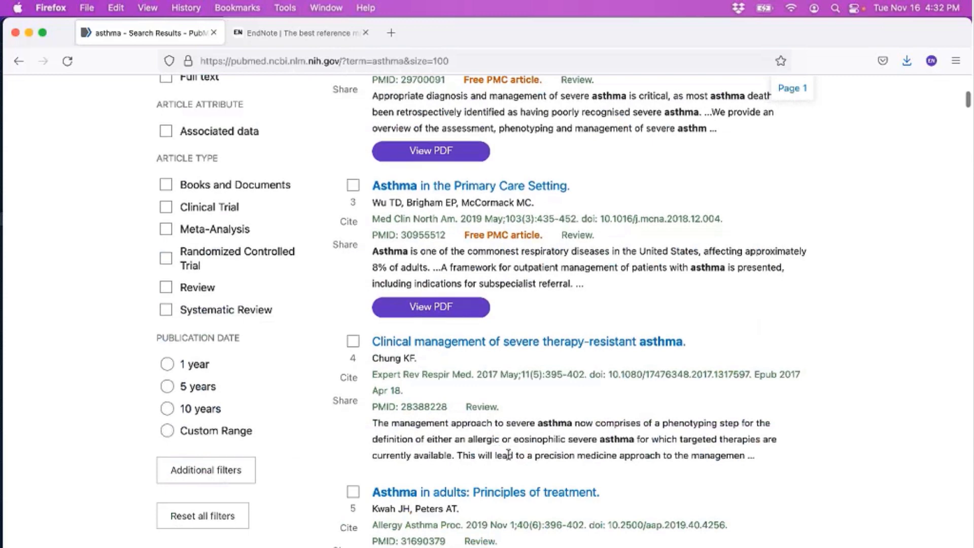
pyautogui.scroll(1, 508, 454)
pyautogui.moveTo(454, 339)
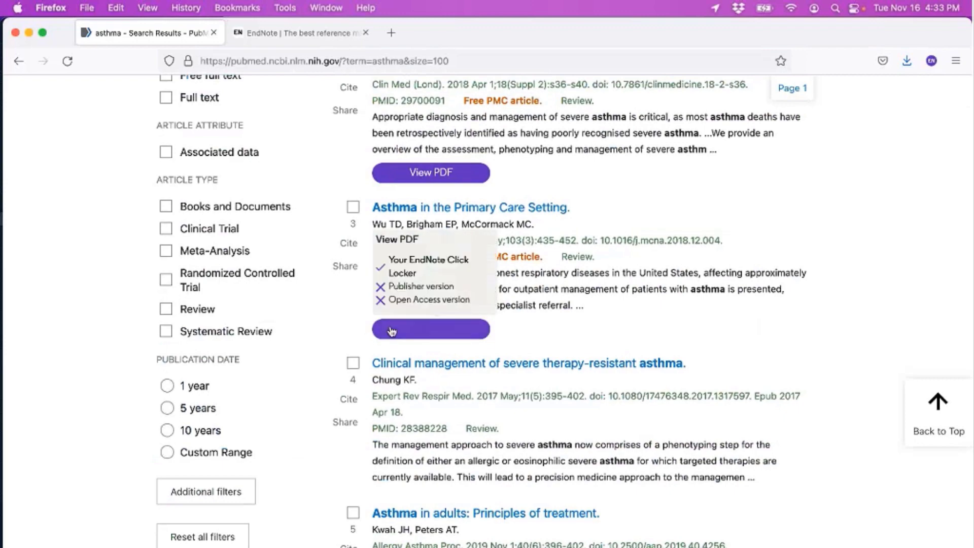
pyautogui.scroll(-5, 512, 458)
pyautogui.scroll(-5, 512, 459)
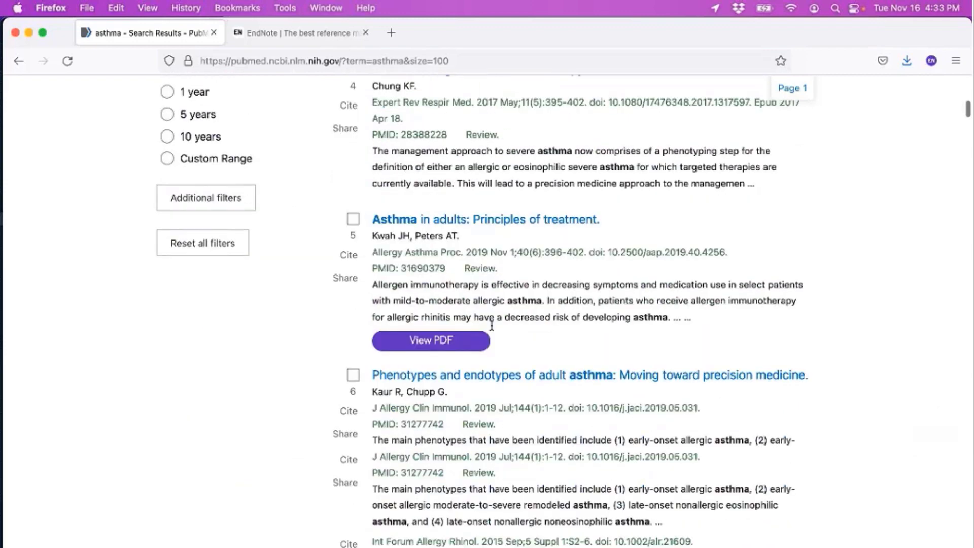
pyautogui.scroll(-15, 512, 458)
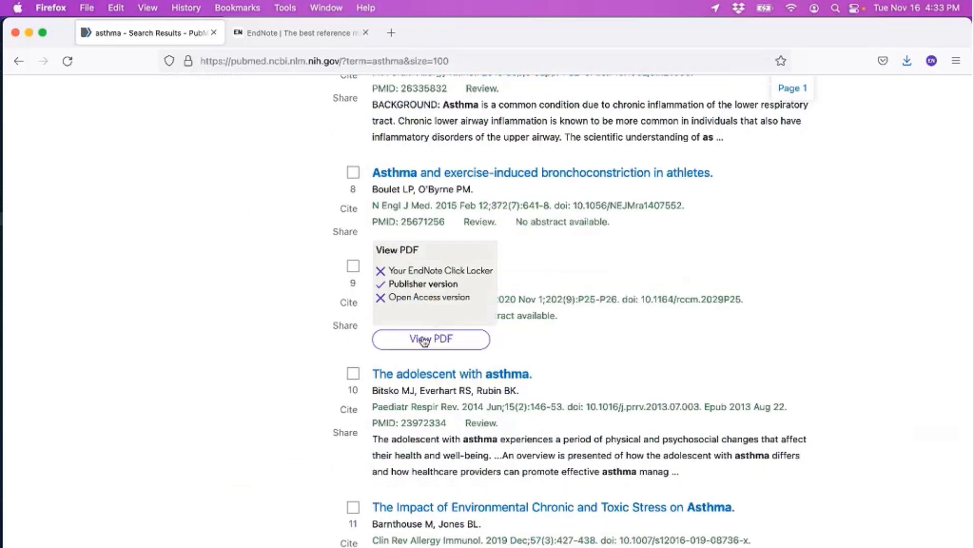
pyautogui.click(433, 343)
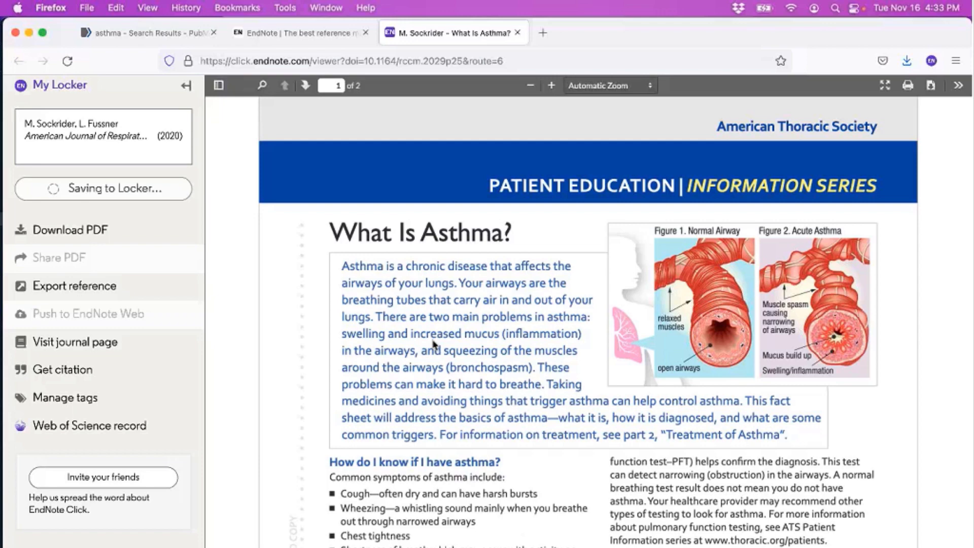
# Step: Export the reference of the What Is Asthma? article from the EndNote Click viewer
pyautogui.scroll(-7, 608, 422)
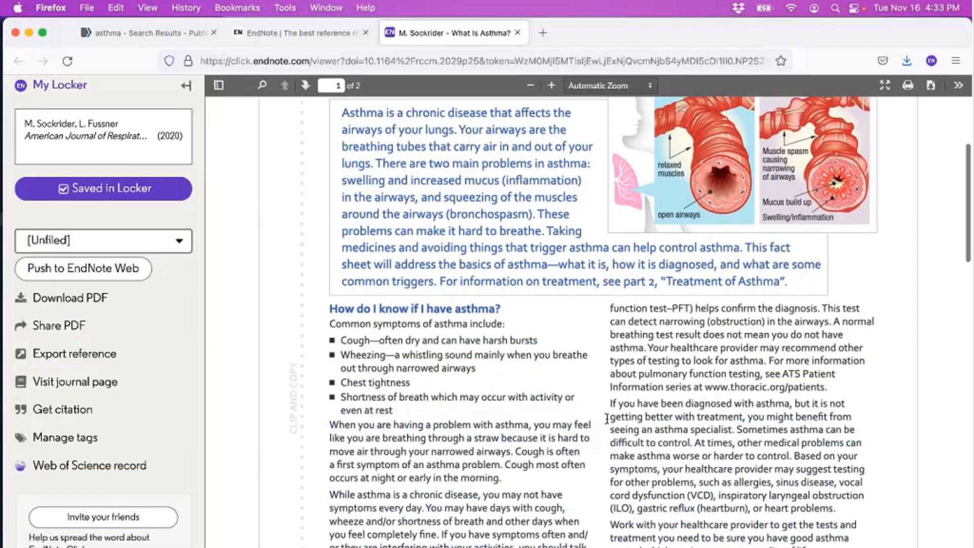
pyautogui.scroll(-4, 608, 422)
pyautogui.scroll(12, 413, 311)
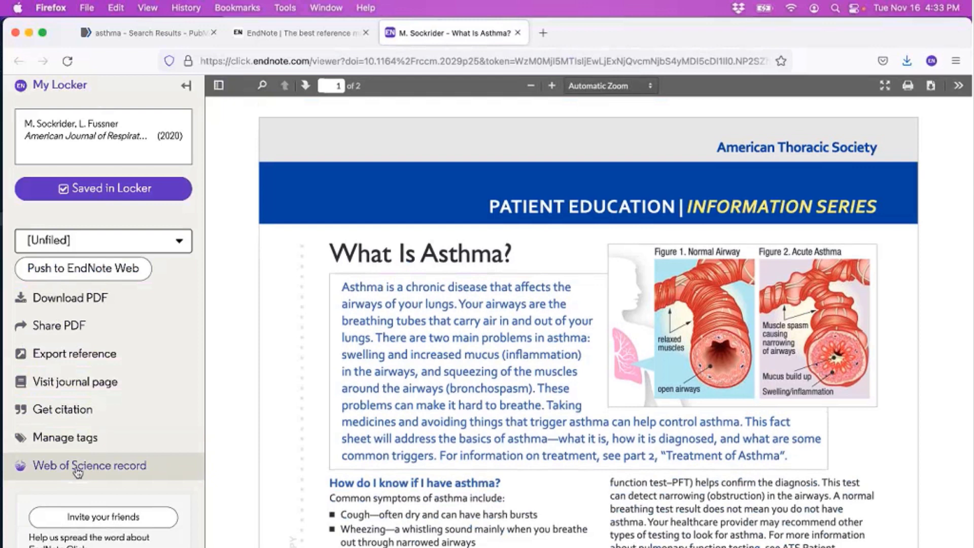
pyautogui.click(115, 366)
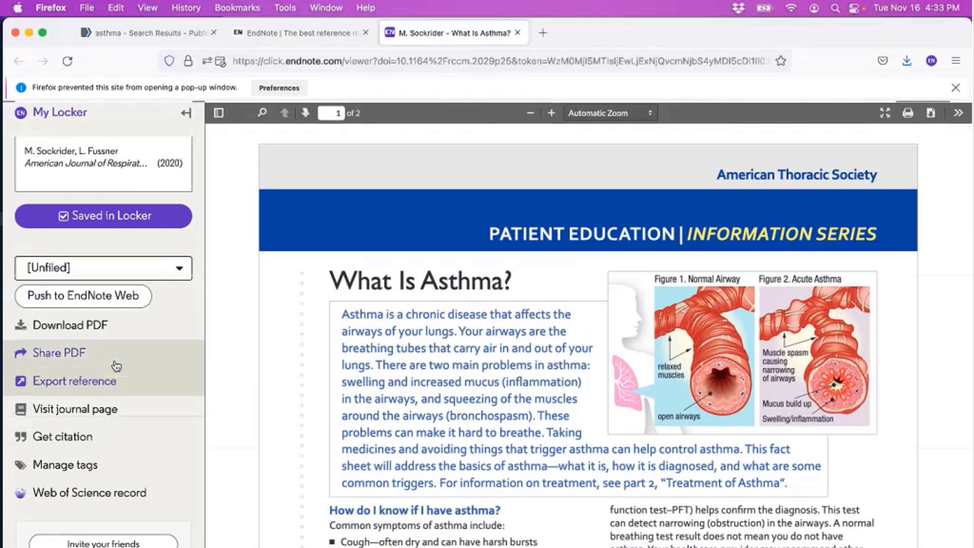
pyautogui.click(131, 389)
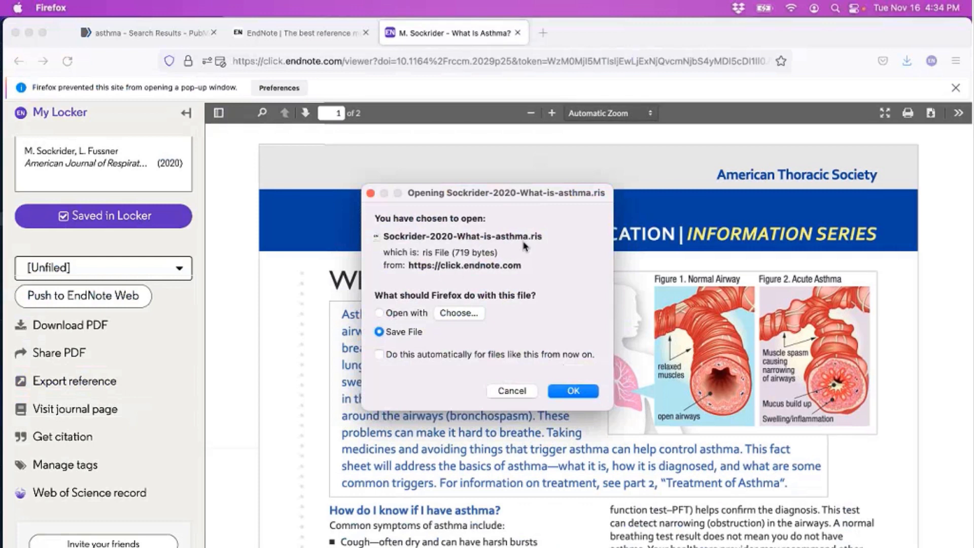
# Step: Open the exported file Sockrider-2020-What-is-asthma.ris with EndNote 20.app from the EndNote 20 applications folder
pyautogui.click(391, 313)
pyautogui.click(476, 313)
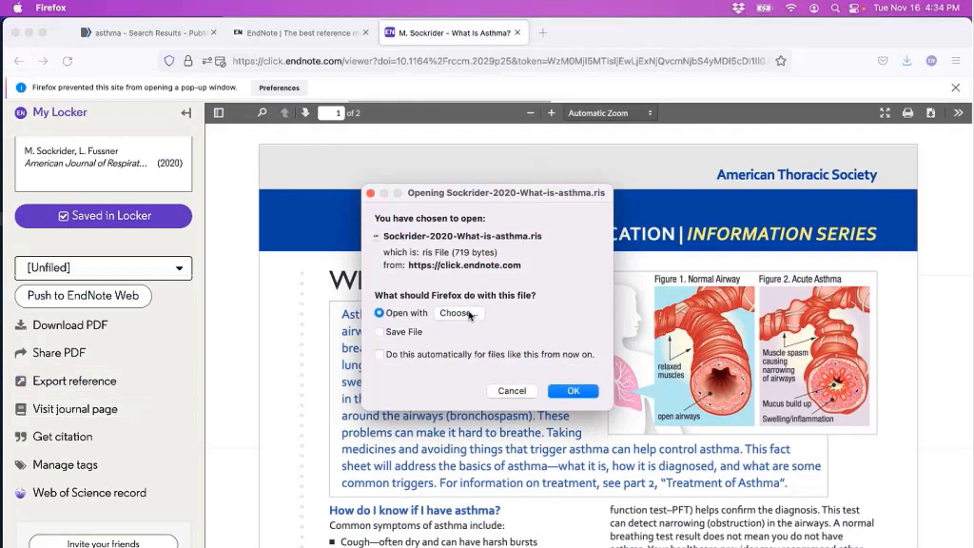
pyautogui.scroll(-3, 394, 253)
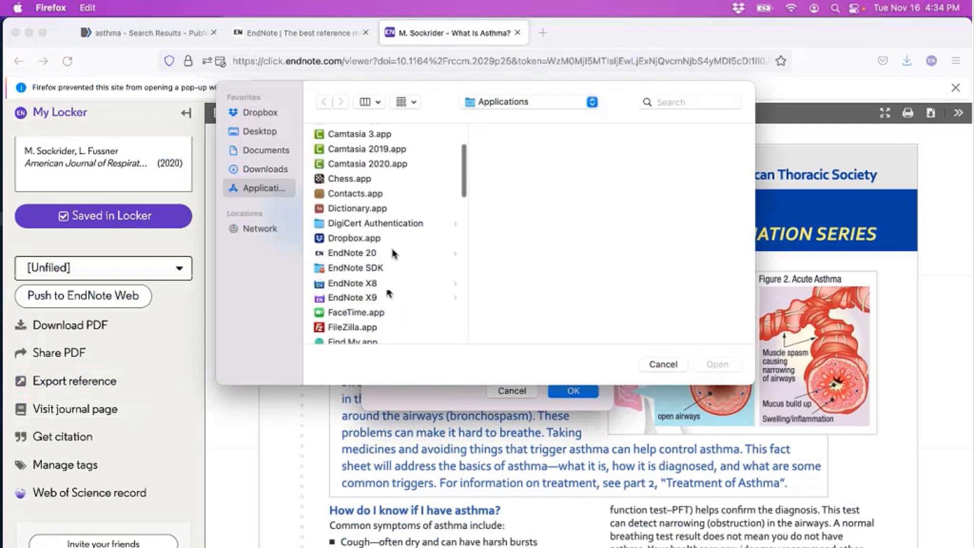
pyautogui.click(392, 253)
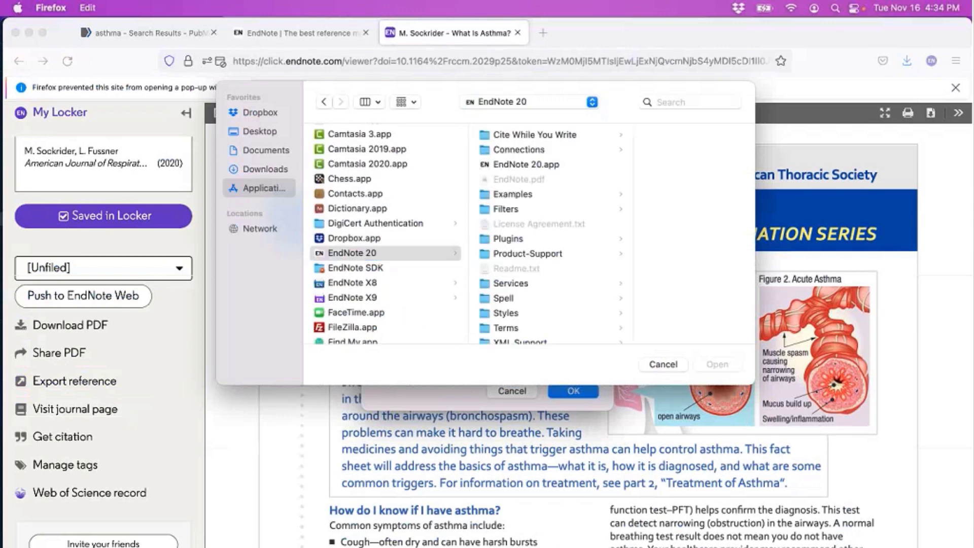
pyautogui.click(527, 164)
pyautogui.click(717, 364)
pyautogui.click(583, 389)
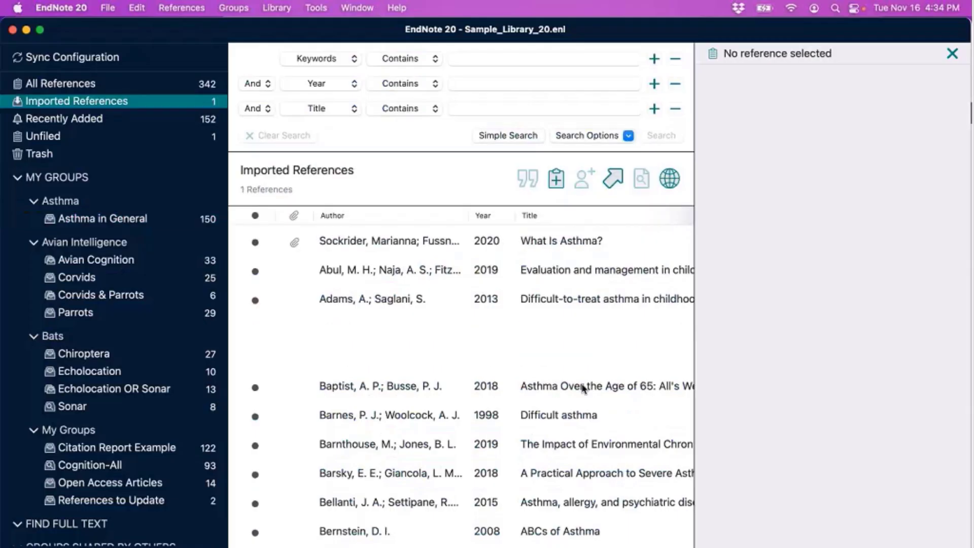
# Step: Review the summary, the reference fields and the attached PDF of the imported What Is Asthma? reference
pyautogui.click(455, 252)
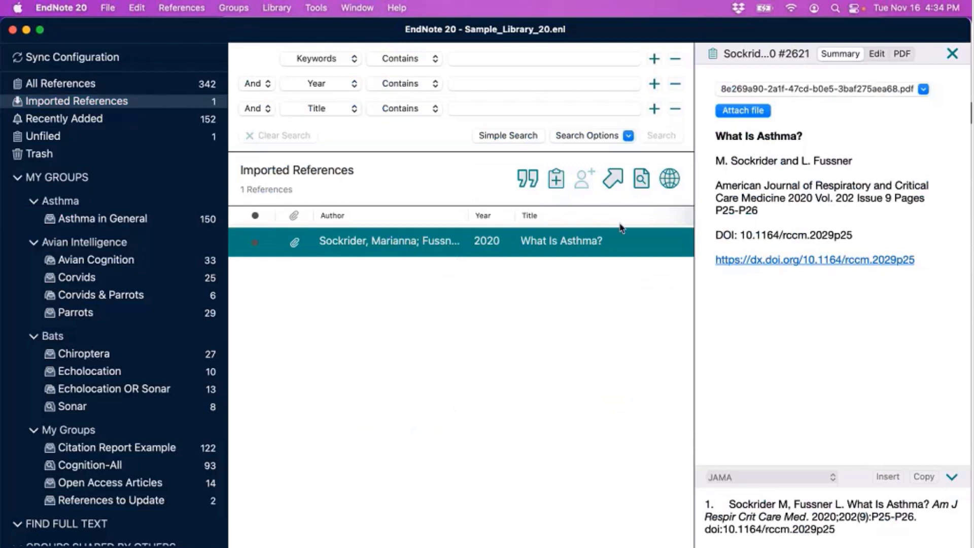
pyautogui.click(877, 54)
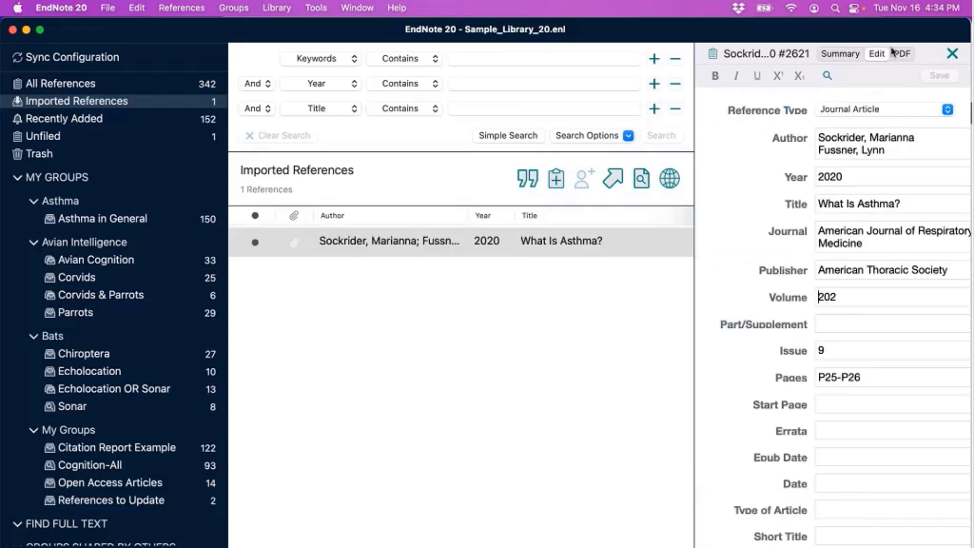
pyautogui.click(896, 53)
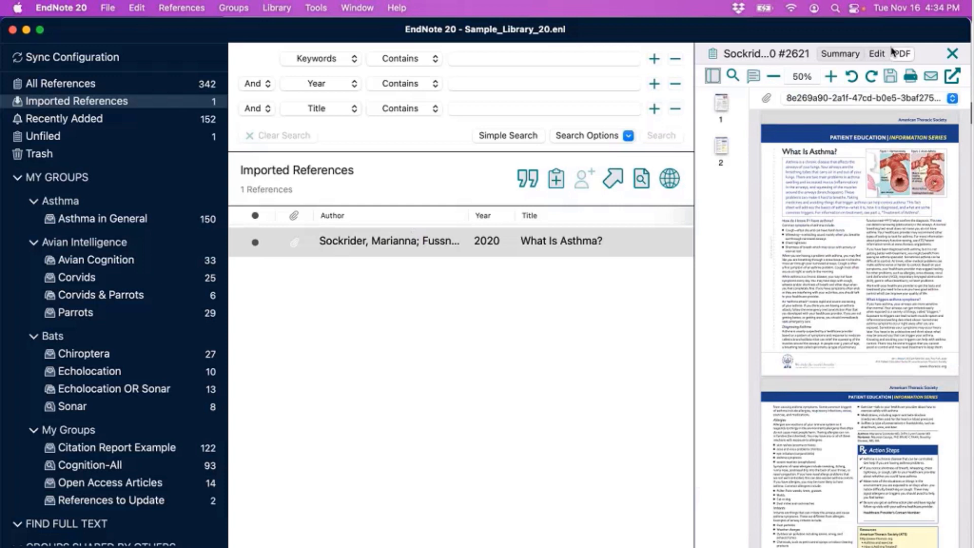
pyautogui.click(861, 54)
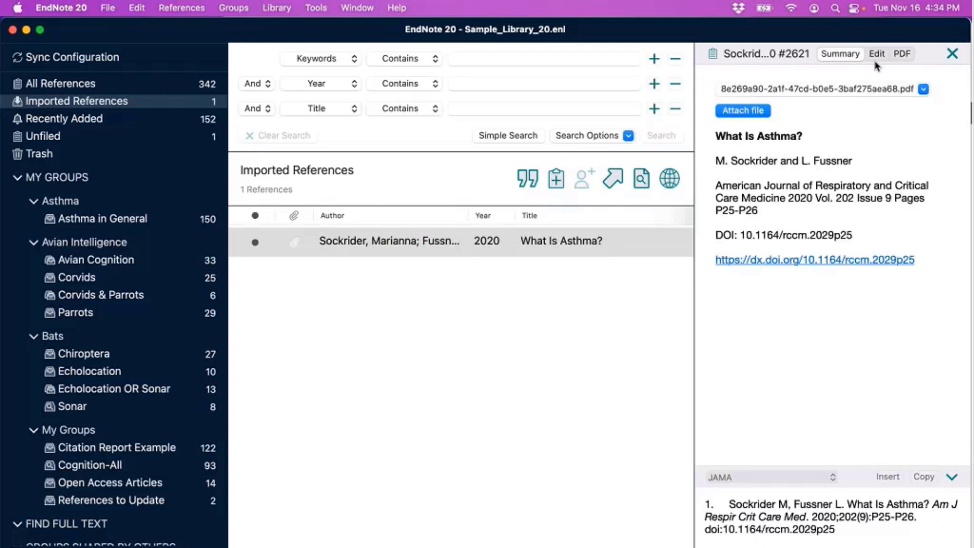
pyautogui.click(877, 53)
pyautogui.scroll(-8, 881, 205)
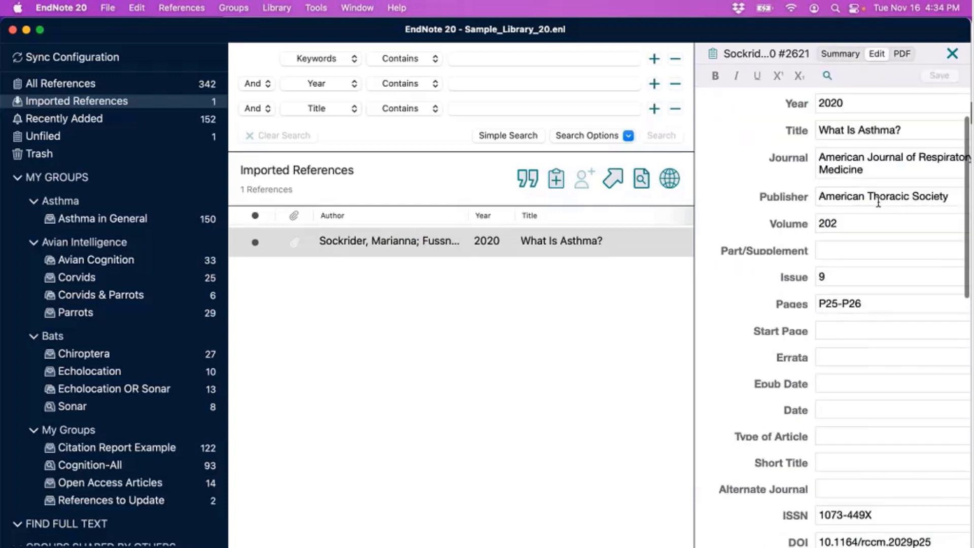
pyautogui.click(902, 54)
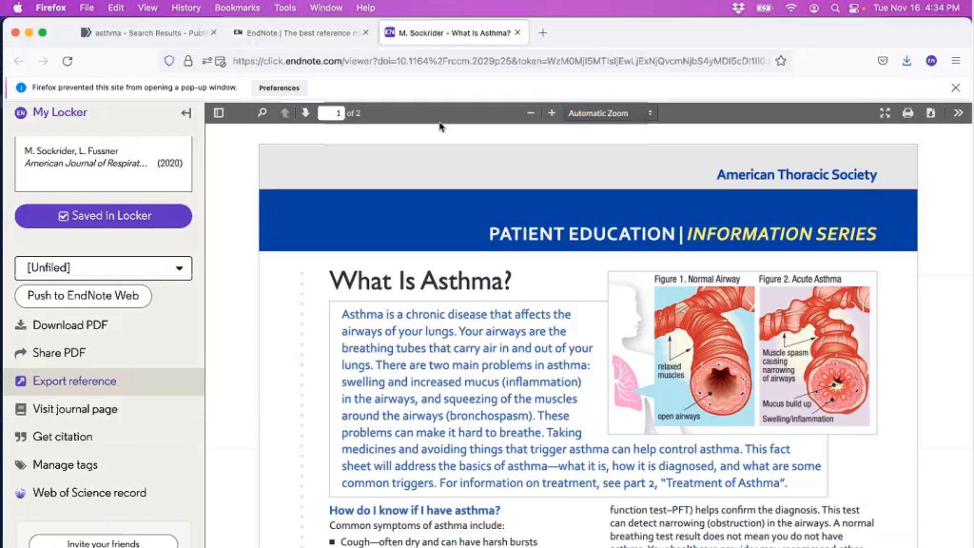
# Step: Switch to Firefox, open scholar.google.com in a new tab and search for asthma
pyautogui.press('cmd+t')
pyautogui.write('s')
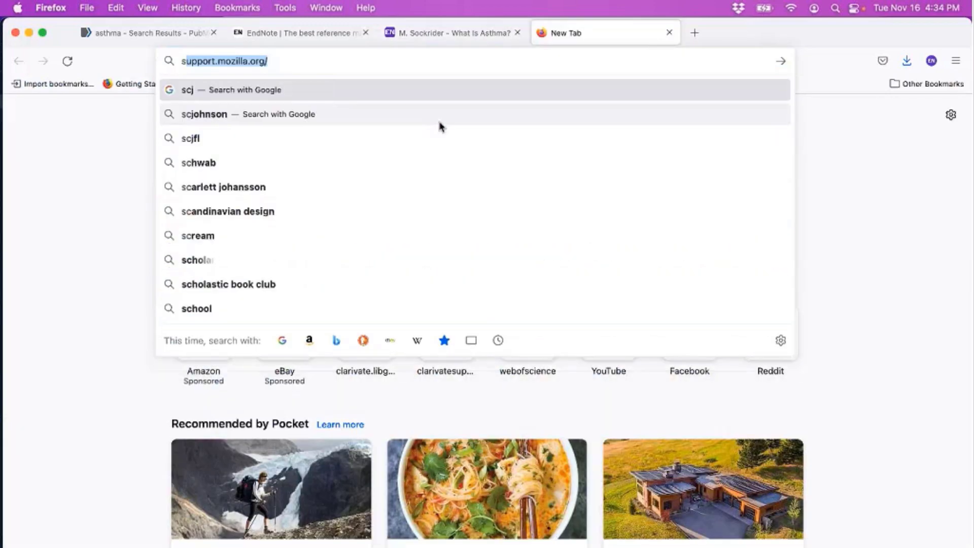
pyautogui.write('cholar.google.com')
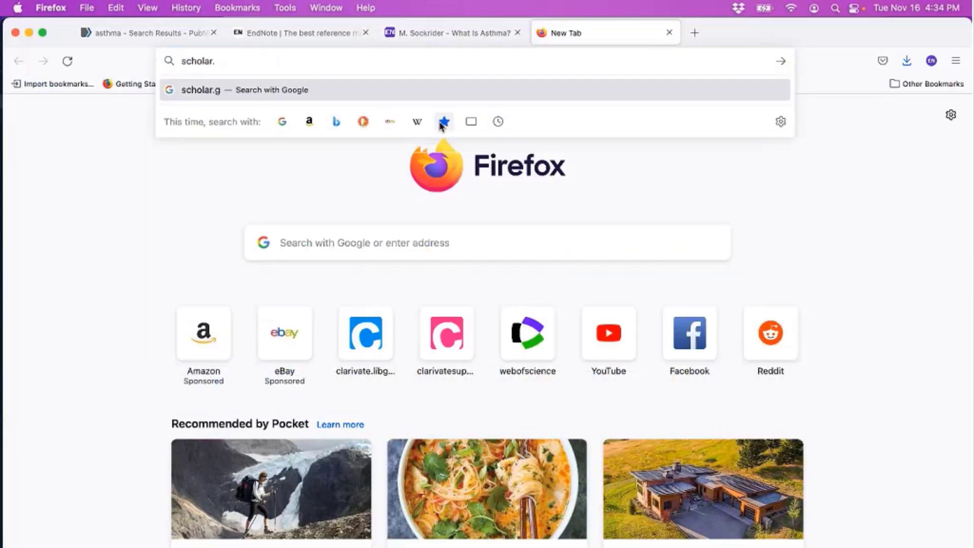
pyautogui.press('Return')
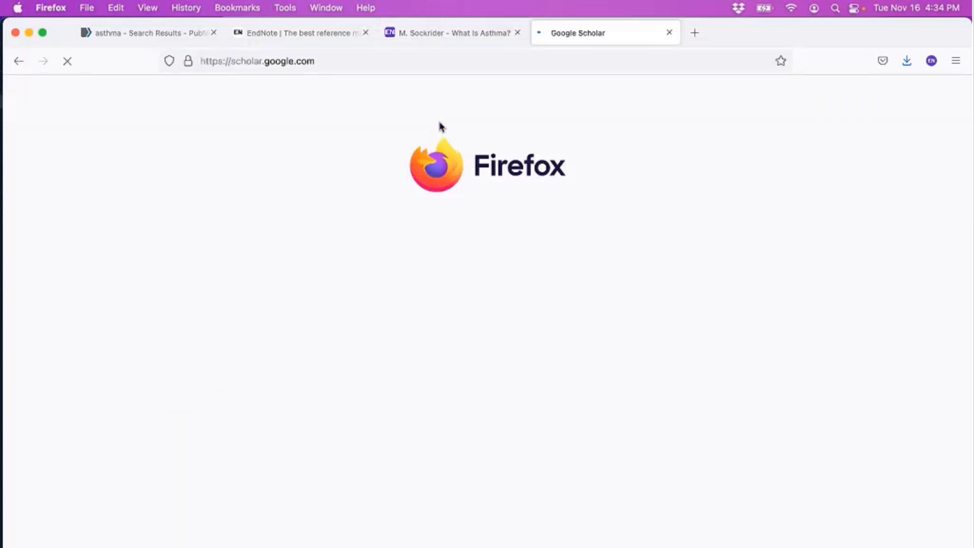
pyautogui.write('asthma')
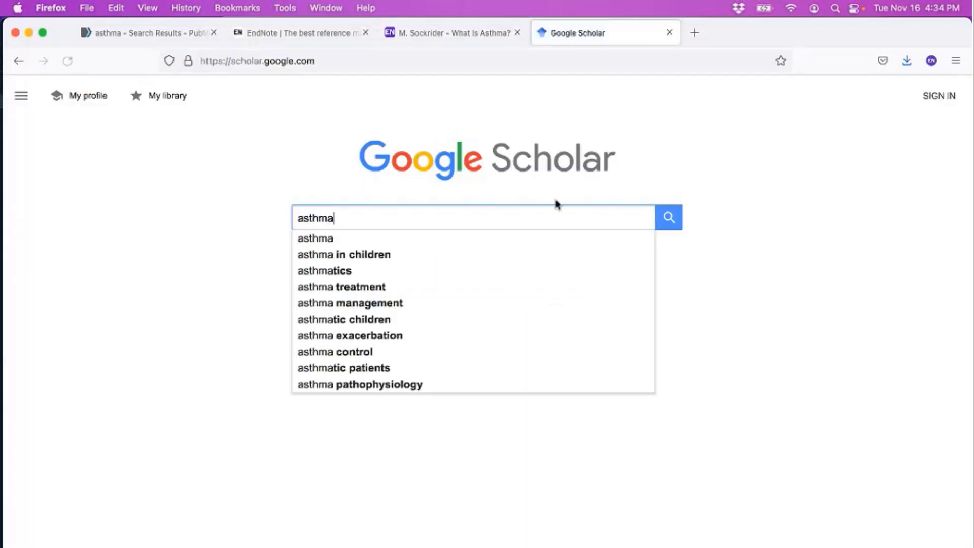
pyautogui.press('Return')
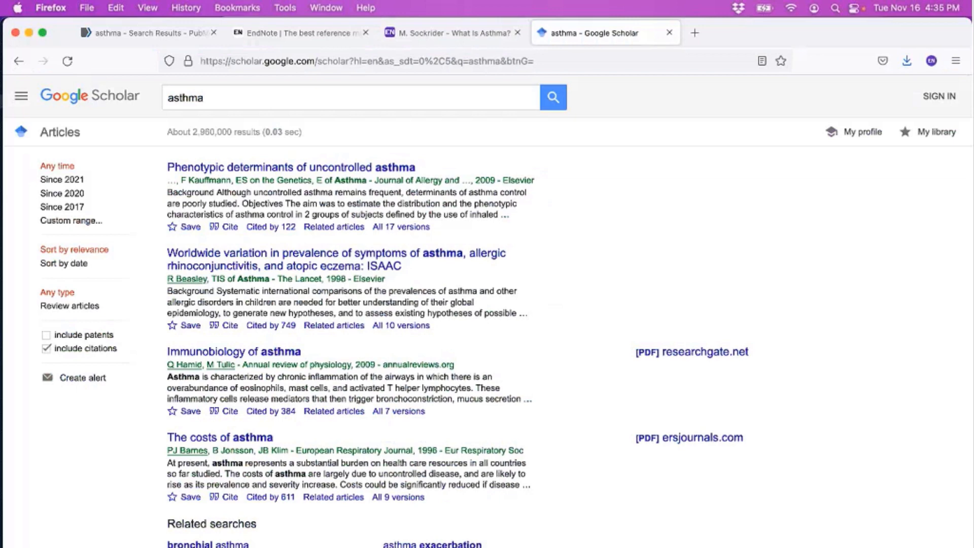
# Step: Check in EndNote Click which PDFs are available for the first page of Google Scholar results
pyautogui.click(931, 62)
pyautogui.click(930, 62)
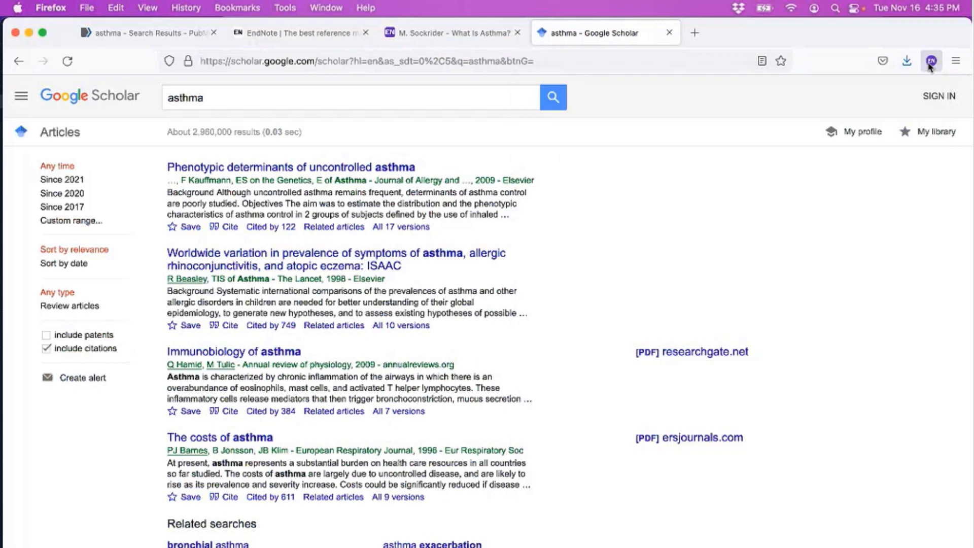
pyautogui.click(934, 68)
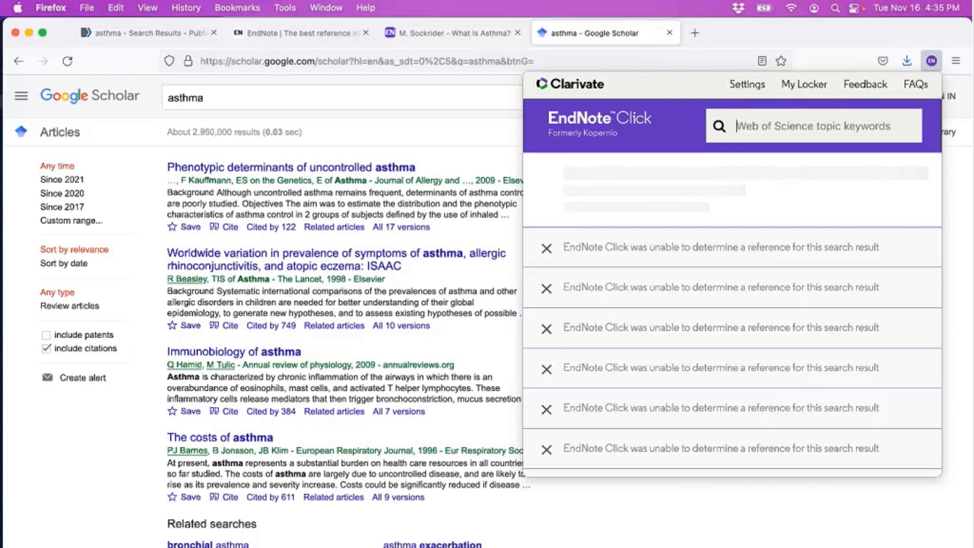
pyautogui.click(818, 528)
# Step: Go to page 2 of the Google Scholar results and examine the PDFs EndNote Click offers for it
pyautogui.scroll(-2, 820, 530)
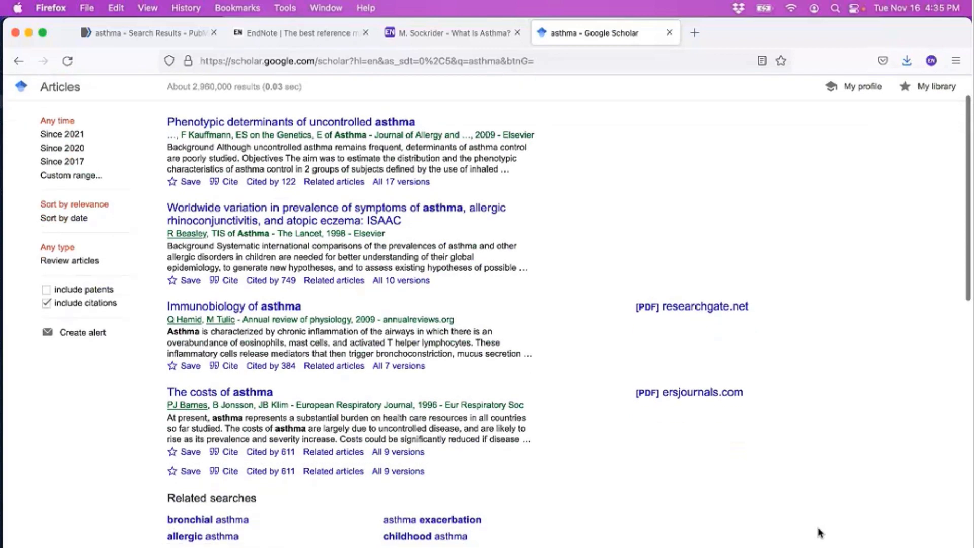
pyautogui.scroll(-10, 819, 530)
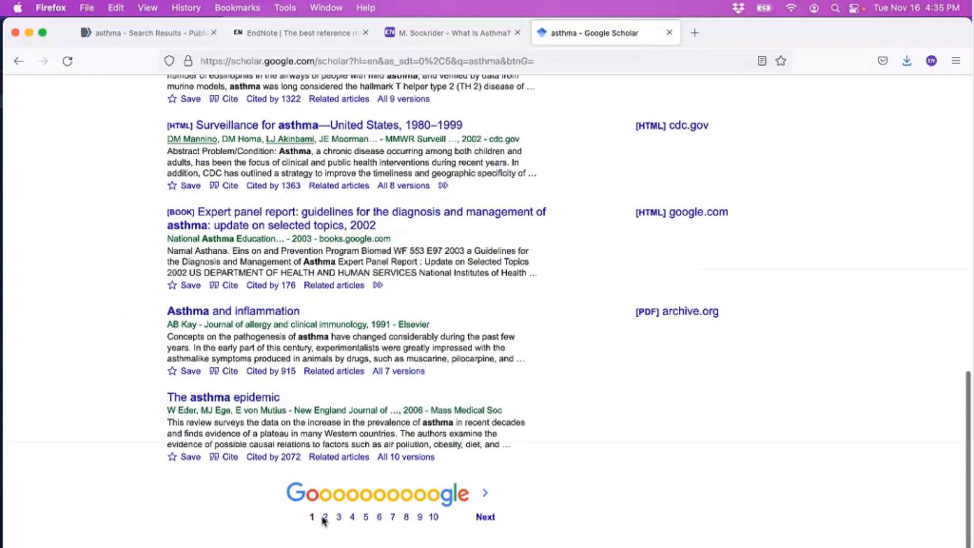
pyautogui.click(324, 517)
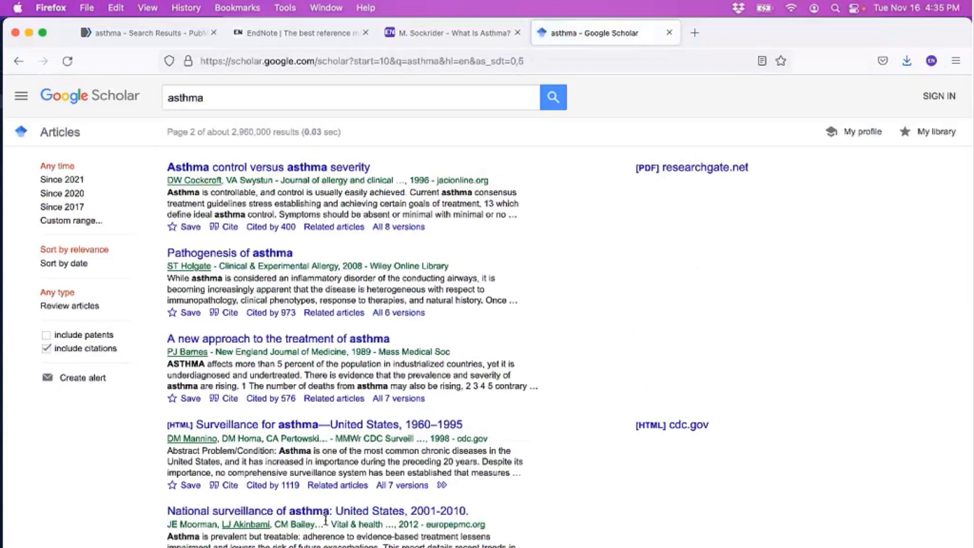
pyautogui.click(932, 61)
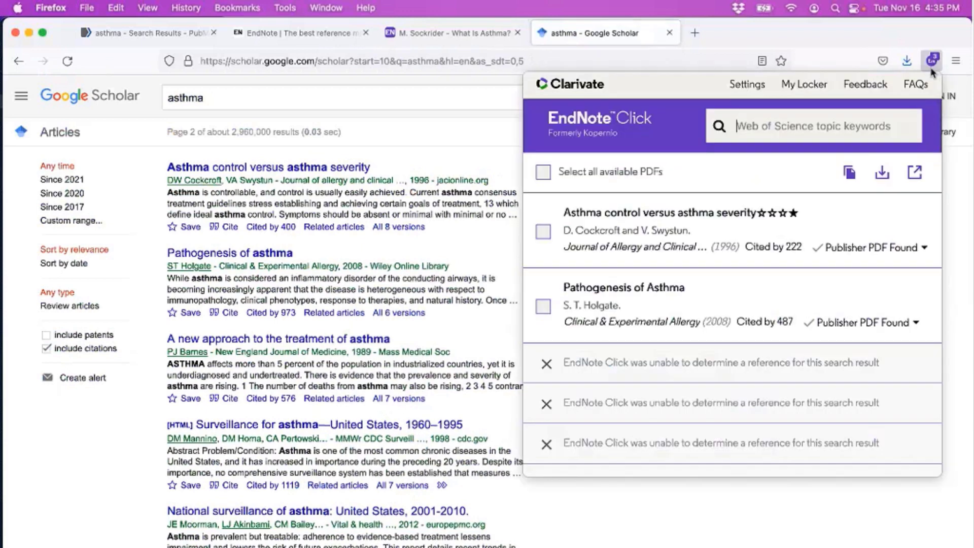
pyautogui.scroll(-2, 932, 84)
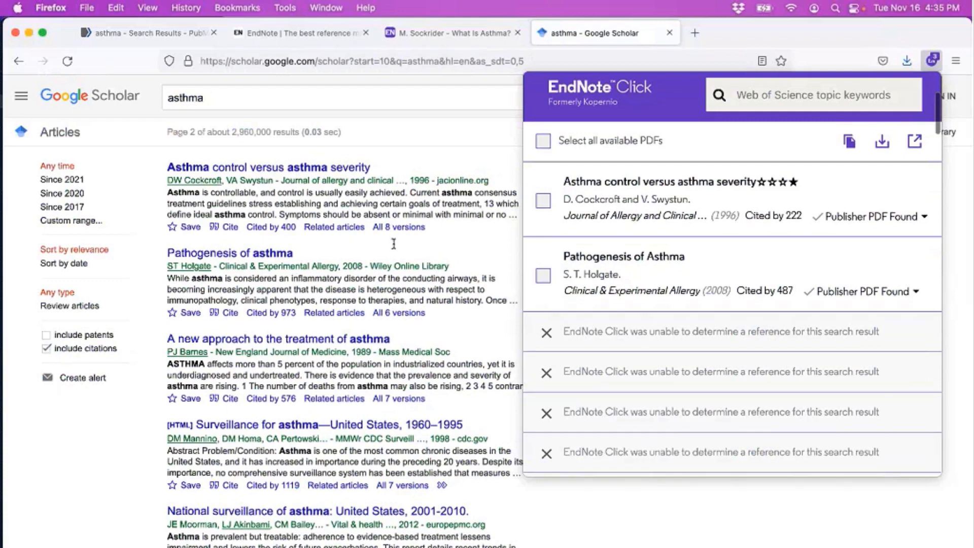
pyautogui.scroll(-1, 296, 219)
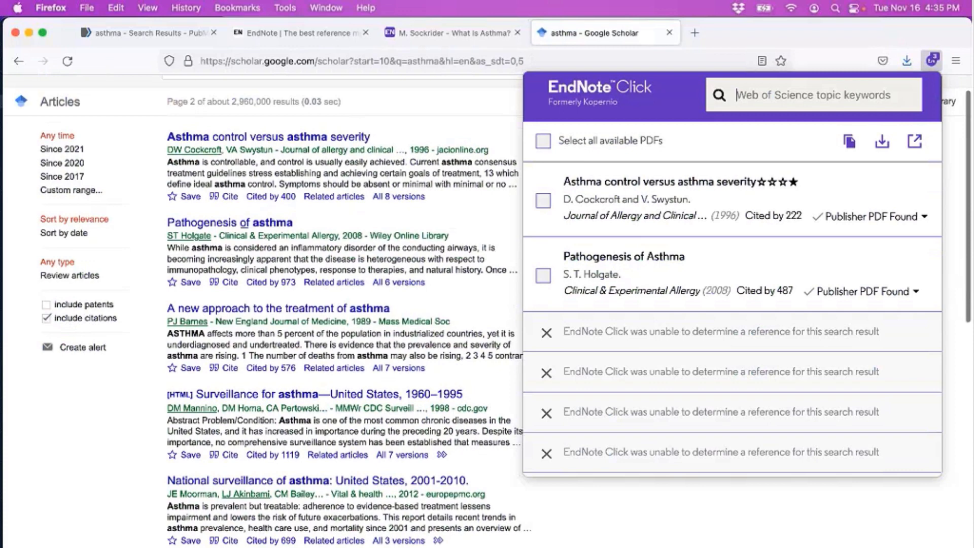
pyautogui.scroll(-5, 597, 269)
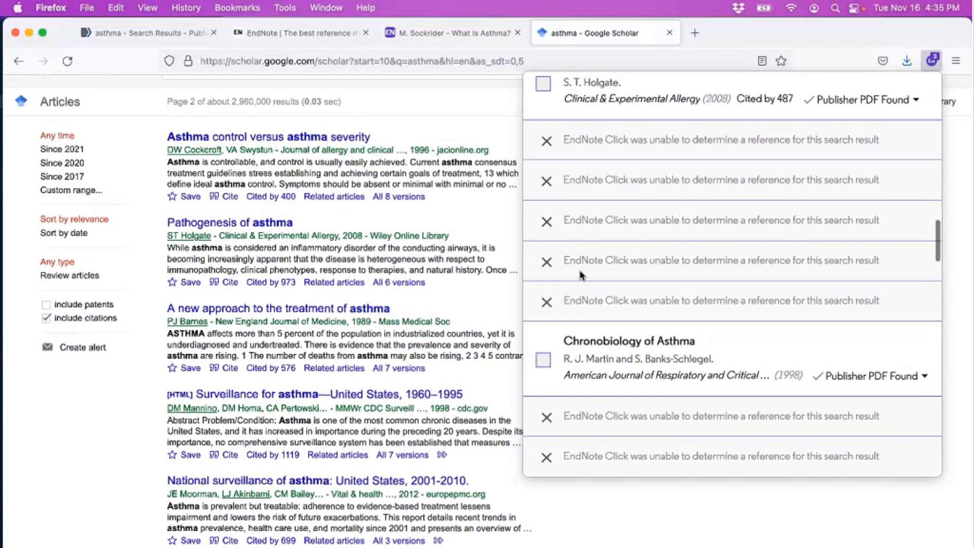
pyautogui.scroll(5, 569, 279)
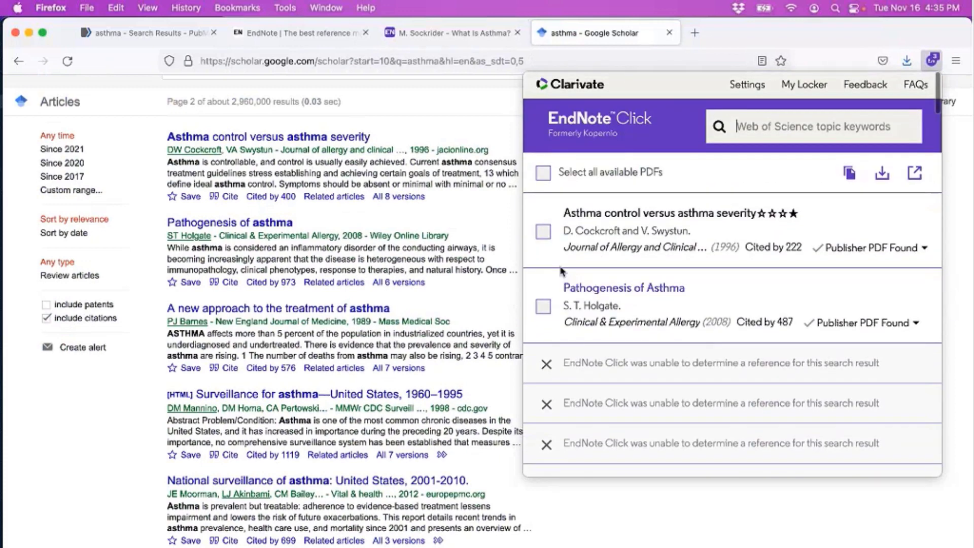
# Step: Select Asthma control versus asthma severity and Pathogenesis of Asthma in EndNote Click, export them, and allow the extension's additional permissions
pyautogui.scroll(-2, 562, 279)
pyautogui.click(542, 201)
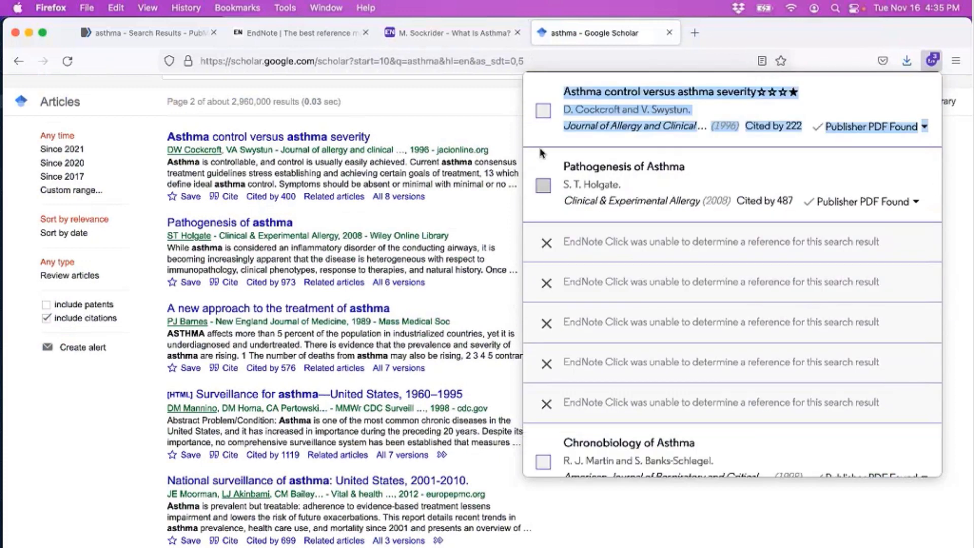
pyautogui.click(931, 61)
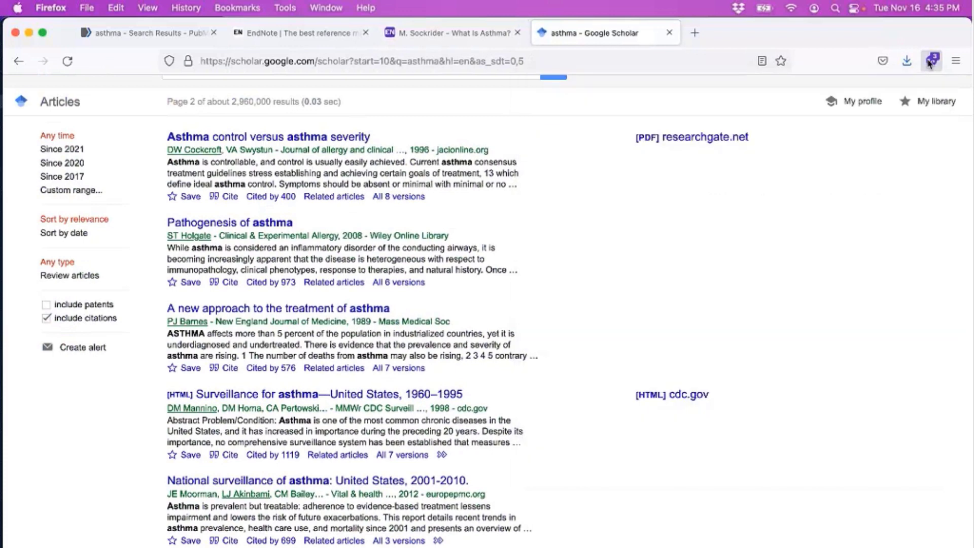
pyautogui.click(931, 60)
pyautogui.click(543, 232)
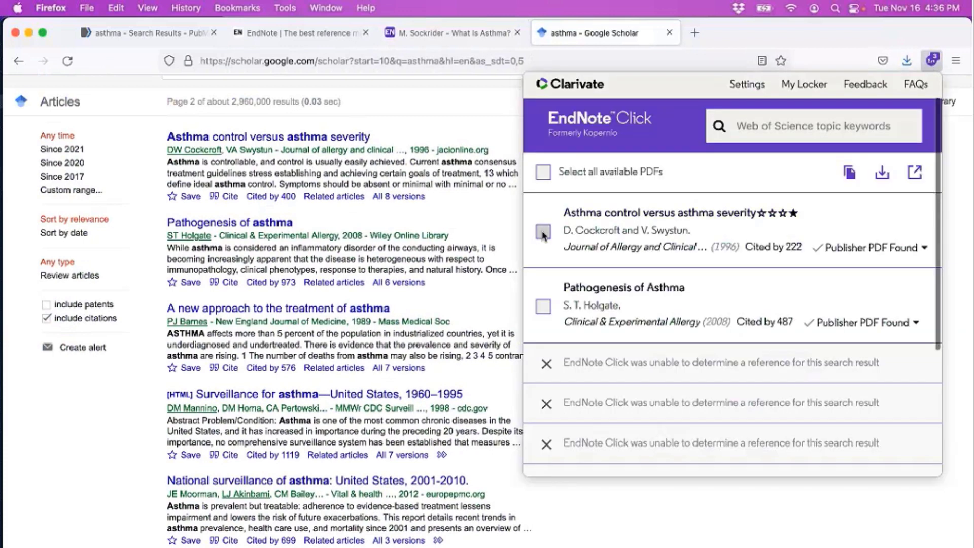
pyautogui.click(543, 306)
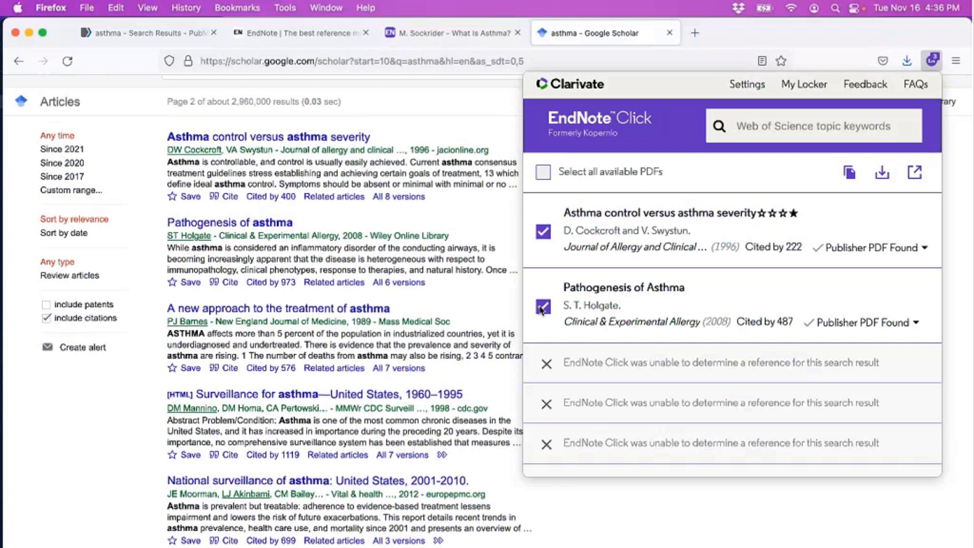
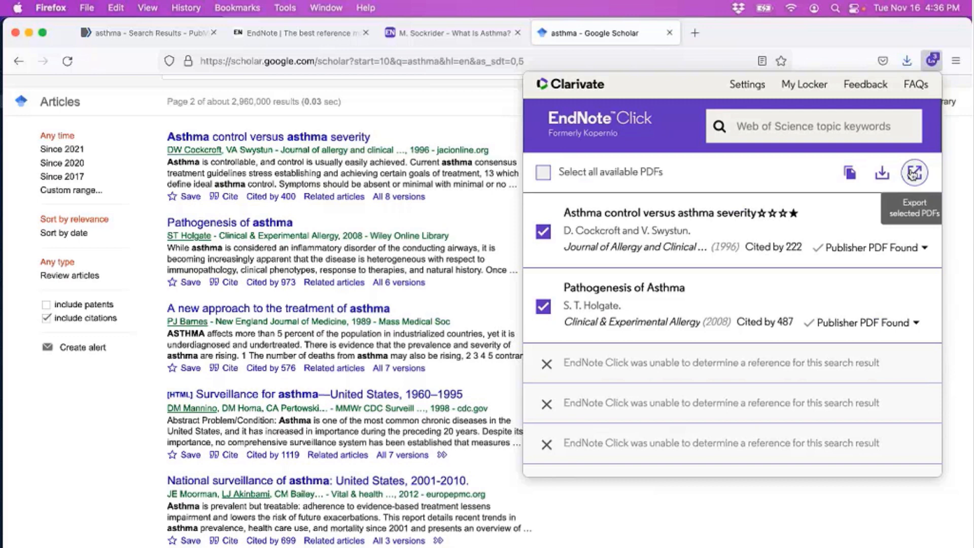
pyautogui.click(913, 174)
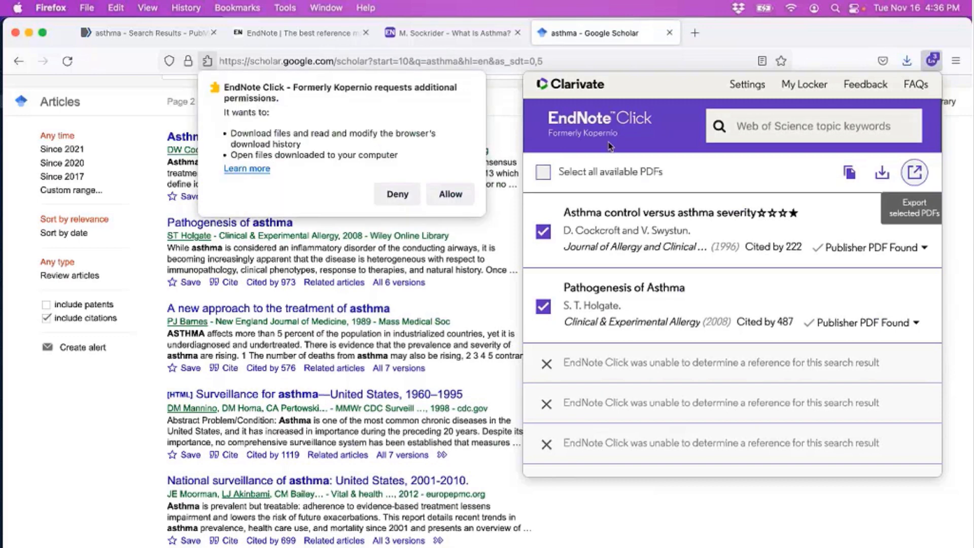
pyautogui.click(460, 196)
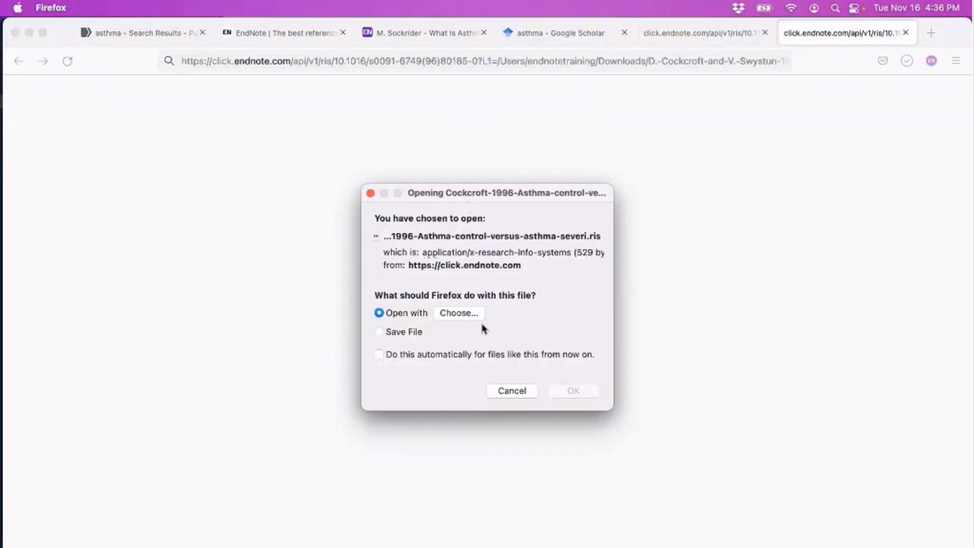
# Step: Open the Asthma control versus asthma severity RIS file with EndNote 20.app, applying this choice automatically to files like this
pyautogui.click(456, 313)
pyautogui.scroll(-2, 401, 269)
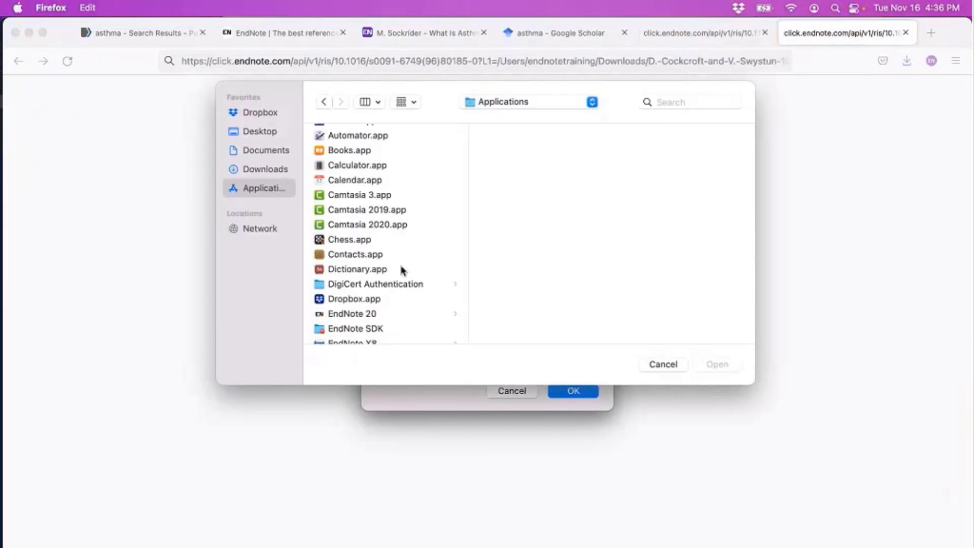
pyautogui.scroll(-5, 400, 269)
pyautogui.click(381, 257)
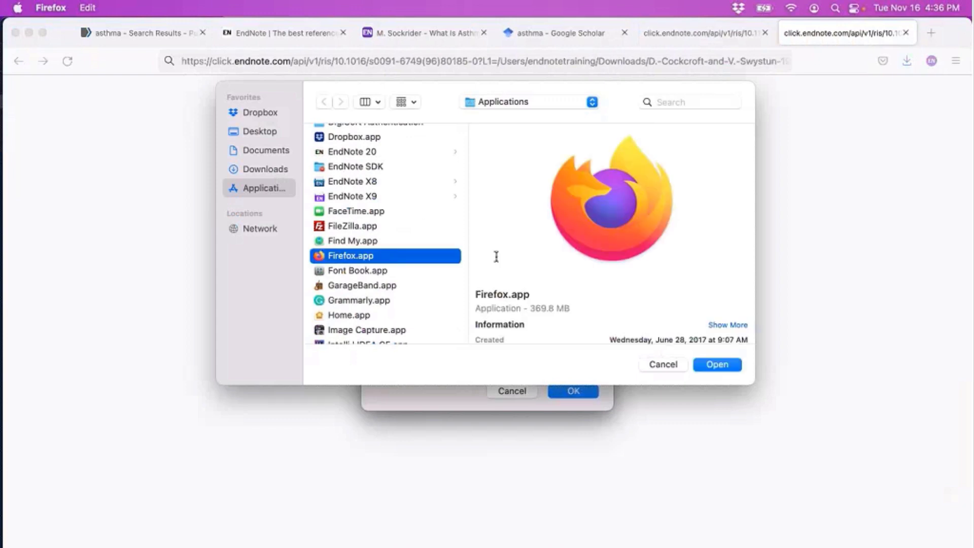
pyautogui.scroll(1, 401, 174)
pyautogui.click(401, 158)
pyautogui.click(544, 166)
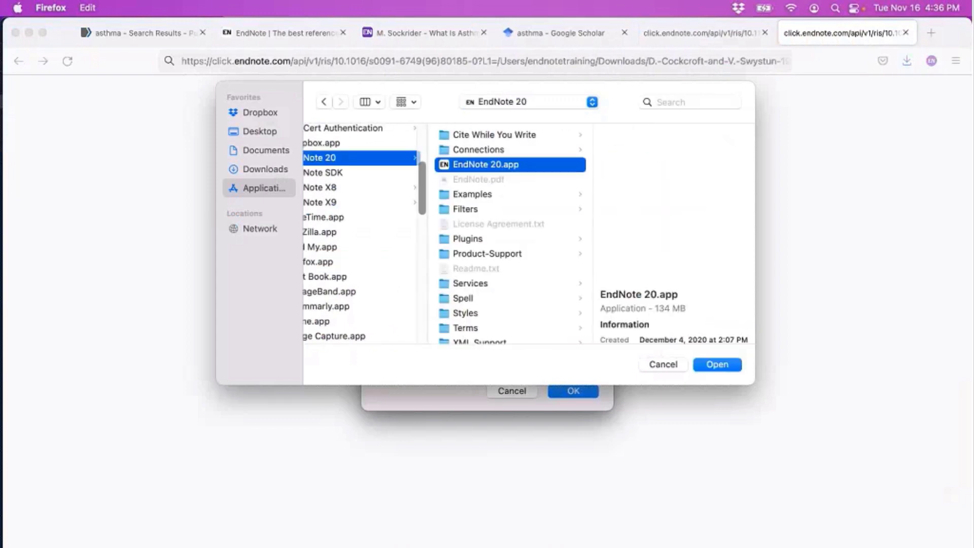
pyautogui.click(725, 363)
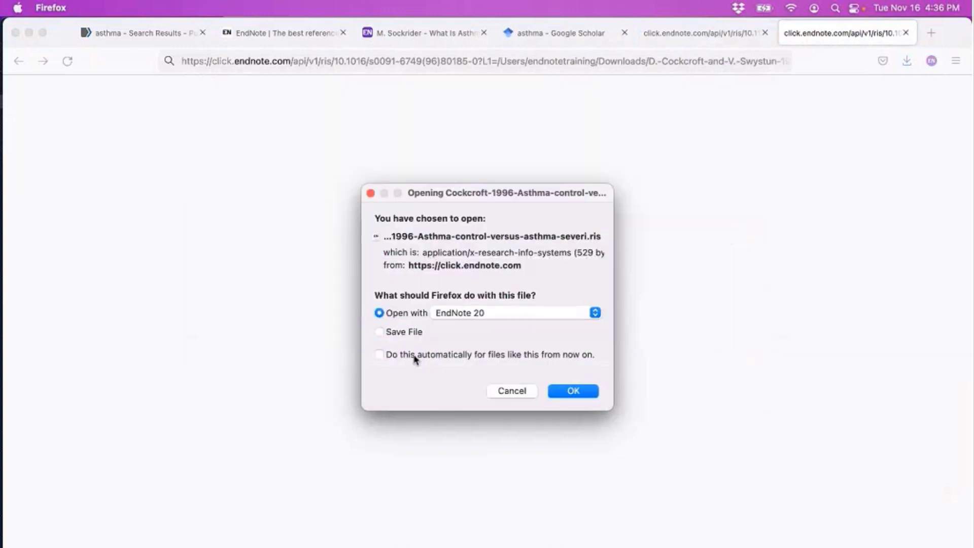
pyautogui.click(391, 355)
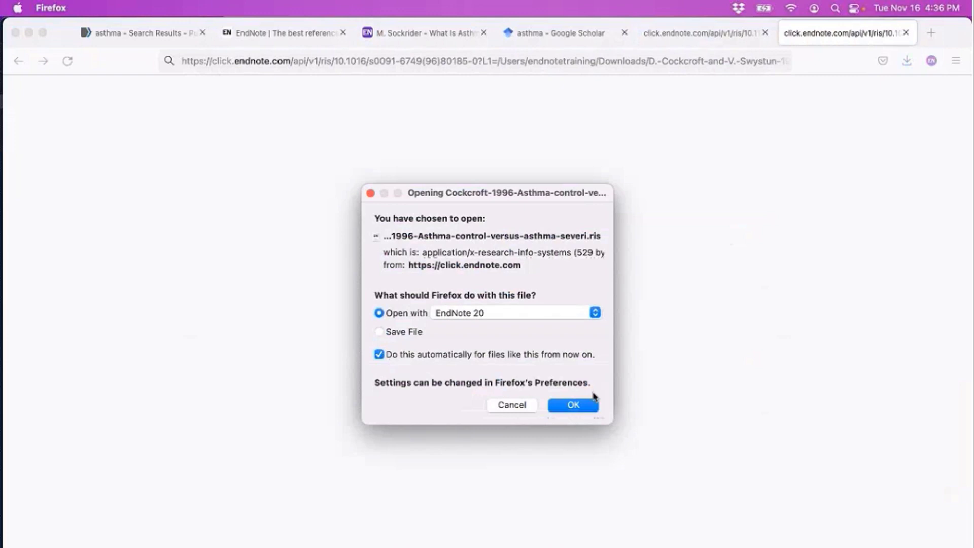
pyautogui.click(573, 405)
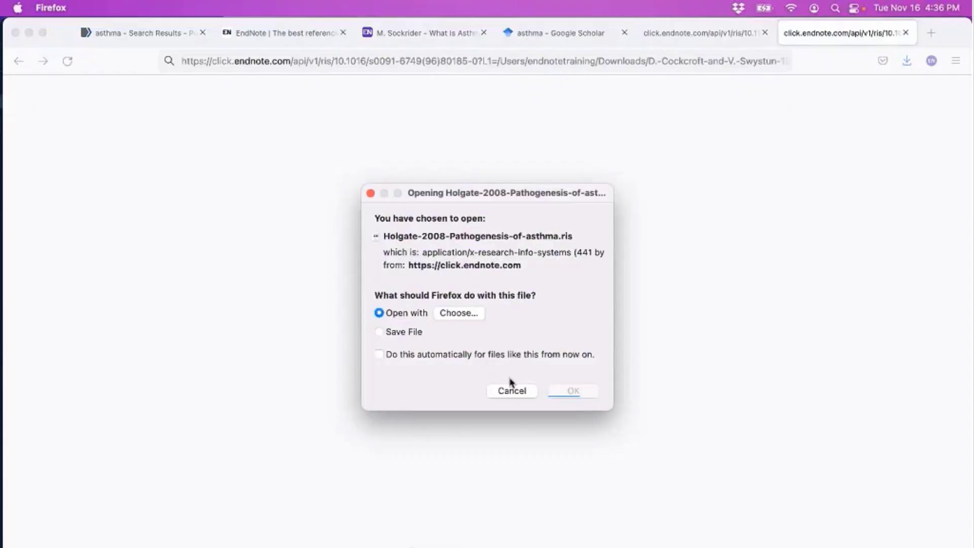
# Step: Cancel opening the Pathogenesis of asthma RIS file and export both selected Google Scholar PDFs again from EndNote Click
pyautogui.click(512, 389)
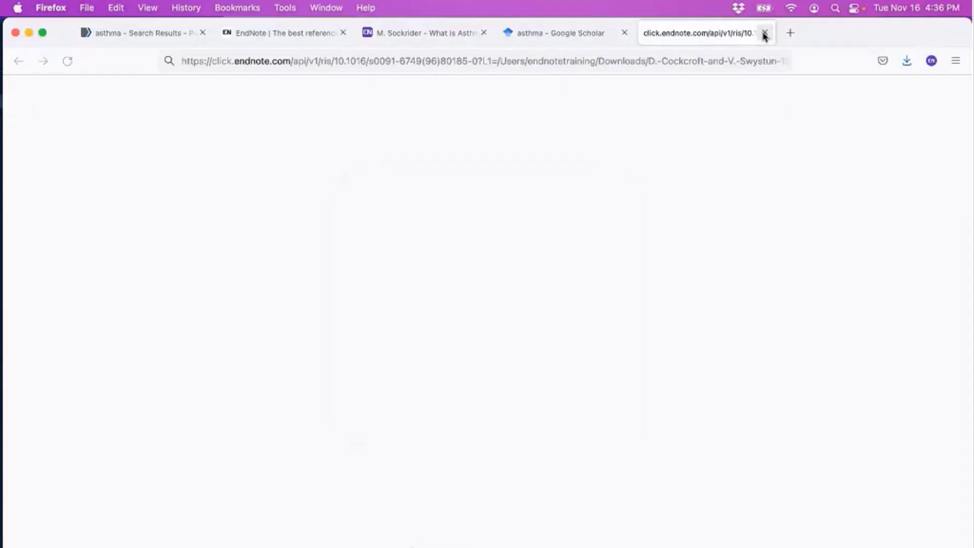
pyautogui.click(765, 32)
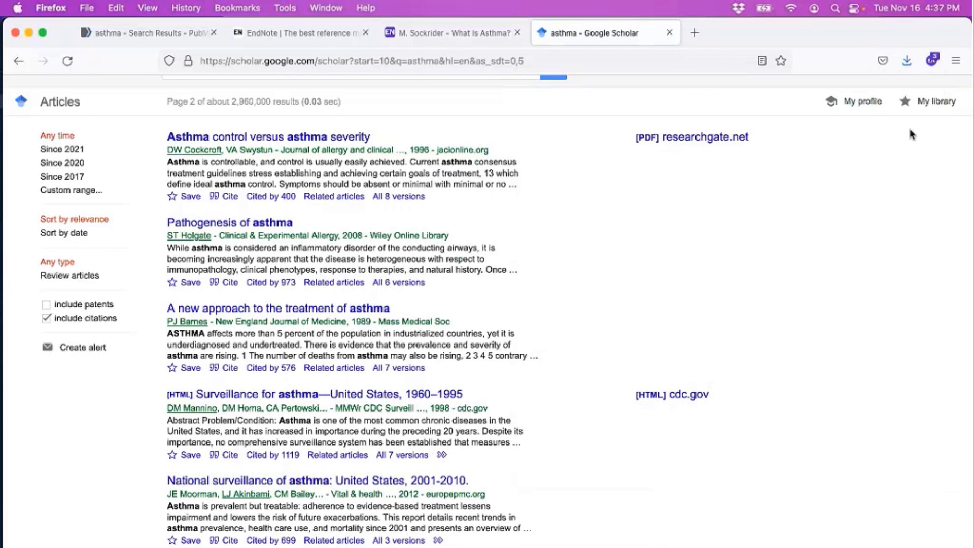
pyautogui.click(931, 61)
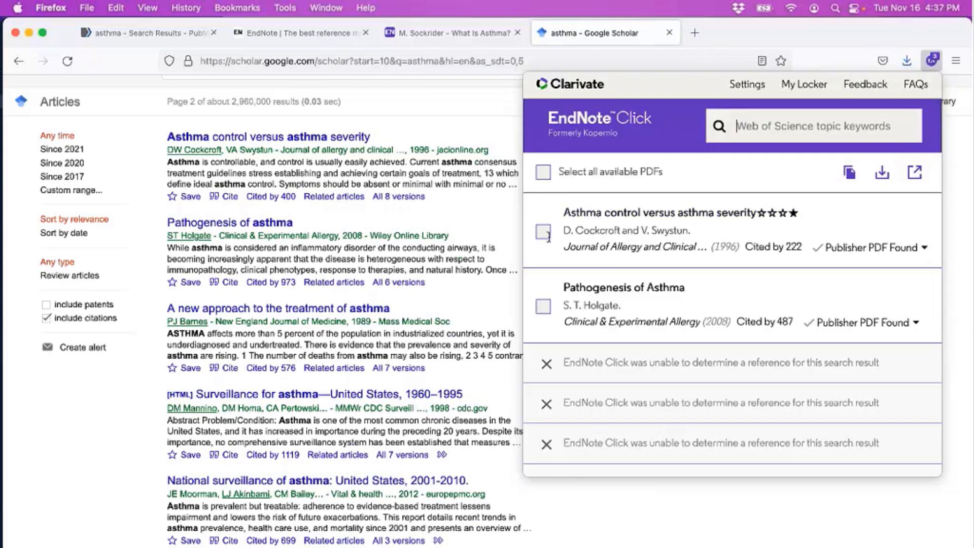
pyautogui.click(546, 234)
pyautogui.click(542, 308)
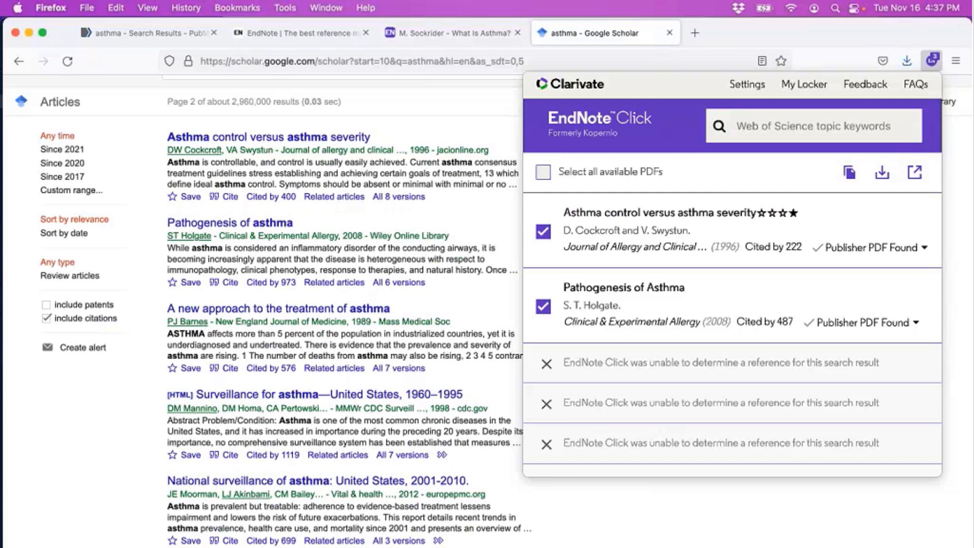
pyautogui.click(915, 173)
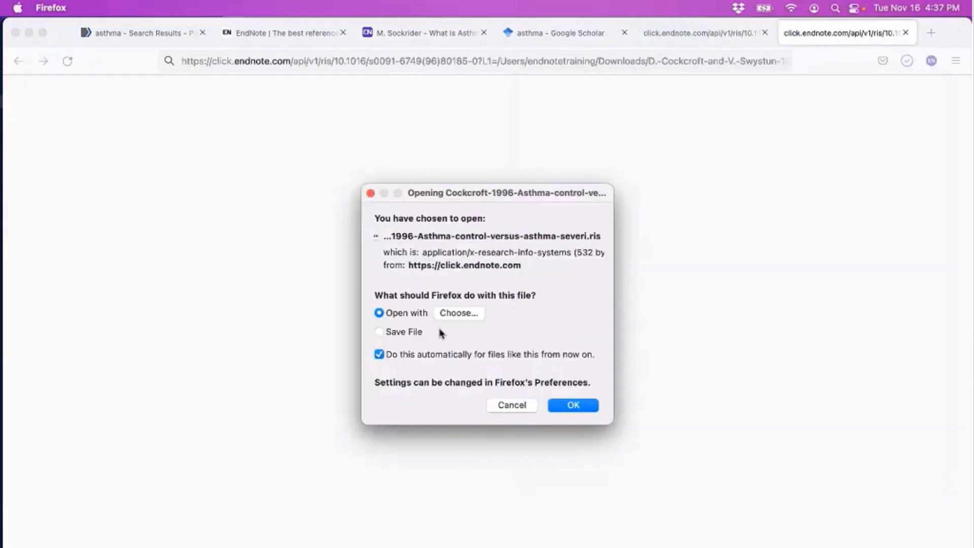
# Step: Leave the application picker for the Asthma control versus asthma severity RIS file without choosing a program and accept its opening prompt
pyautogui.click(471, 315)
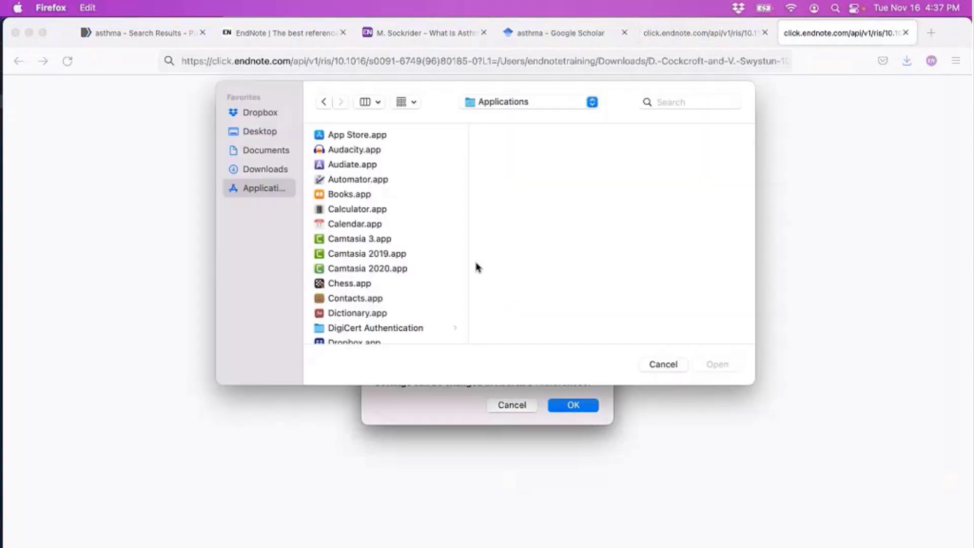
pyautogui.scroll(-5, 424, 285)
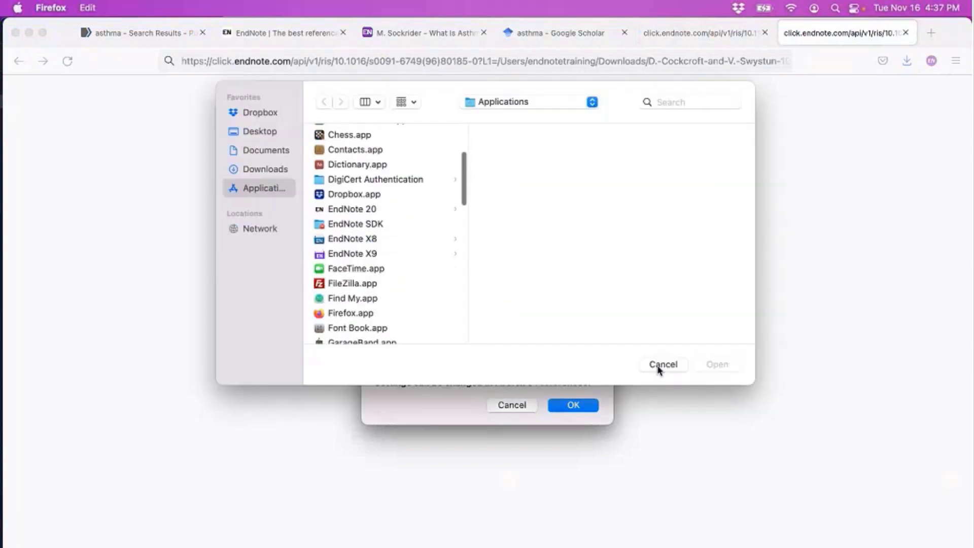
pyautogui.click(662, 364)
pyautogui.click(567, 404)
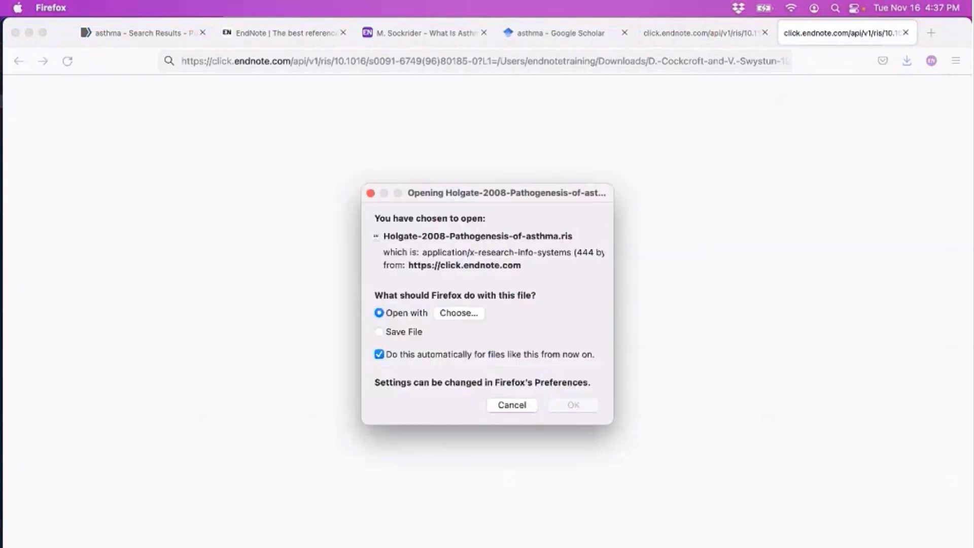
# Step: Open the Pathogenesis of asthma RIS file with EndNote 20.app and close the two blank export tabs
pyautogui.click(470, 314)
pyautogui.scroll(-5, 411, 253)
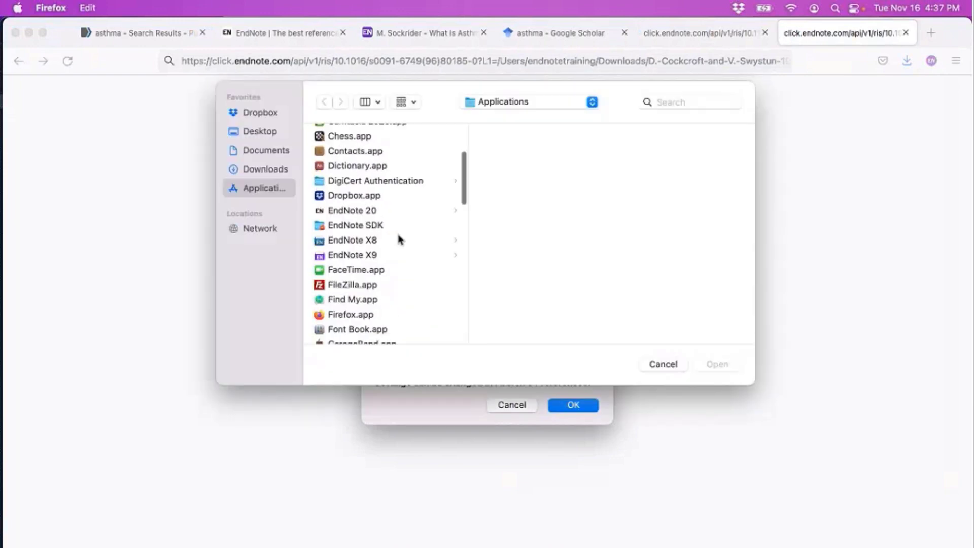
pyautogui.click(390, 211)
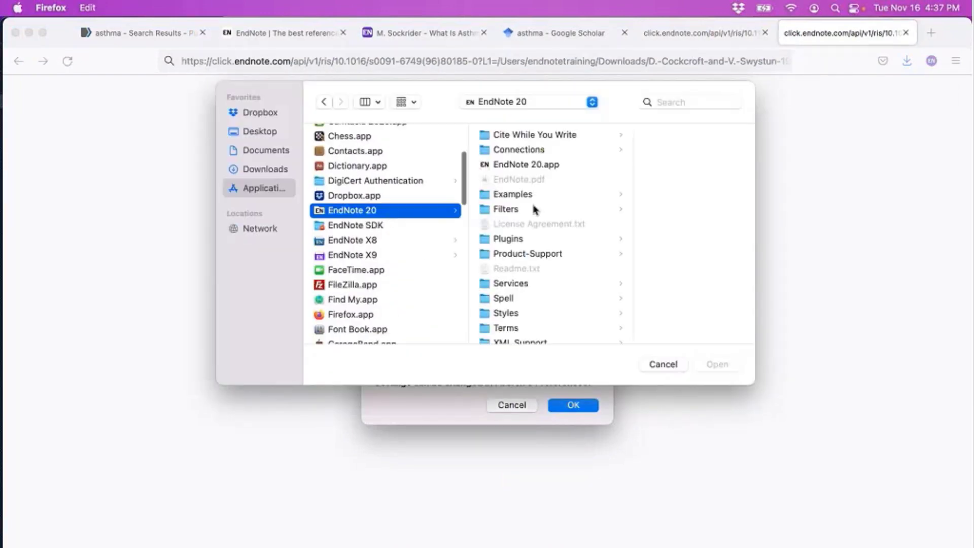
pyautogui.click(548, 164)
pyautogui.click(718, 365)
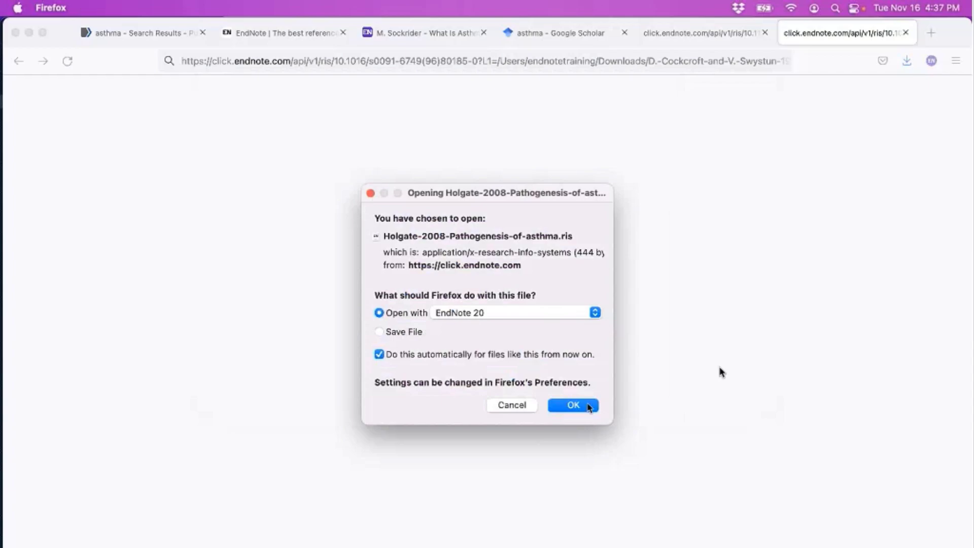
pyautogui.click(589, 406)
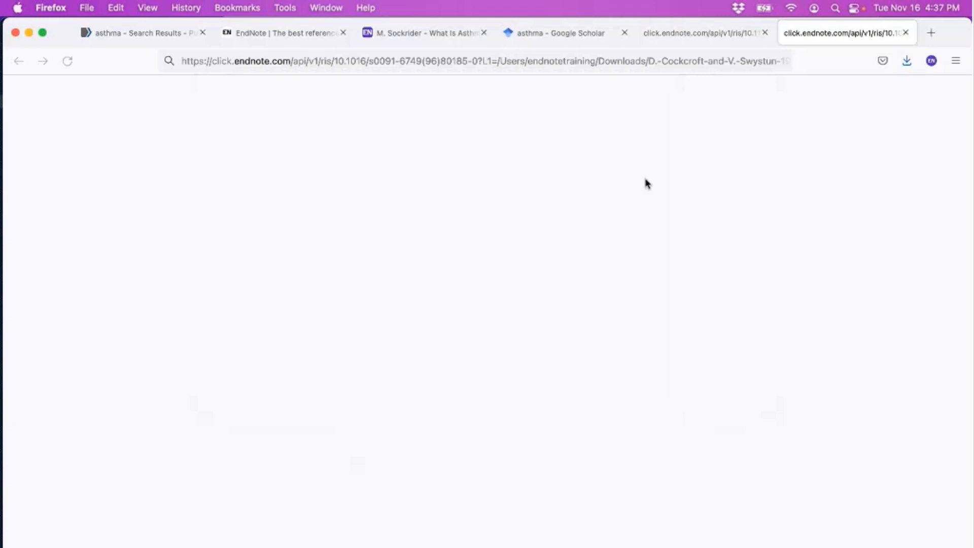
pyautogui.click(764, 33)
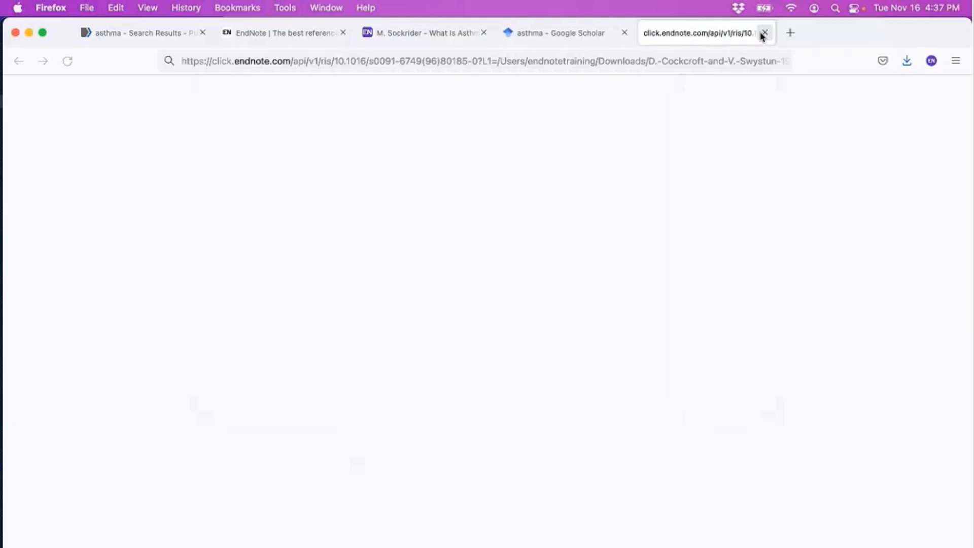
pyautogui.click(764, 33)
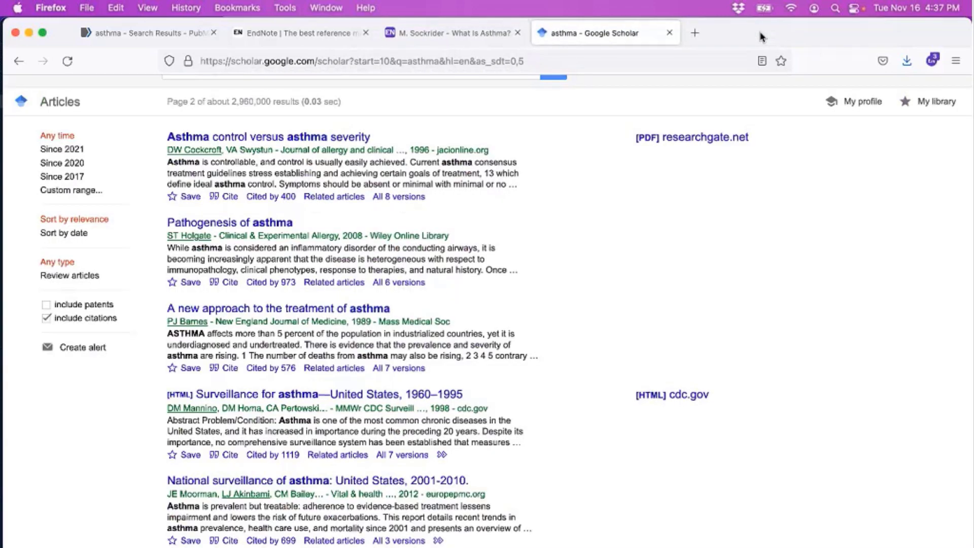
# Step: Return to the PubMed results page and run the asthma search again
pyautogui.click(936, 63)
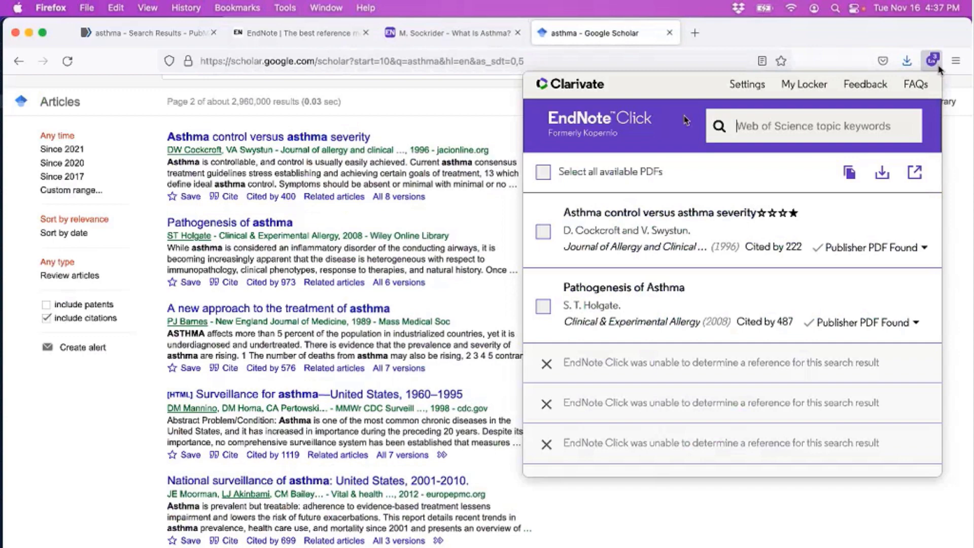
pyautogui.click(146, 33)
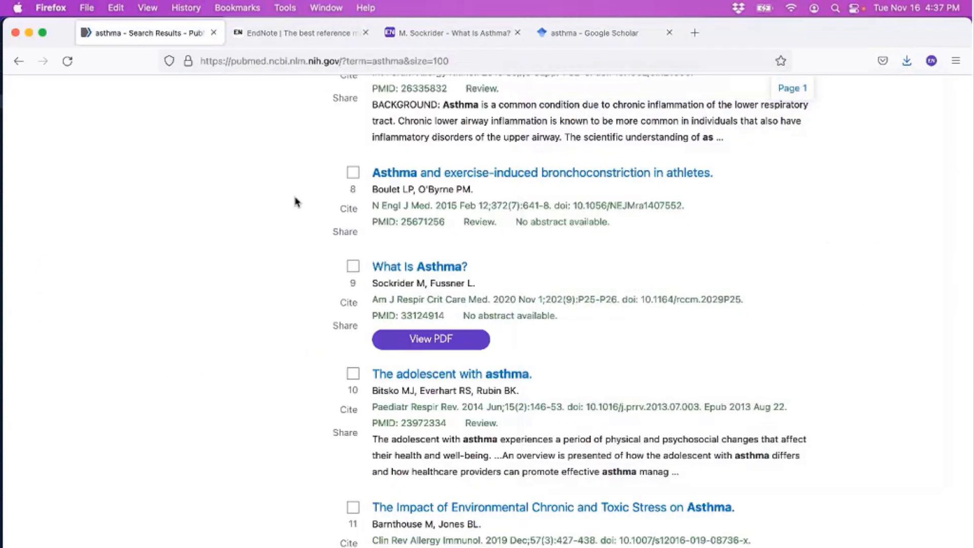
pyautogui.scroll(15, 297, 202)
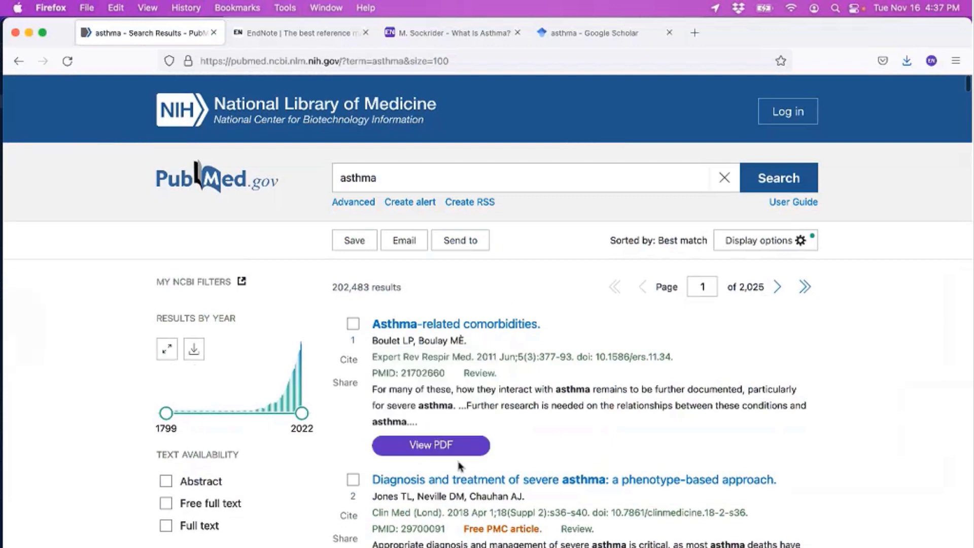
pyautogui.click(766, 177)
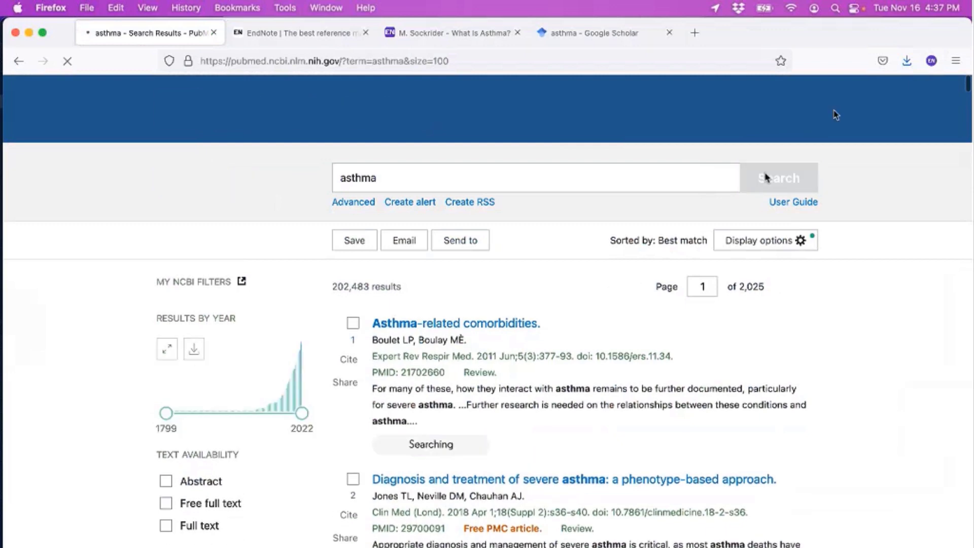
# Step: Browse the PDFs EndNote Click offers for the PubMed asthma results and select all available ones
pyautogui.click(932, 63)
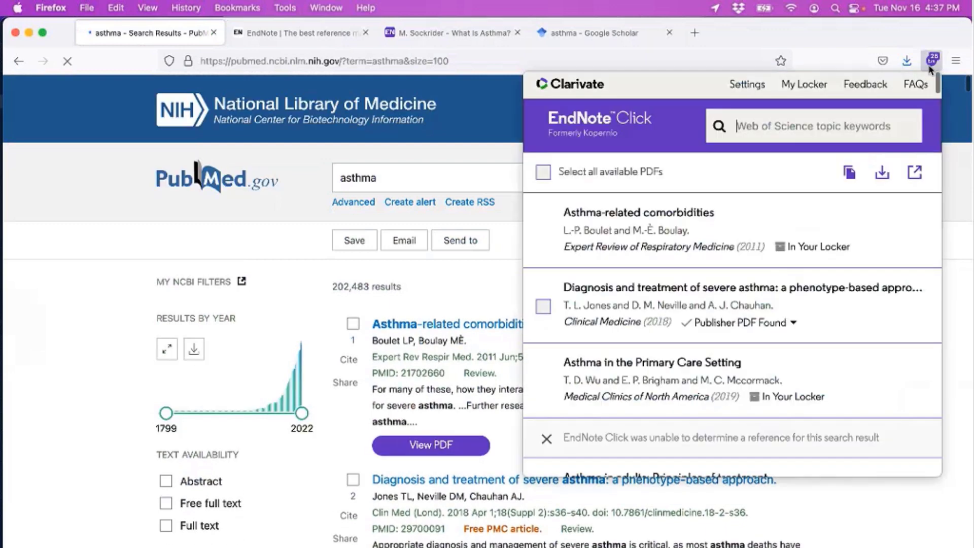
pyautogui.scroll(-3, 812, 261)
pyautogui.scroll(-13, 812, 262)
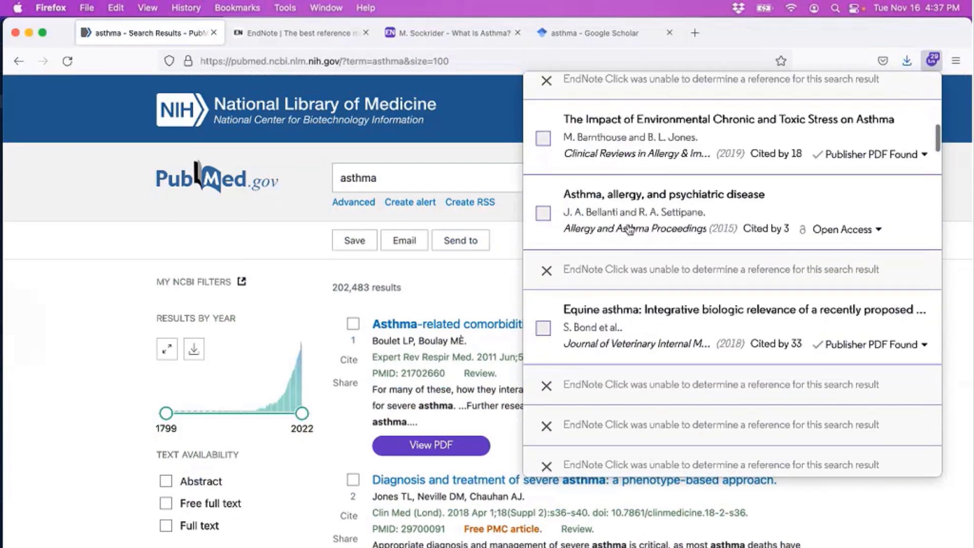
pyautogui.click(548, 147)
pyautogui.click(550, 225)
pyautogui.scroll(15, 628, 201)
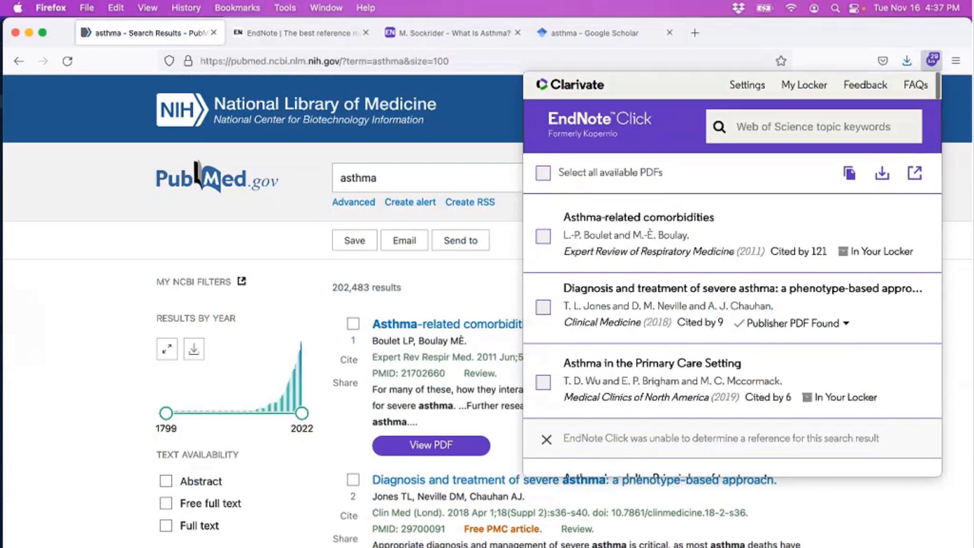
pyautogui.click(543, 173)
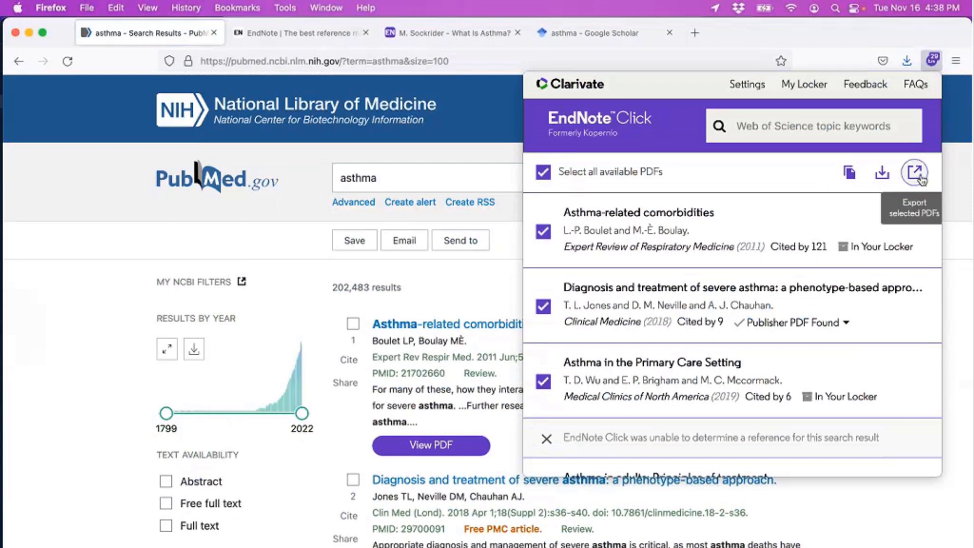
# Step: Deselect all available PDFs in the EndNote Click list, dismiss it, and switch to EndNote 20
pyautogui.click(543, 173)
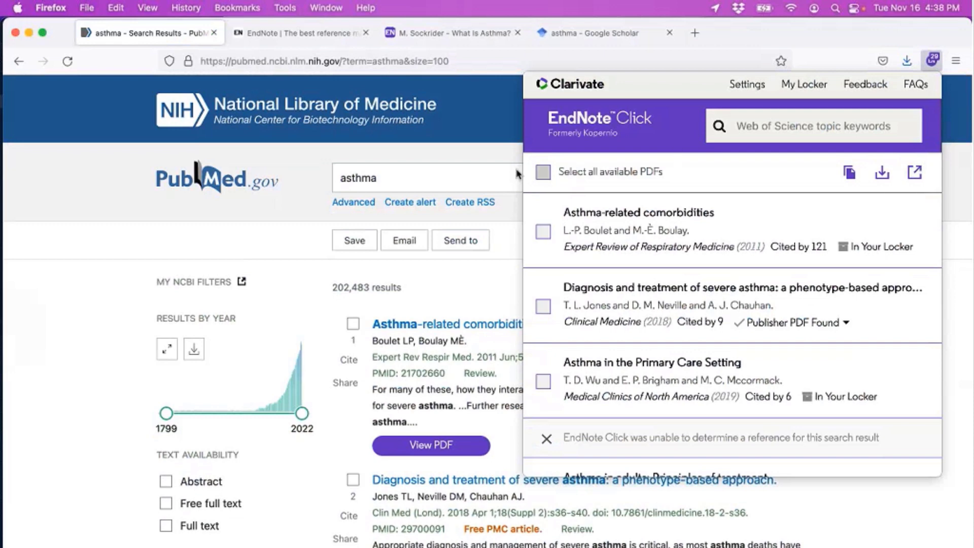
pyautogui.click(496, 163)
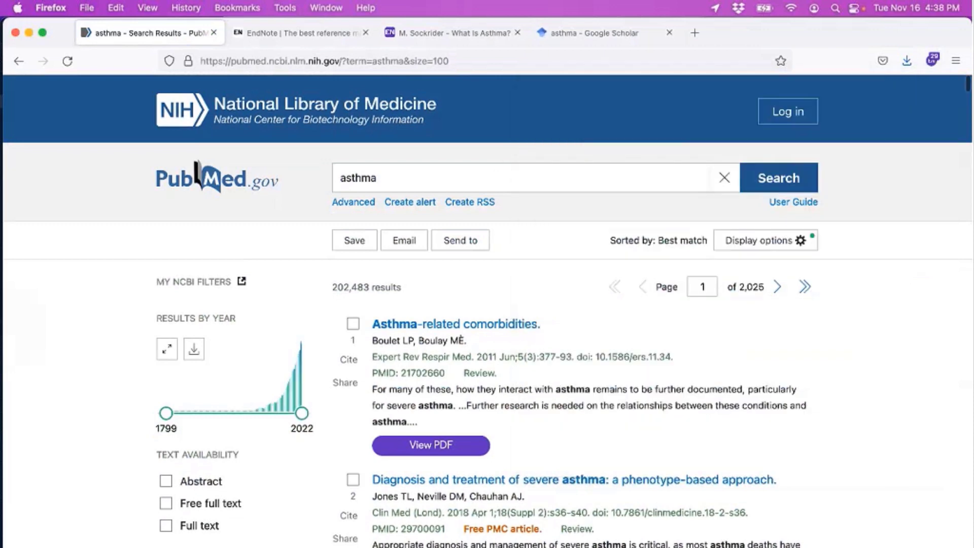
pyautogui.press('super+Tab')
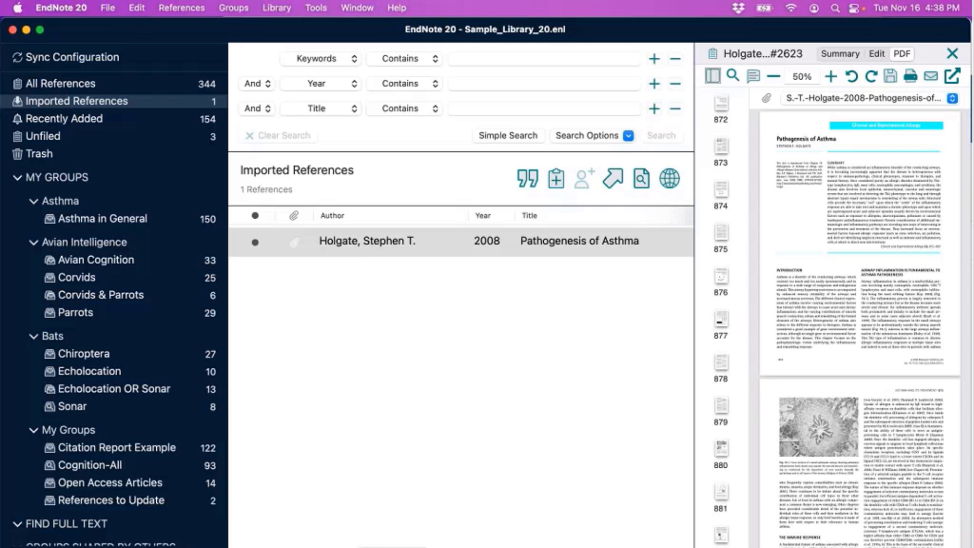
# Step: Show all references in the library and display the summary of the 2009 [Asthma treatment] reference
pyautogui.click(145, 101)
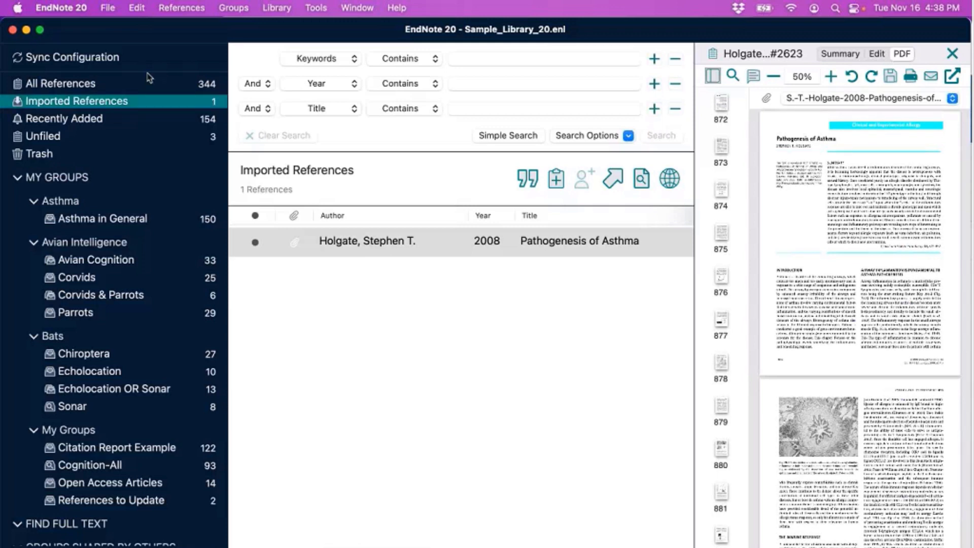
pyautogui.click(149, 82)
pyautogui.scroll(-4, 335, 284)
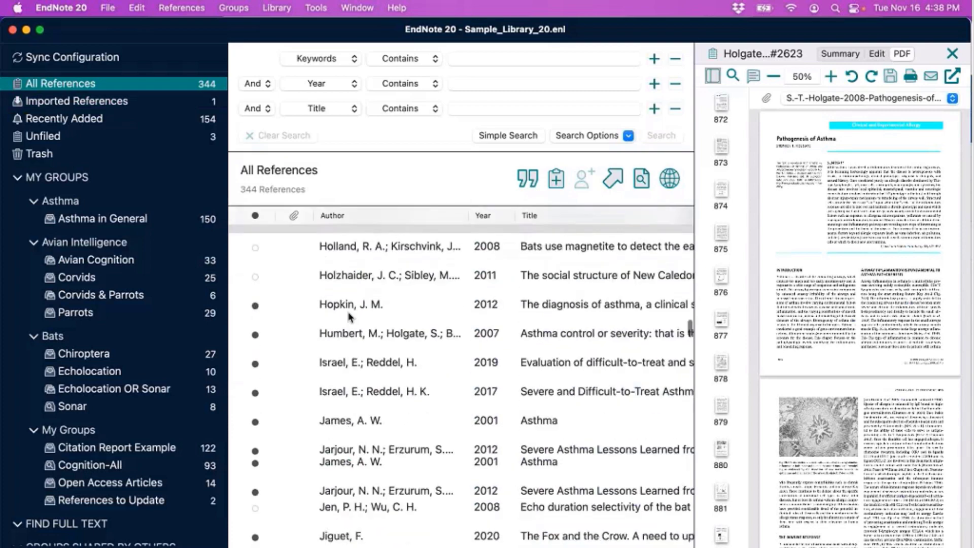
pyautogui.click(350, 315)
pyautogui.scroll(-10, 350, 317)
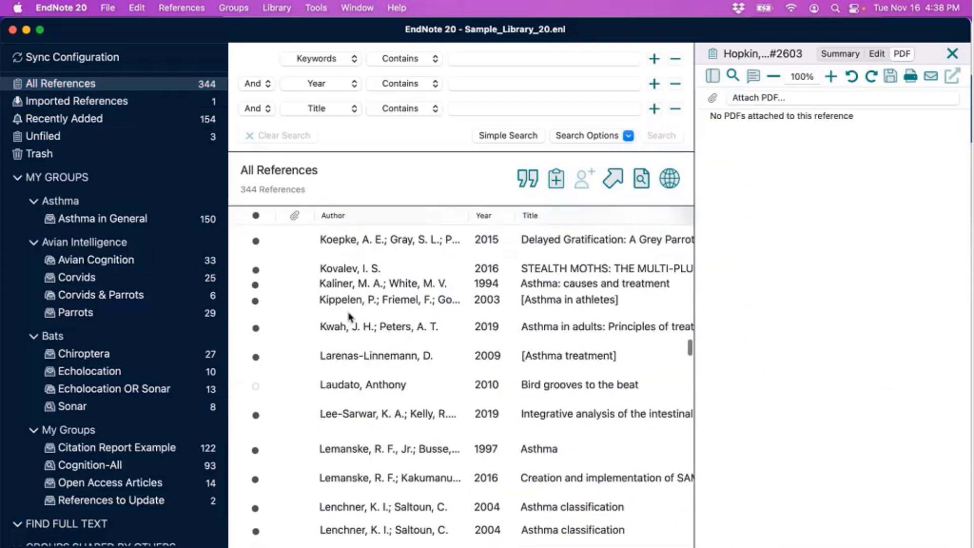
pyautogui.click(834, 55)
pyautogui.click(384, 335)
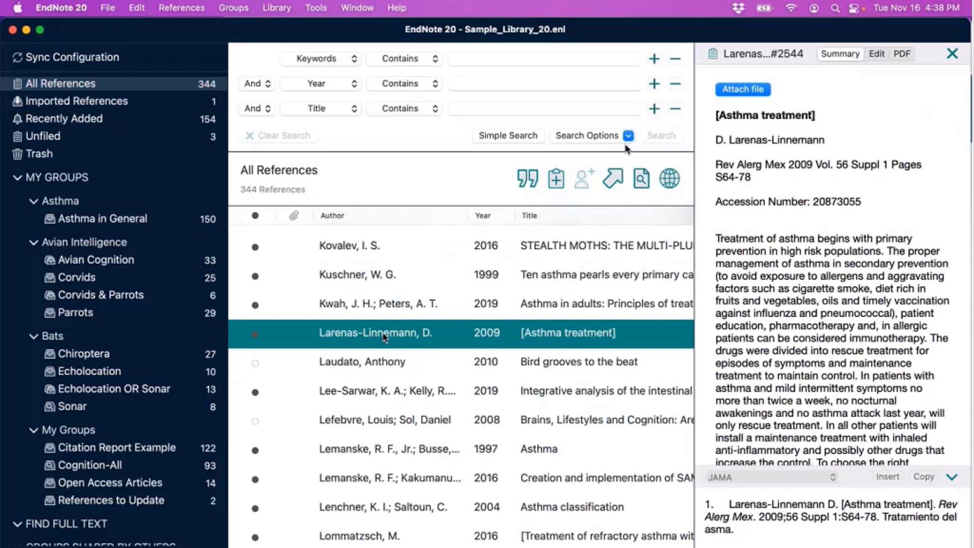
# Step: Attach the 2008 Pathogenesis-of-Asthma(1) PDF from the Downloads folder to the [Asthma treatment] reference
pyautogui.click(752, 94)
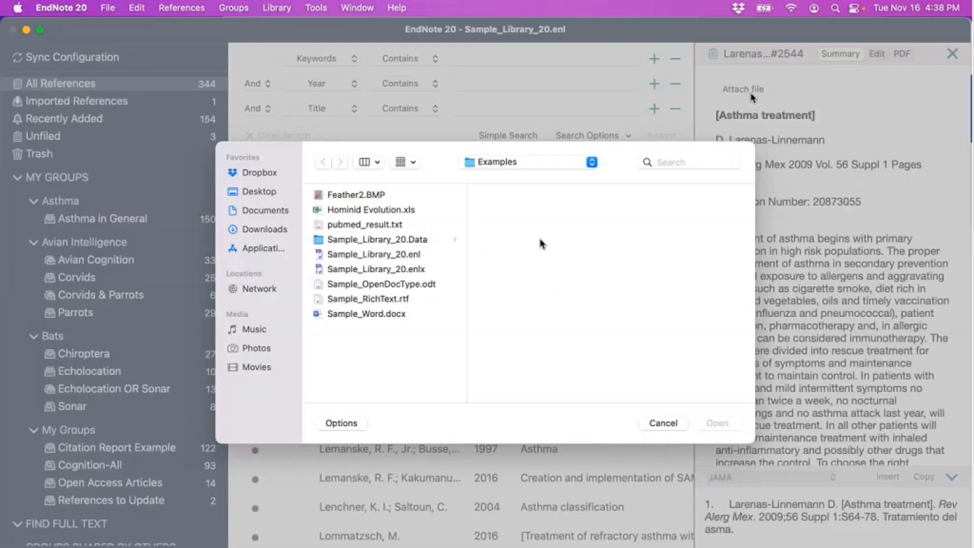
pyautogui.click(249, 230)
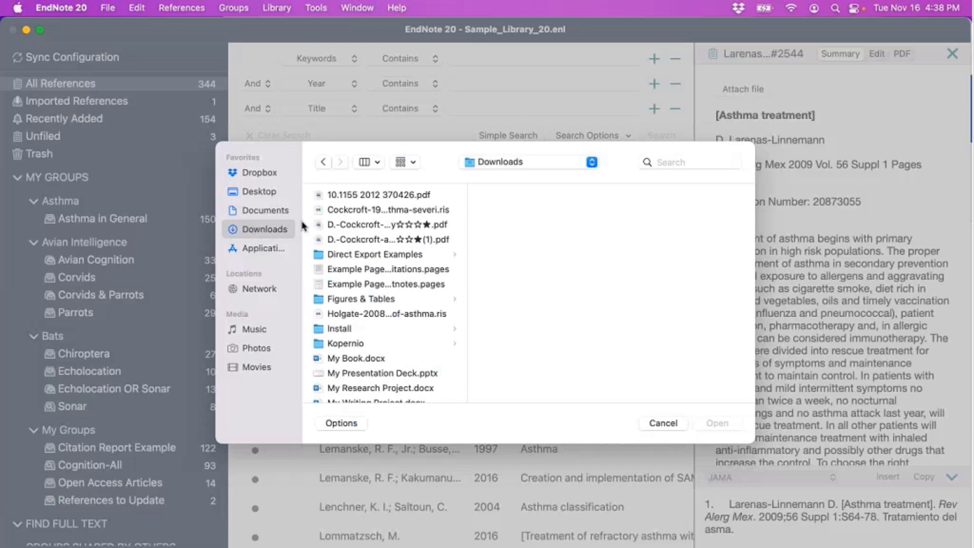
pyautogui.scroll(-5, 414, 330)
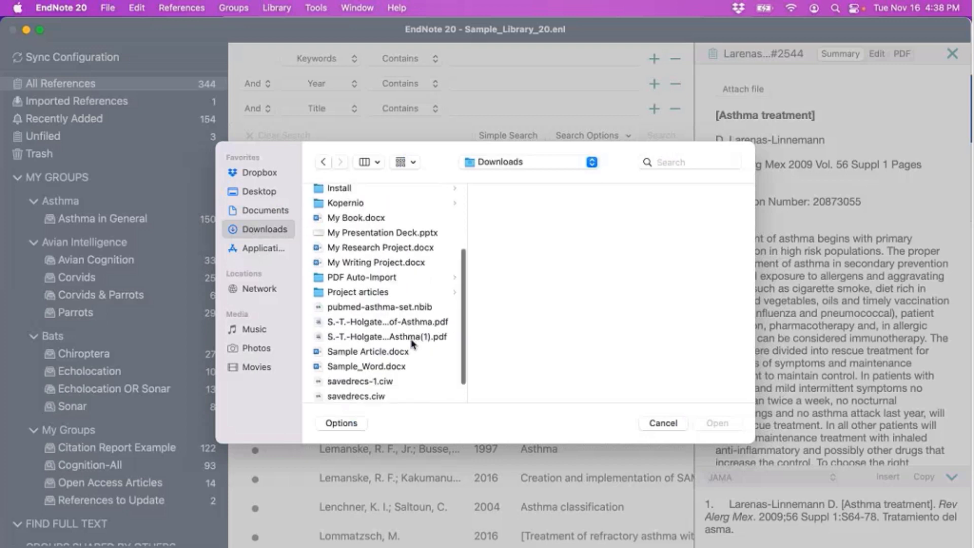
pyautogui.scroll(-2, 415, 350)
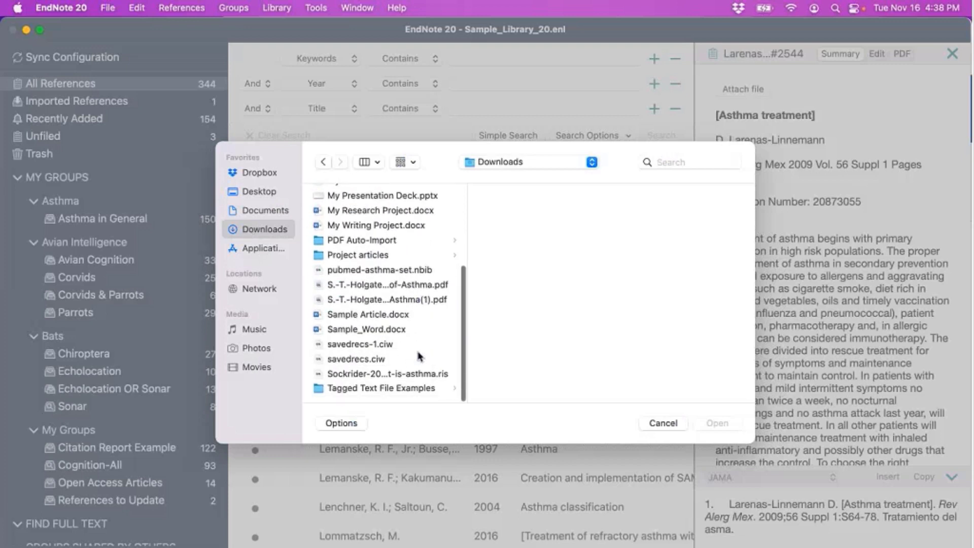
pyautogui.scroll(2, 421, 359)
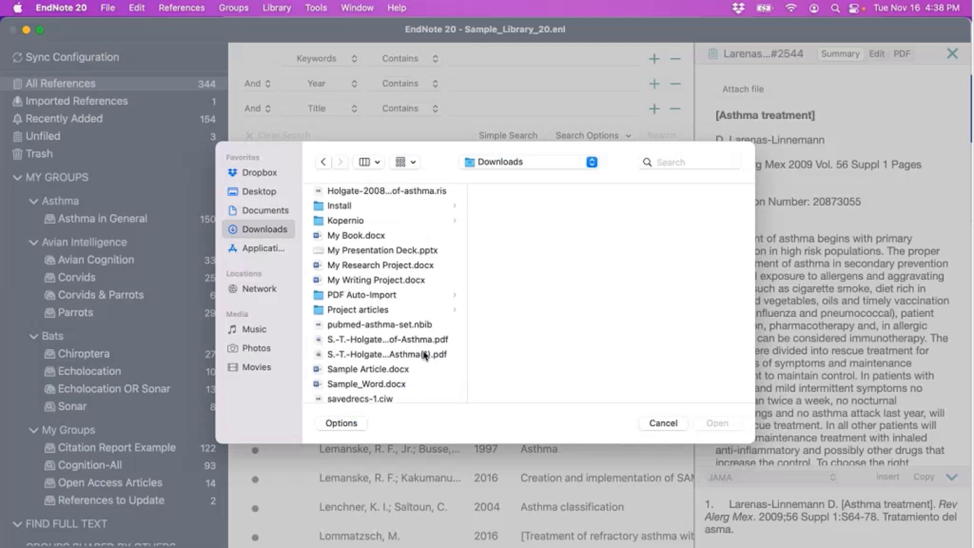
pyautogui.click(426, 354)
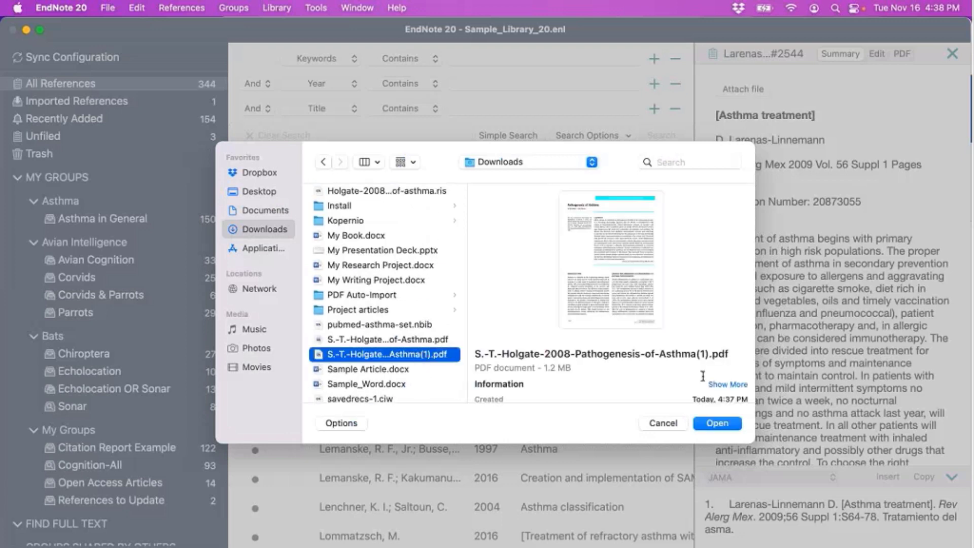
pyautogui.click(718, 423)
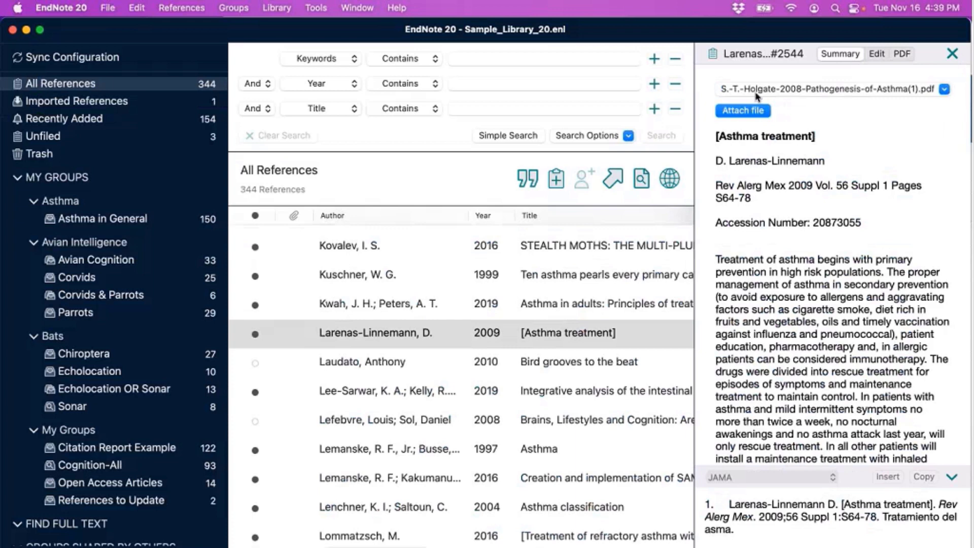
# Step: Switch to Finder and look inside the My Research Projects.Data folder in the home folder's EndNote Libraries folder
pyautogui.click(402, 547)
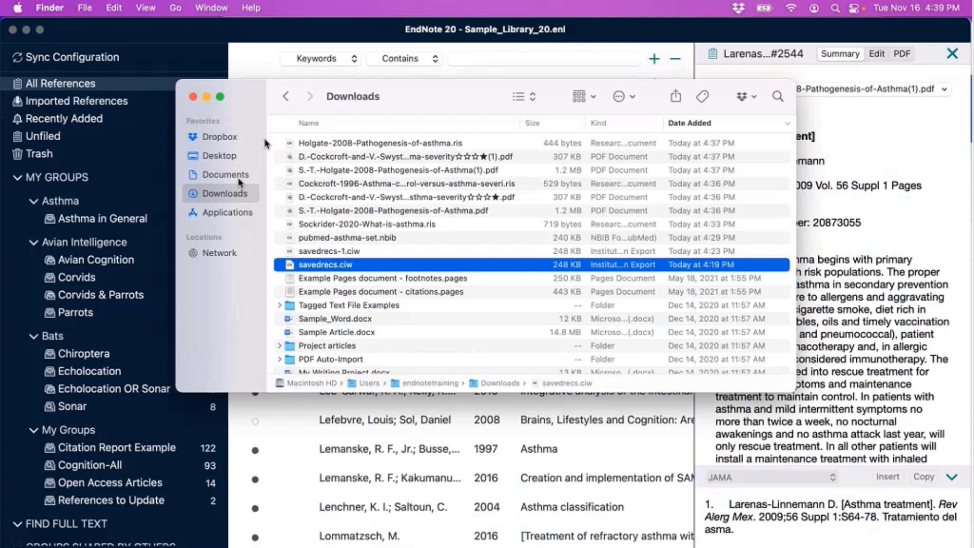
pyautogui.click(175, 6)
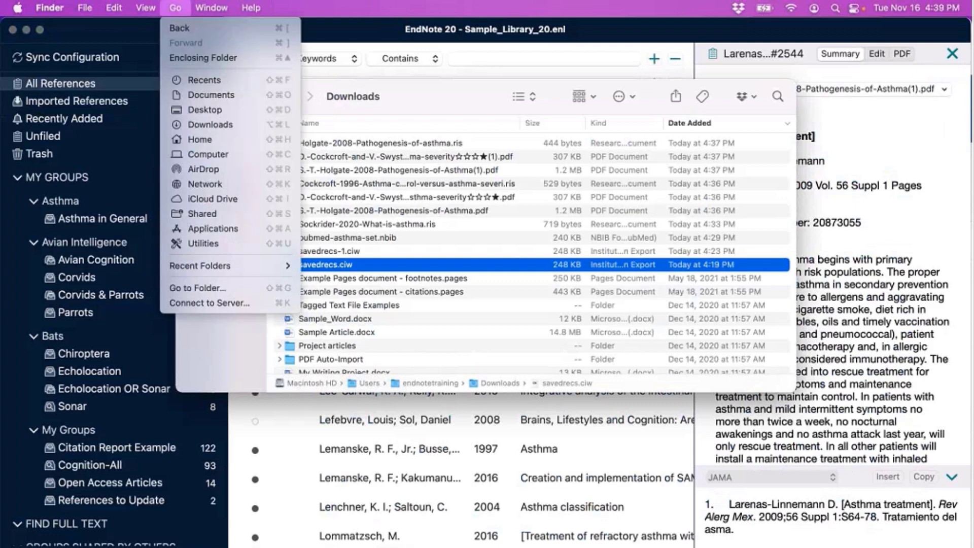
pyautogui.click(254, 142)
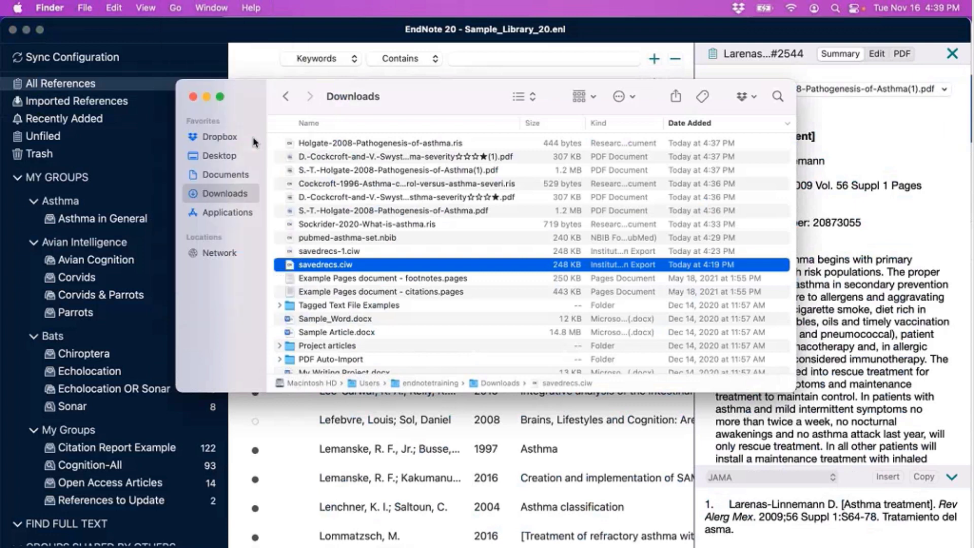
pyautogui.doubleClick(345, 213)
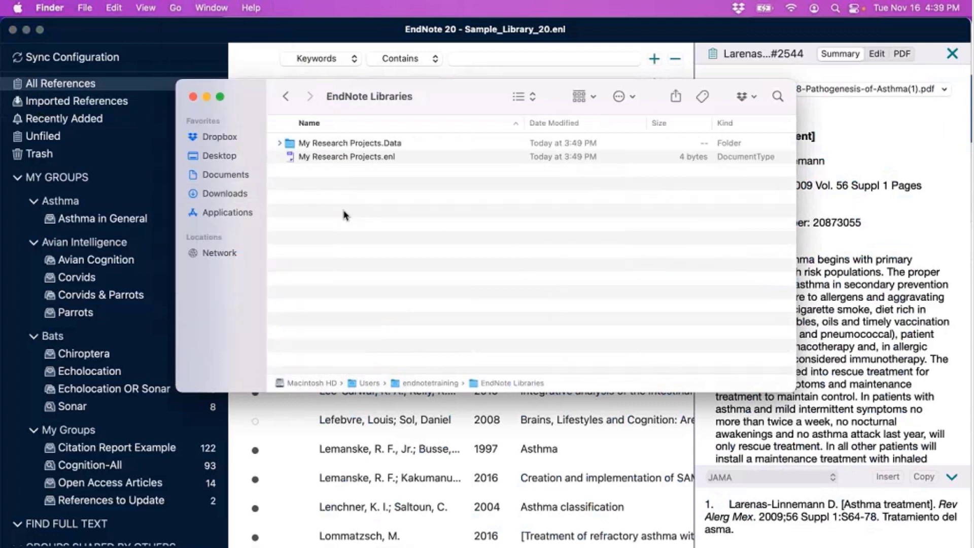
pyautogui.doubleClick(346, 145)
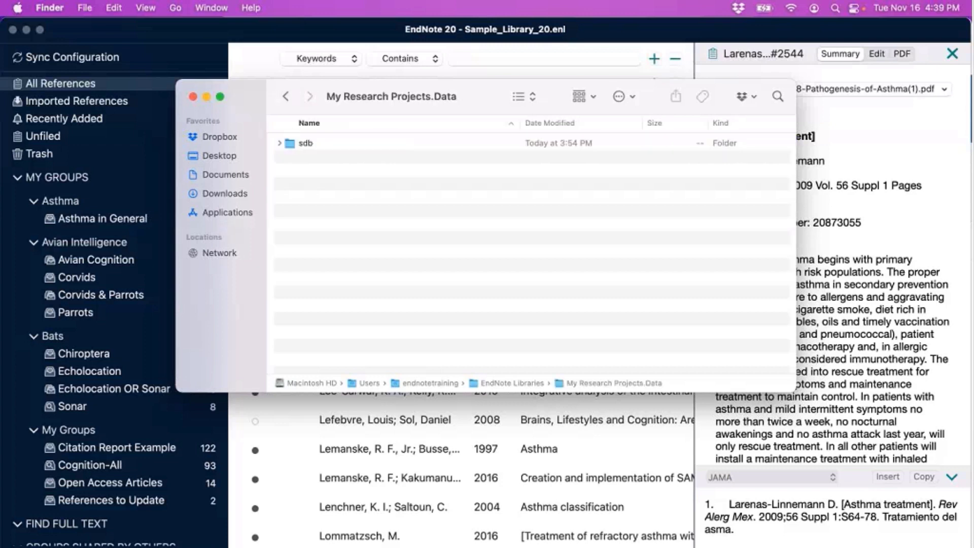
# Step: Browse from Applications through EndNote 20 and Examples to the PDF folder inside Sample_Library_20.Data
pyautogui.click(223, 213)
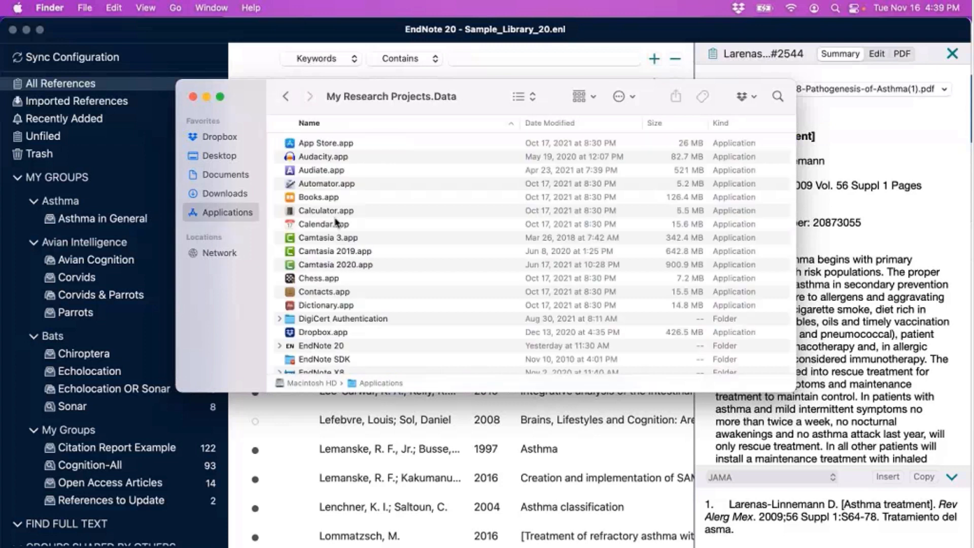
pyautogui.click(329, 346)
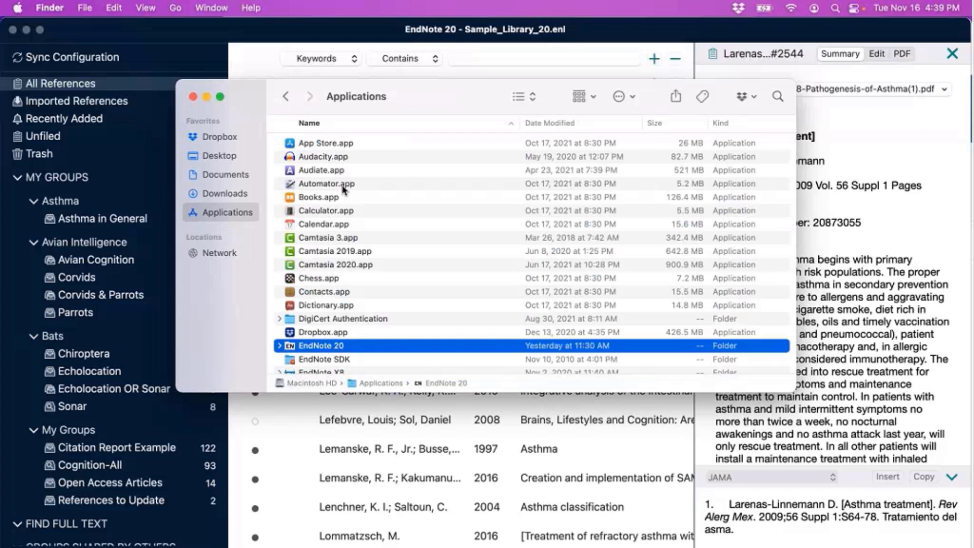
pyautogui.doubleClick(330, 347)
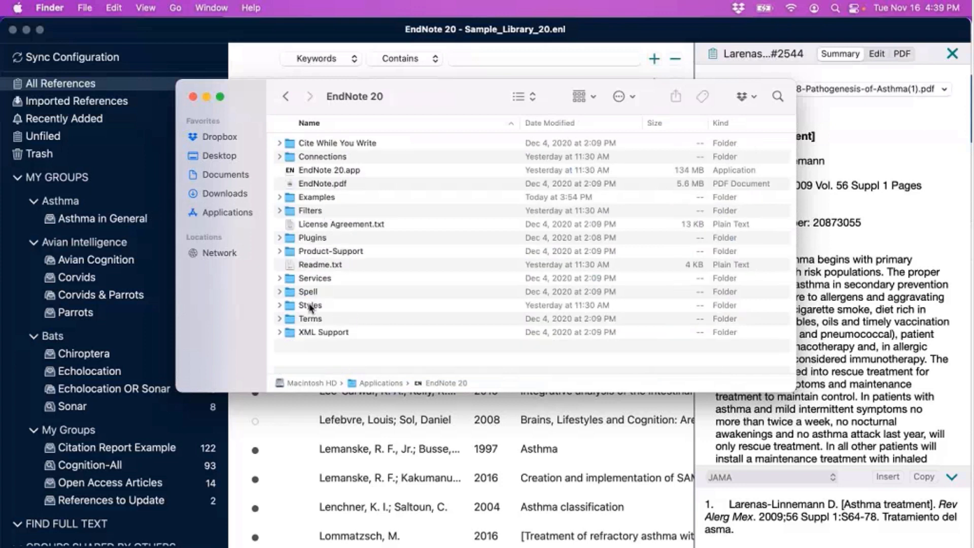
pyautogui.doubleClick(317, 197)
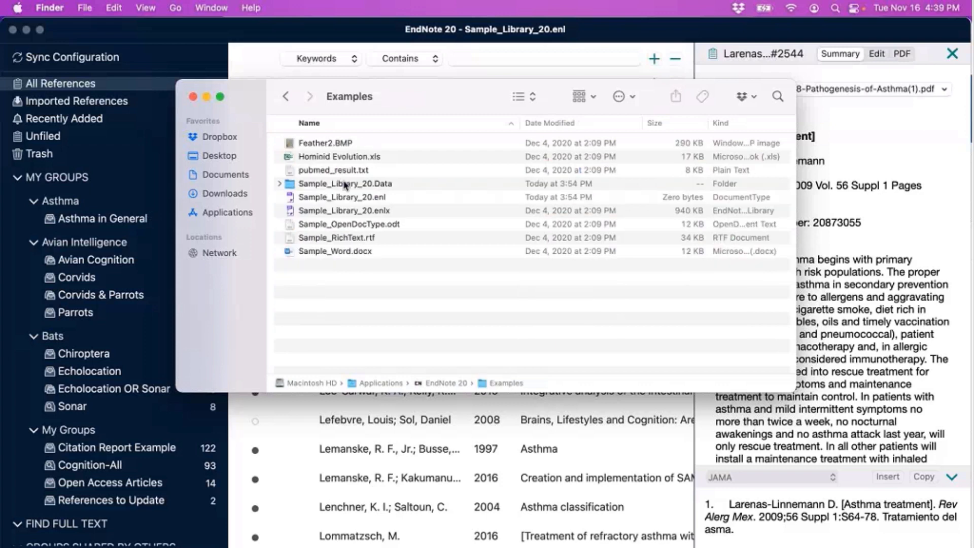
pyautogui.doubleClick(343, 184)
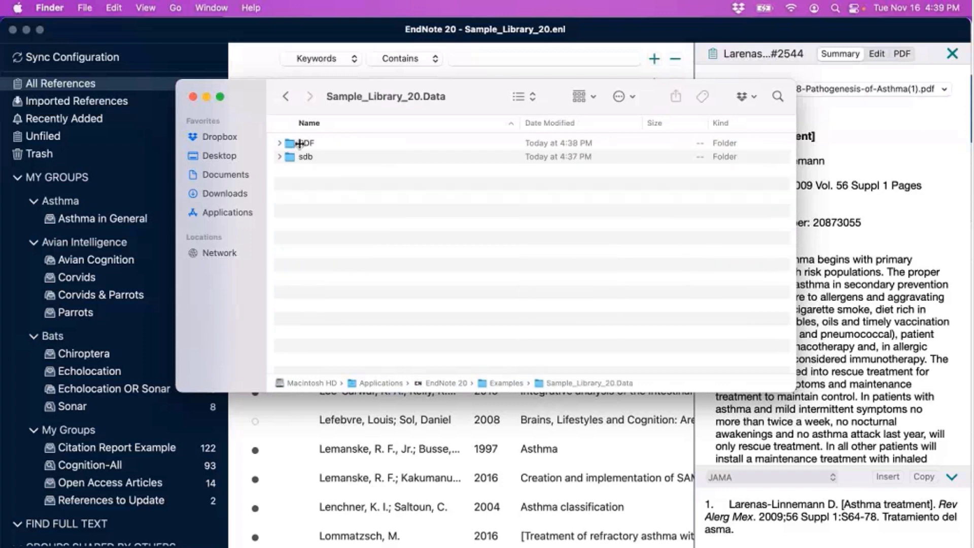
pyautogui.doubleClick(315, 146)
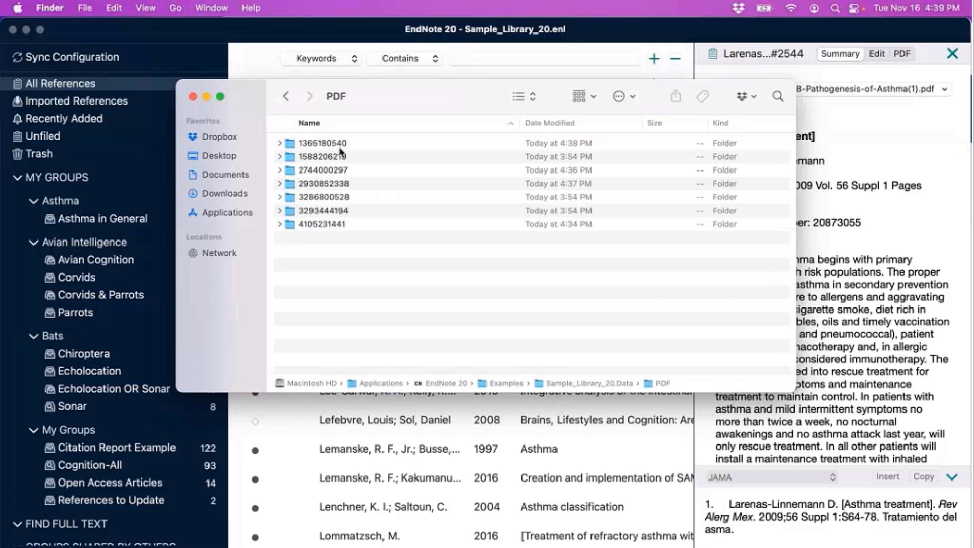
pyautogui.doubleClick(339, 143)
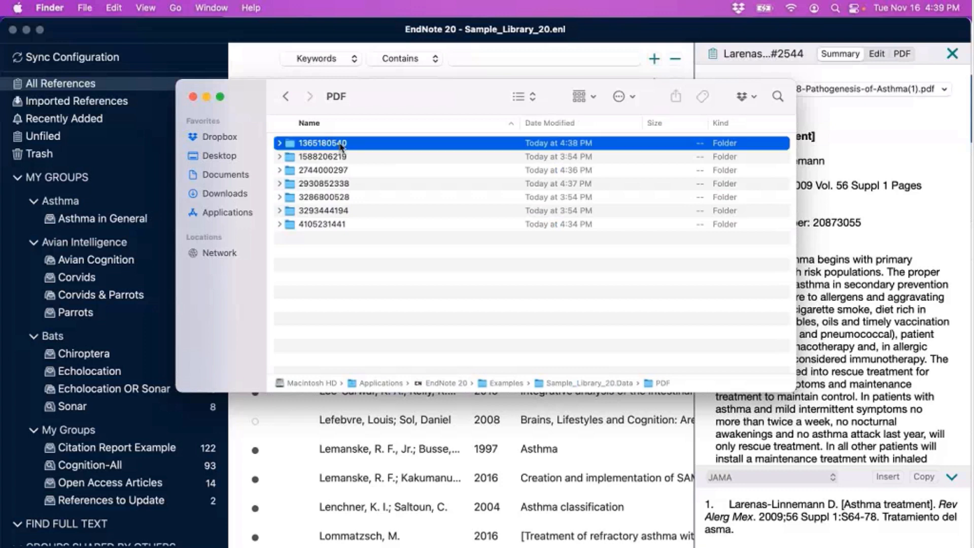
pyautogui.click(286, 96)
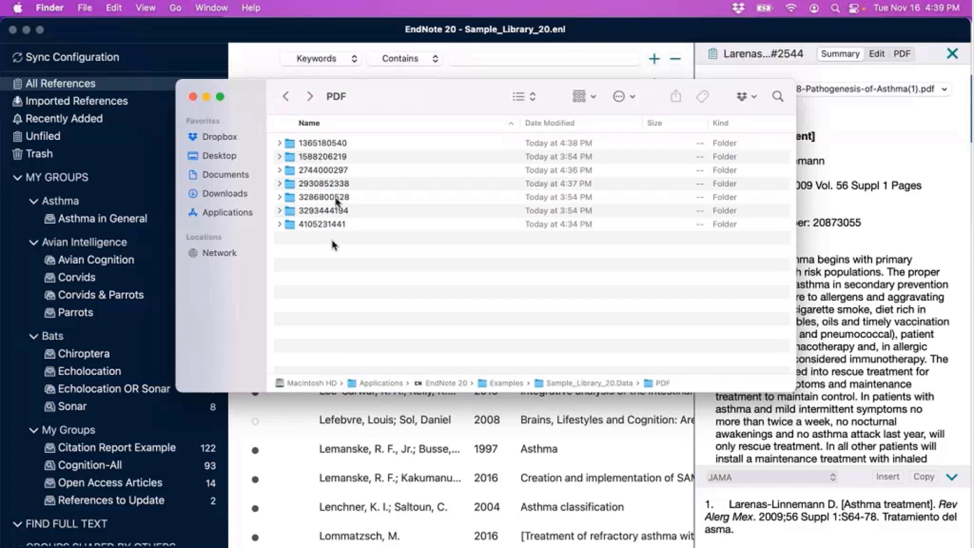
pyautogui.doubleClick(334, 144)
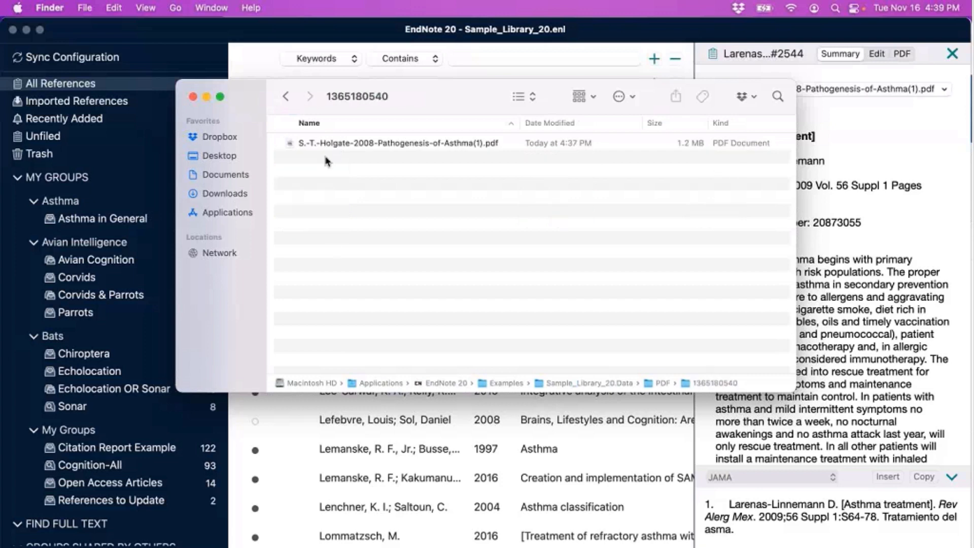
pyautogui.moveTo(474, 101); pyautogui.dragTo(264, 95)
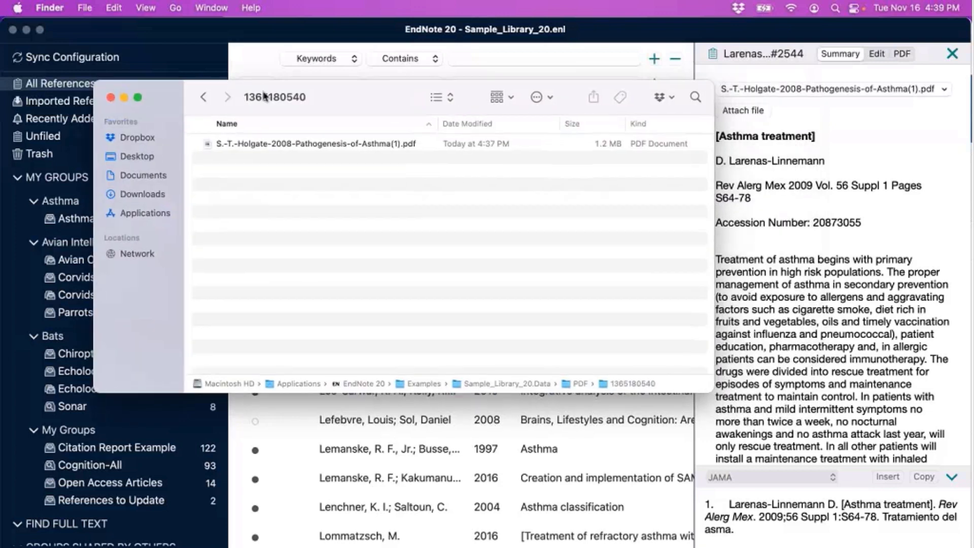
pyautogui.click(111, 98)
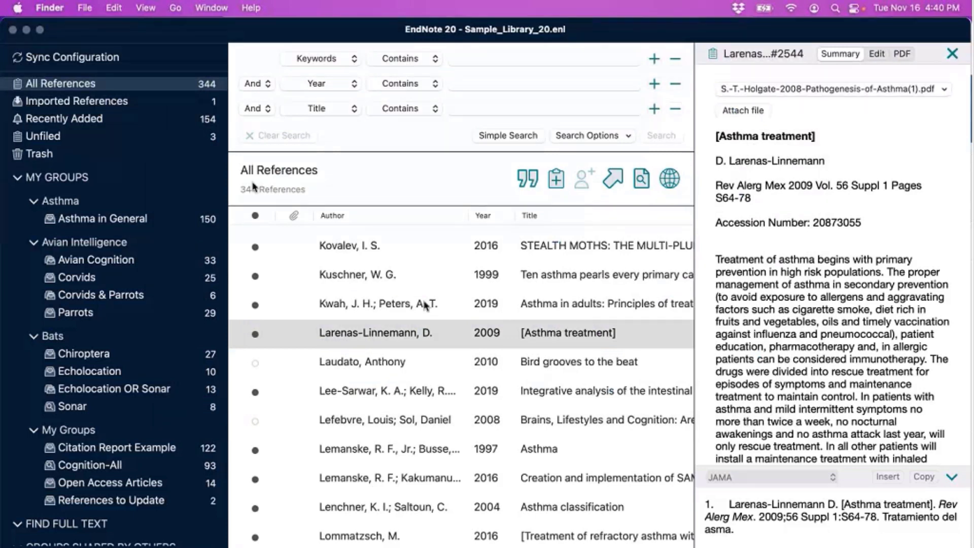
# Step: Save the changed [Asthma treatment] record with its PDF attachment and keep that reference selected
pyautogui.click(442, 361)
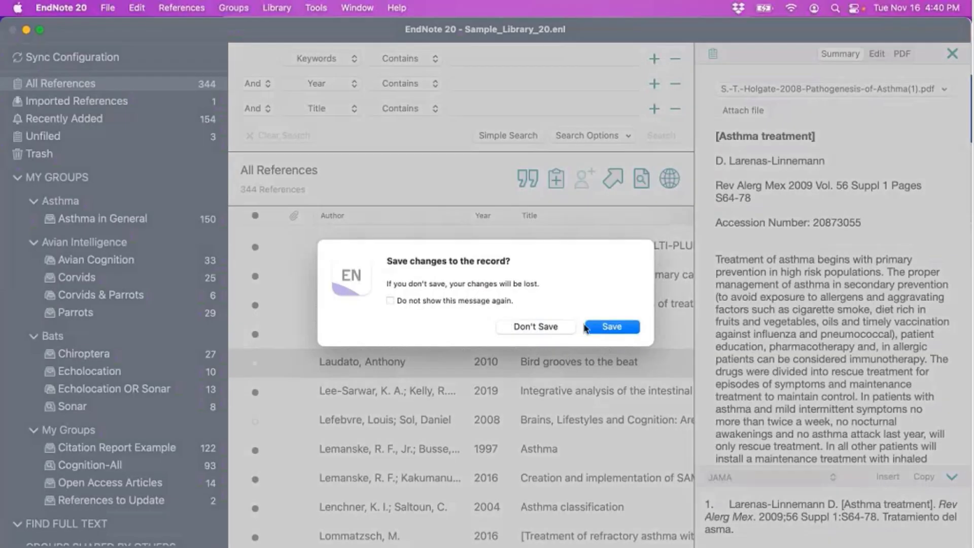
pyautogui.click(552, 325)
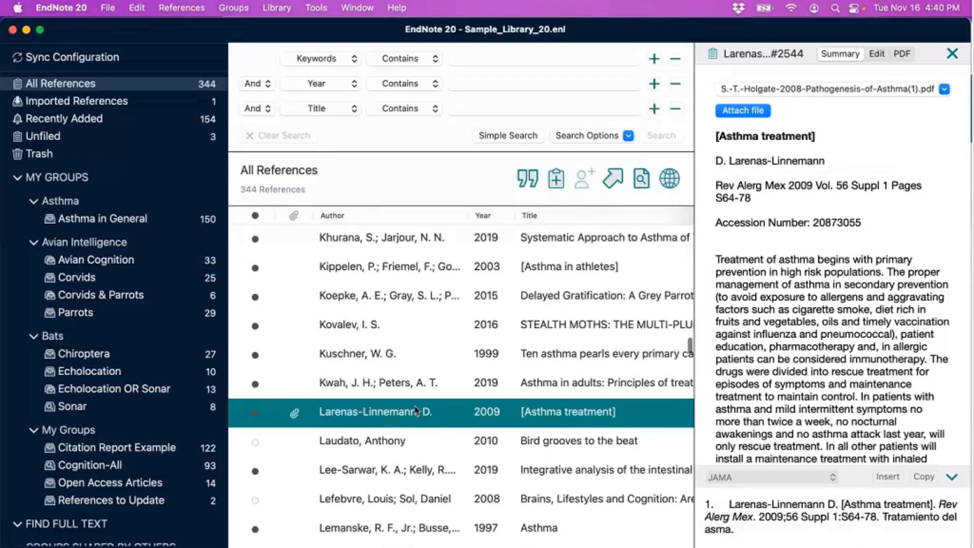
# Step: Attach My Writing Project.docx from the Downloads folder to the [Asthma treatment] reference
pyautogui.click(750, 113)
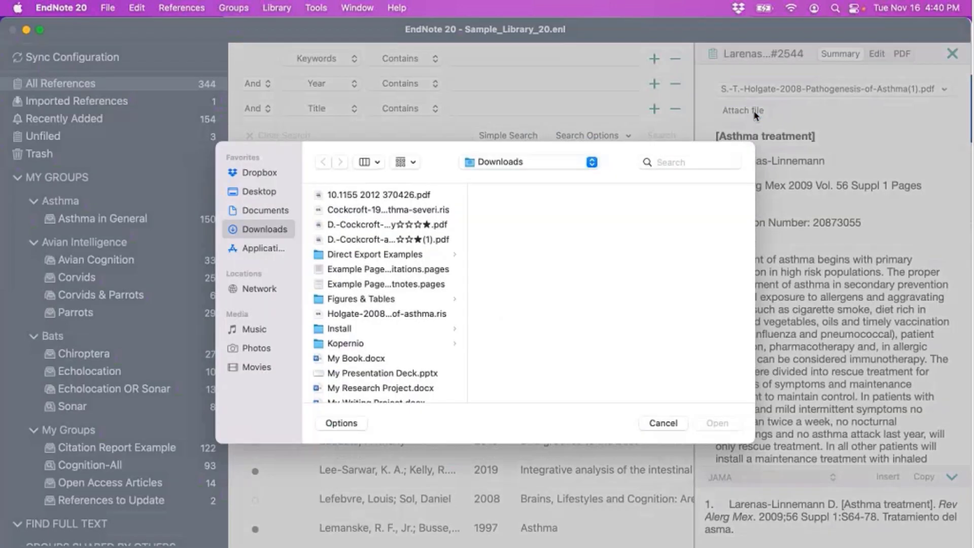
pyautogui.scroll(-5, 434, 289)
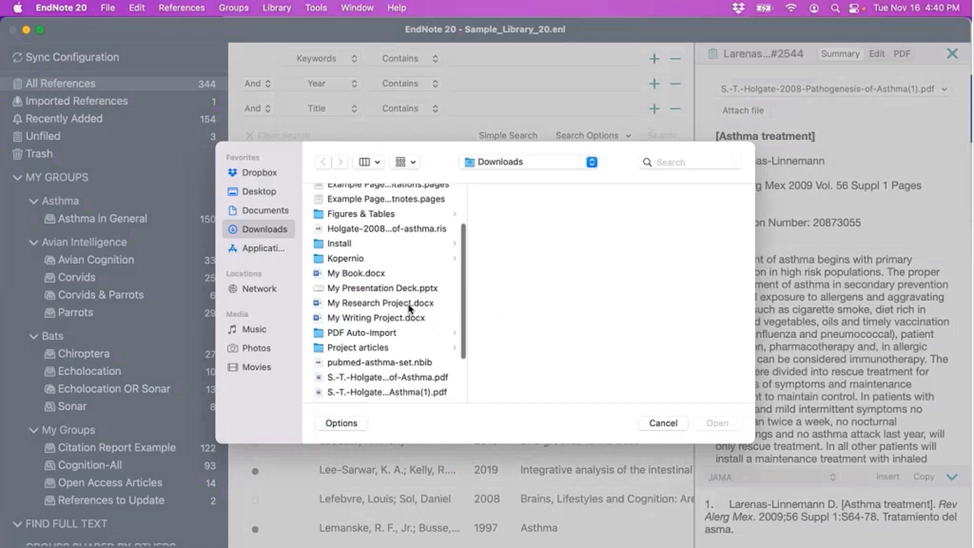
pyautogui.click(402, 302)
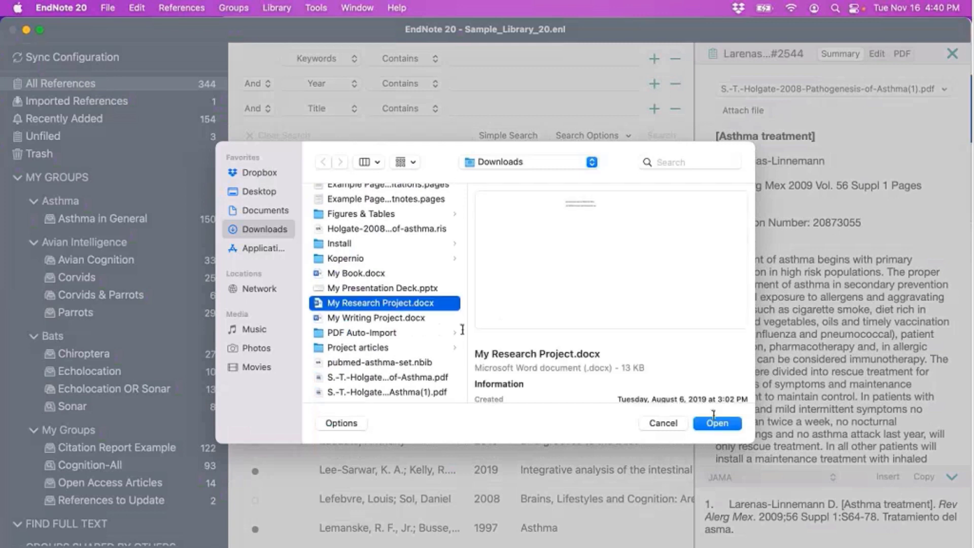
pyautogui.click(391, 319)
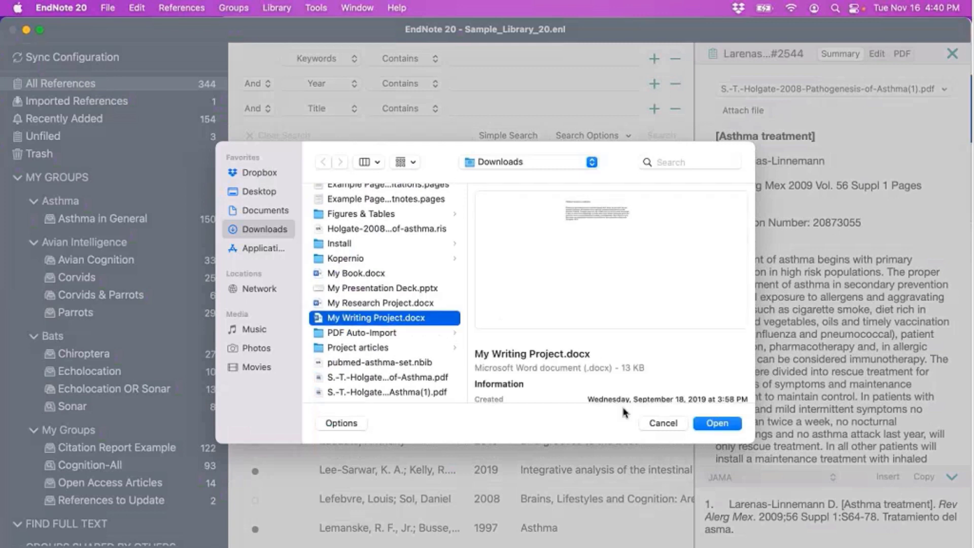
pyautogui.click(727, 424)
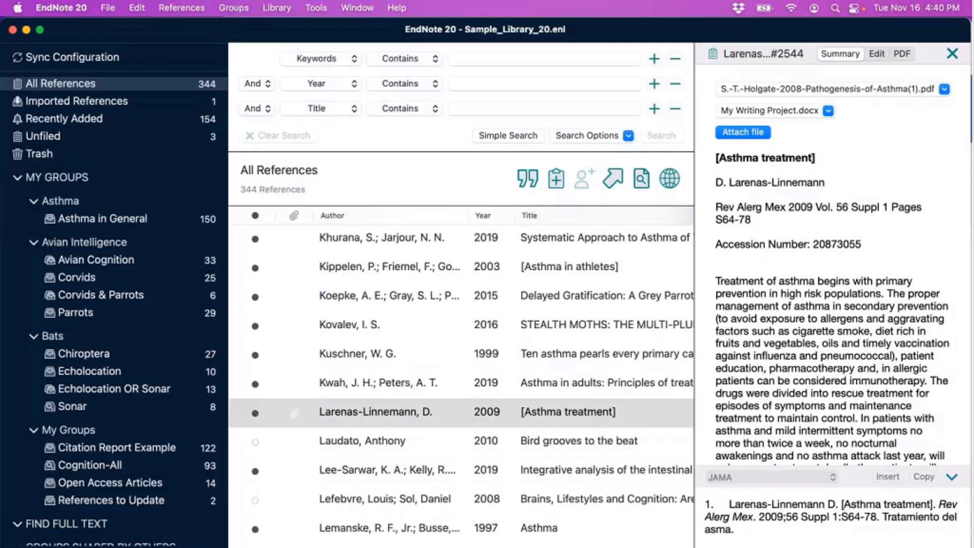
# Step: Save the changes to the [Asthma treatment] record and select that reference again
pyautogui.click(599, 385)
pyautogui.click(623, 327)
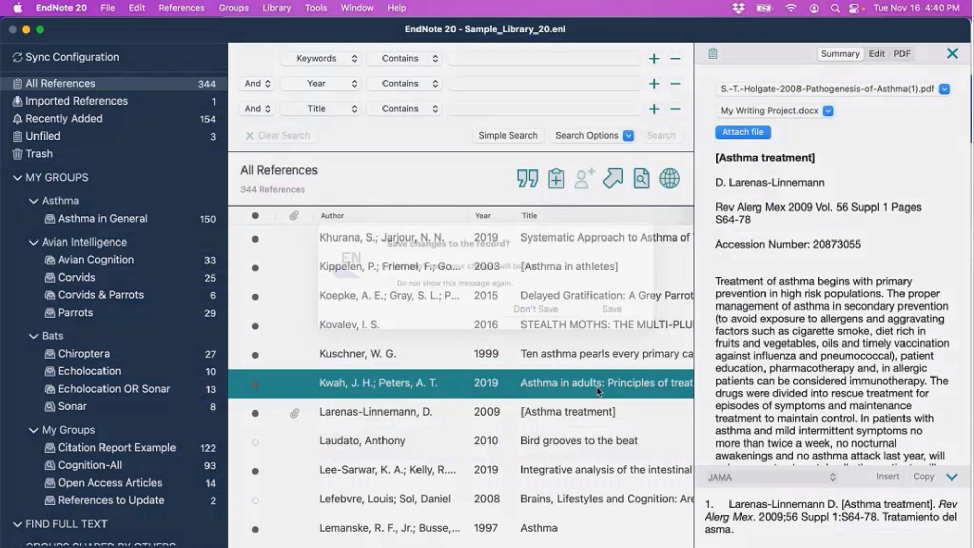
pyautogui.click(592, 404)
pyautogui.scroll(-1, 591, 399)
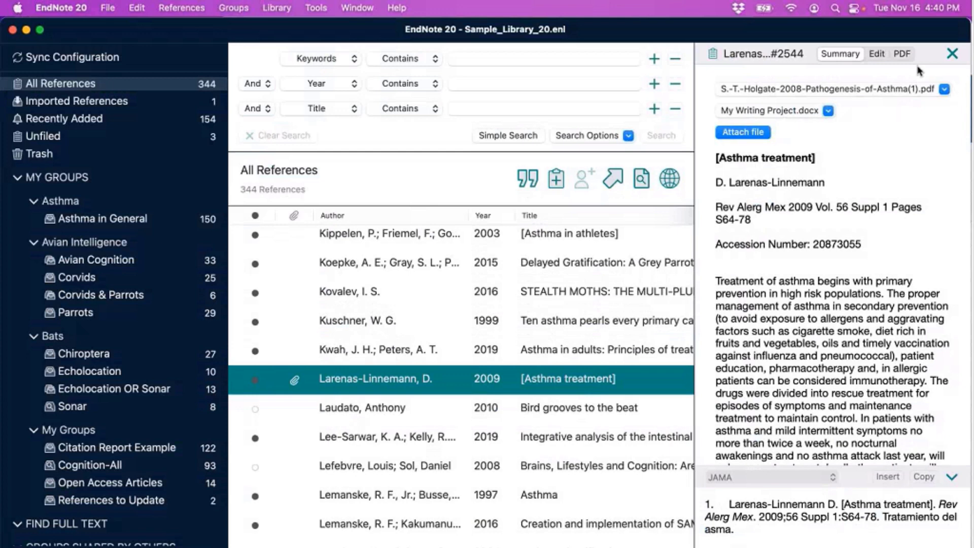
# Step: Show the reference's attached PDF in a widened preview pane at 100% zoom
pyautogui.click(904, 55)
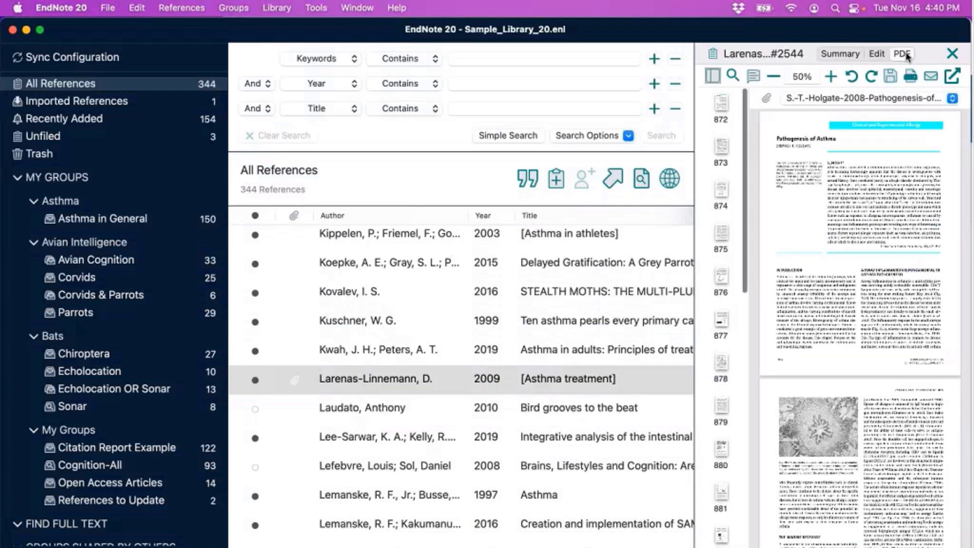
pyautogui.moveTo(694, 181); pyautogui.dragTo(638, 180)
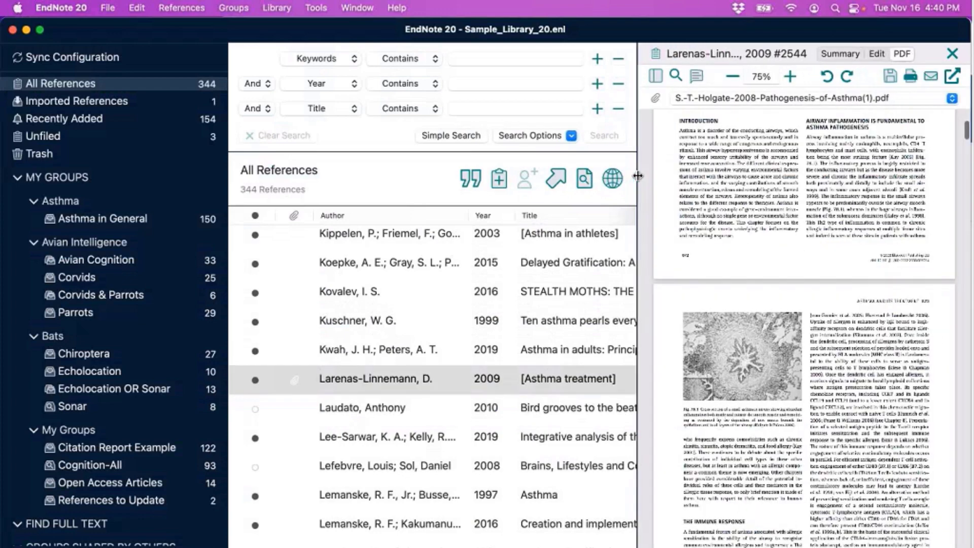
pyautogui.scroll(3, 818, 111)
pyautogui.click(792, 77)
pyautogui.click(792, 77)
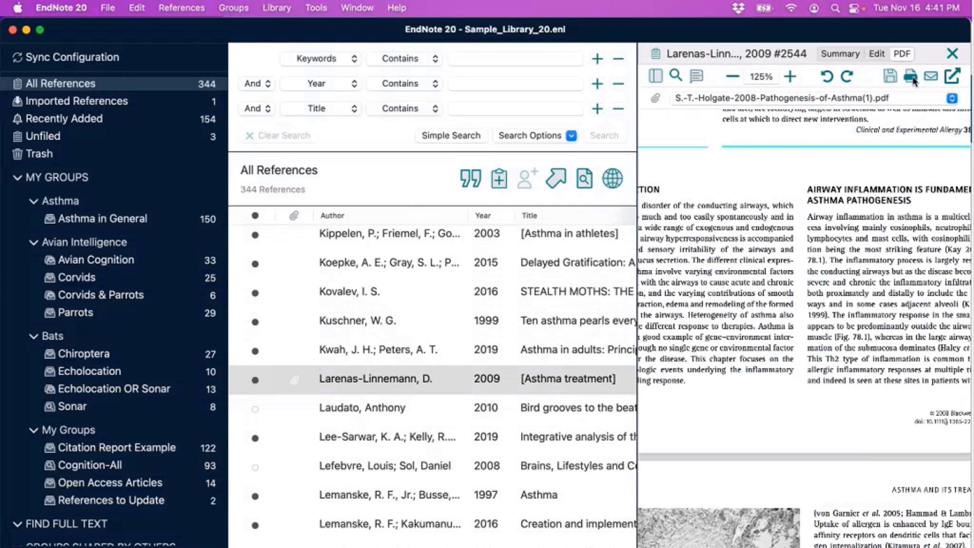
pyautogui.click(736, 79)
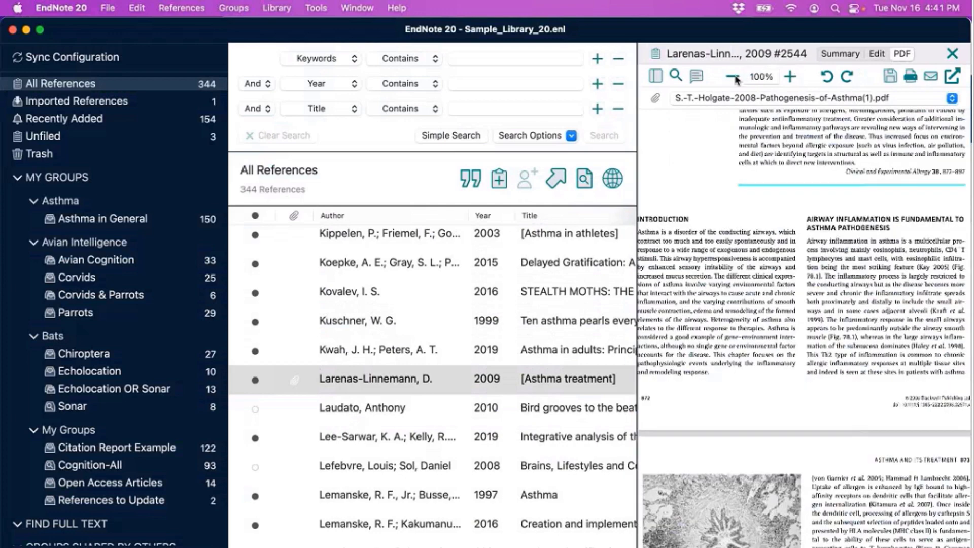
# Step: Open the Pathogenesis of Asthma PDF in its own enlarged window and show the start of the first page
pyautogui.click(954, 76)
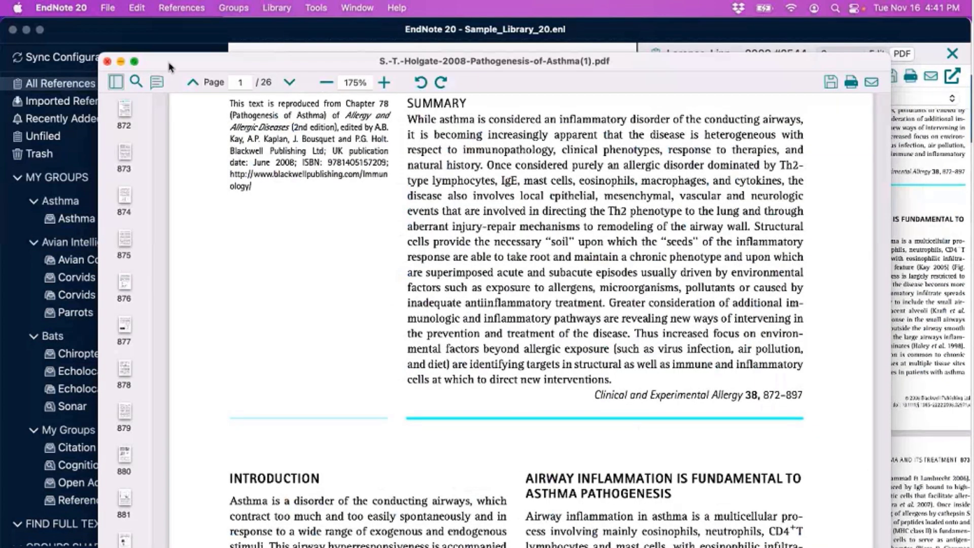
pyautogui.moveTo(153, 60); pyautogui.dragTo(79, 29)
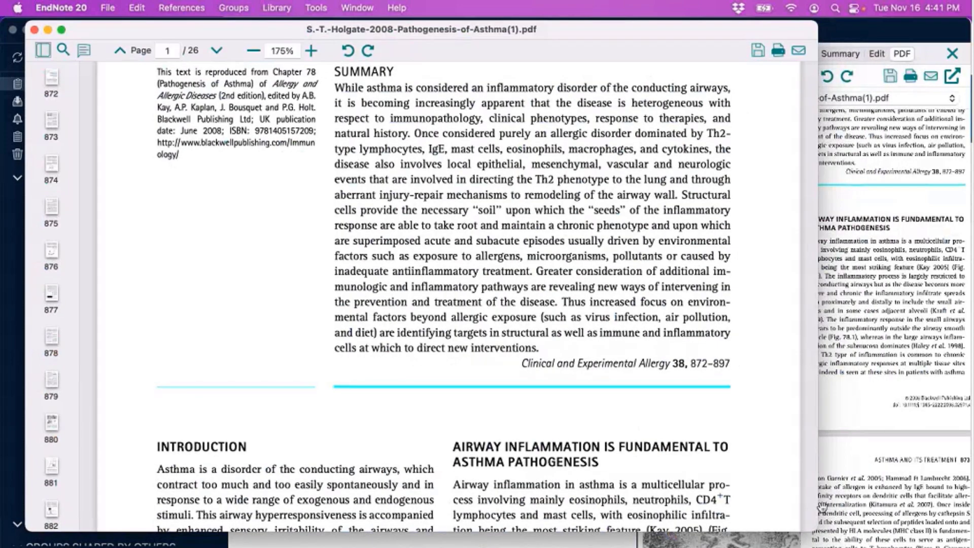
pyautogui.moveTo(814, 529); pyautogui.dragTo(963, 546)
pyautogui.scroll(5, 560, 369)
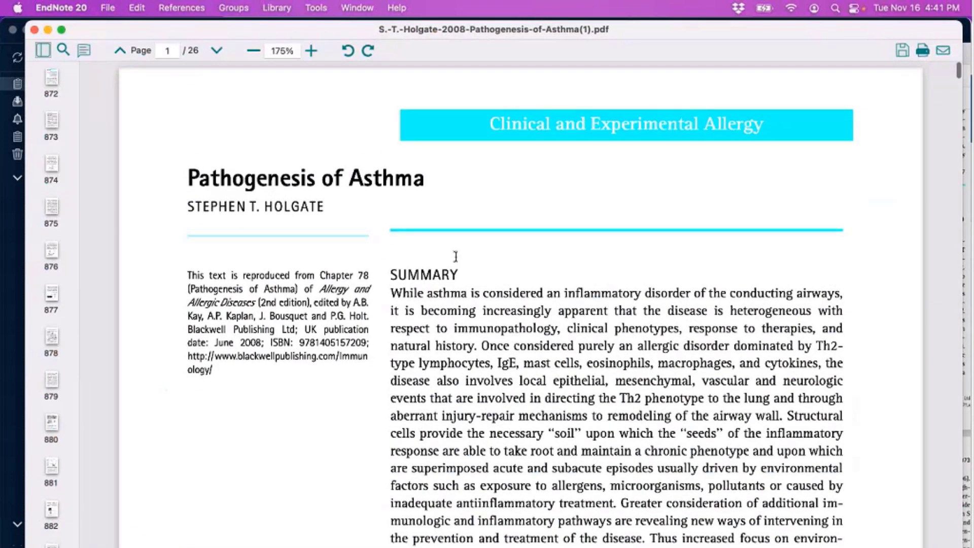
# Step: Show the annotation tools, highlight the SUMMARY heading in yellow, and look over the available annotation colors
pyautogui.click(85, 51)
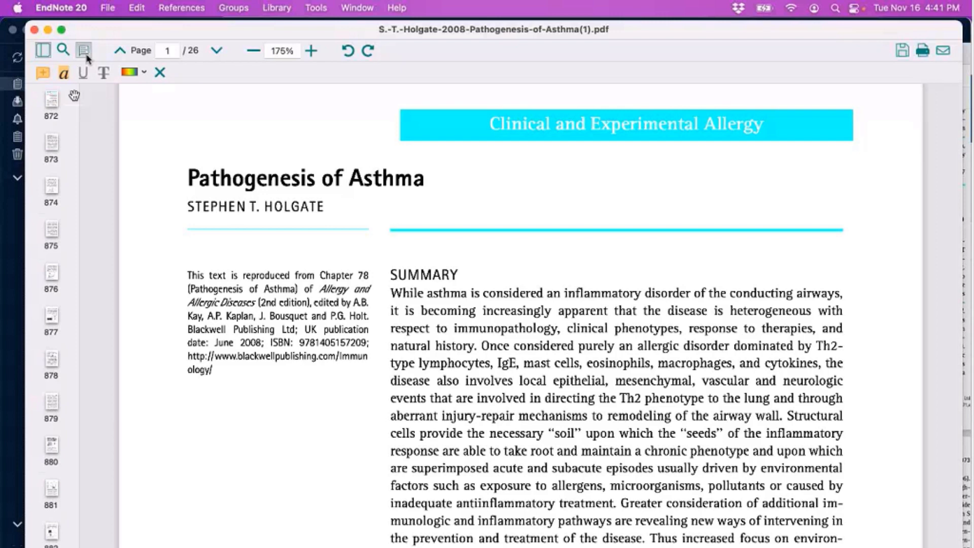
pyautogui.click(64, 75)
pyautogui.click(74, 72)
pyautogui.click(64, 75)
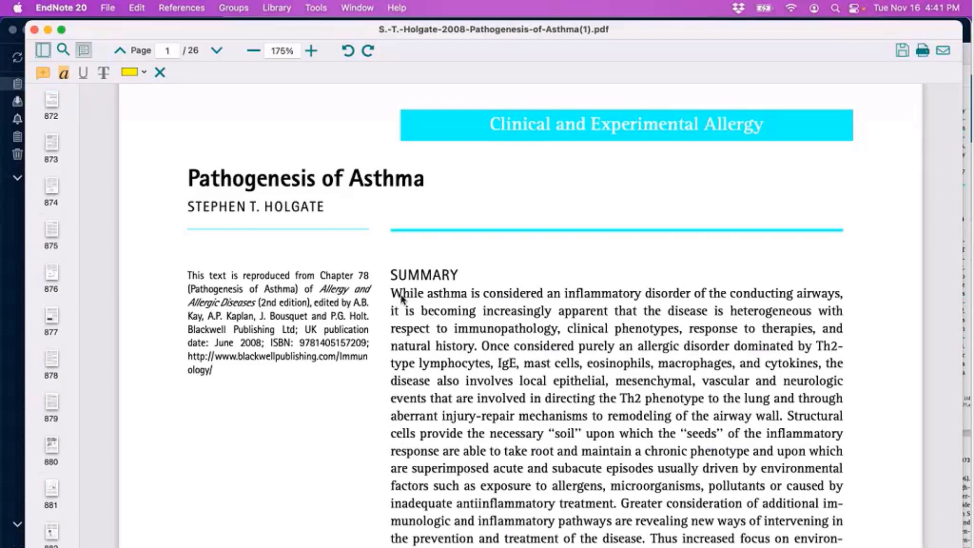
pyautogui.moveTo(399, 275); pyautogui.dragTo(437, 276)
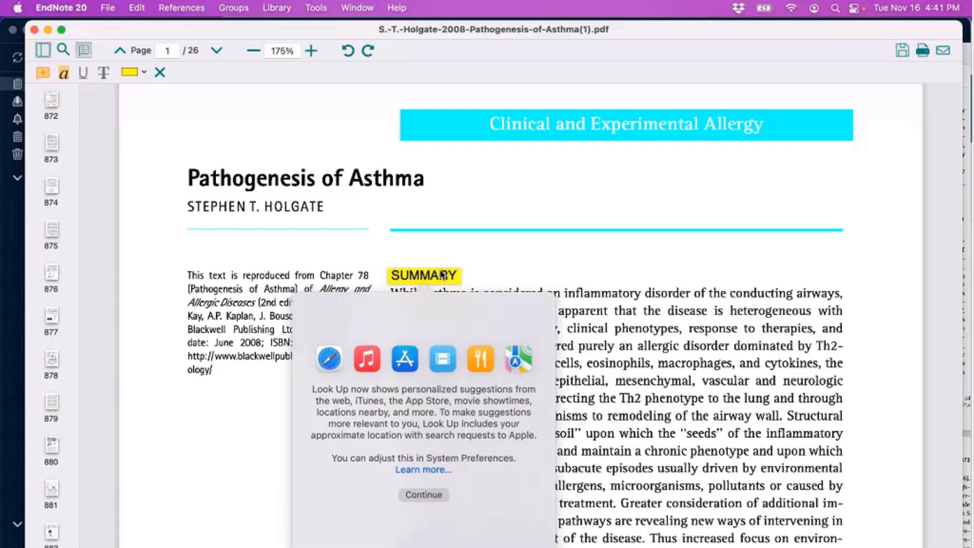
pyautogui.click(508, 261)
pyautogui.click(396, 275)
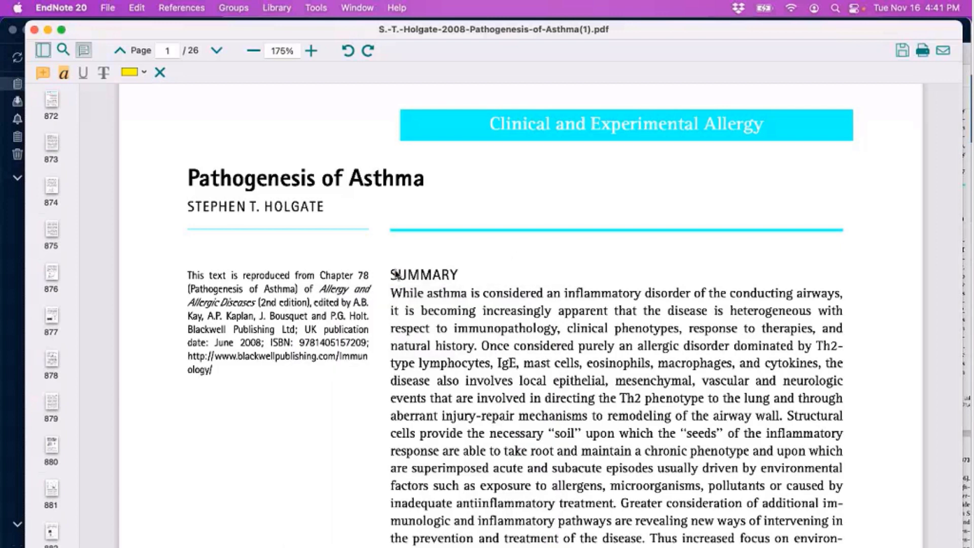
pyautogui.moveTo(397, 275); pyautogui.dragTo(459, 274)
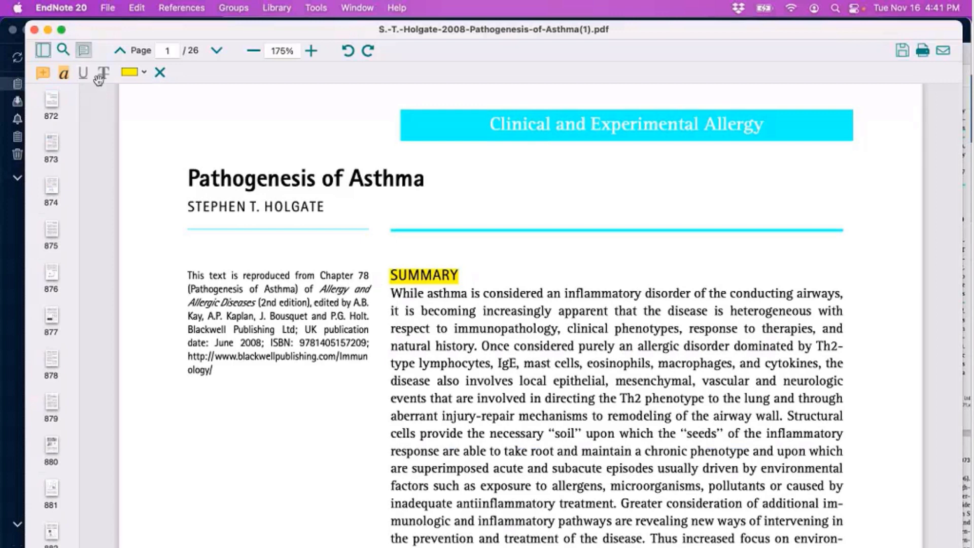
pyautogui.click(145, 74)
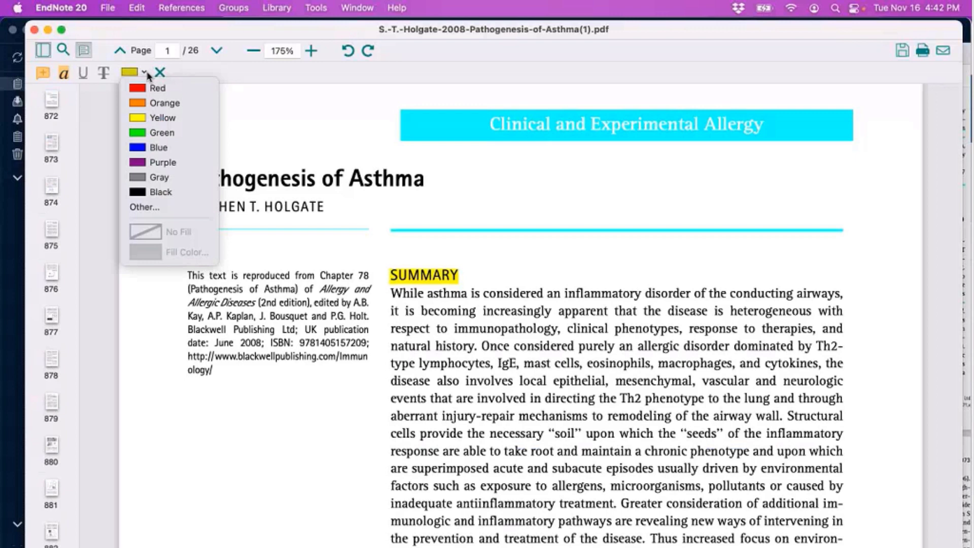
pyautogui.click(147, 75)
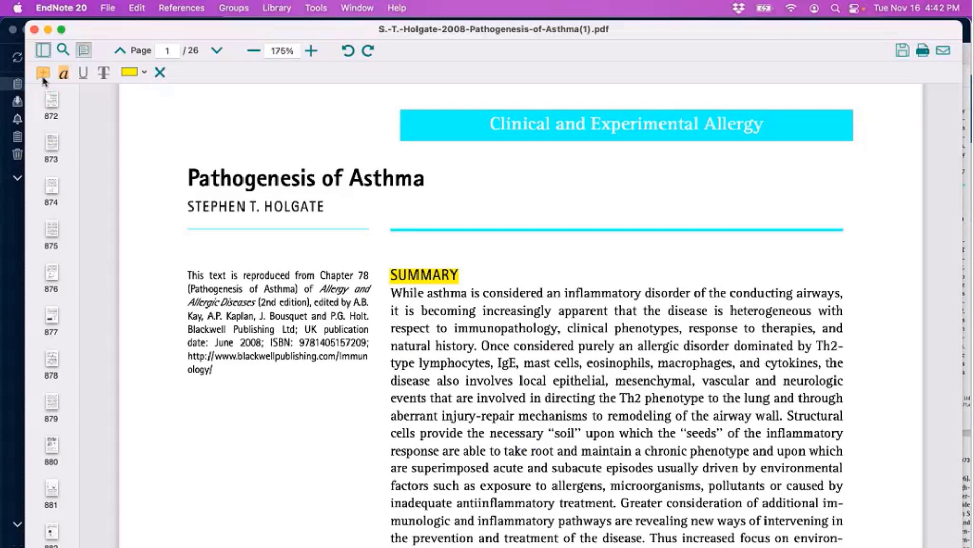
# Step: Add a sticky note reading "Interesting article!" above the end of the summary's first line and close the note
pyautogui.click(759, 248)
pyautogui.click(42, 73)
pyautogui.click(769, 261)
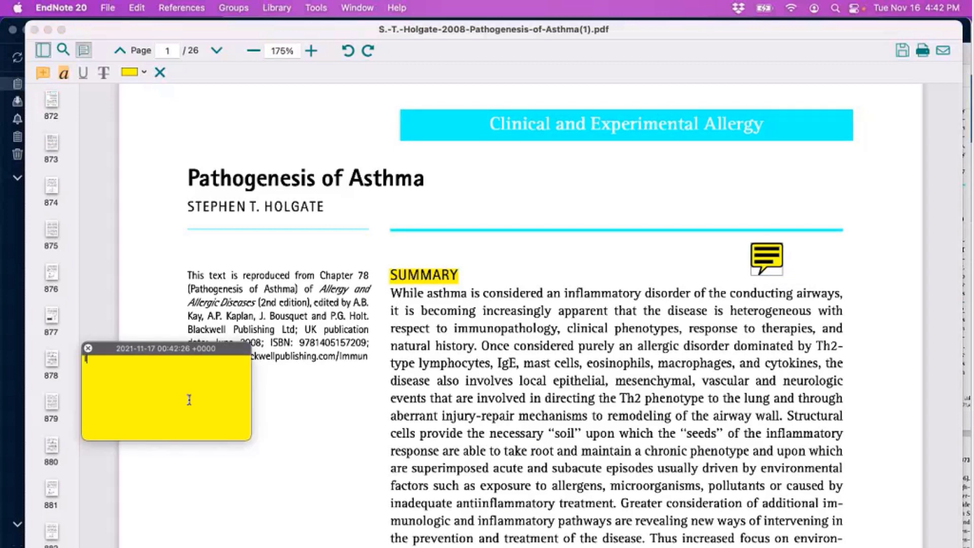
pyautogui.write('Interesting article!')
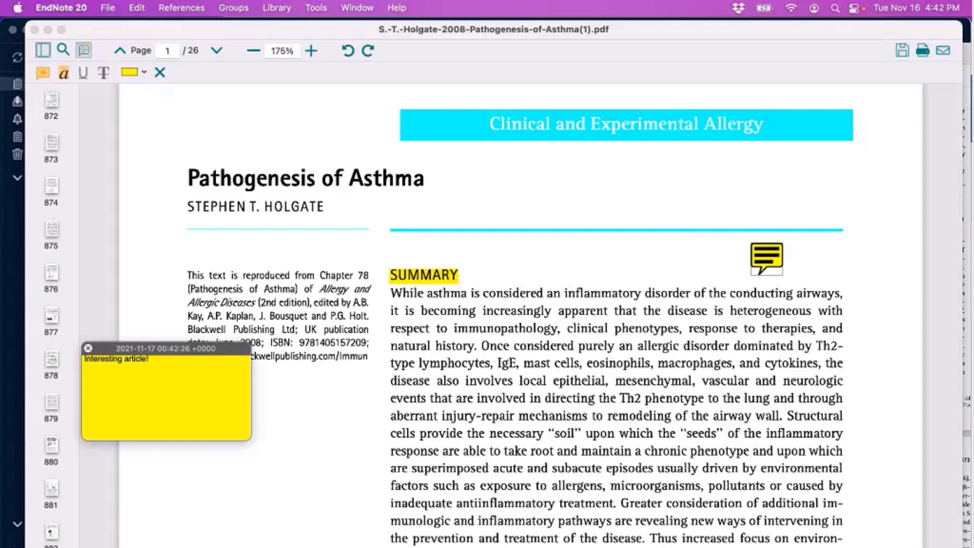
pyautogui.click(88, 349)
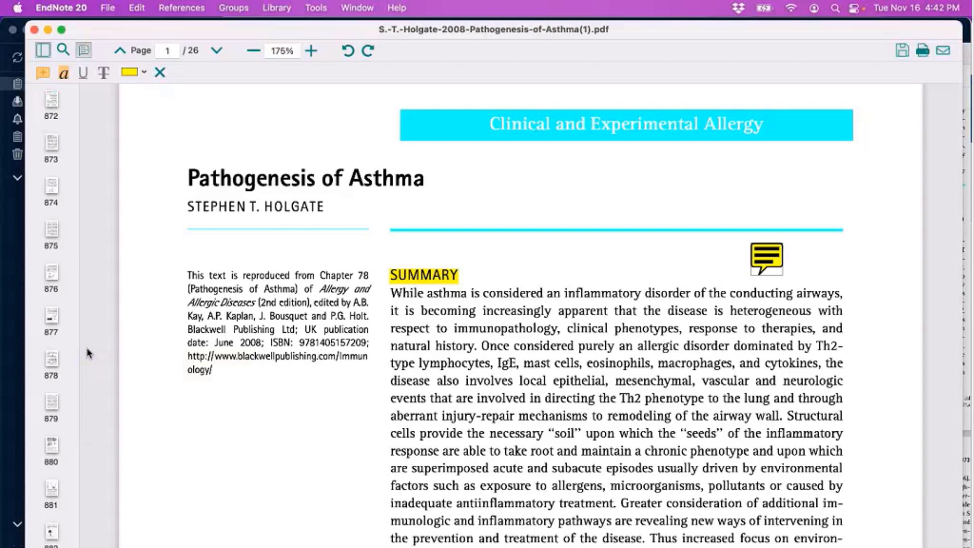
# Step: Close the separate PDF window saving the annotations, and view the annotated first page in the preview pane
pyautogui.click(34, 29)
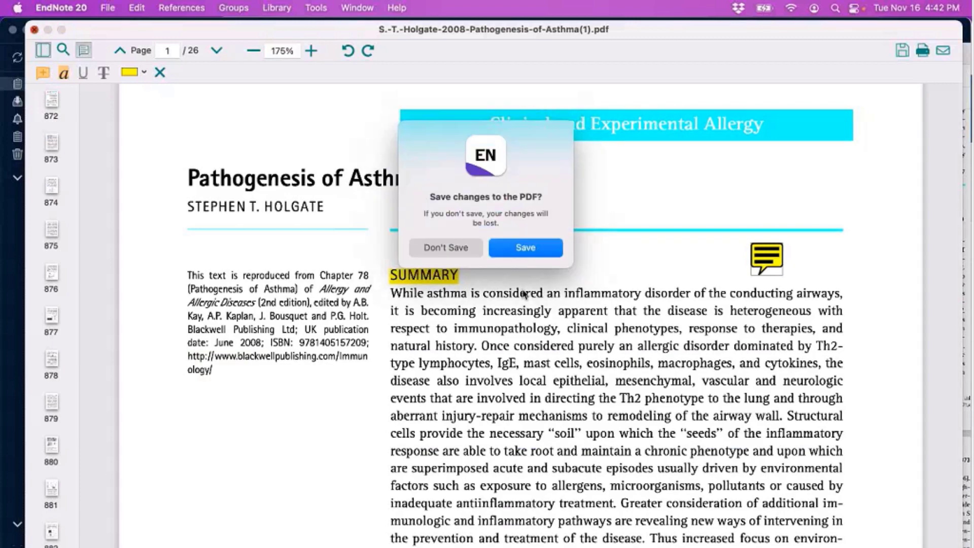
pyautogui.click(518, 252)
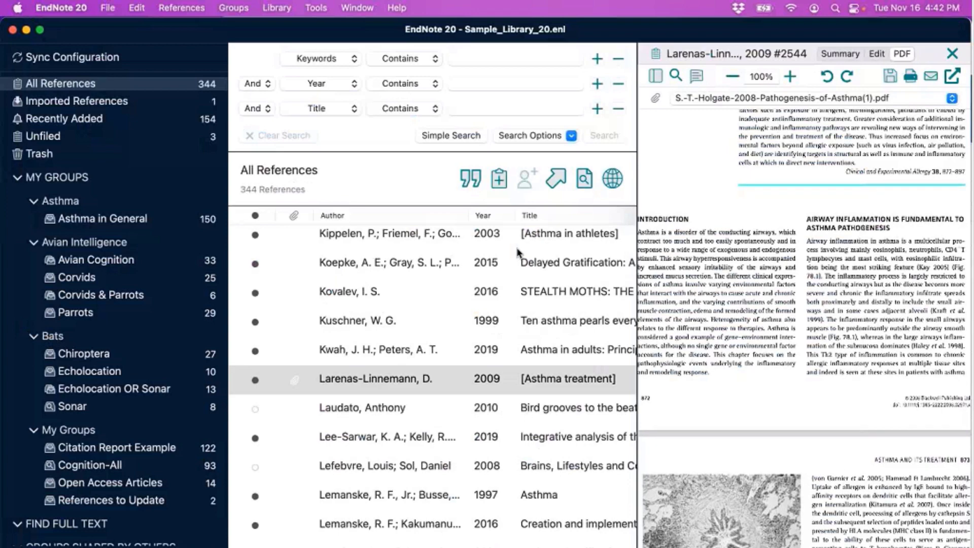
pyautogui.scroll(5, 770, 232)
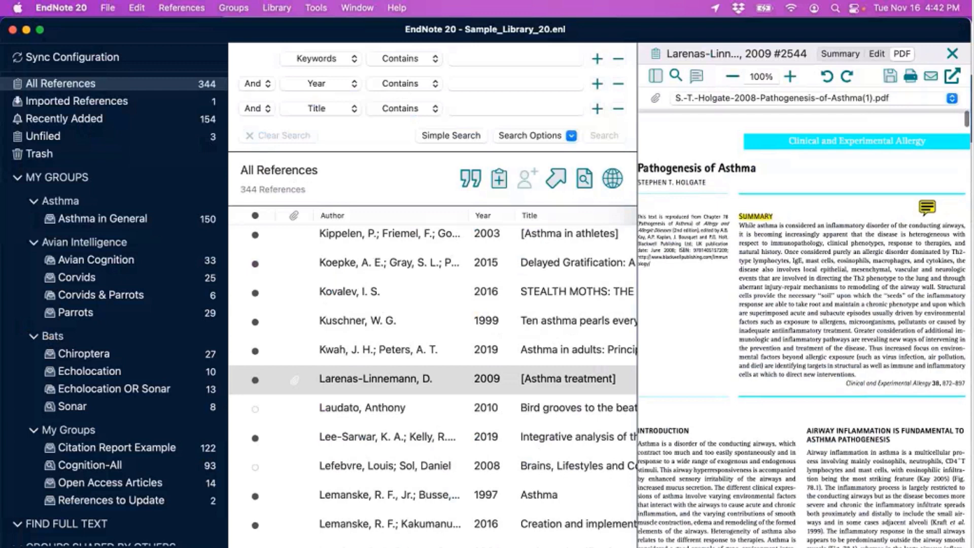
# Step: Examine the searchable fields for the first search row, including the PDF and PDF Notes choices, without changing the field
pyautogui.click(320, 58)
pyautogui.scroll(5, 378, 136)
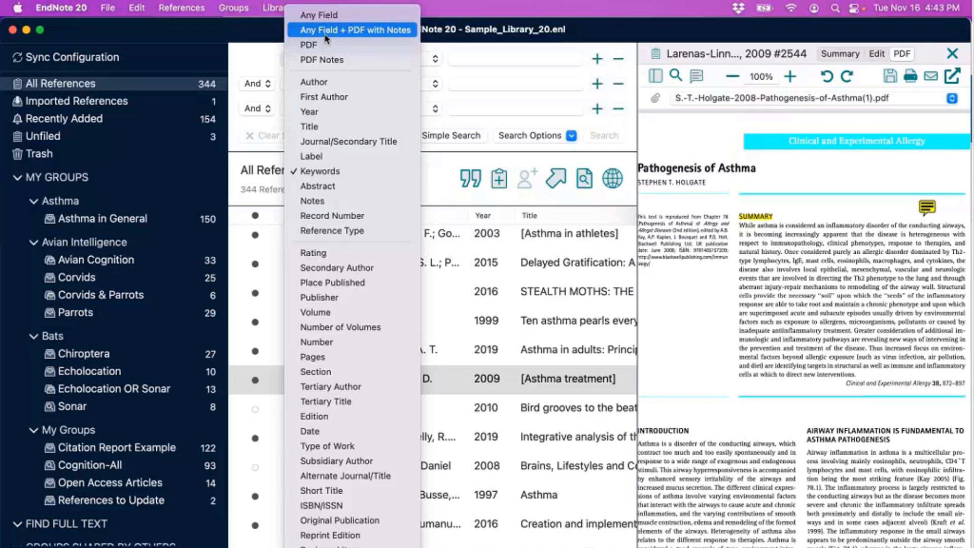
pyautogui.click(470, 81)
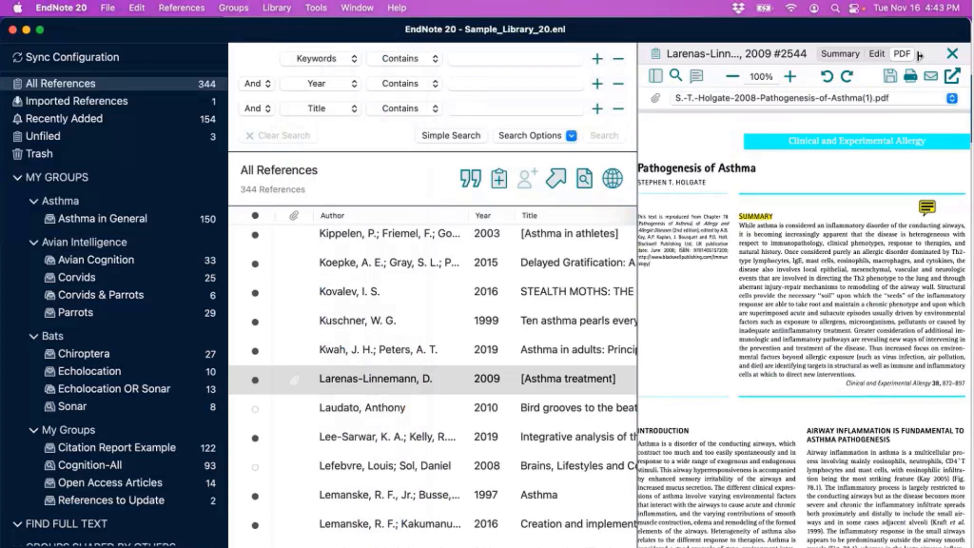
# Step: Close the reference preview and sort the full reference list by year, newest first
pyautogui.click(952, 54)
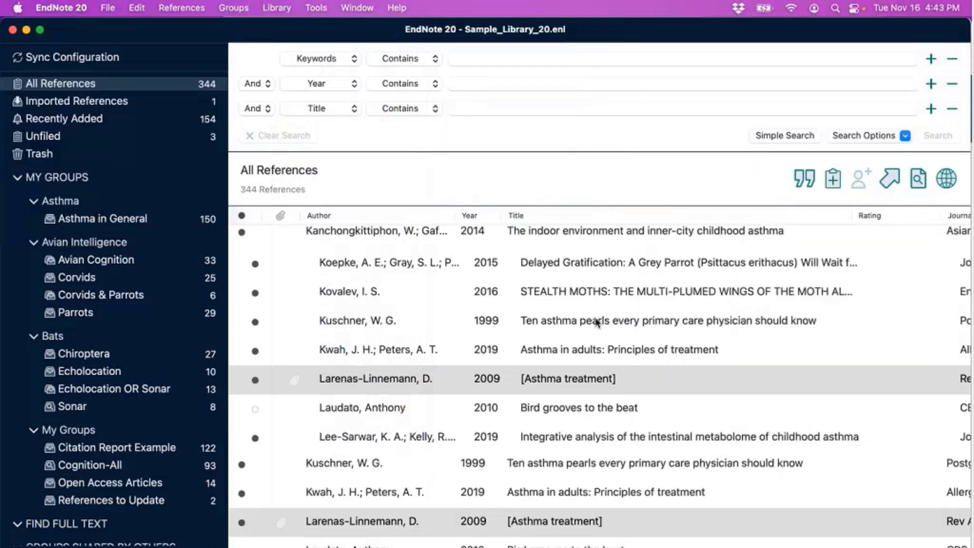
pyautogui.scroll(20, 598, 321)
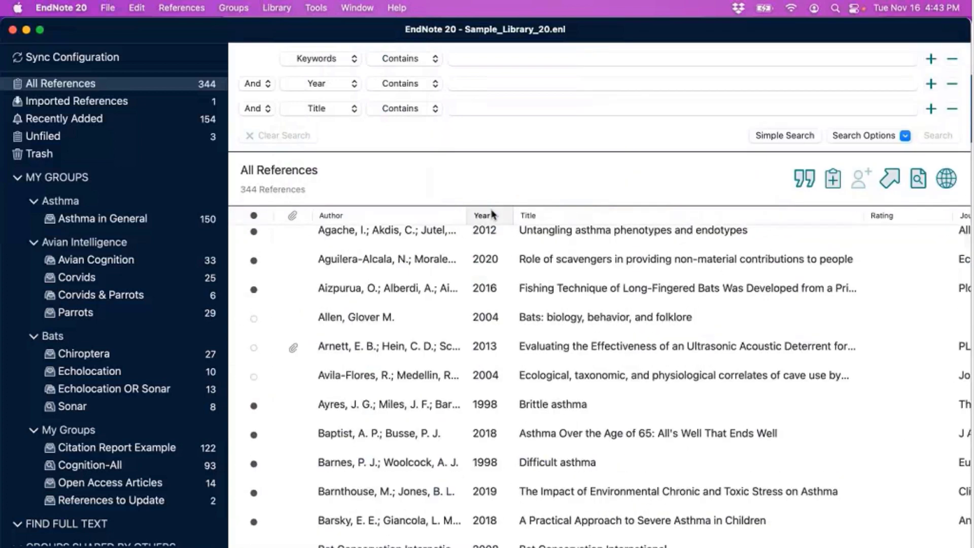
pyautogui.click(492, 215)
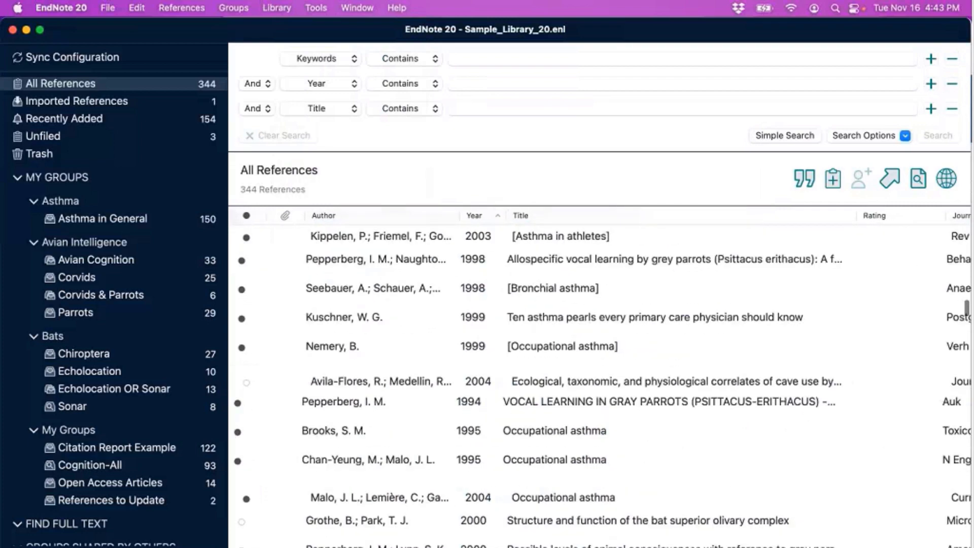
pyautogui.click(493, 215)
pyautogui.scroll(20, 527, 346)
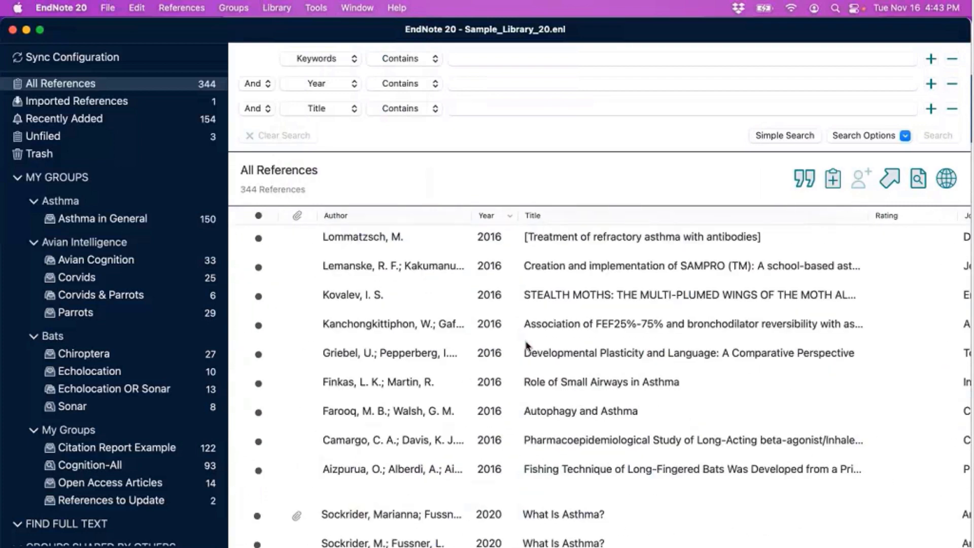
pyautogui.scroll(5, 527, 346)
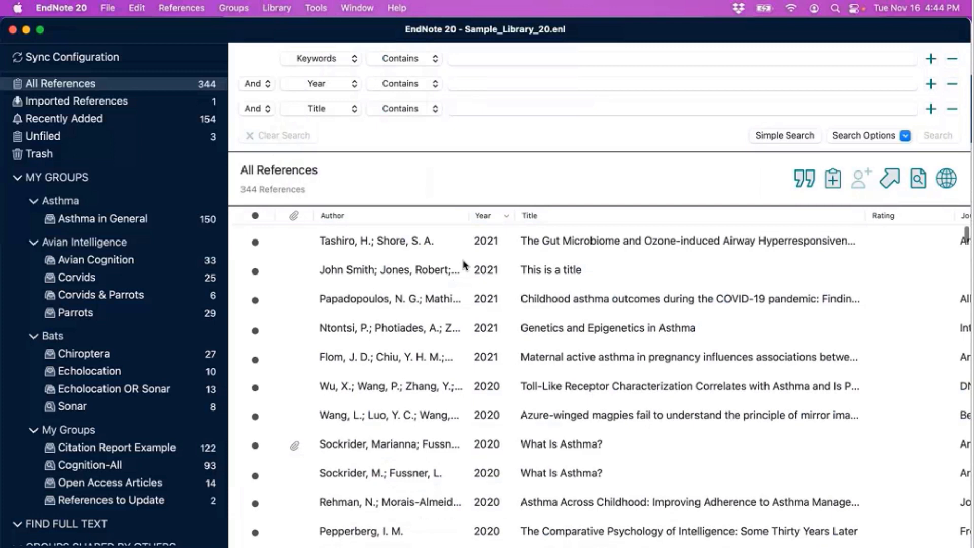
pyautogui.scroll(-3, 463, 367)
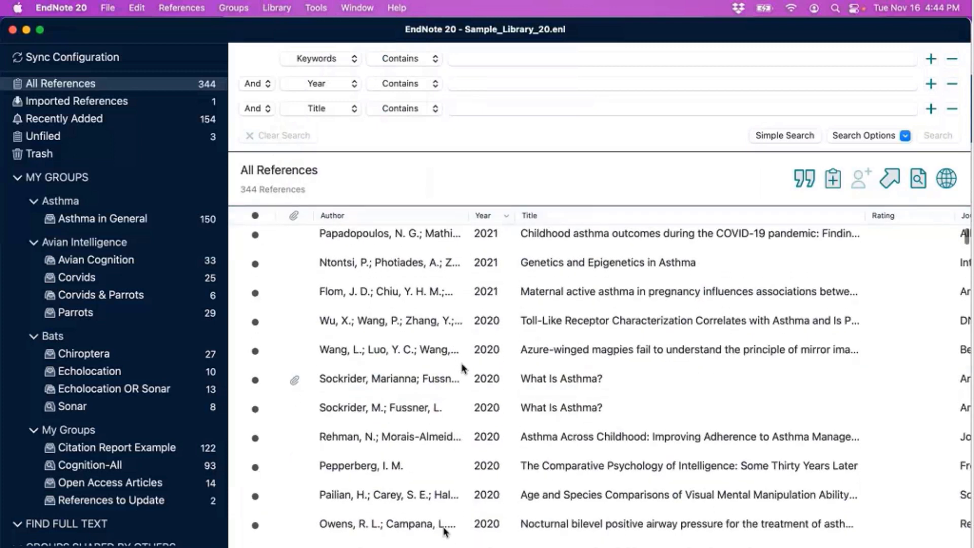
# Step: Select the references from the top of the list through "Decreased sphingolipid synthesis in children with 17q21 asthma risk" and run Find Full Text on them
pyautogui.press('super+a')
pyautogui.scroll(2, 487, 422)
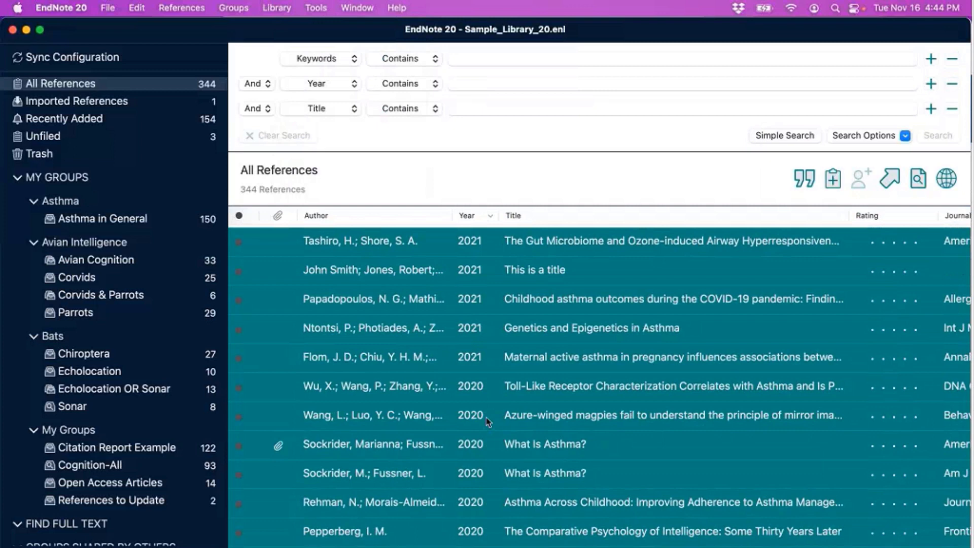
pyautogui.scroll(-5, 688, 412)
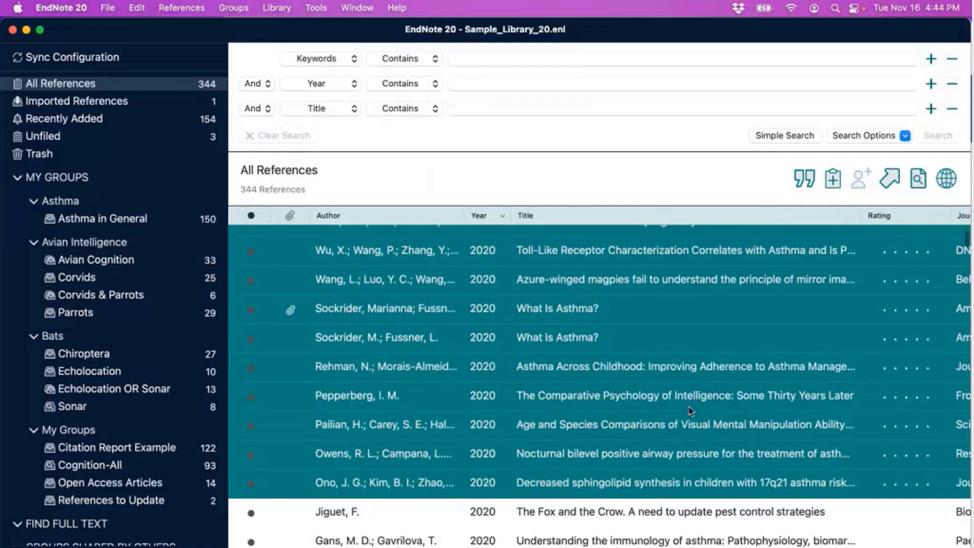
pyautogui.scroll(5, 690, 411)
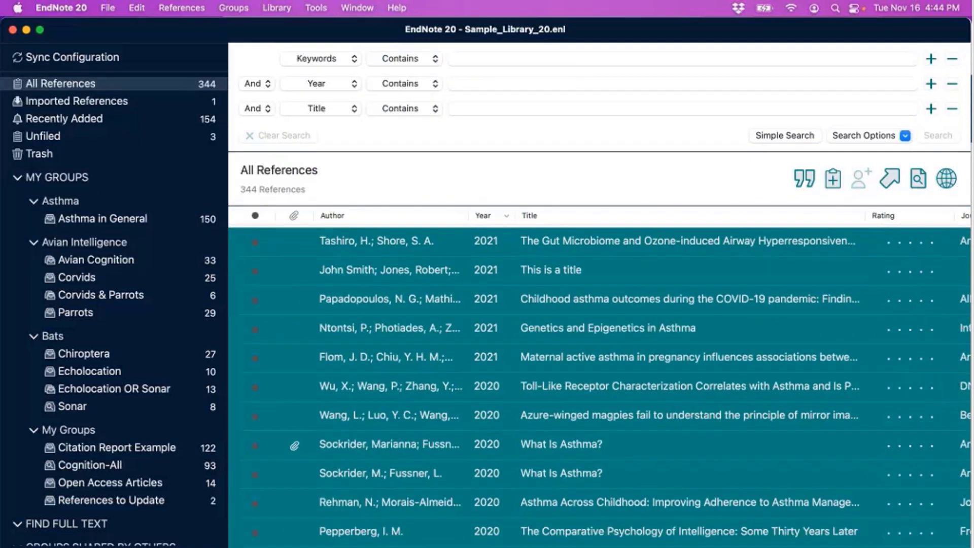
pyautogui.click(154, 6)
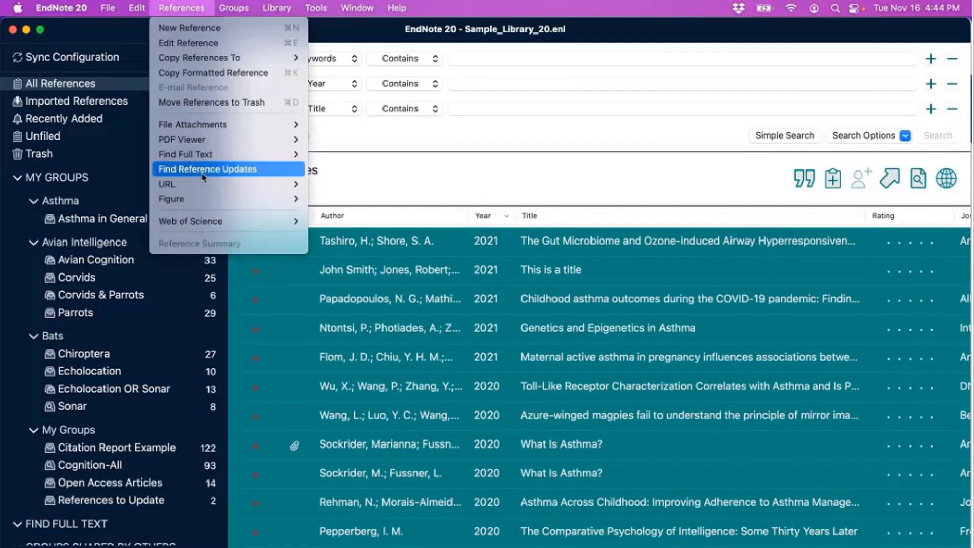
pyautogui.moveTo(216, 159)
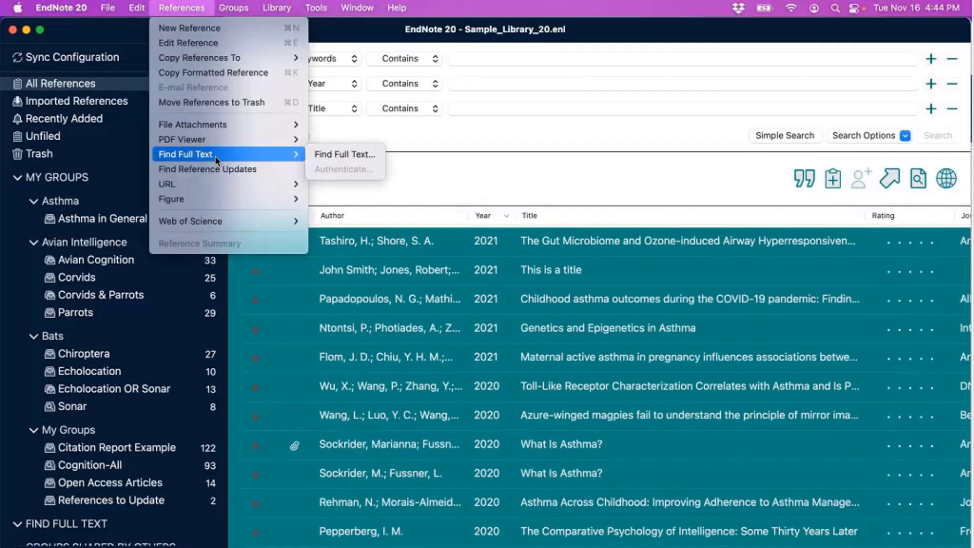
pyautogui.click(494, 167)
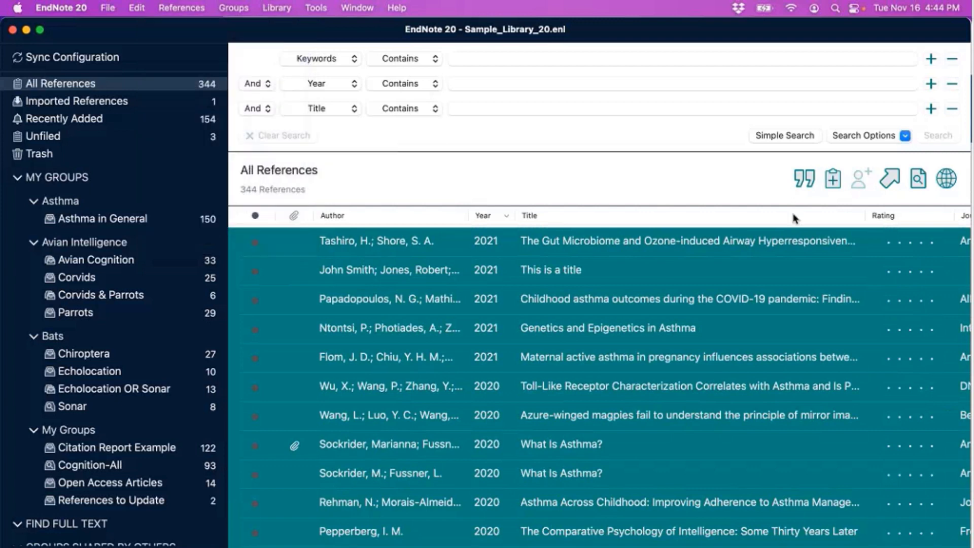
pyautogui.click(920, 184)
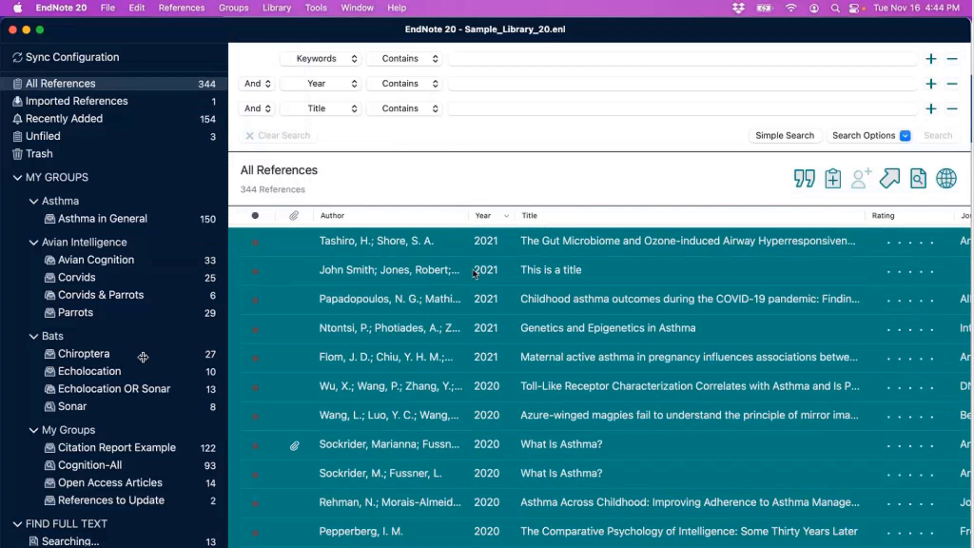
# Step: Collapse the My Groups section to bring the Find Full Text result groups closer to the library groups
pyautogui.scroll(-2, 146, 380)
pyautogui.scroll(-5, 145, 380)
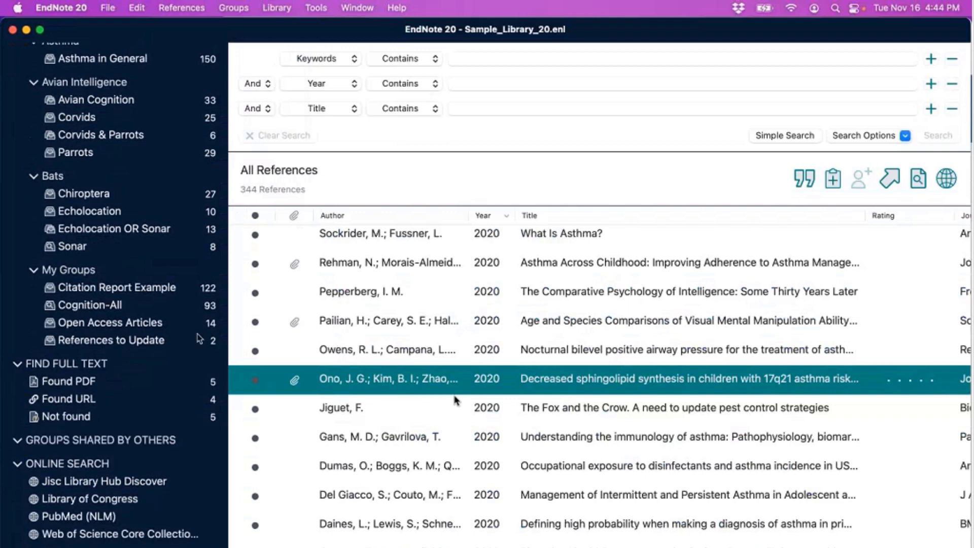
pyautogui.scroll(5, 21, 177)
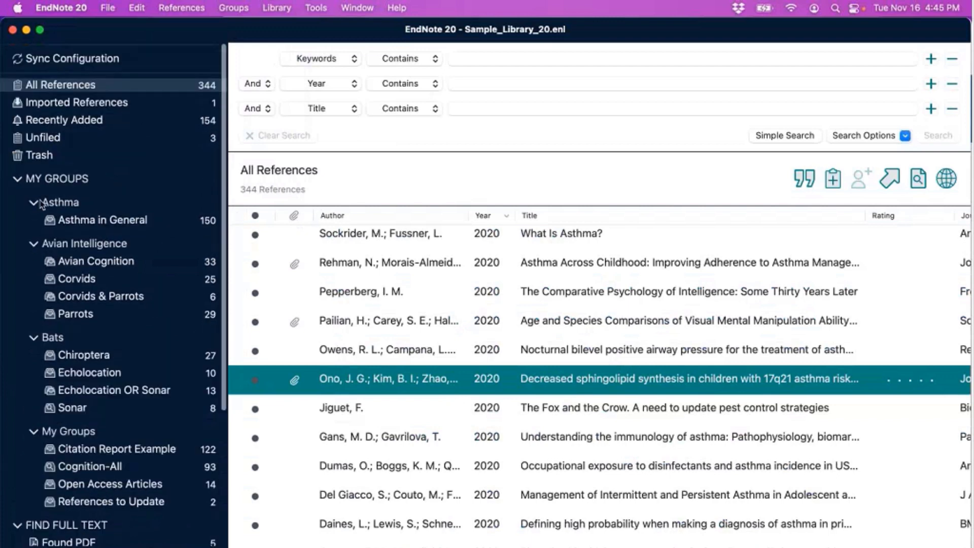
pyautogui.click(17, 176)
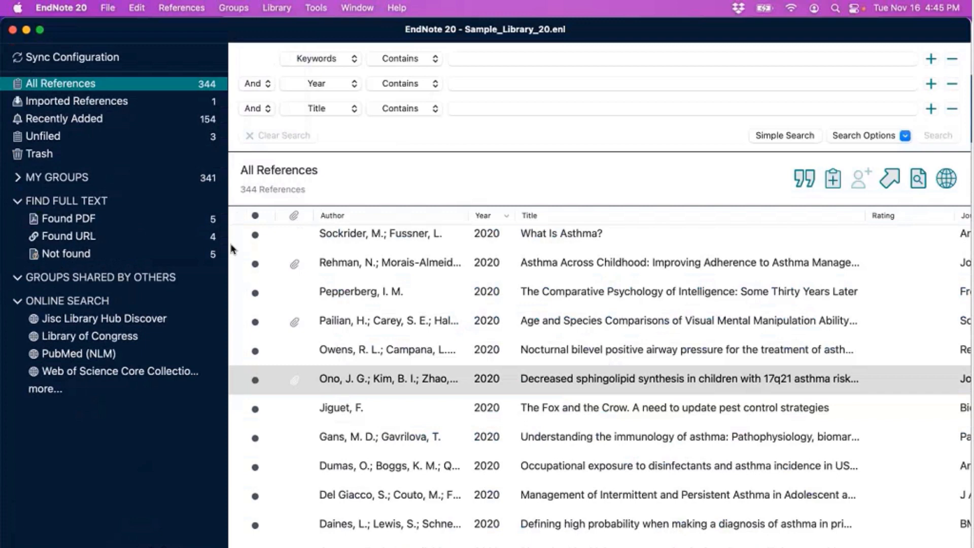
# Step: In the Found PDF group, preview the PDFs of the "Age and Species Comparisons" and "Genetics and Epigenetics in Asthma" references
pyautogui.click(152, 225)
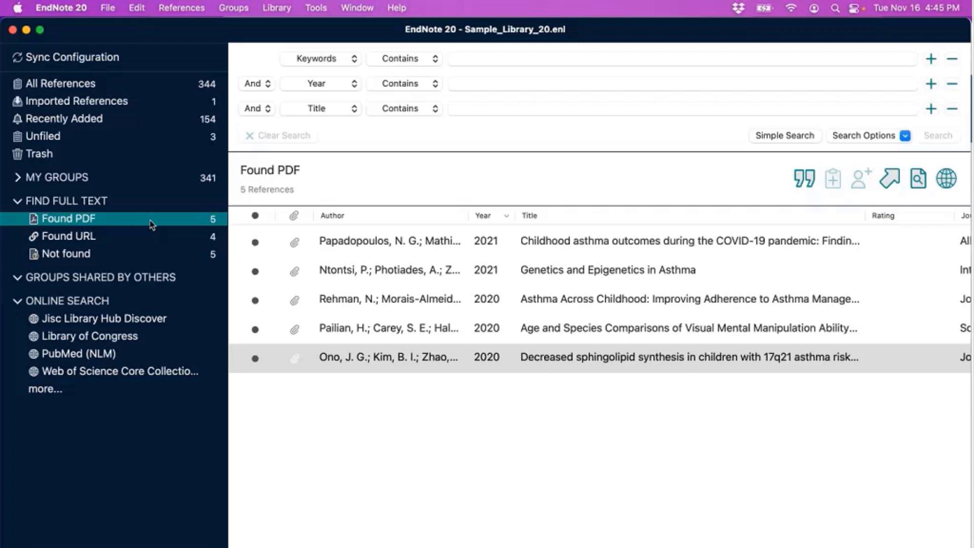
pyautogui.click(395, 326)
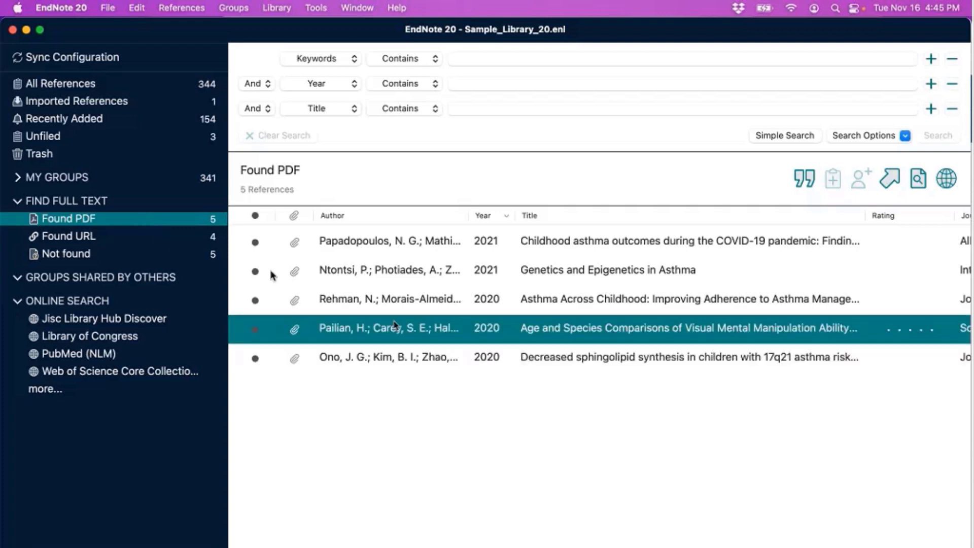
pyautogui.click(487, 271)
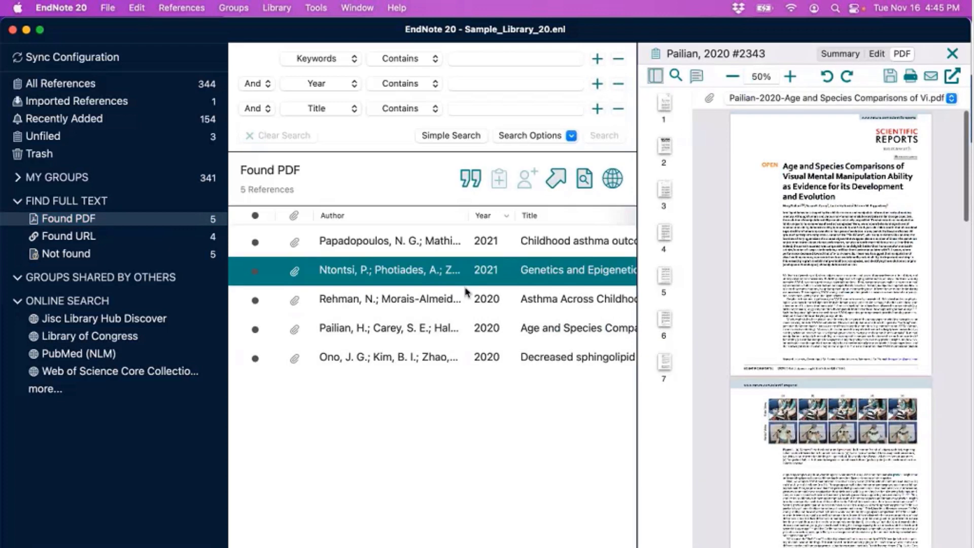
pyautogui.moveTo(466, 293); pyautogui.dragTo(526, 287)
pyautogui.click(553, 264)
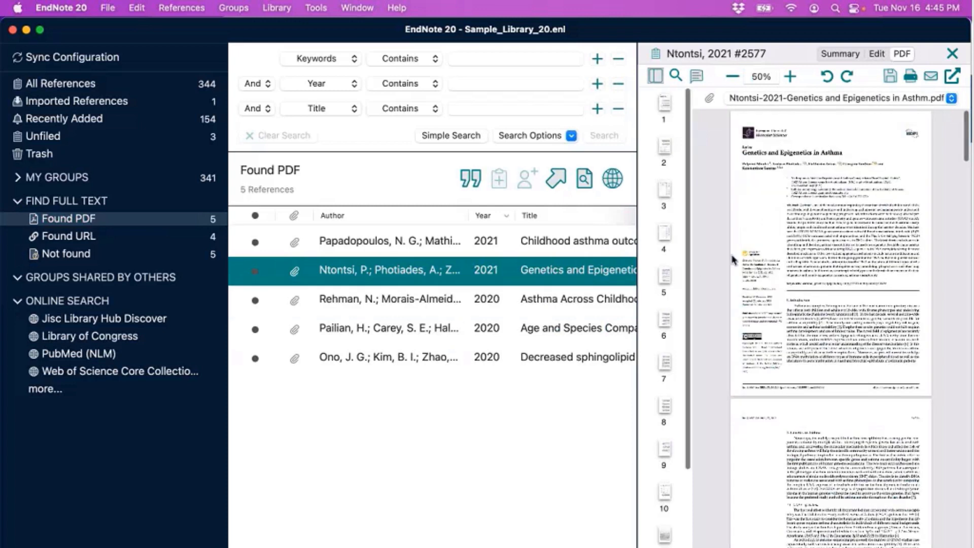
# Step: In the Found URL group, view the URL field in the full record of the 2020 "Toll-Like Receptor Characterization" reference
pyautogui.click(168, 238)
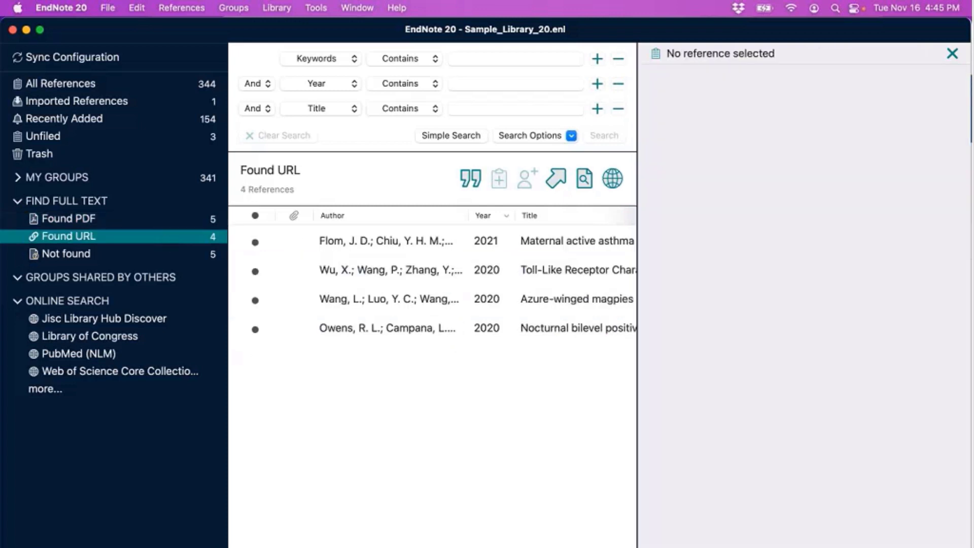
pyautogui.click(544, 272)
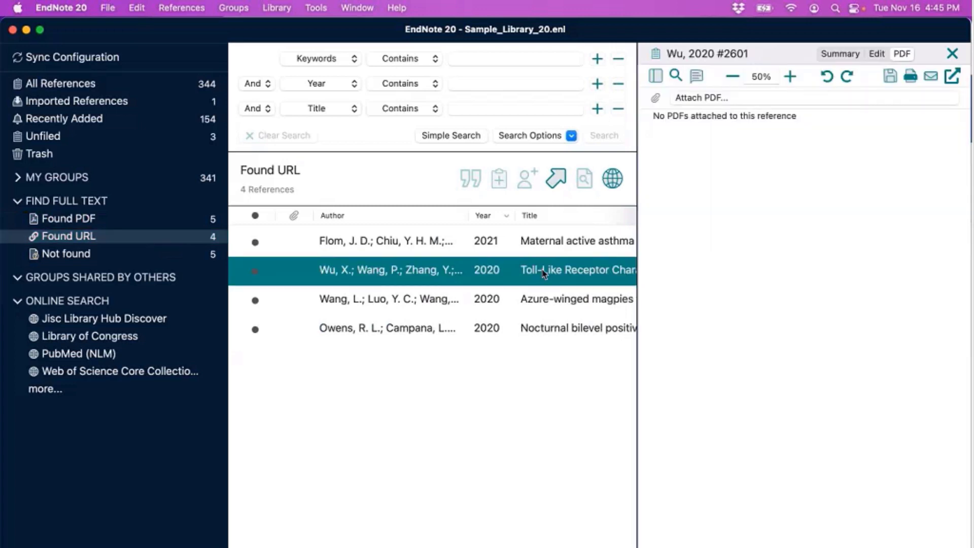
pyautogui.click(874, 53)
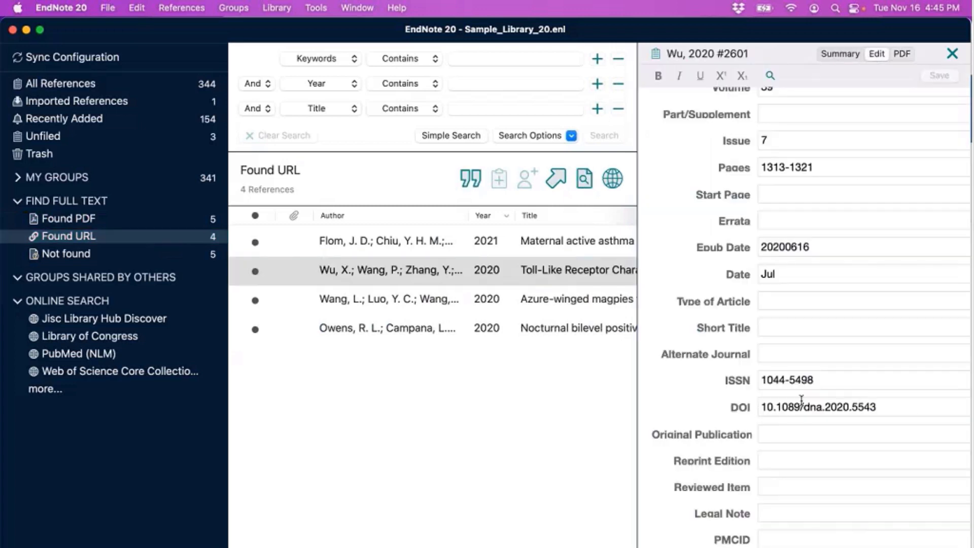
pyautogui.scroll(-15, 801, 399)
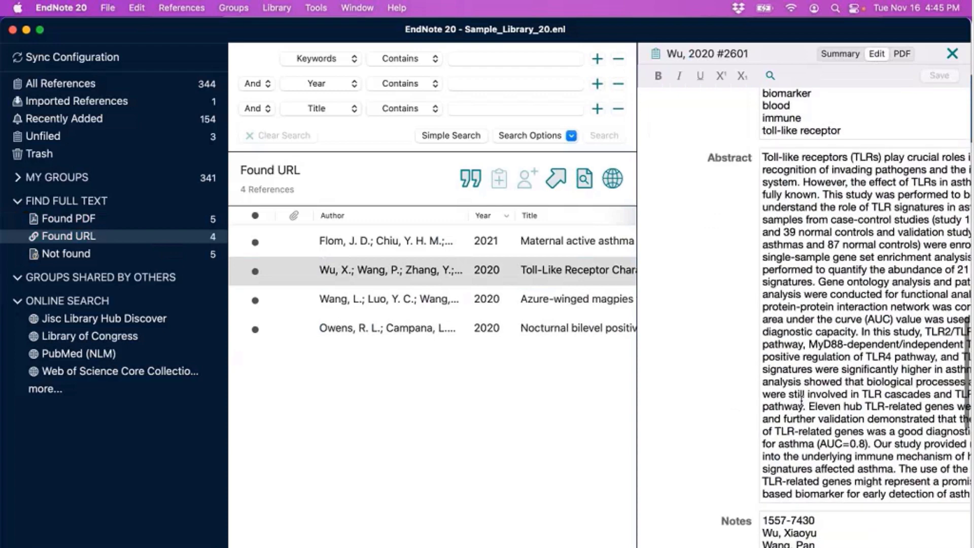
pyautogui.scroll(-15, 801, 400)
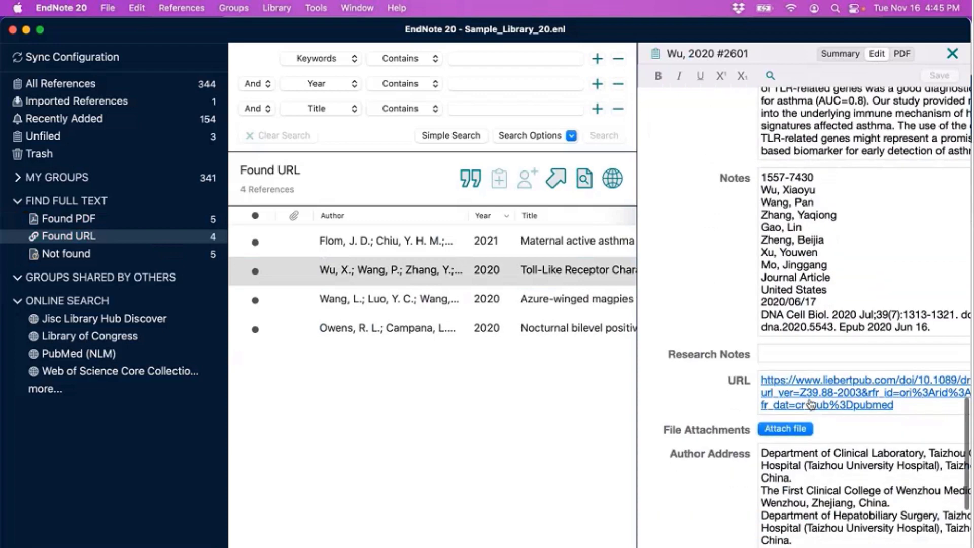
# Step: Open the reference's URL in Firefox, look over the publisher's article page, and return to EndNote
pyautogui.click(878, 405)
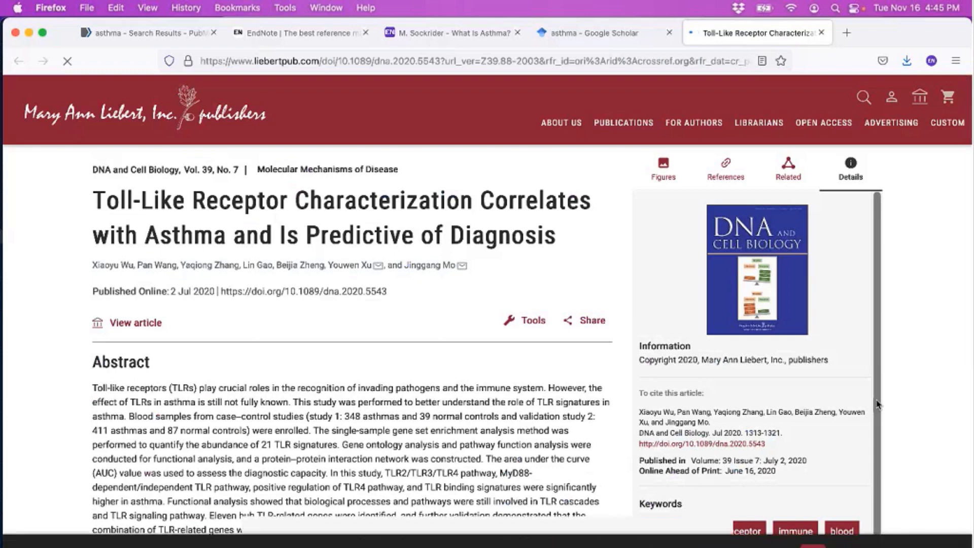
pyautogui.scroll(-2, 466, 347)
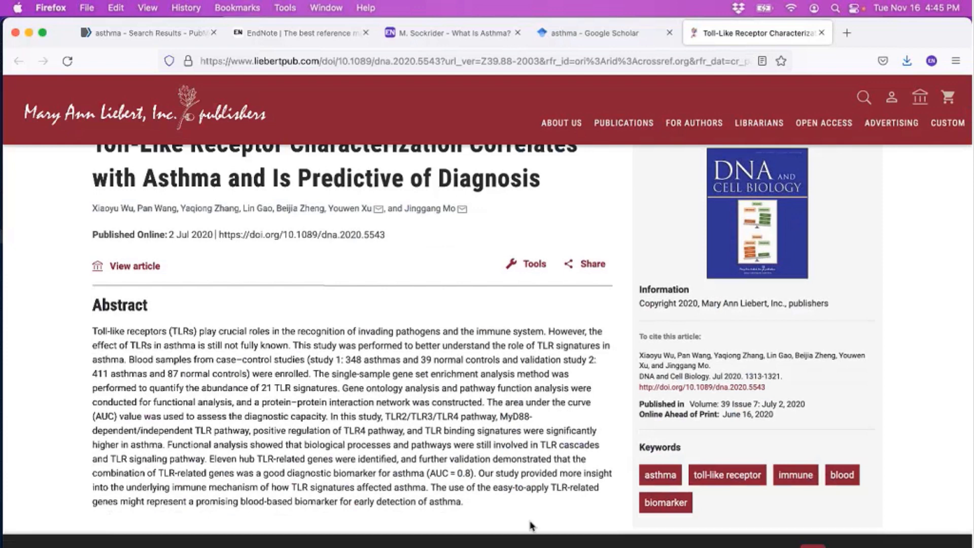
pyautogui.click(394, 547)
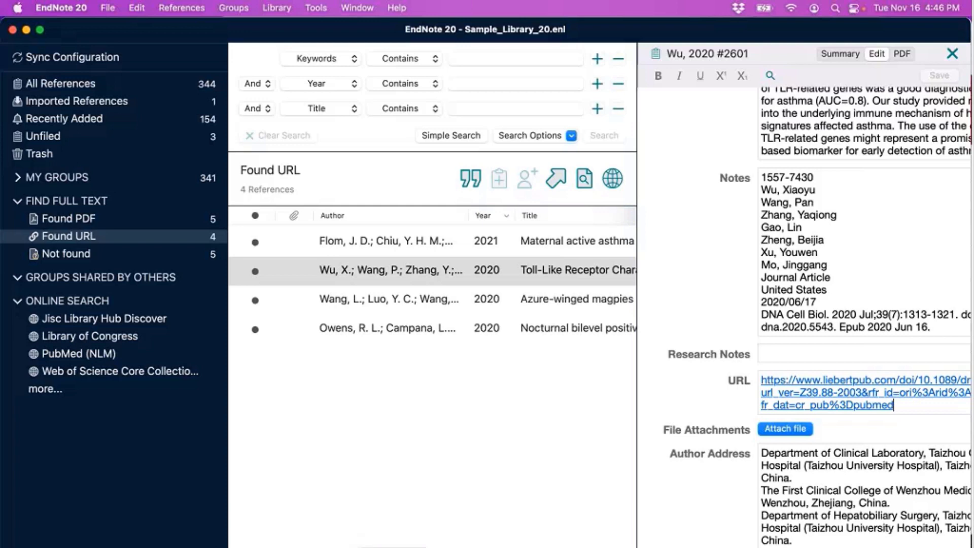
# Step: In the Not found group, compare the two "What Is Asthma?" references and show the summary of the one with an attachment
pyautogui.click(86, 256)
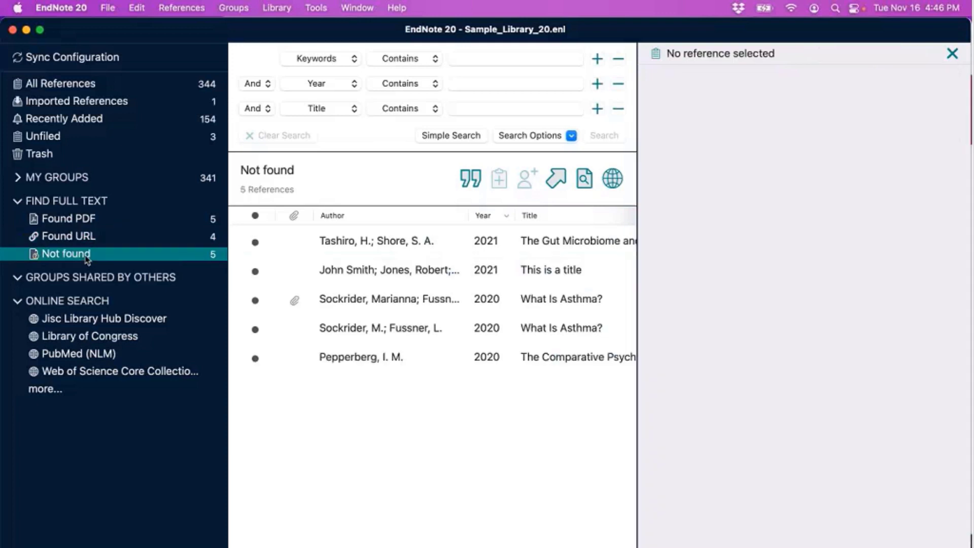
pyautogui.click(460, 335)
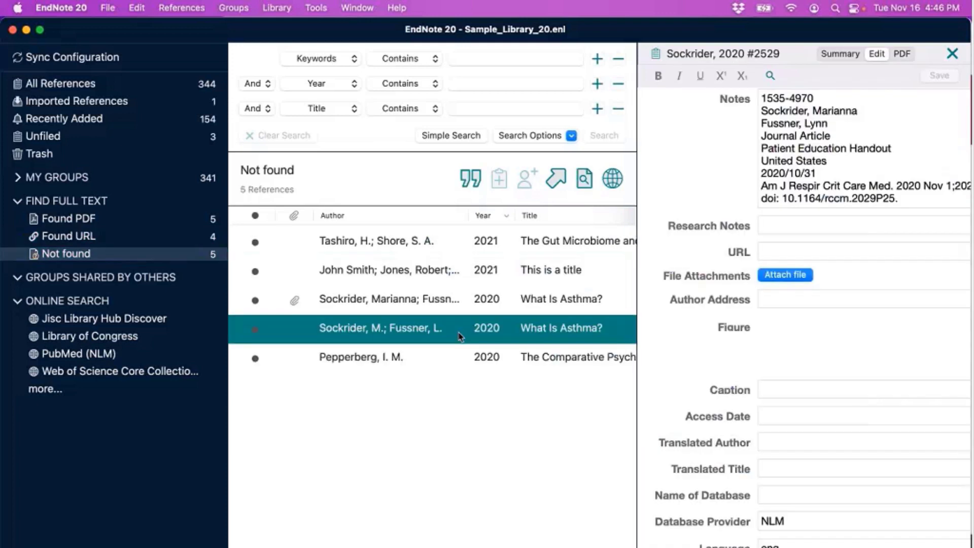
pyautogui.press('Up')
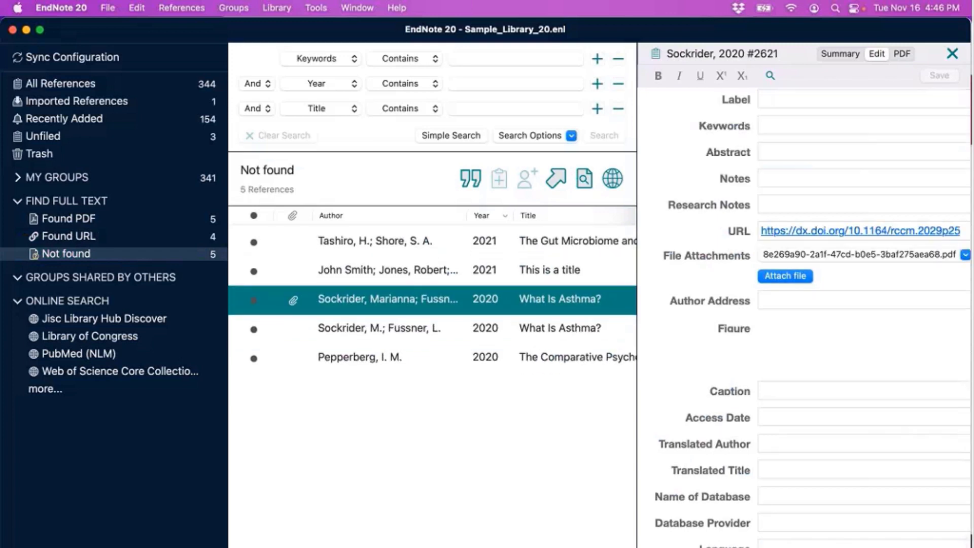
pyautogui.click(841, 54)
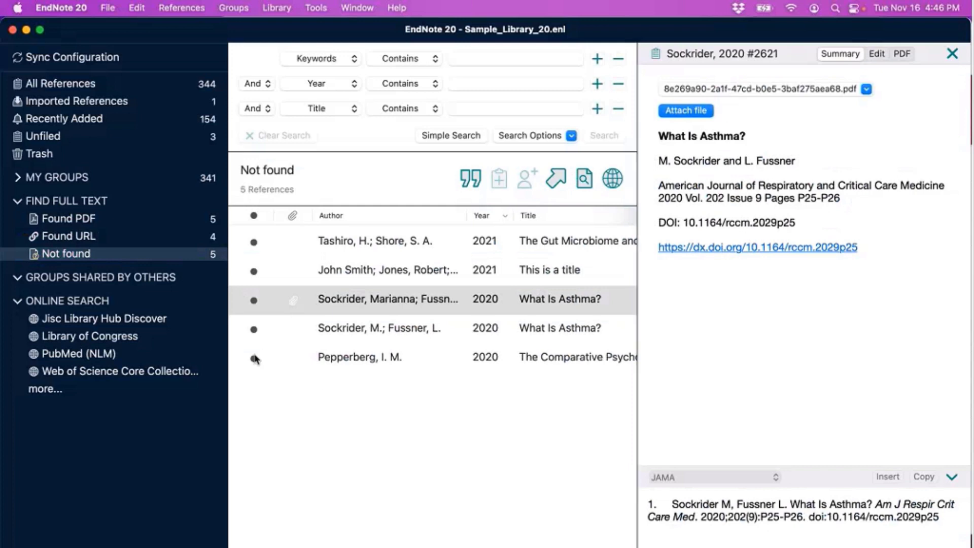
pyautogui.click(374, 295)
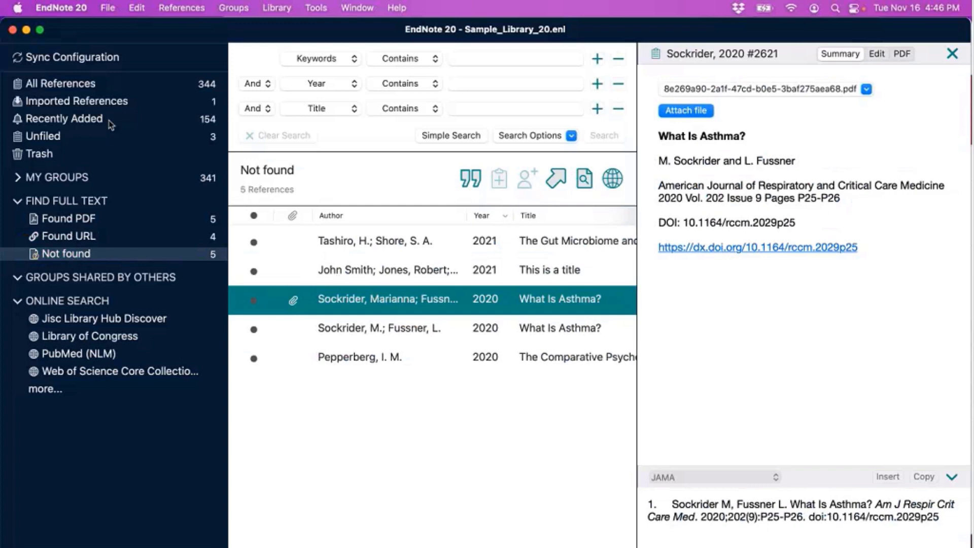
# Step: Review the Find Full Text preferences, including the OpenURL Path and authentication URL fields, and close the preferences without saving
pyautogui.click(82, 5)
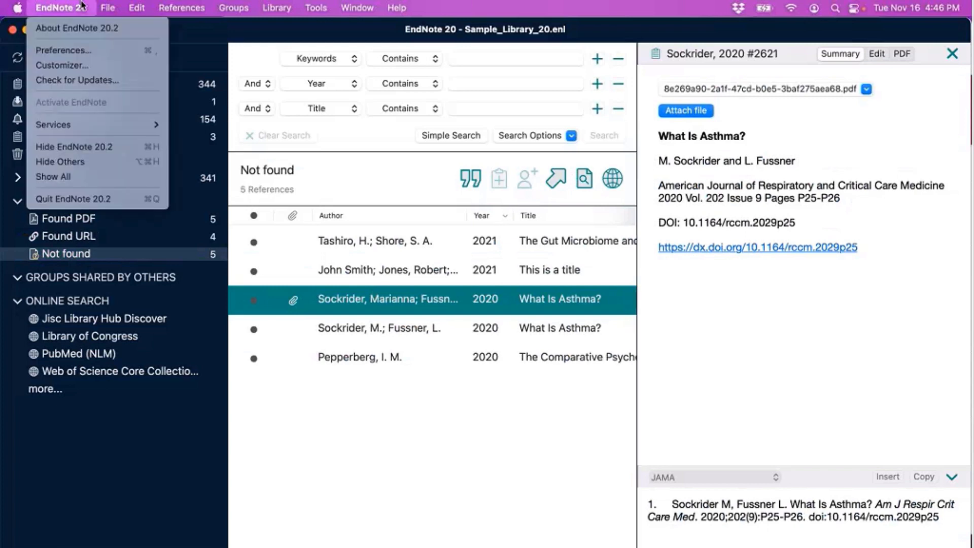
pyautogui.click(82, 5)
pyautogui.click(85, 7)
pyautogui.click(97, 51)
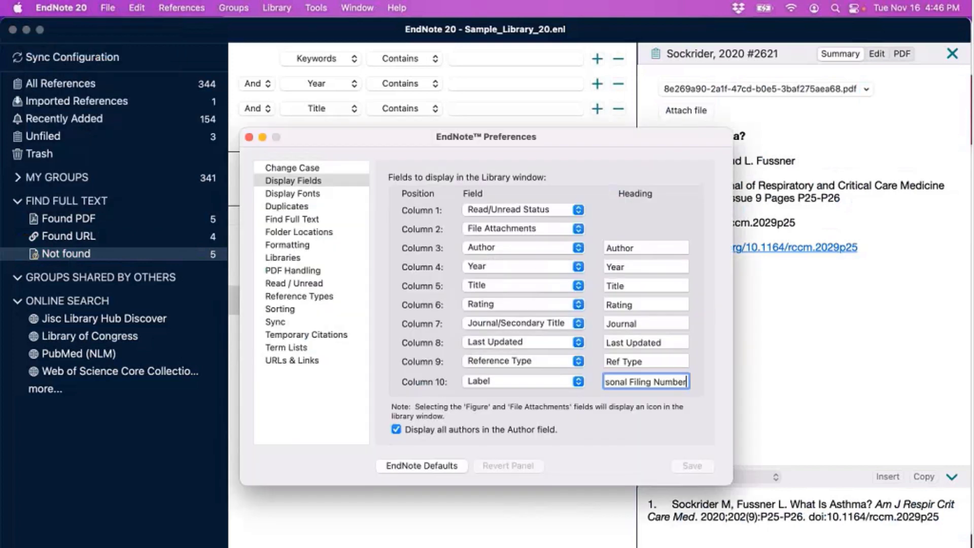
pyautogui.click(316, 220)
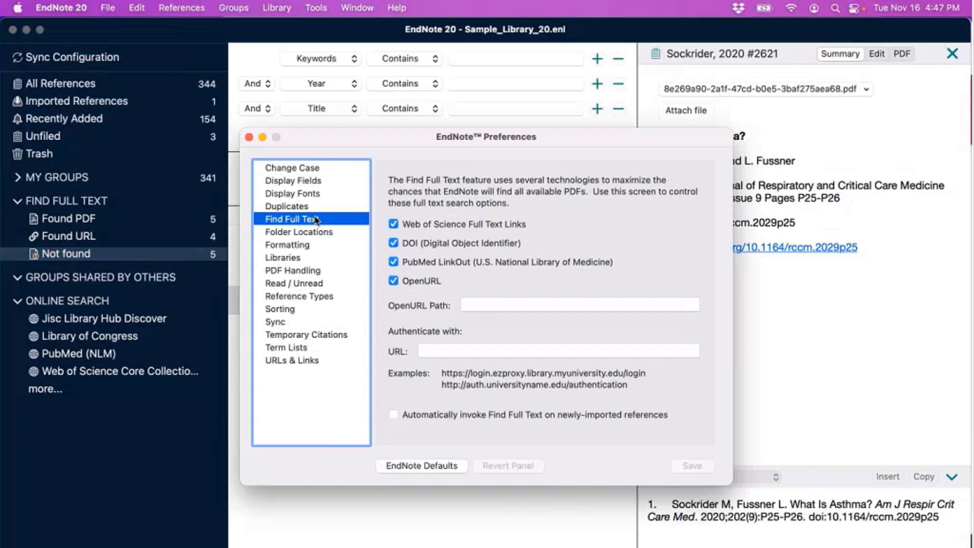
pyautogui.click(540, 305)
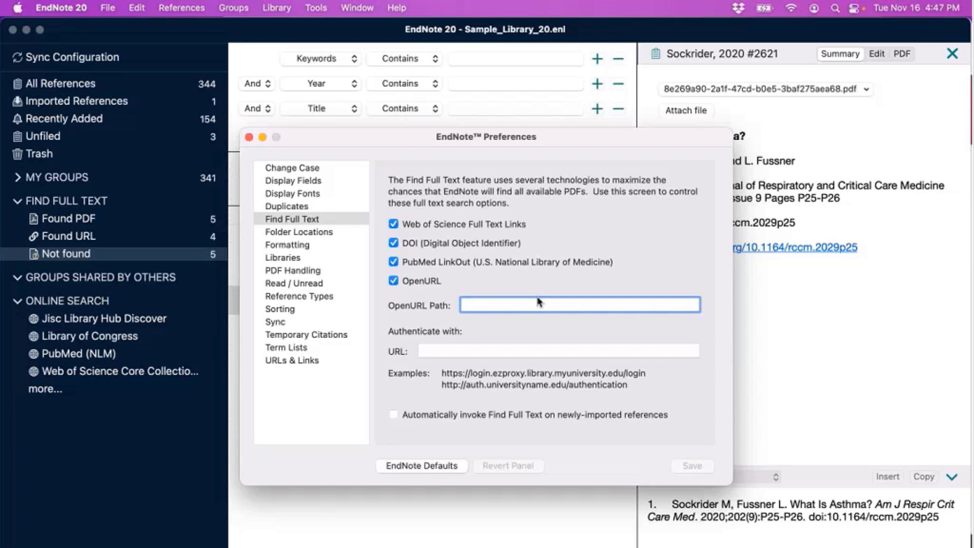
pyautogui.click(548, 353)
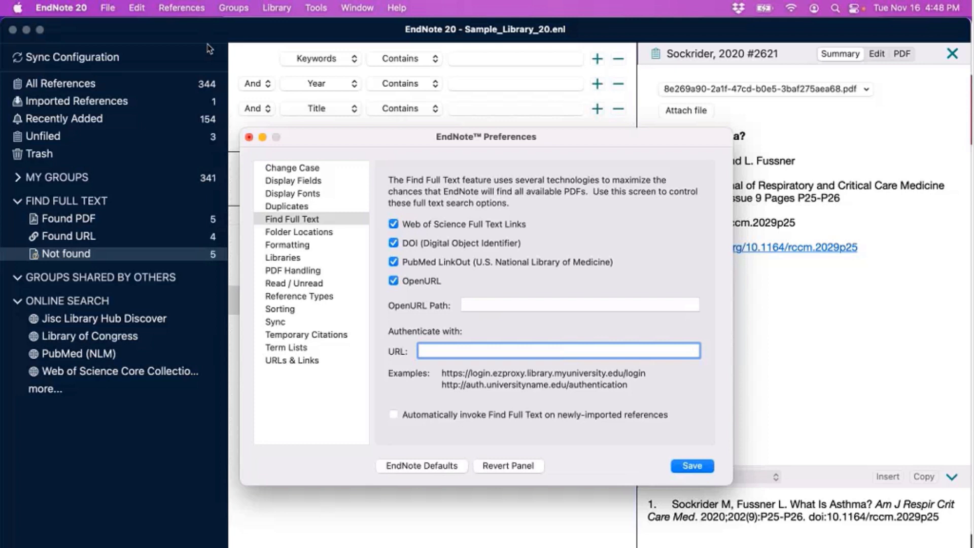
pyautogui.click(250, 137)
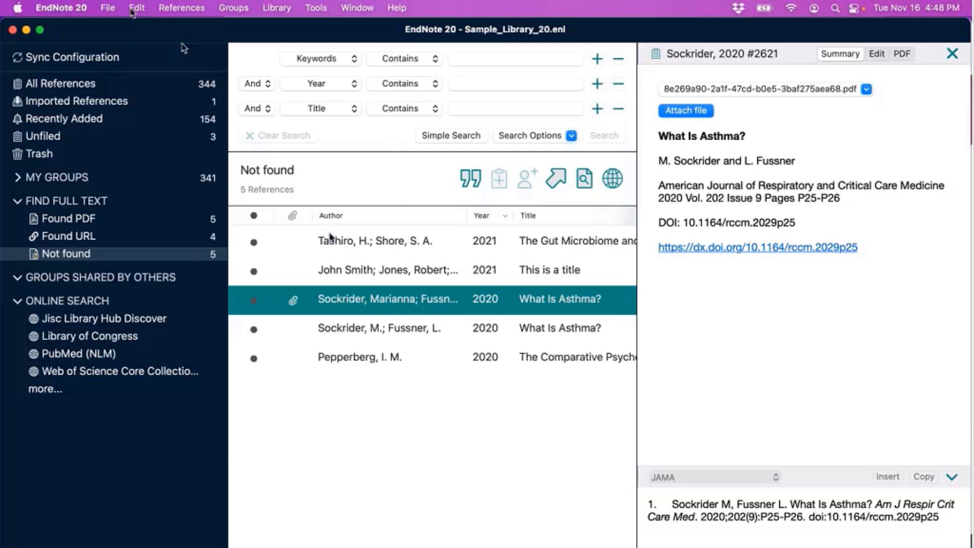
# Step: Import the Project articles folder from Downloads into the library
pyautogui.click(109, 8)
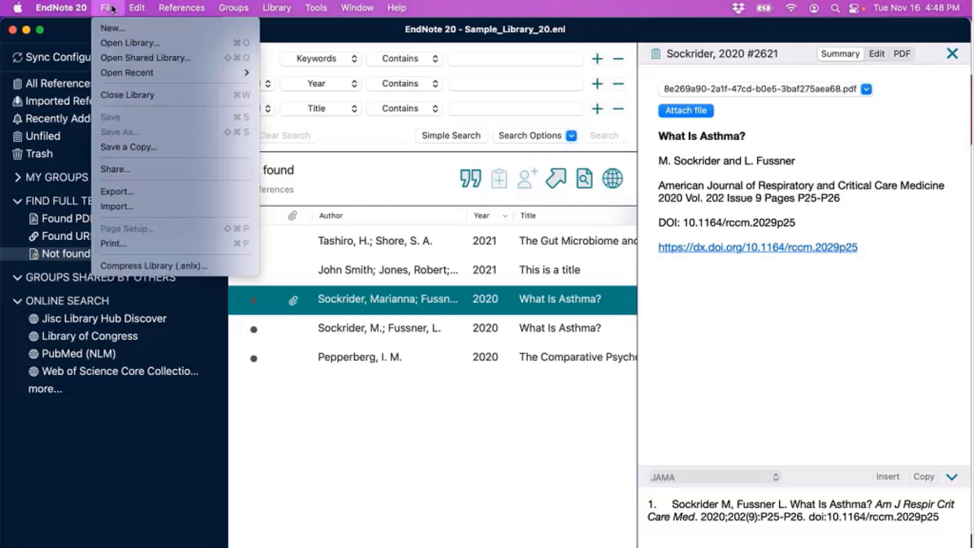
pyautogui.click(168, 208)
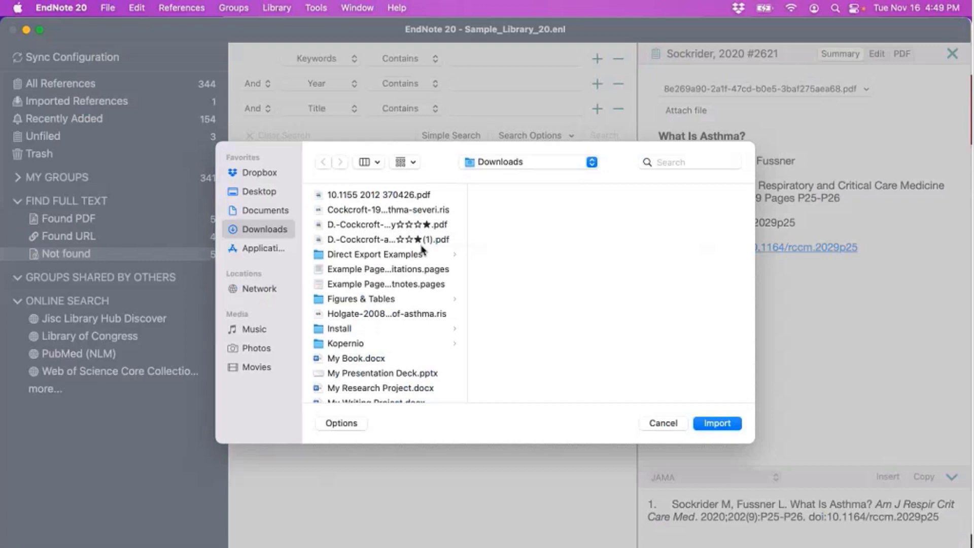
pyautogui.scroll(-3, 422, 250)
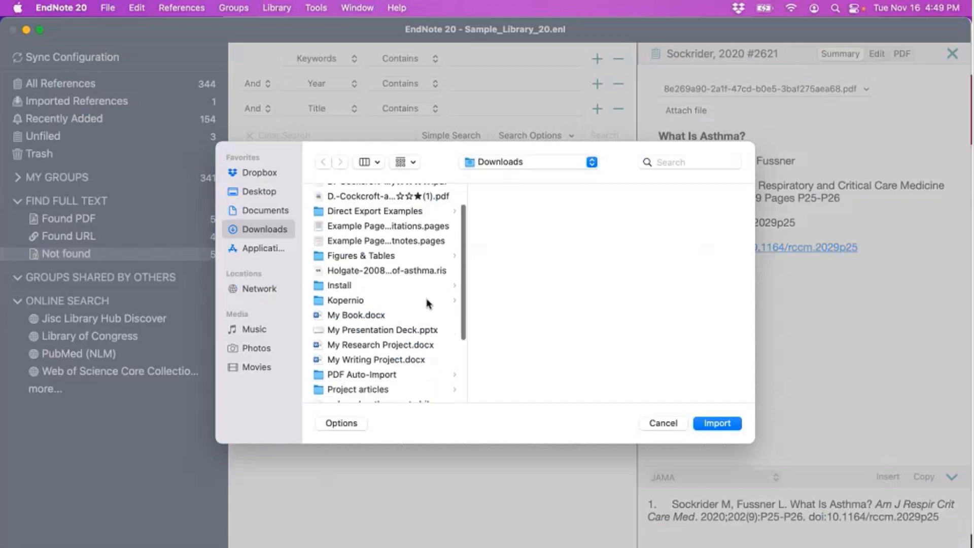
pyautogui.scroll(-4, 425, 301)
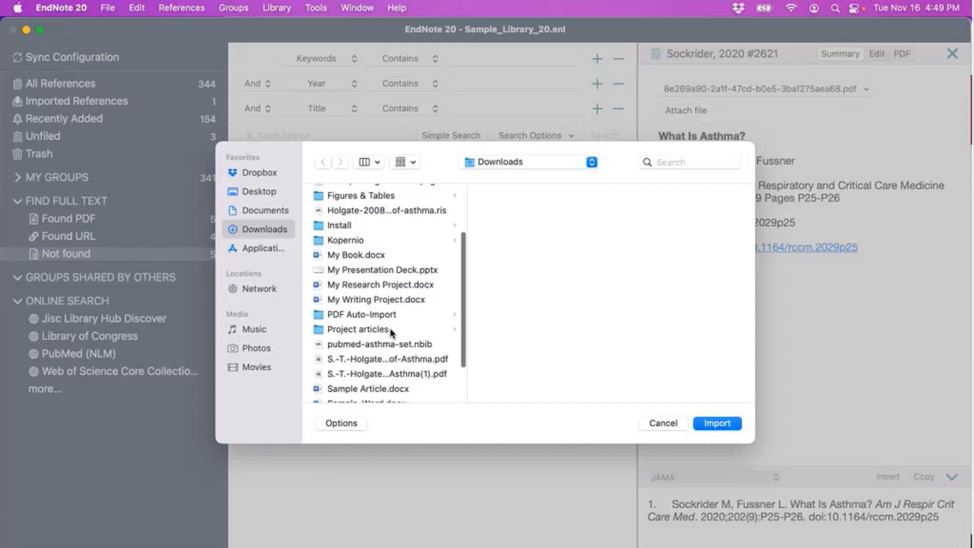
pyautogui.click(392, 331)
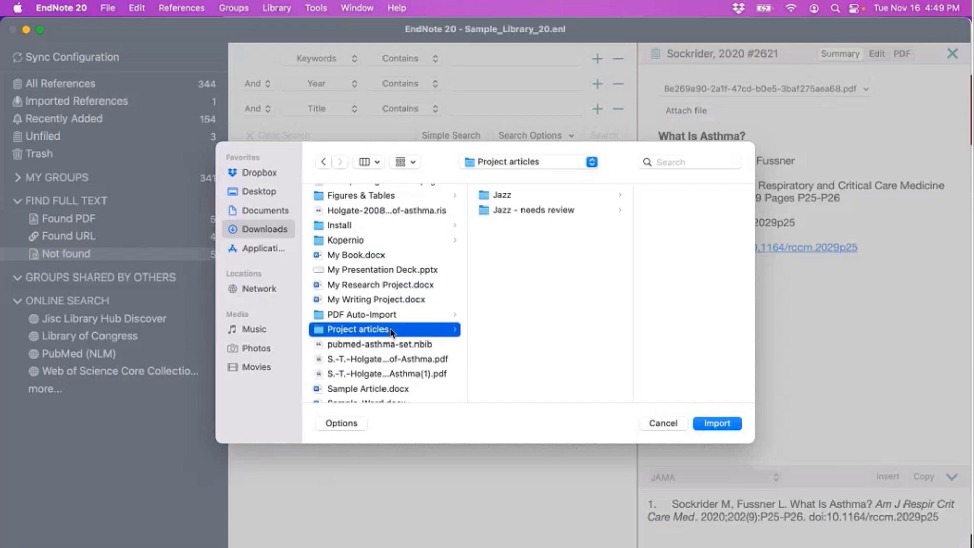
pyautogui.click(523, 197)
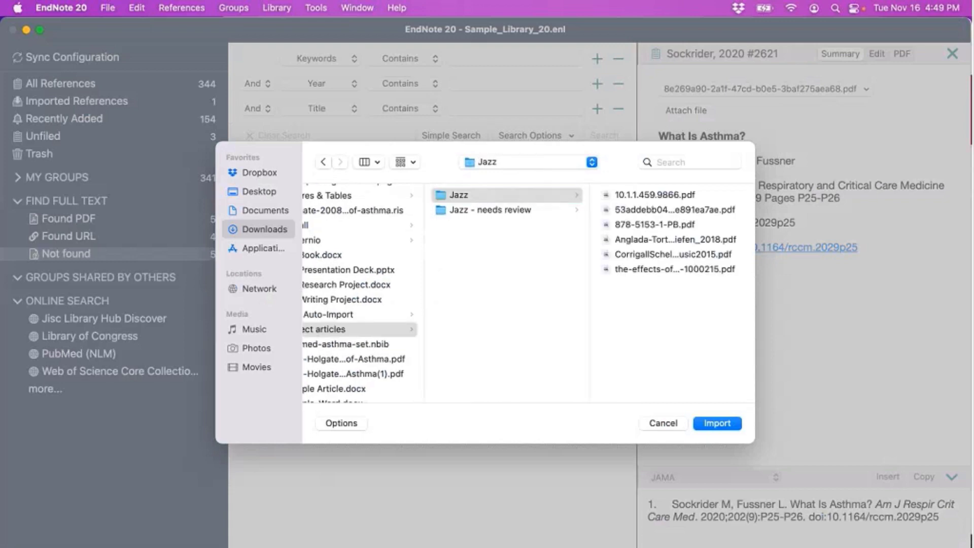
pyautogui.press('Left')
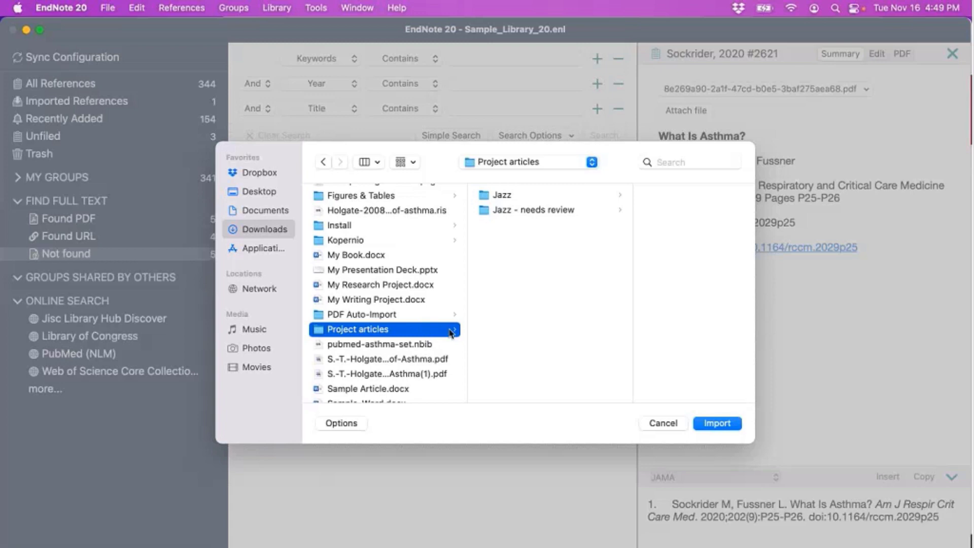
pyautogui.click(719, 425)
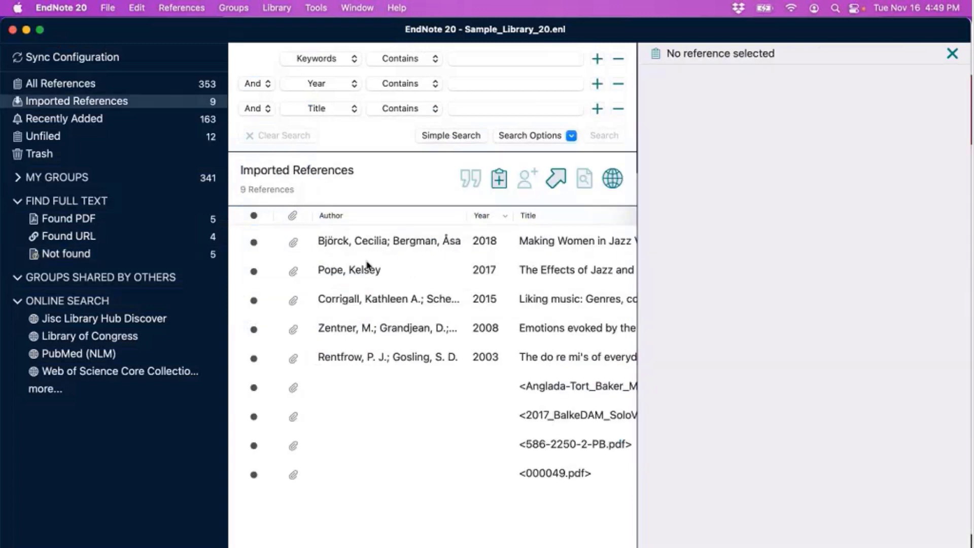
# Step: Select all references in the Imported References group and move them to the trash
pyautogui.click(368, 267)
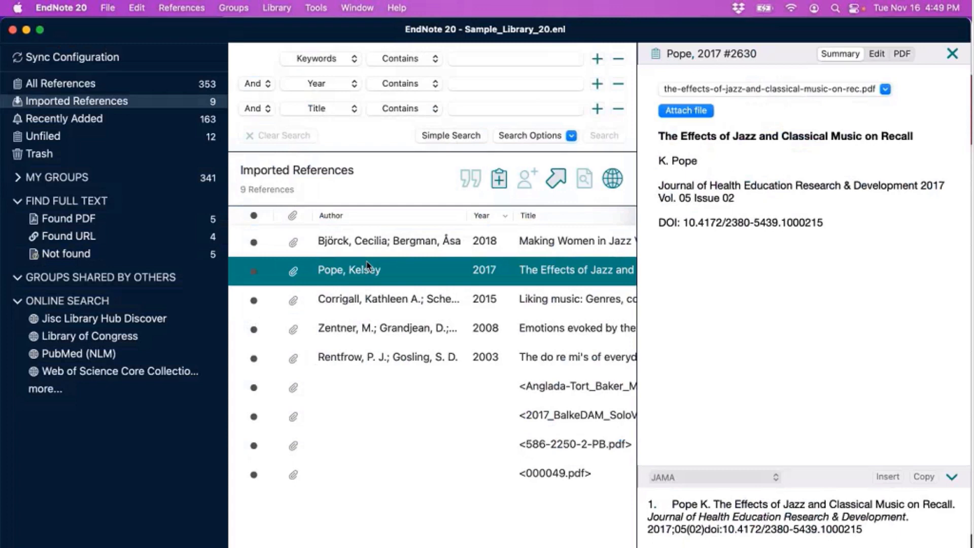
pyautogui.press('super+a')
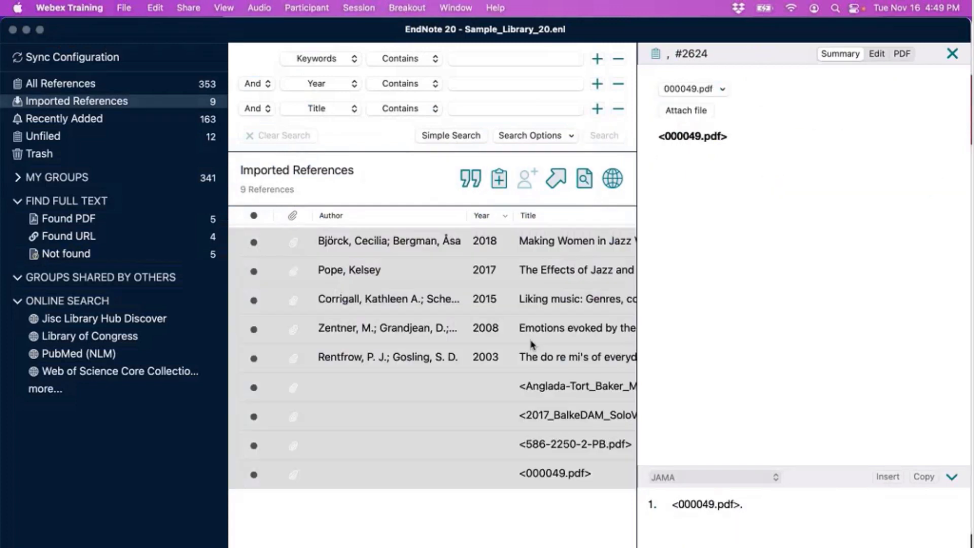
pyautogui.rightClick(532, 240)
pyautogui.click(609, 325)
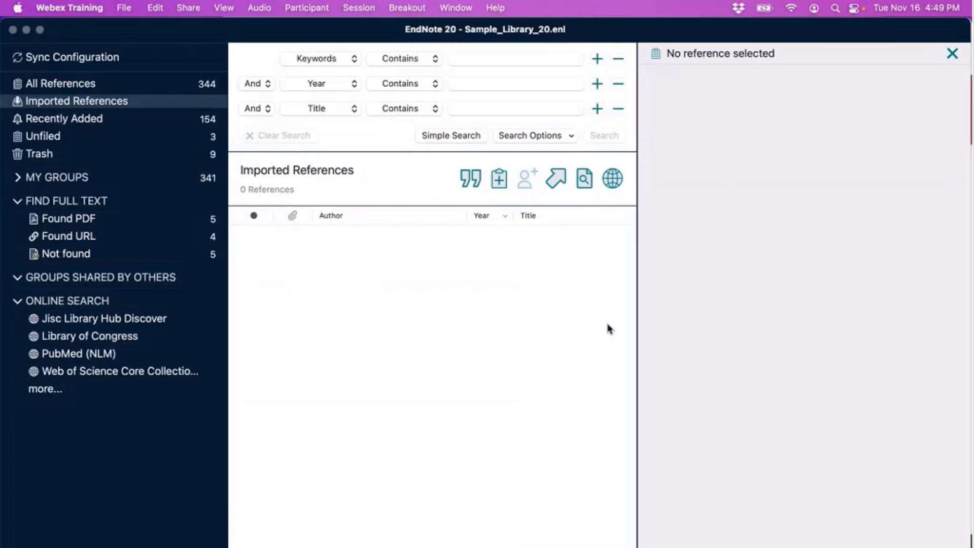
# Step: Expand My Groups, start a new import and choose the Project articles folder in Downloads as its source
pyautogui.click(32, 176)
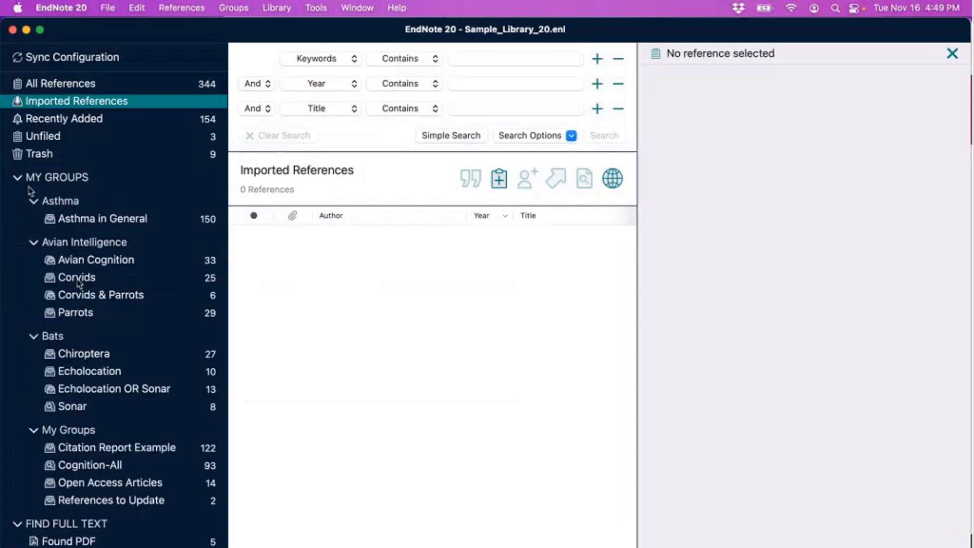
pyautogui.click(61, 7)
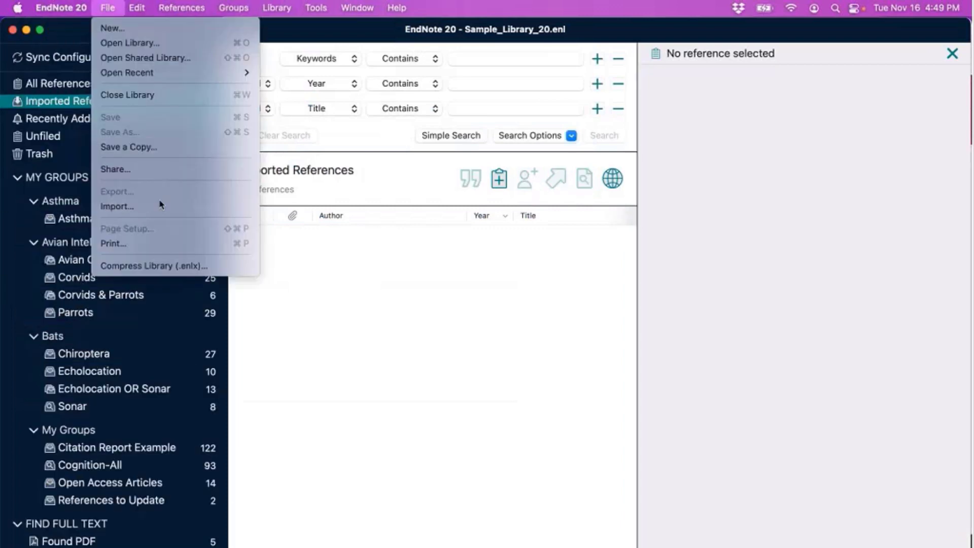
pyautogui.click(160, 206)
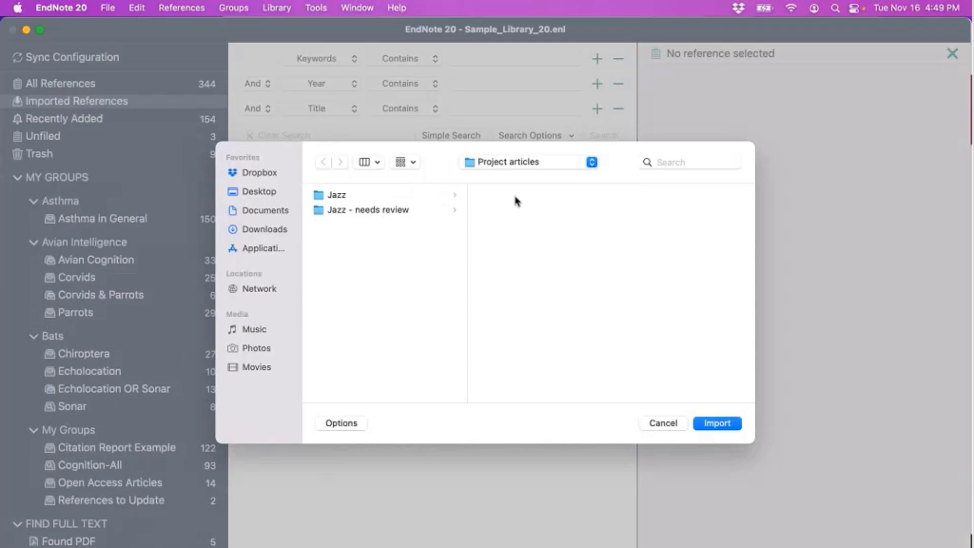
pyautogui.click(485, 164)
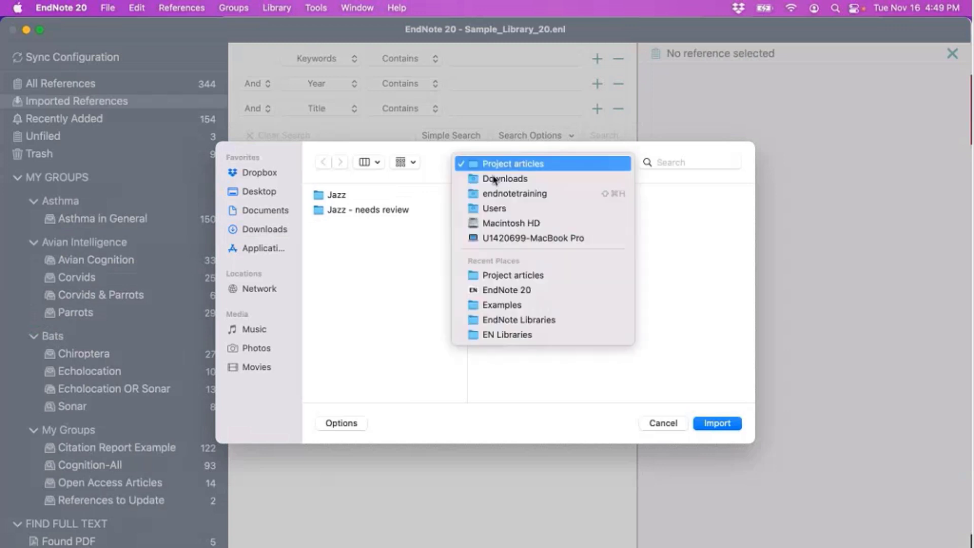
pyautogui.click(495, 178)
pyautogui.scroll(-5, 398, 333)
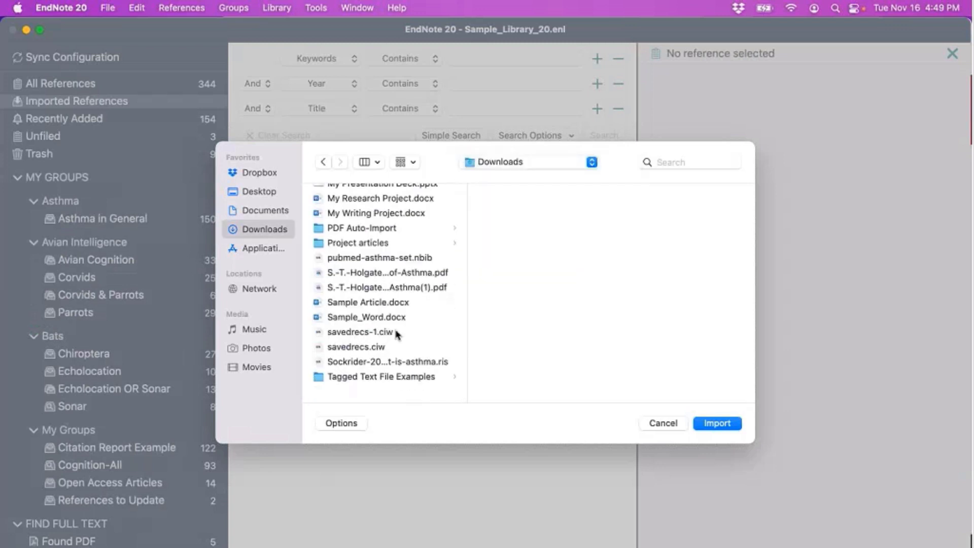
pyautogui.scroll(1, 392, 220)
pyautogui.click(377, 256)
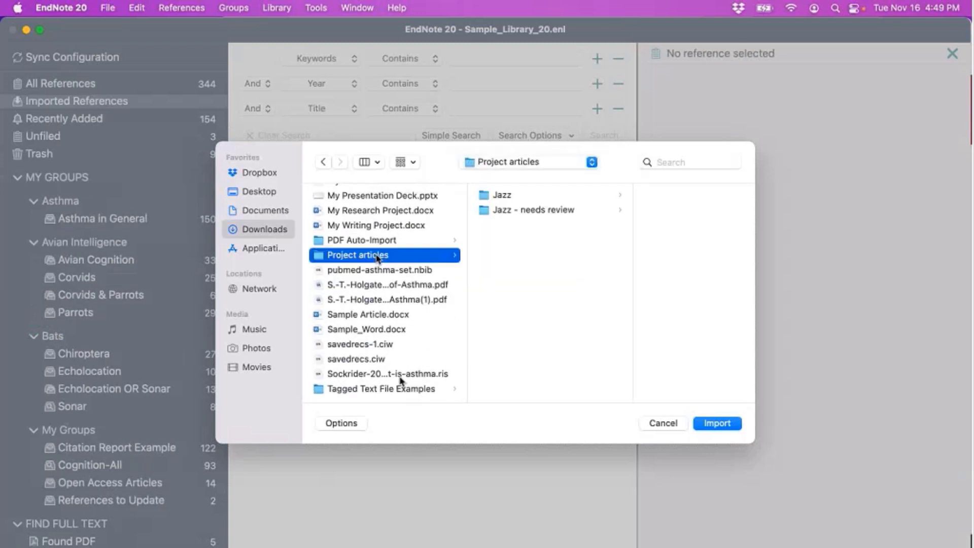
# Step: Show the import options and set the import option to PDF Folder as a Group Set
pyautogui.click(349, 425)
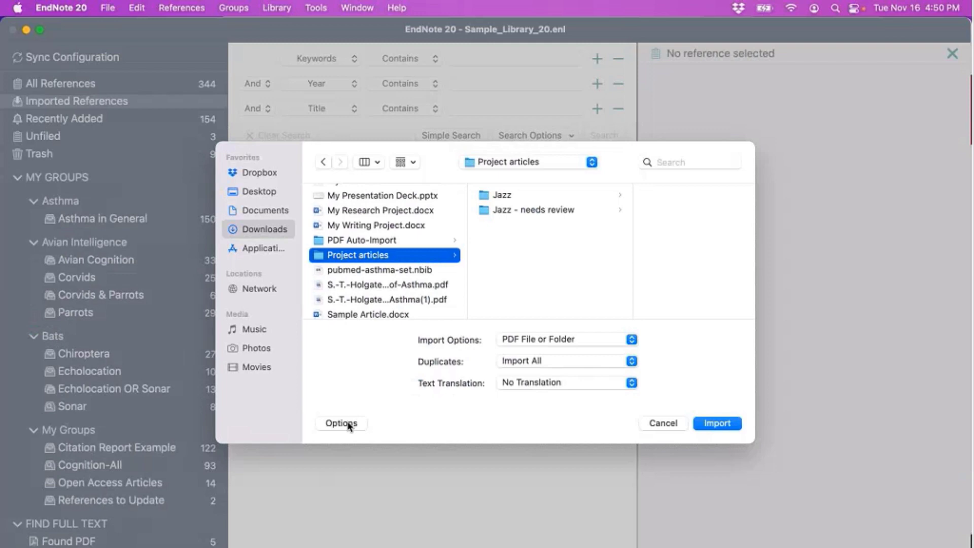
pyautogui.click(350, 425)
pyautogui.click(349, 425)
pyautogui.click(534, 340)
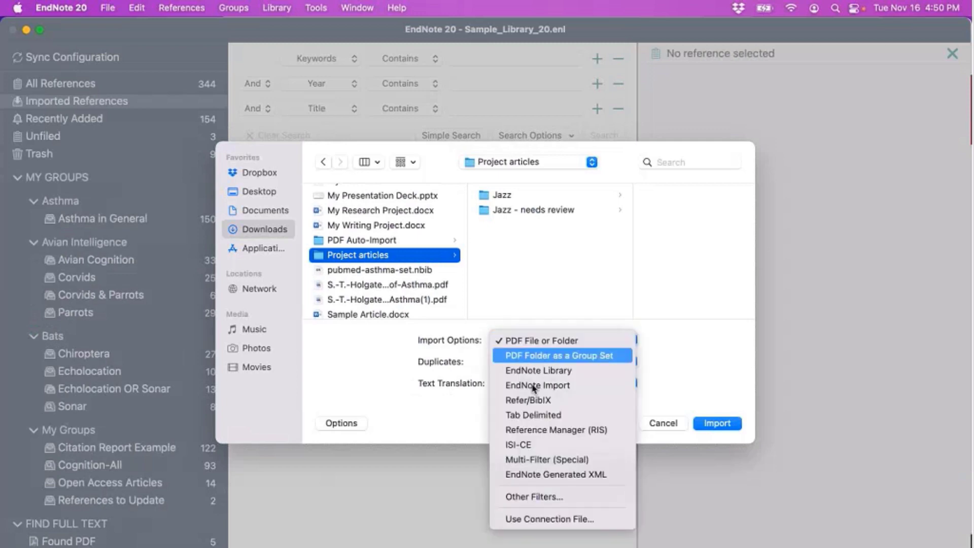
pyautogui.click(560, 371)
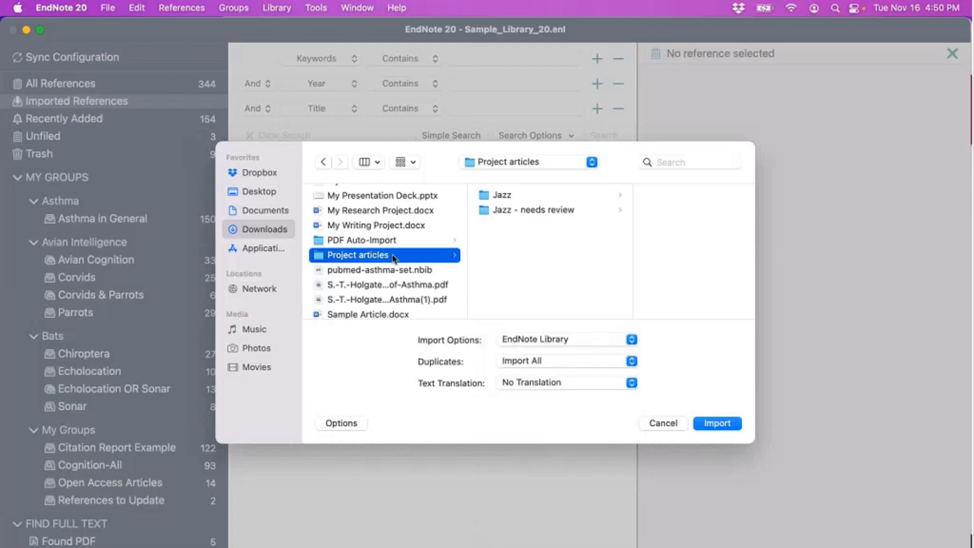
pyautogui.click(549, 341)
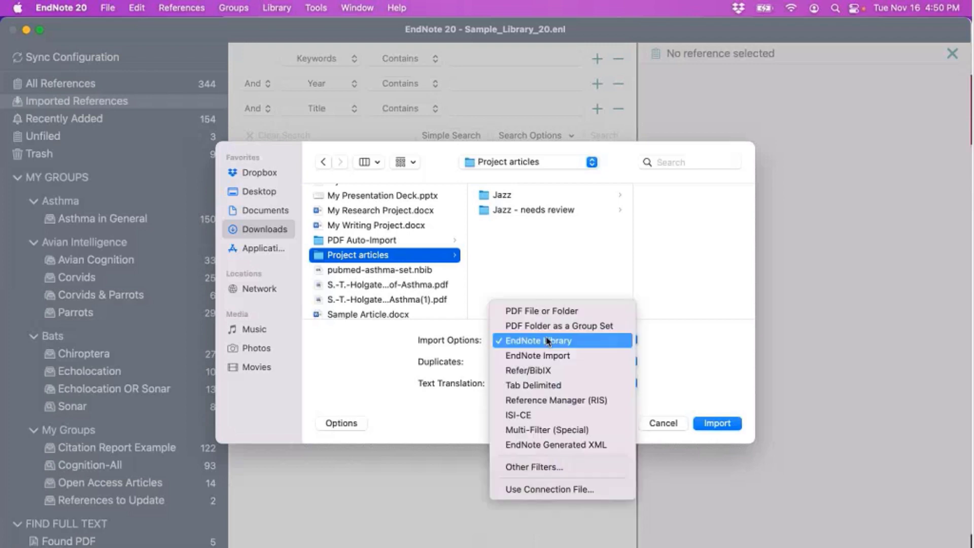
pyautogui.click(586, 311)
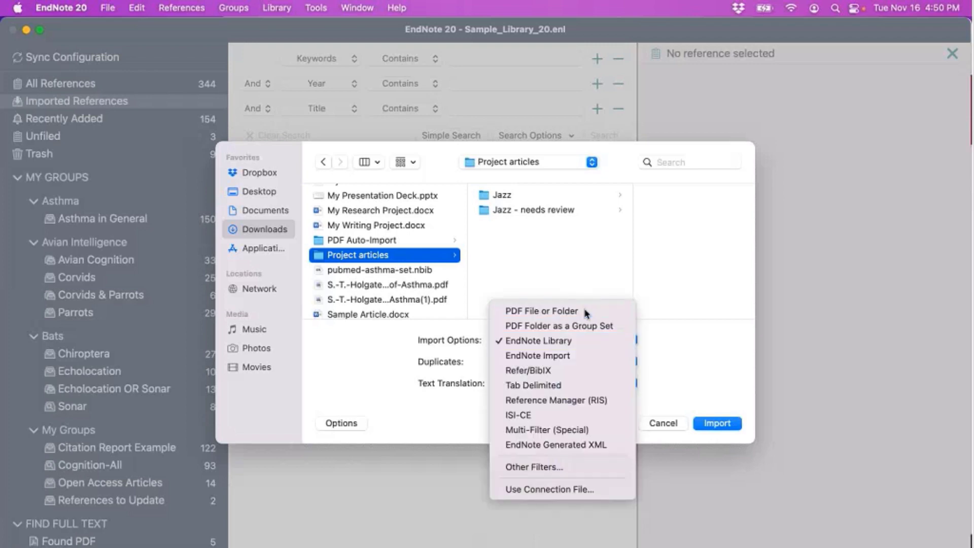
pyautogui.click(584, 335)
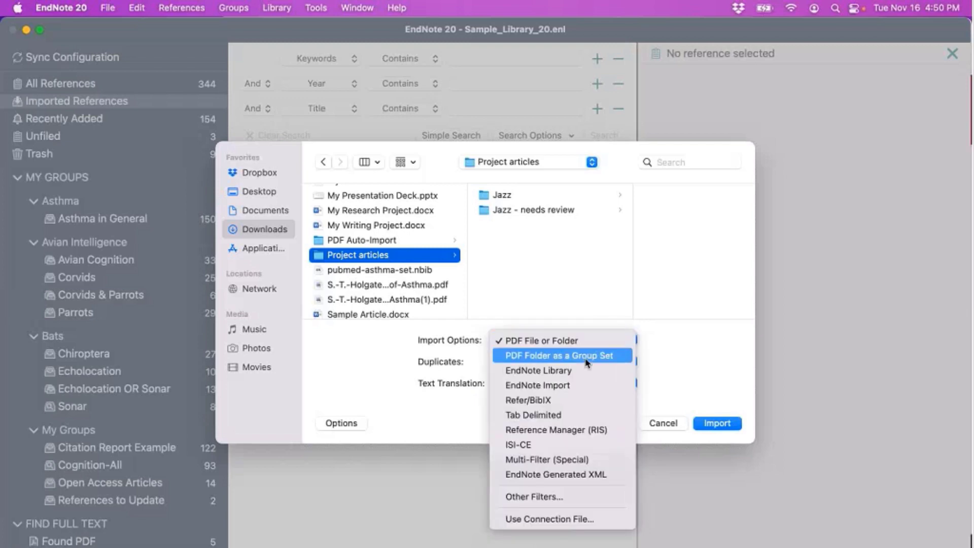
pyautogui.click(587, 357)
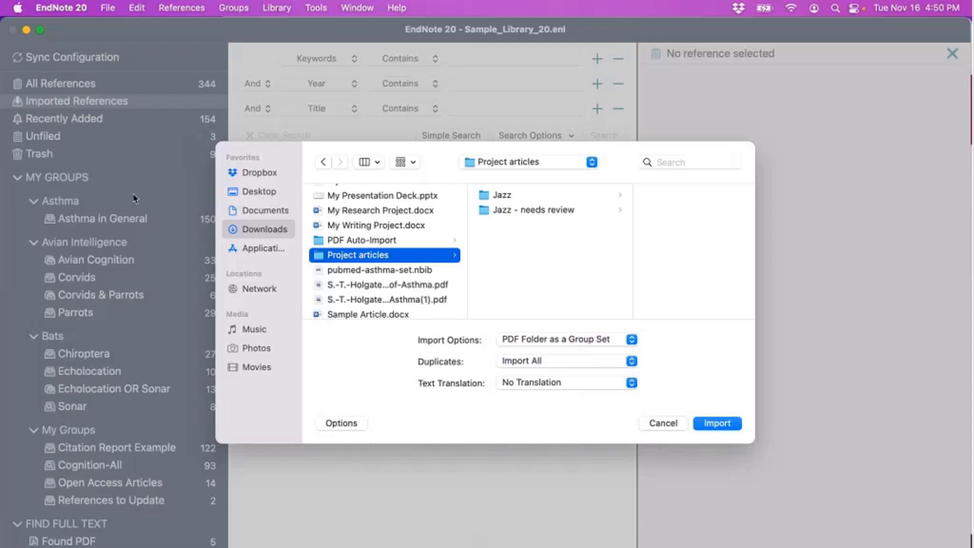
# Step: Keep duplicates at Import All and text translation at No Translation, and import the folder
pyautogui.click(558, 362)
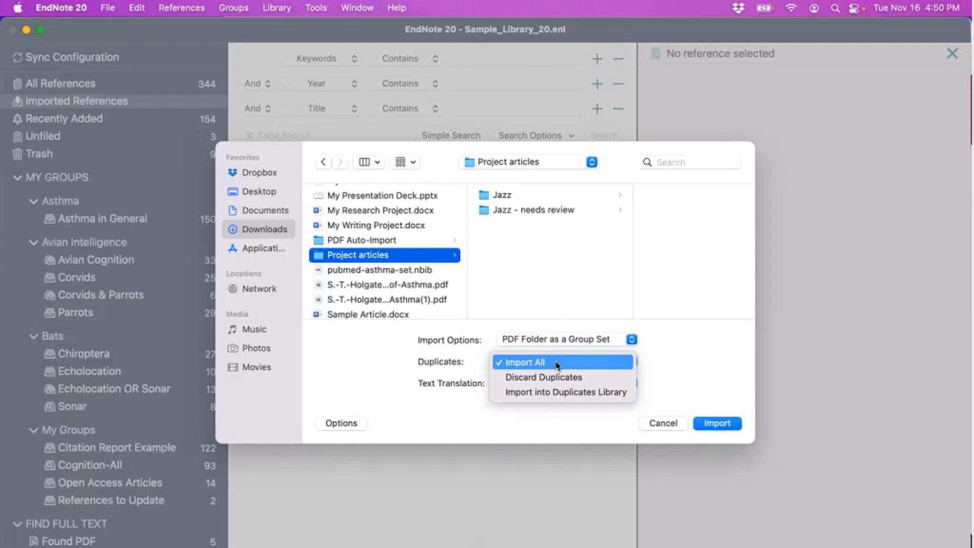
pyautogui.click(558, 363)
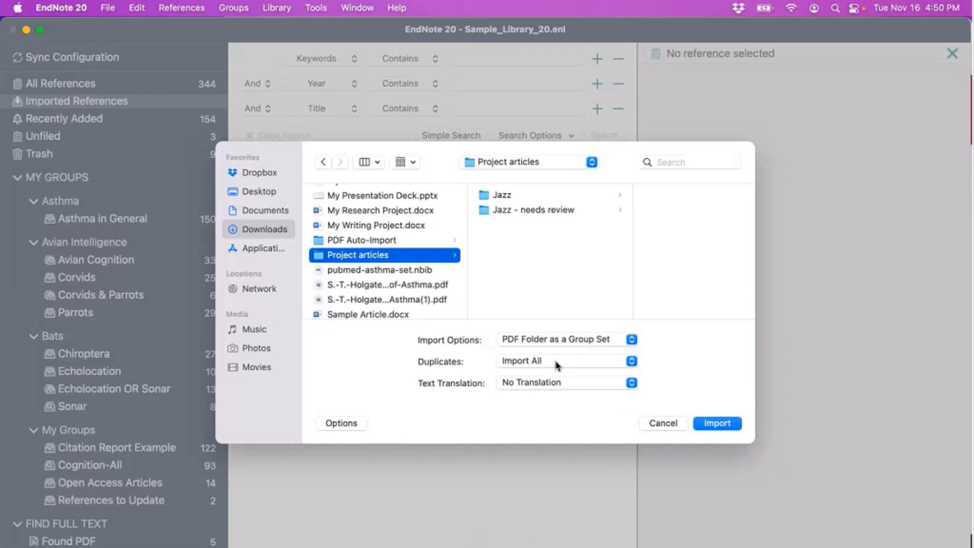
pyautogui.click(559, 384)
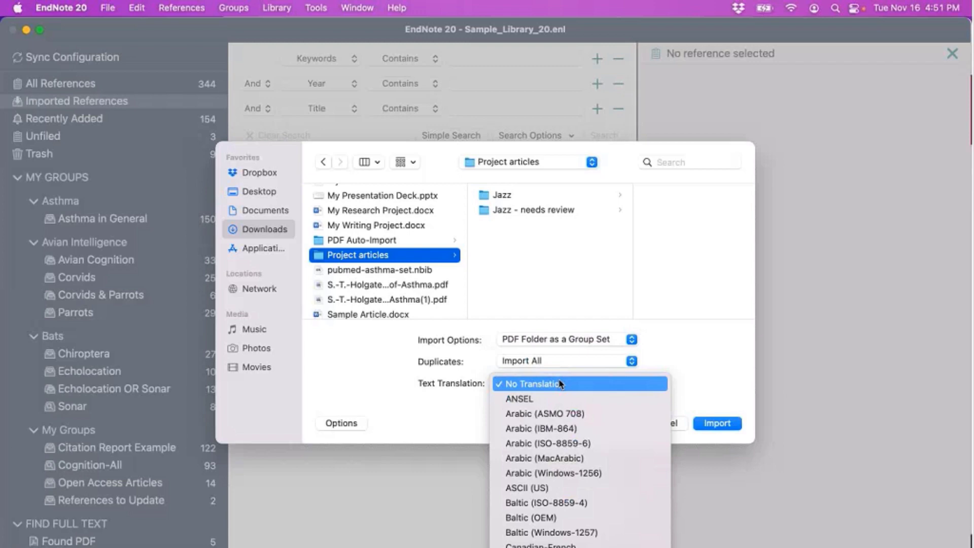
pyautogui.click(560, 384)
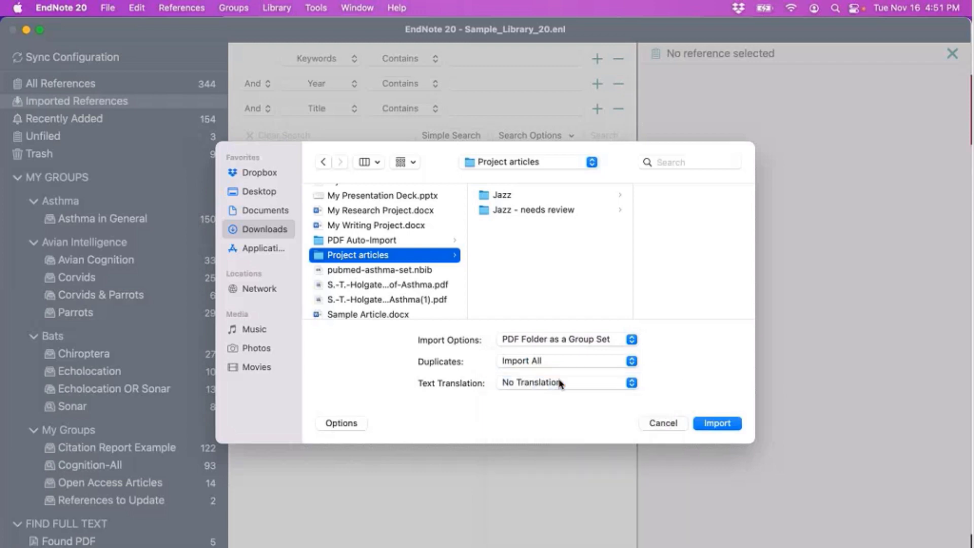
pyautogui.click(711, 425)
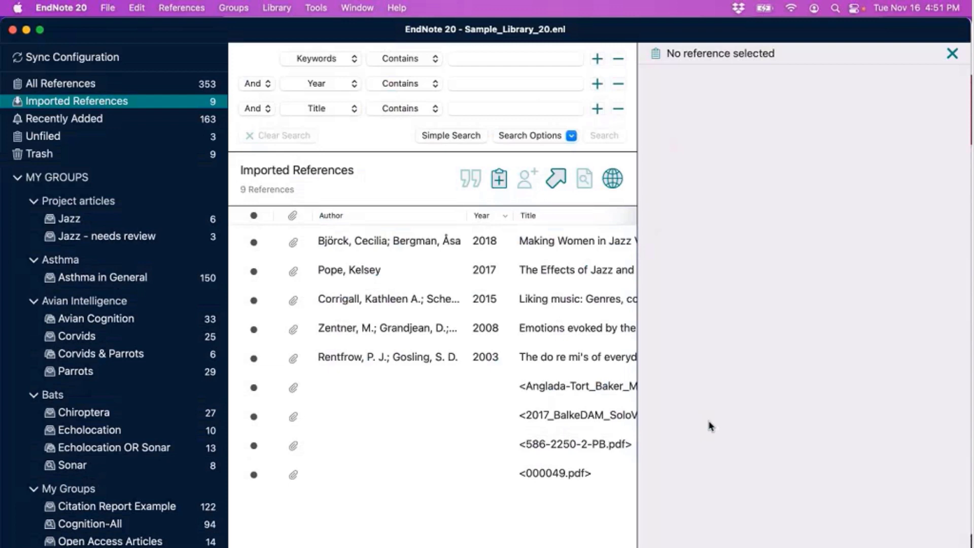
# Step: Review the 2008 "Emotions evoked by the sound of music" summary and the Project articles set with its two Jazz groups, and return to Imported References
pyautogui.click(566, 331)
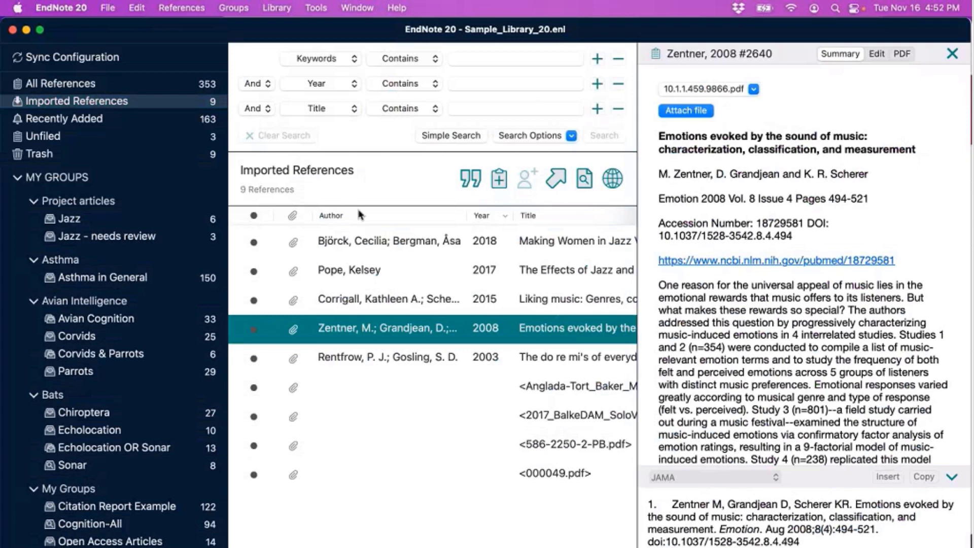
pyautogui.click(104, 202)
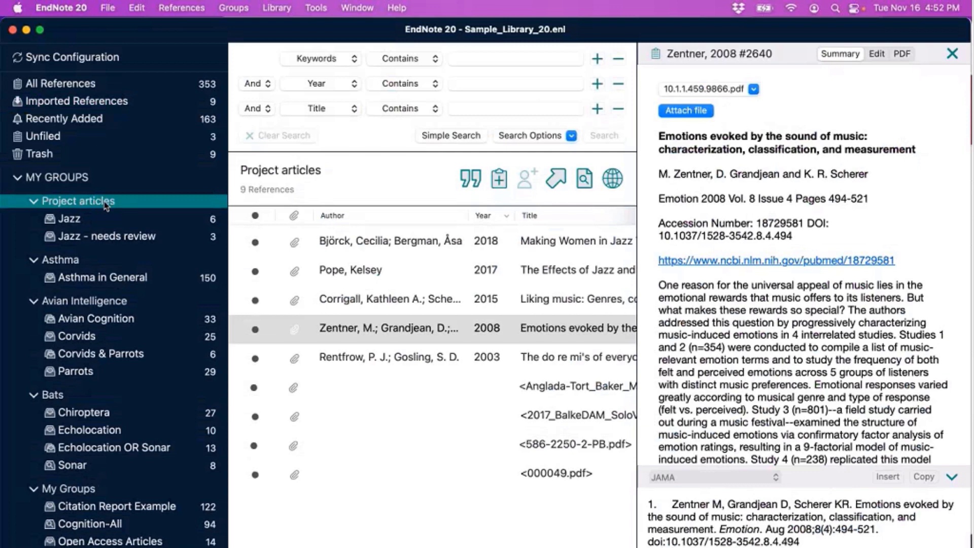
pyautogui.click(86, 220)
pyautogui.click(92, 201)
pyautogui.click(89, 222)
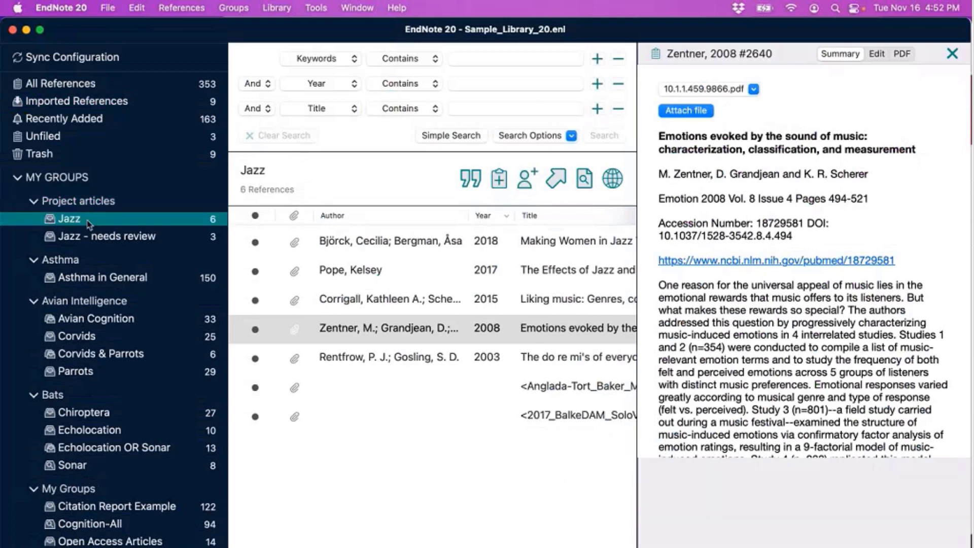
pyautogui.press('Down')
pyautogui.press('Up')
pyautogui.press('Up')
pyautogui.press('Down')
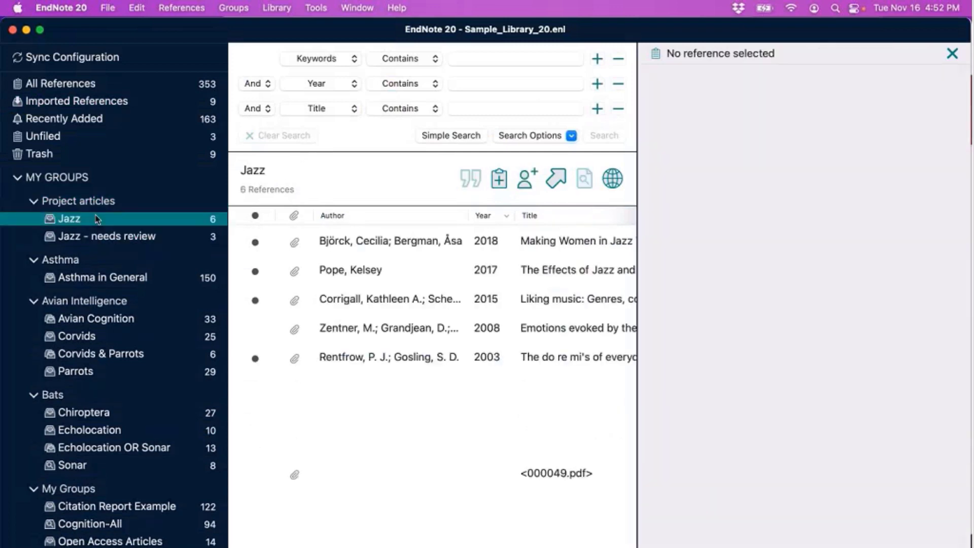
pyautogui.click(100, 235)
pyautogui.click(111, 203)
pyautogui.click(106, 219)
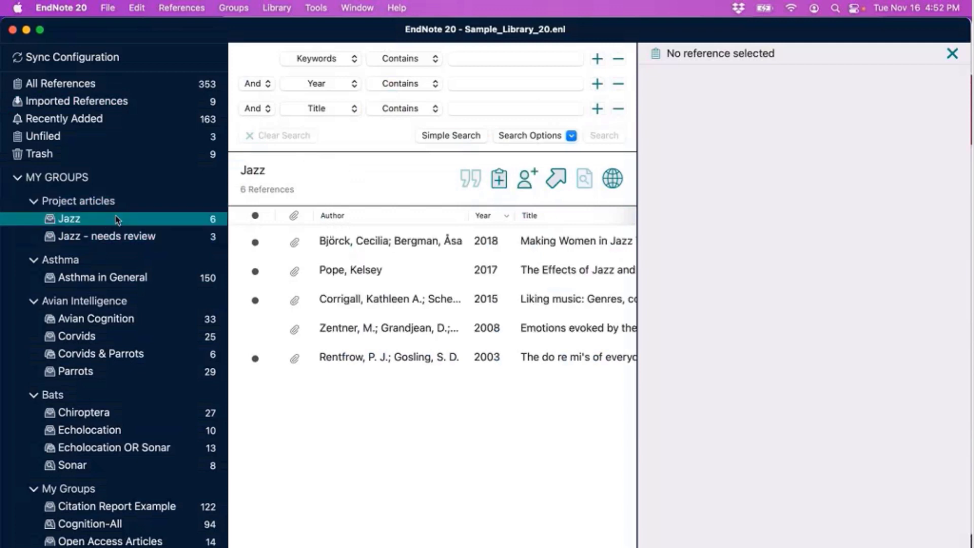
pyautogui.click(145, 236)
pyautogui.click(148, 101)
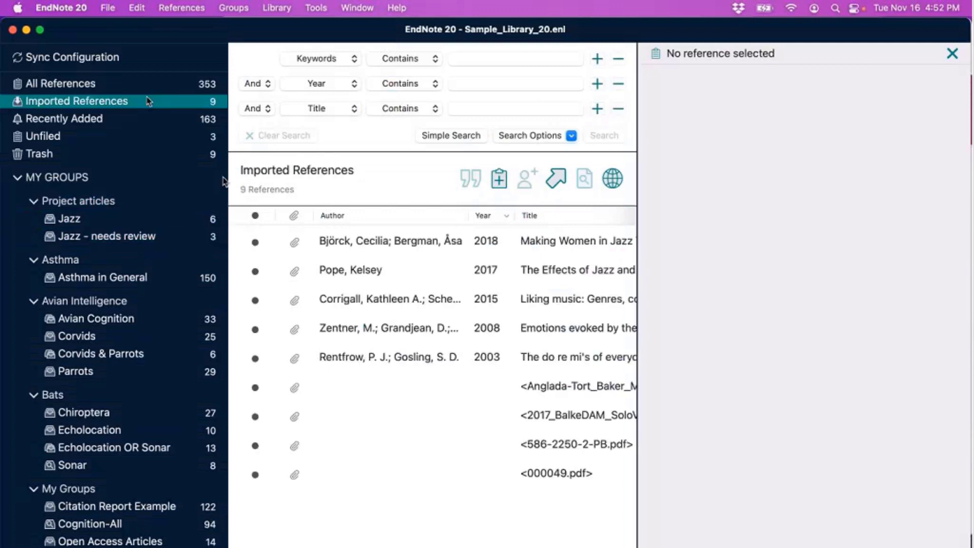
# Step: Widen the reference list and open the 2008 "Emotions evoked by the sound of music" reference in the preview pane
pyautogui.moveTo(639, 277); pyautogui.dragTo(744, 279)
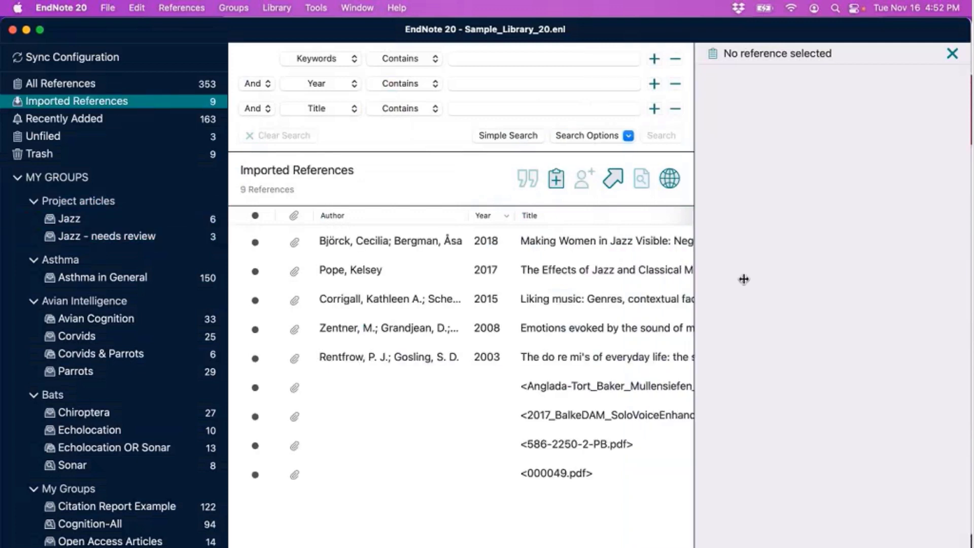
pyautogui.click(562, 281)
pyautogui.click(953, 54)
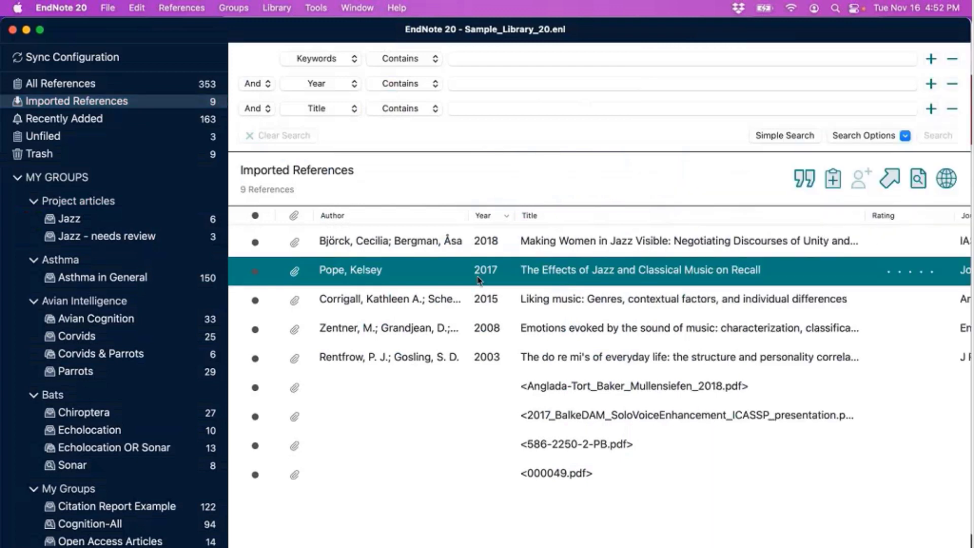
pyautogui.click(472, 310)
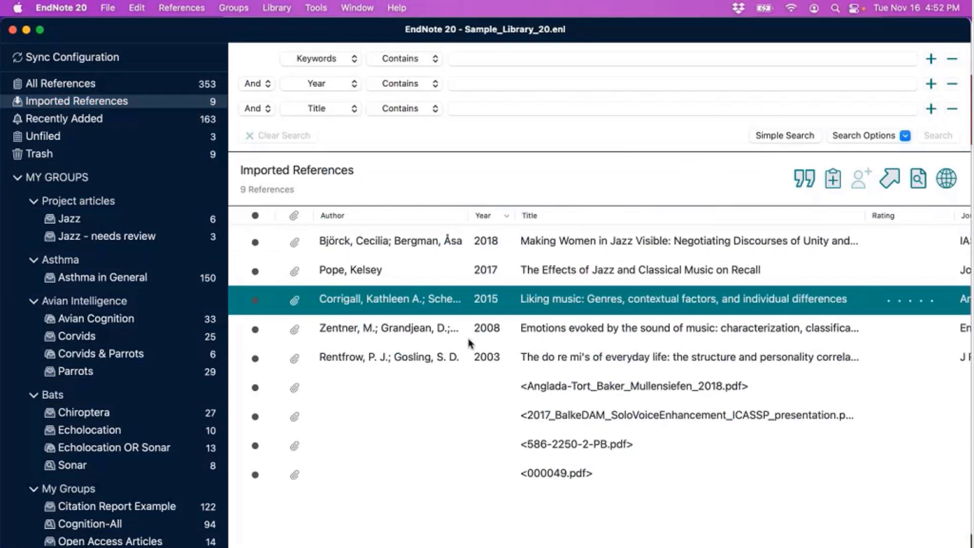
pyautogui.doubleClick(469, 335)
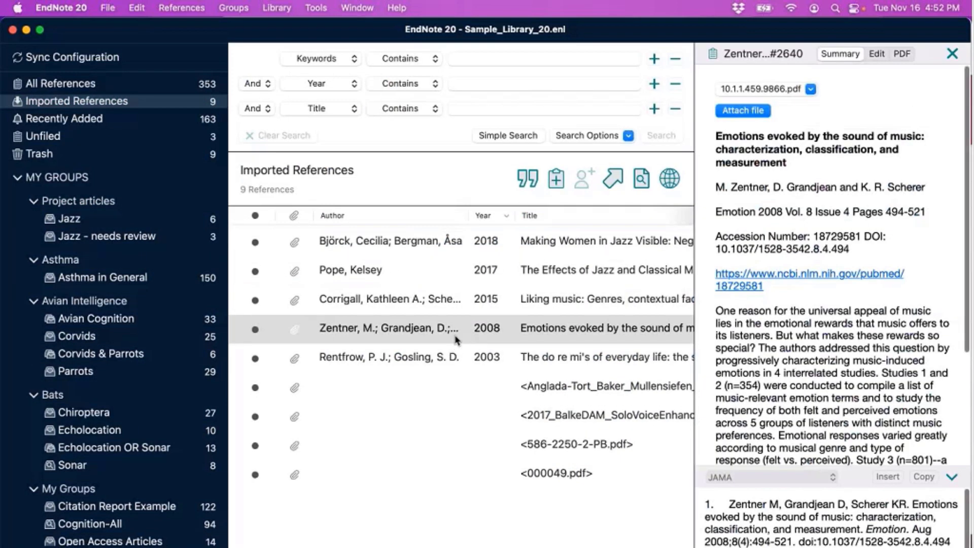
# Step: Examine the editable fields, summary and attached PDF of the 2008 "Emotions evoked by the sound of music" reference
pyautogui.click(880, 55)
pyautogui.scroll(-10, 893, 290)
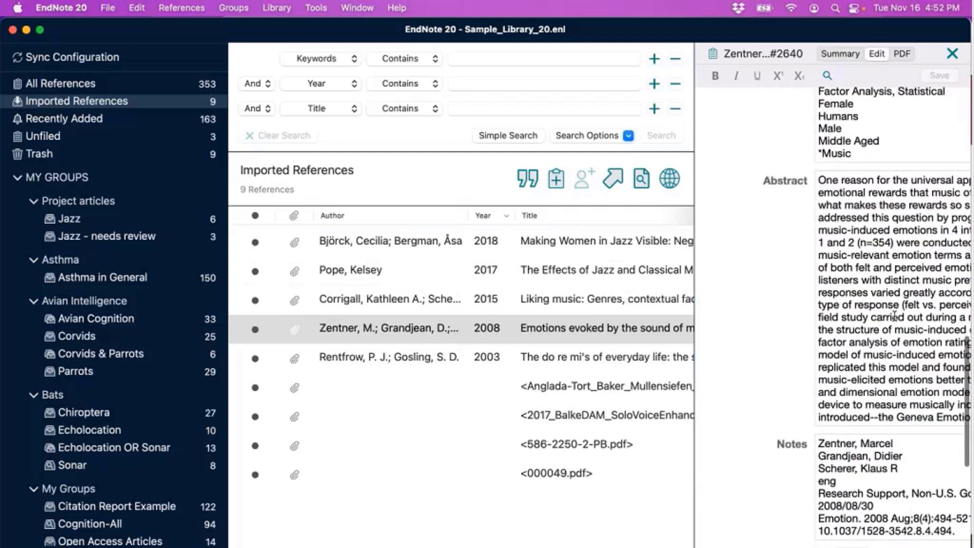
pyautogui.scroll(10, 894, 316)
pyautogui.scroll(5, 894, 316)
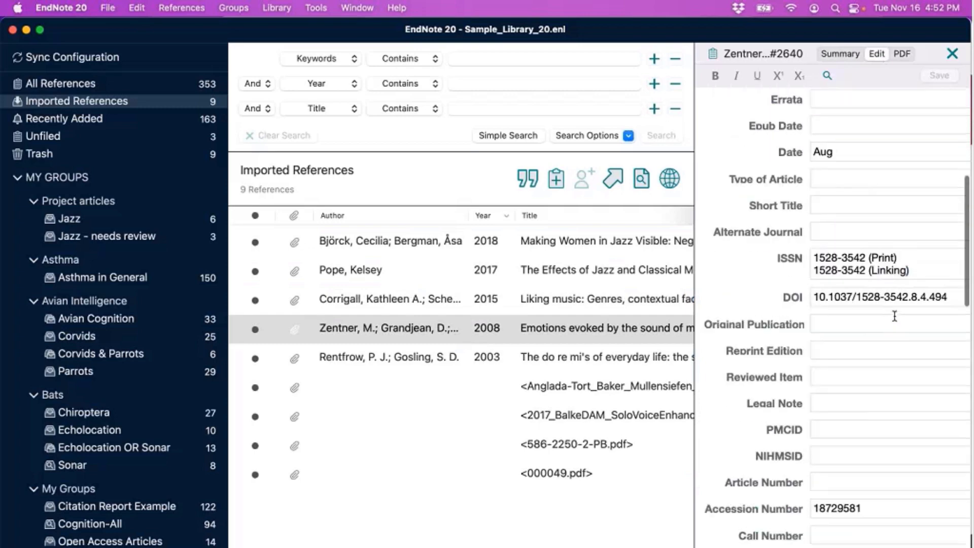
pyautogui.click(843, 56)
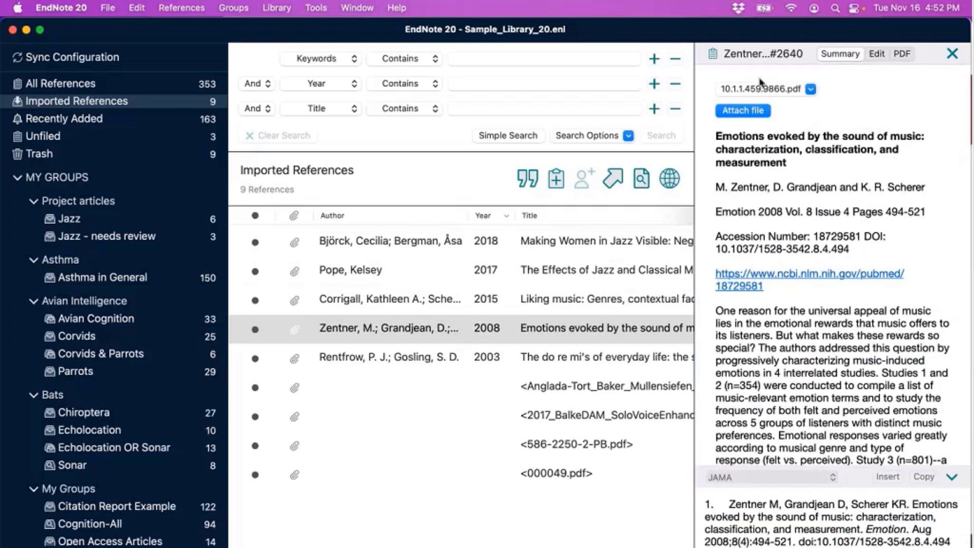
pyautogui.click(902, 54)
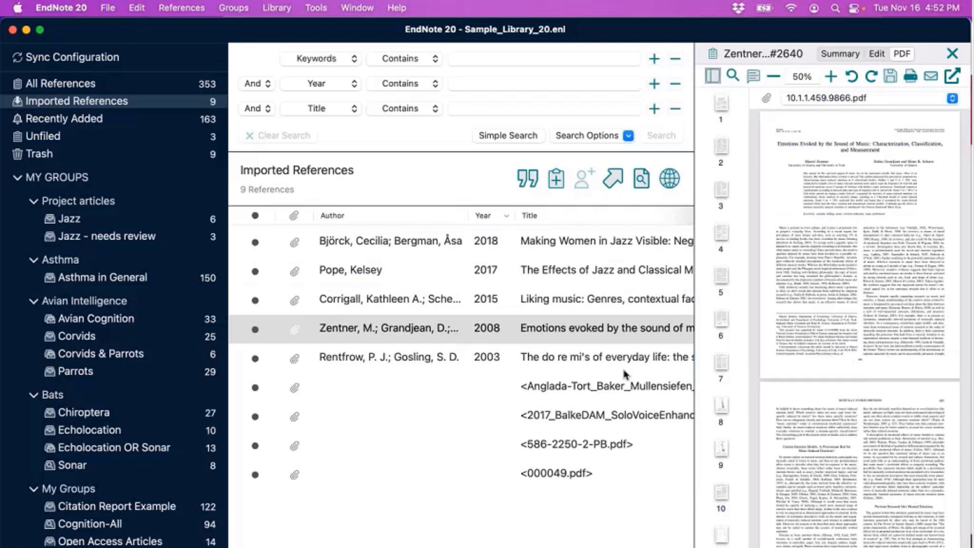
# Step: Select the <586-2250-2-PB.pdf> reference and examine its summary, attached PDF and editable fields
pyautogui.click(574, 450)
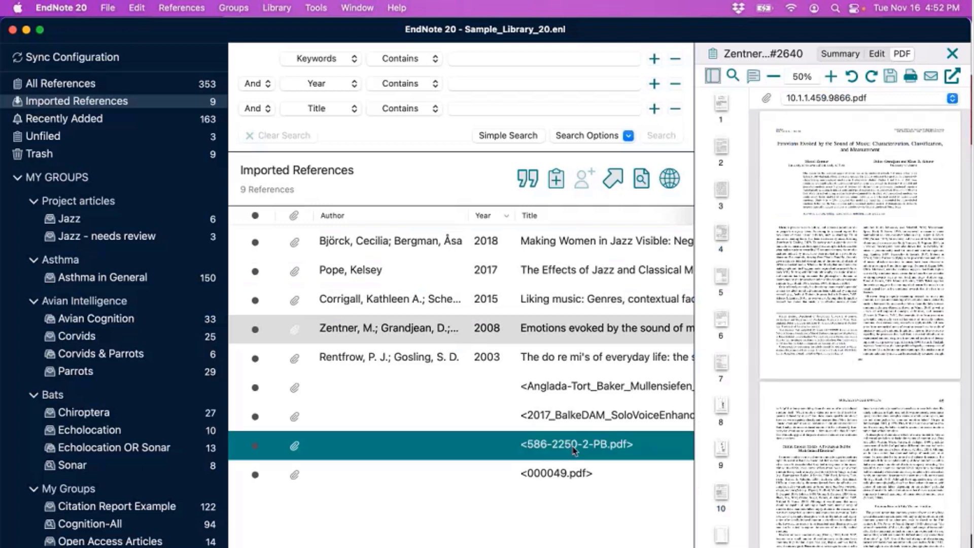
pyautogui.click(841, 54)
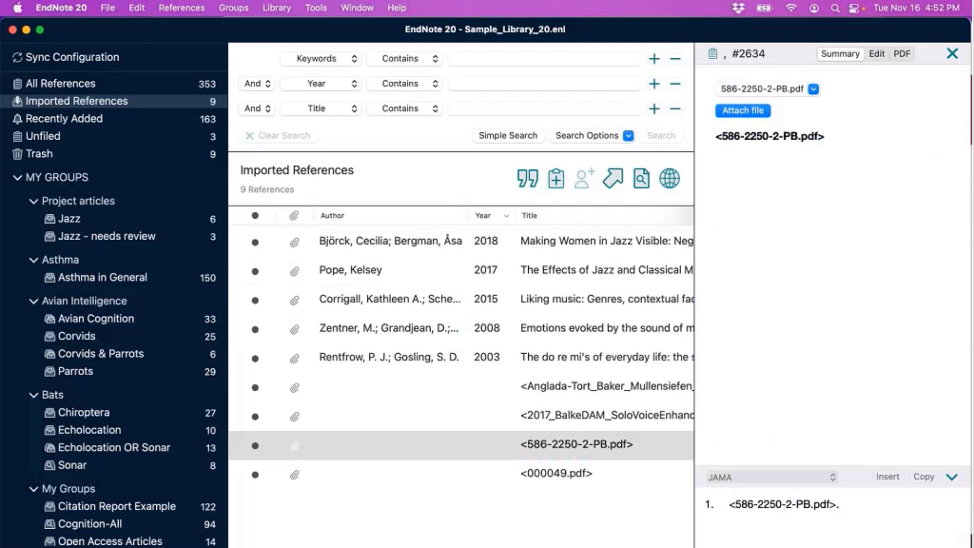
pyautogui.click(901, 54)
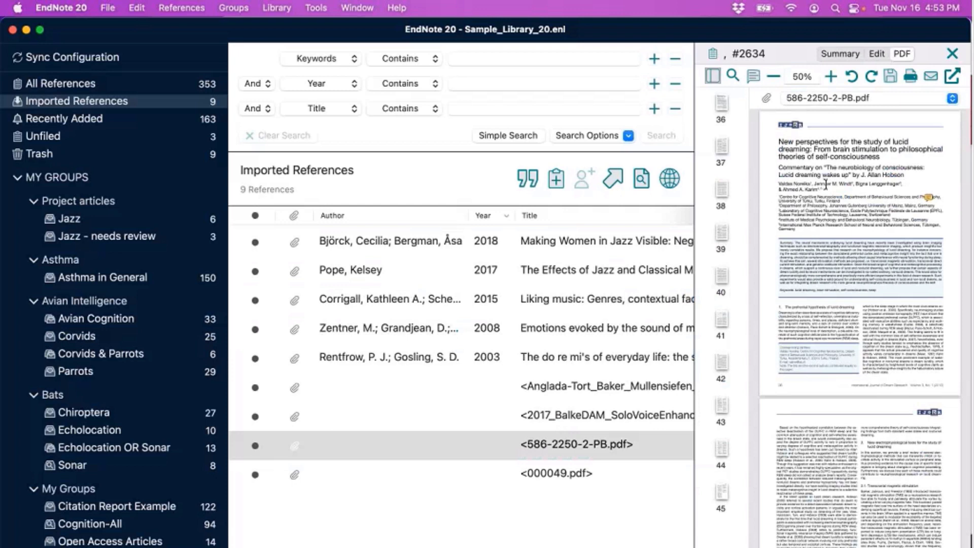
pyautogui.click(877, 53)
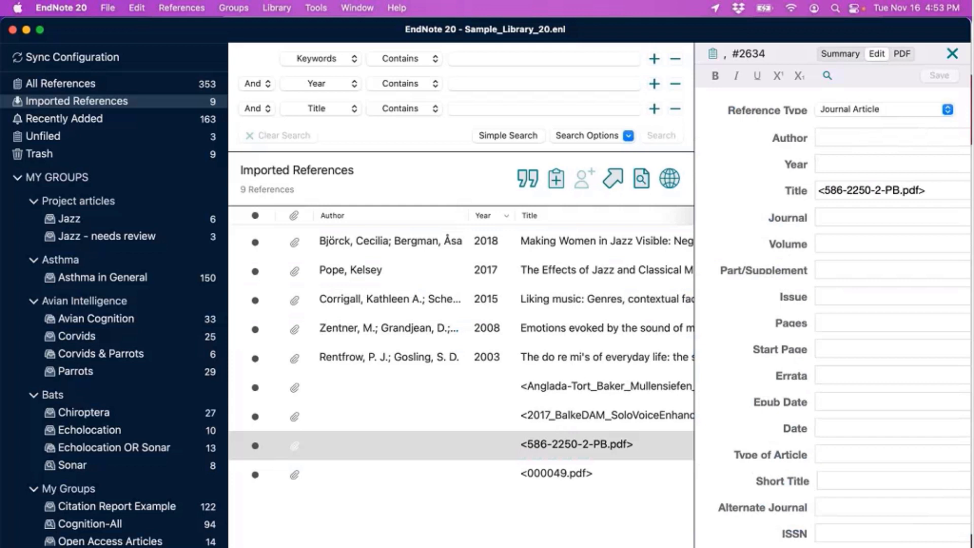
# Step: Copy the full article title, "New perspectives for the study of lucid dreaming" with its subtitle, from the first page of the attached PDF
pyautogui.click(902, 53)
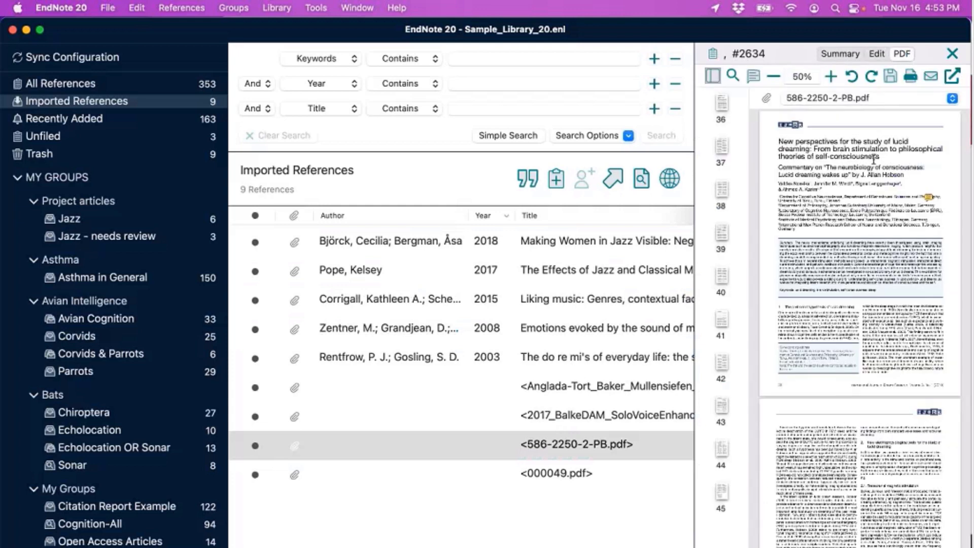
pyautogui.moveTo(874, 160); pyautogui.dragTo(779, 137)
pyautogui.rightClick(780, 137)
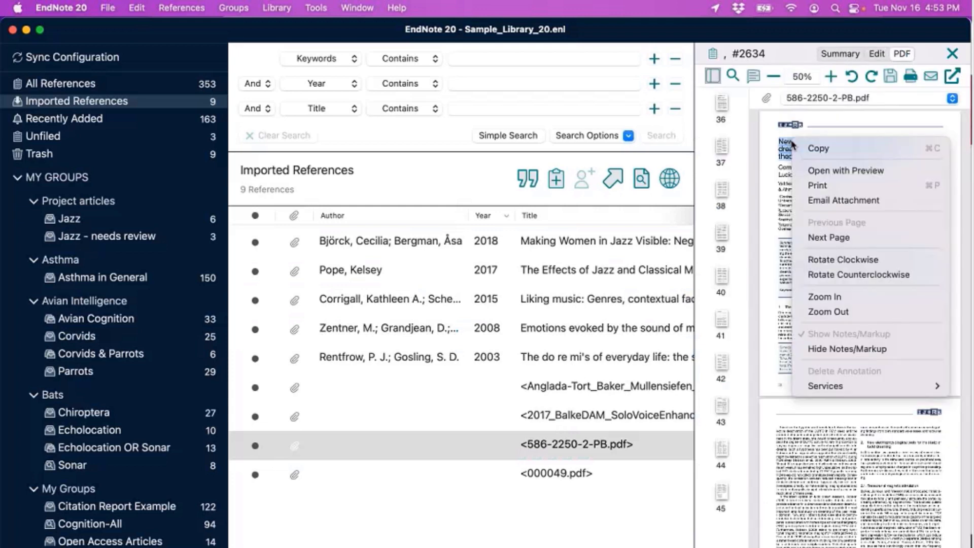
pyautogui.click(805, 147)
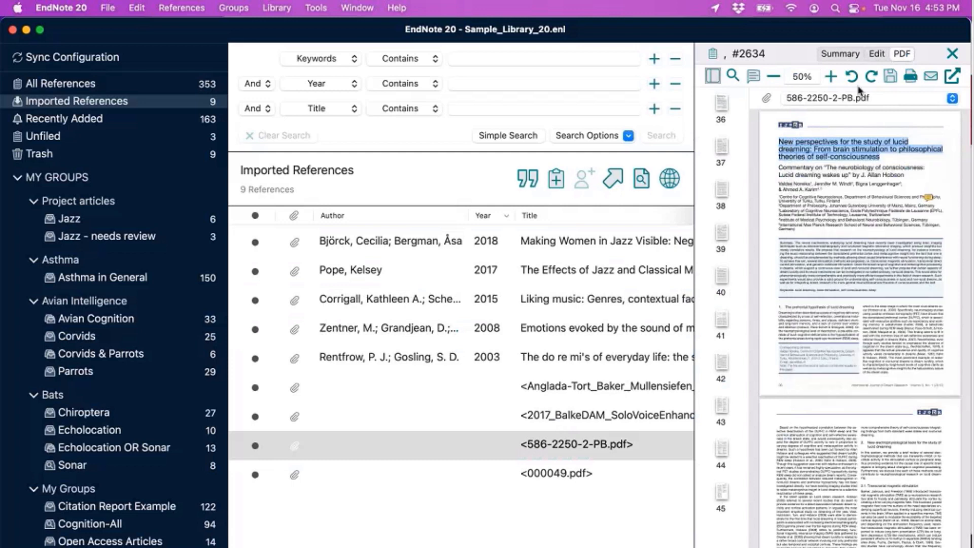
# Step: Replace the reference's file-name title with the copied article title and save the reference
pyautogui.click(877, 54)
pyautogui.moveTo(926, 191); pyautogui.dragTo(766, 198)
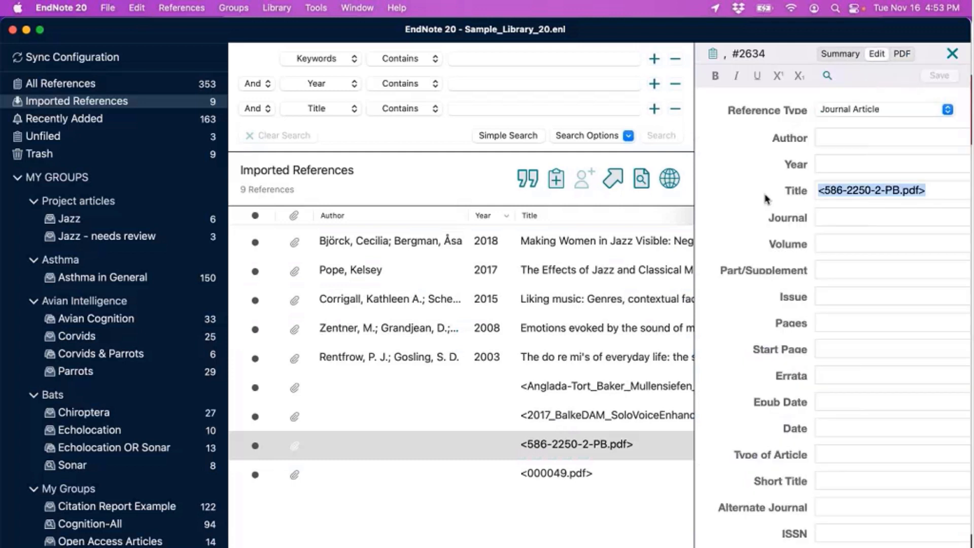
pyautogui.press('super+v')
pyautogui.click(855, 168)
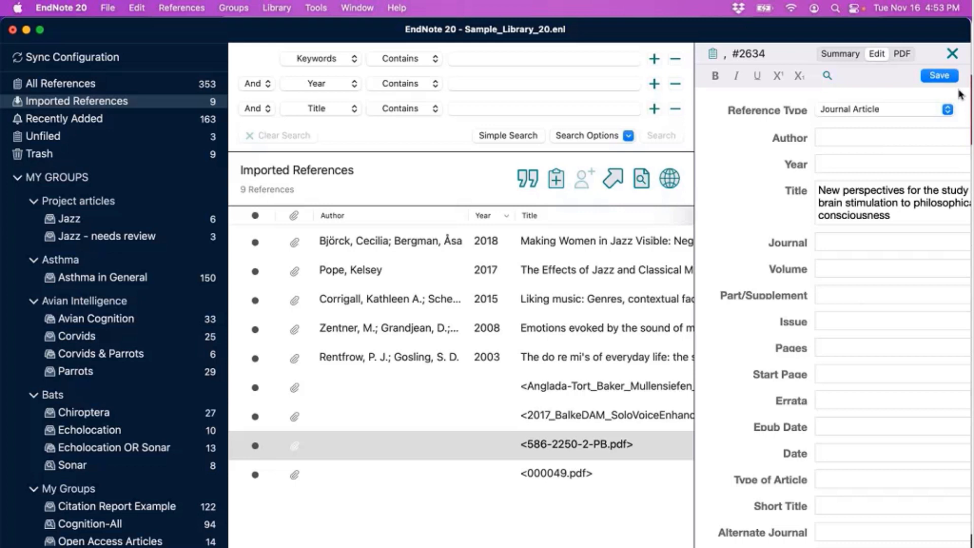
pyautogui.click(939, 76)
# Step: Review the lucid dreaming, solo voice enhancement and false memories PDFs, selecting the latter two references together, and show All References
pyautogui.click(902, 55)
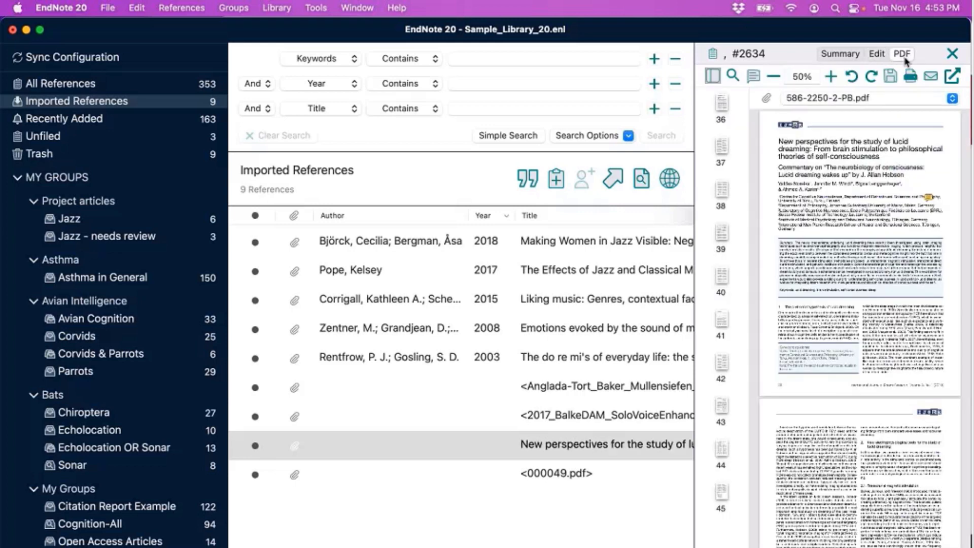
pyautogui.click(551, 419)
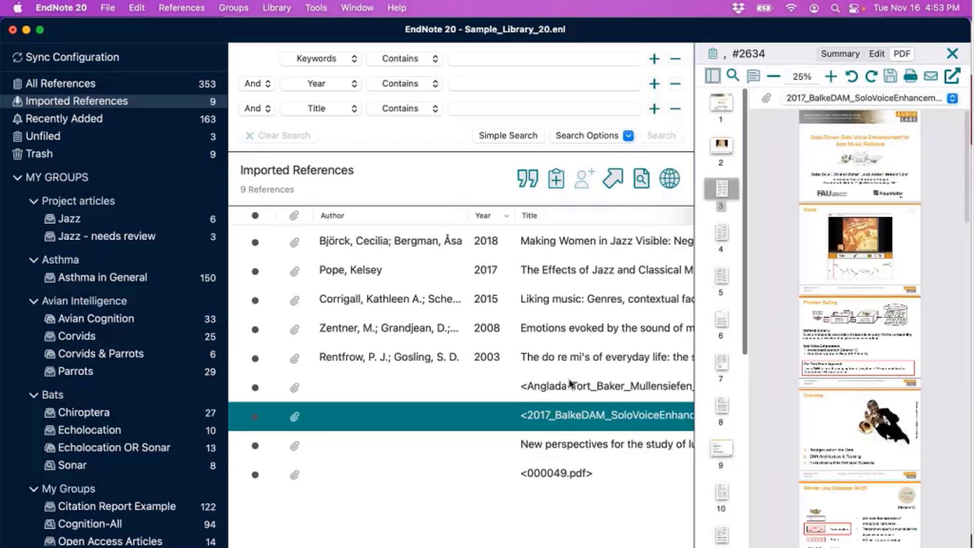
pyautogui.keyDown('shift'); pyautogui.click(571, 386); pyautogui.keyUp('shift')
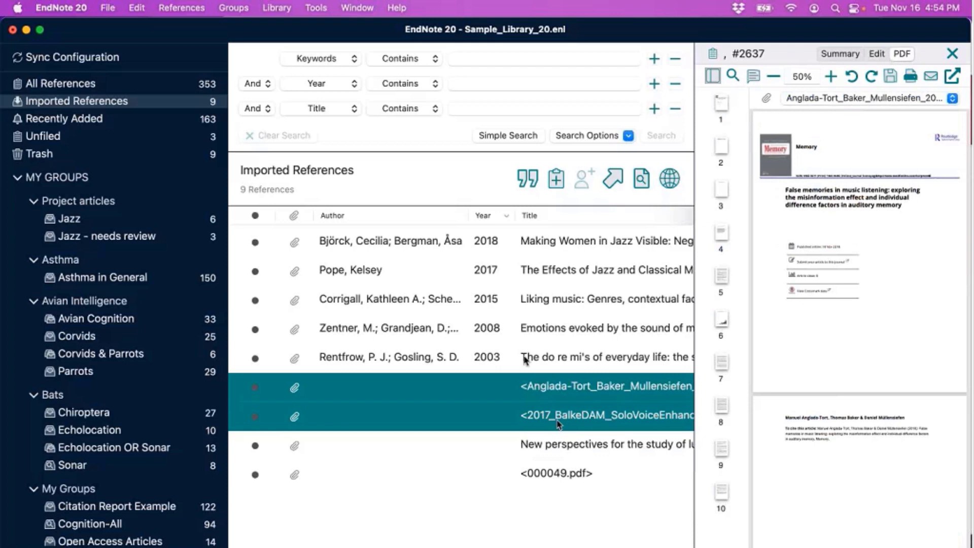
pyautogui.click(169, 86)
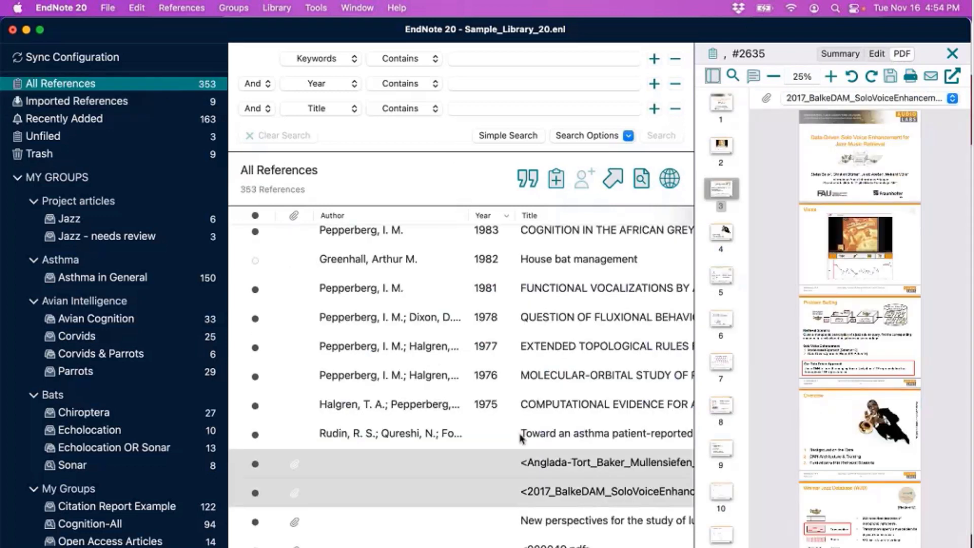
# Step: Switch to the My Research Project document in Word and place the cursor at the end of the "Cite While You Write!" sentence
pyautogui.click(406, 547)
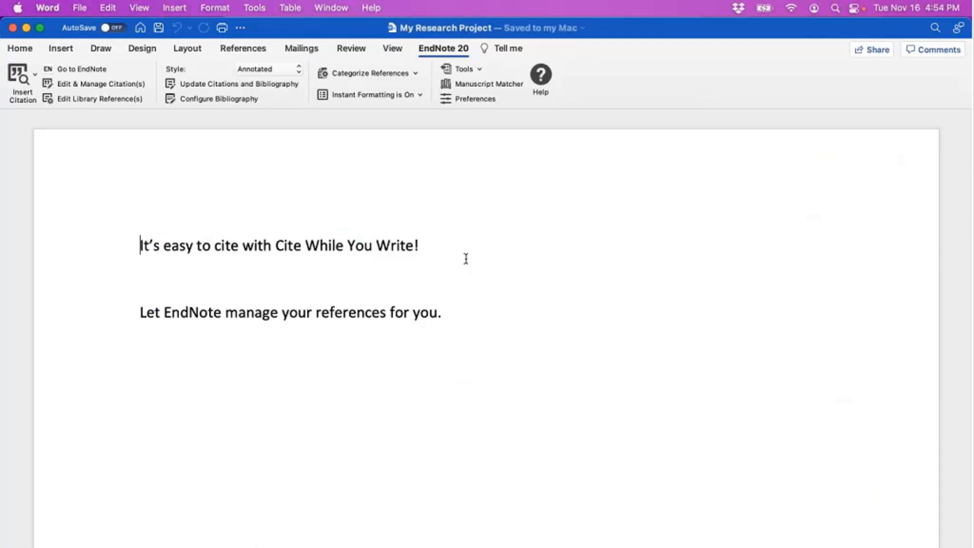
pyautogui.moveTo(343, 27); pyautogui.dragTo(344, 32)
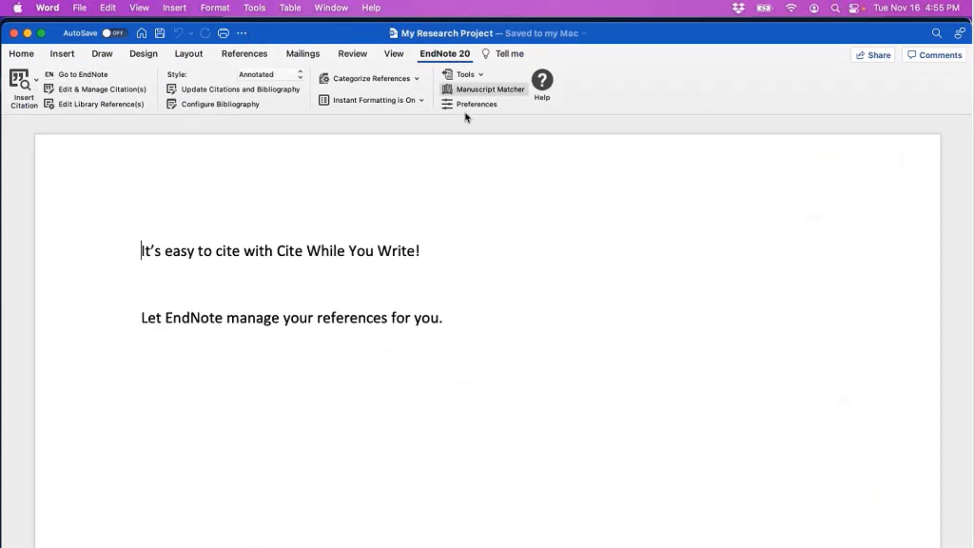
pyautogui.click(506, 254)
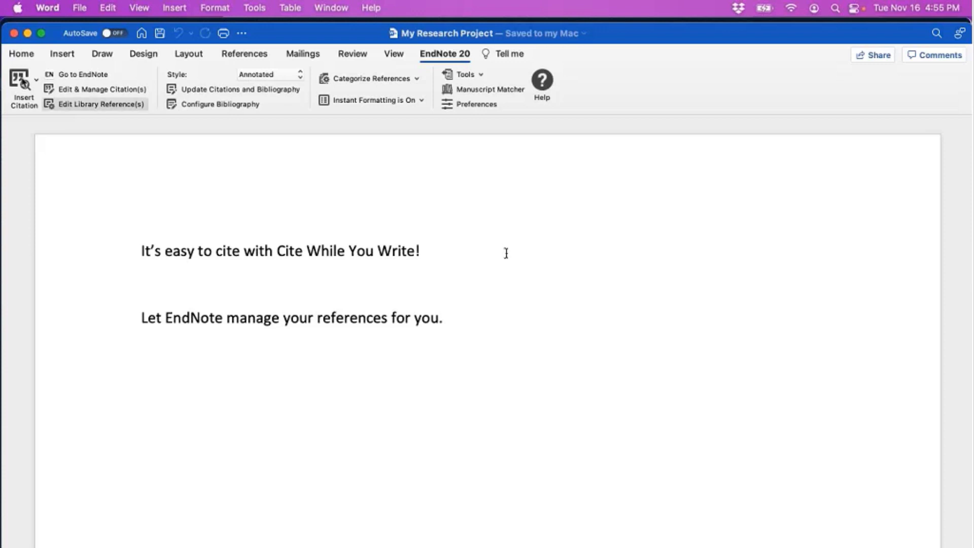
# Step: Start inserting an EndNote citation and search the library for "parrot" in place of the previous search term
pyautogui.click(20, 80)
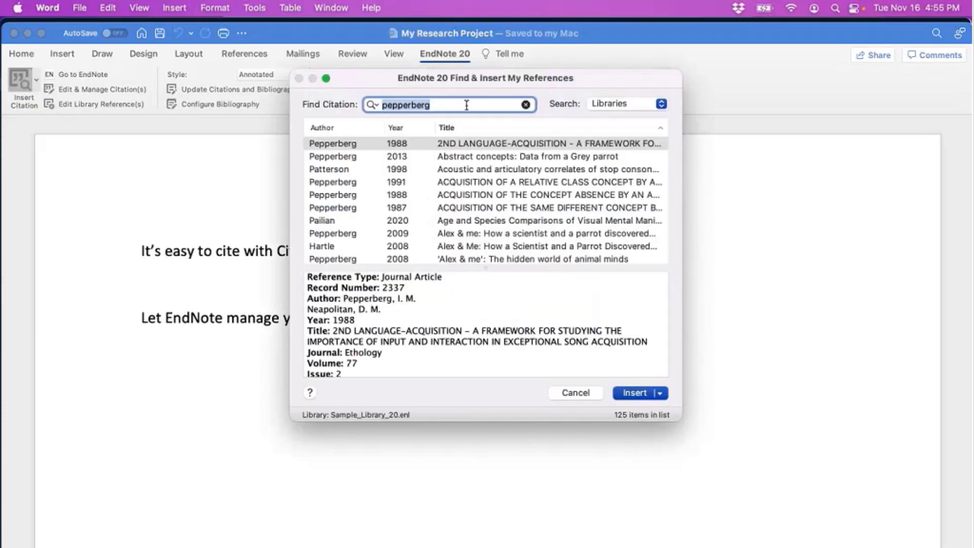
pyautogui.click(526, 104)
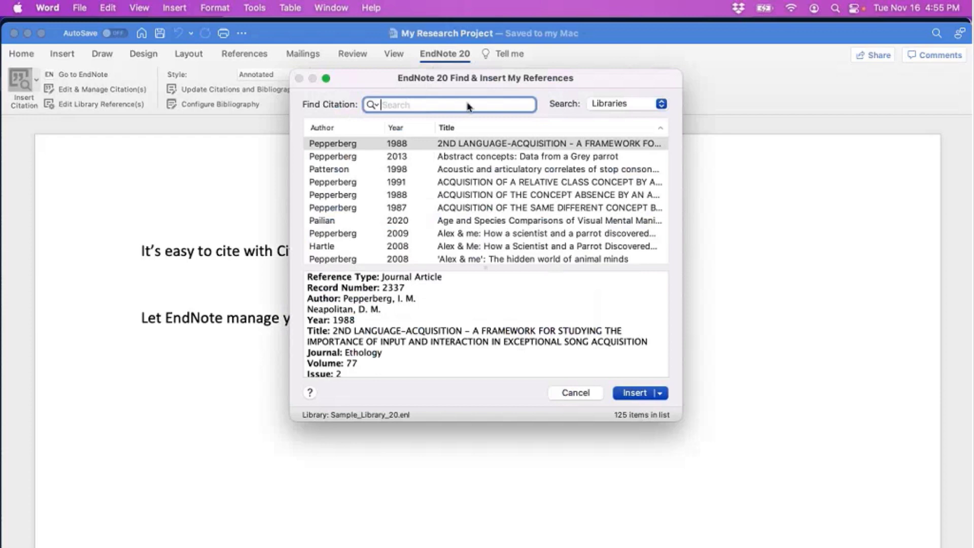
pyautogui.write('parrot')
pyautogui.press('Return')
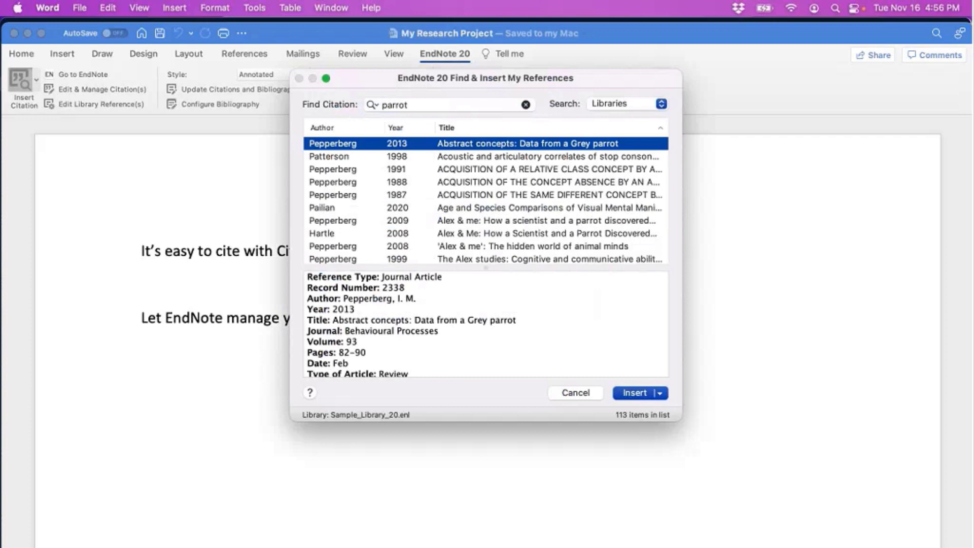
# Step: Browse the parrot search results, previewing the Alex & me e-book, the Alex press release and the Avian cognition and social interaction article
pyautogui.click(570, 225)
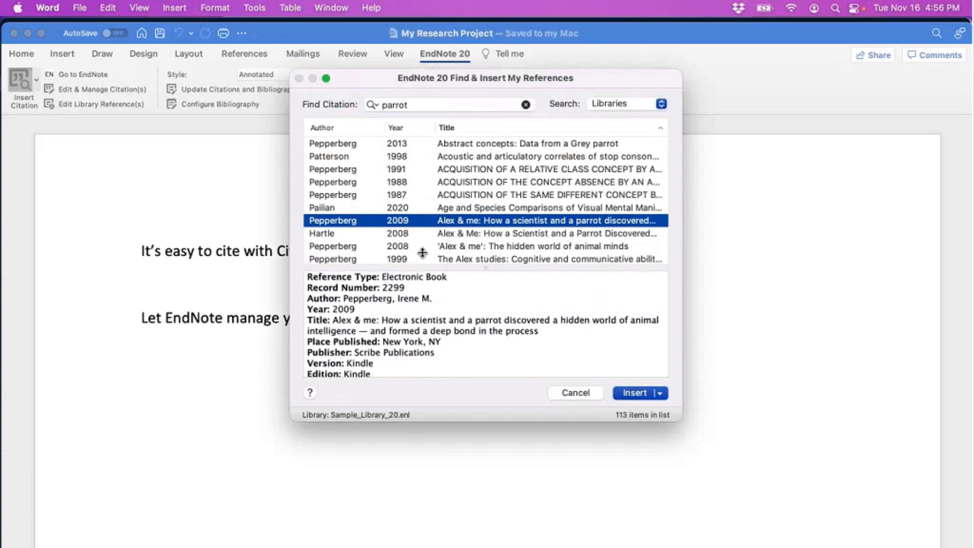
pyautogui.scroll(-3, 423, 253)
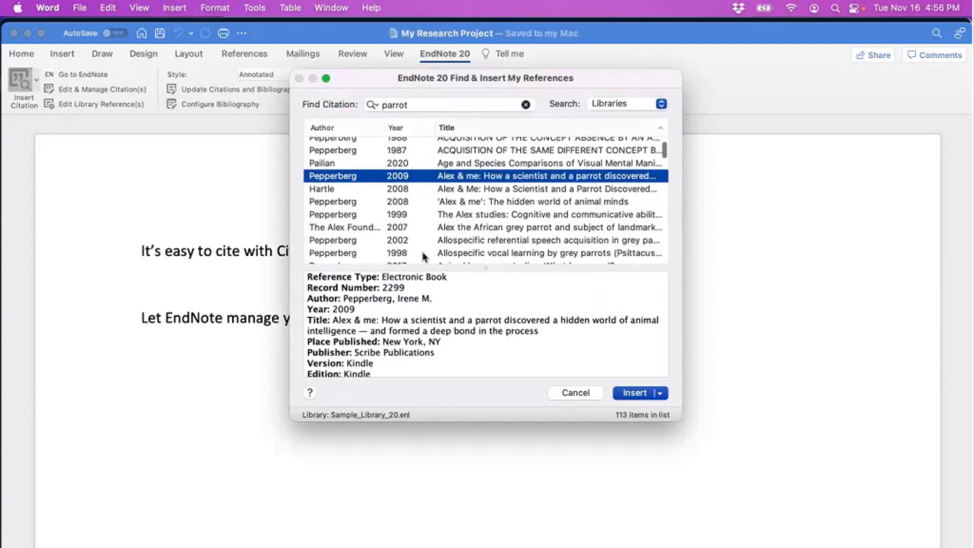
pyautogui.click(425, 229)
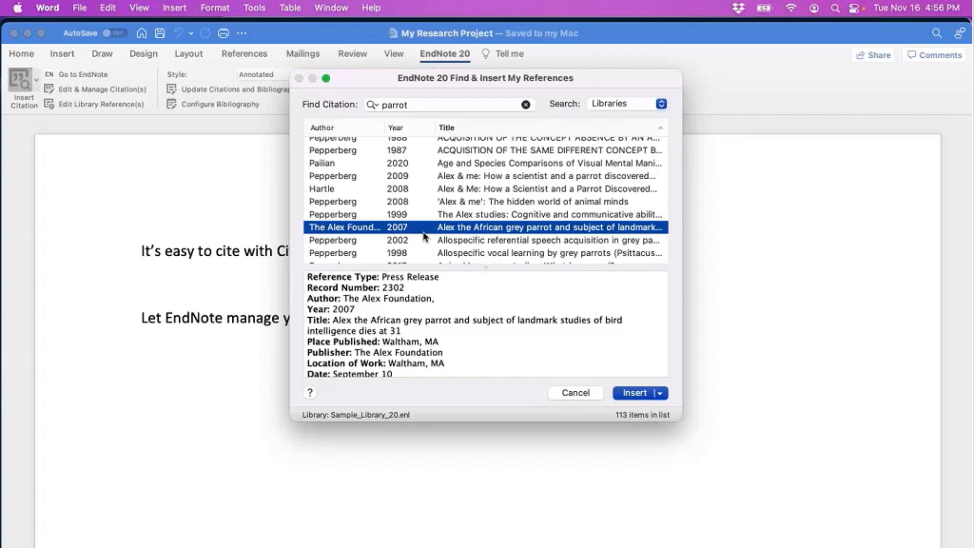
pyautogui.scroll(-3, 425, 236)
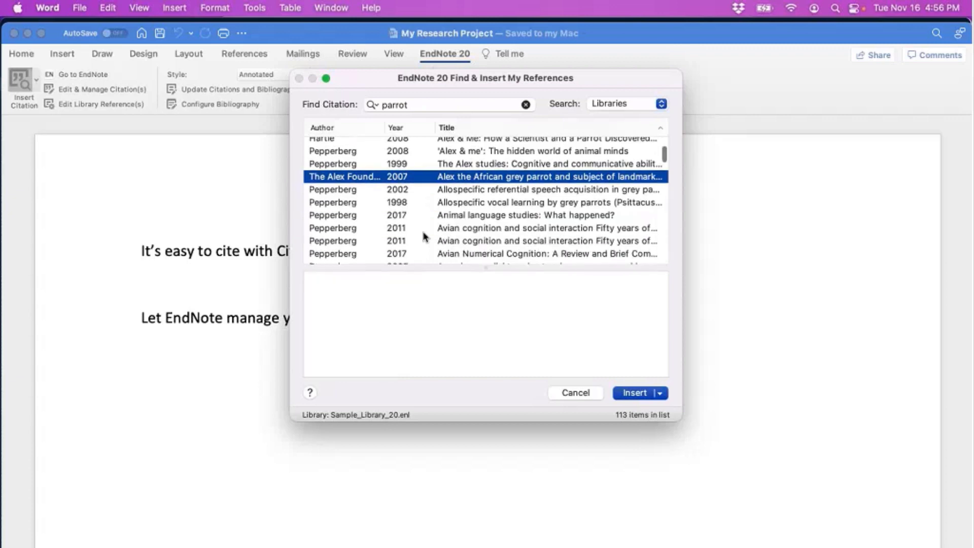
pyautogui.click(425, 230)
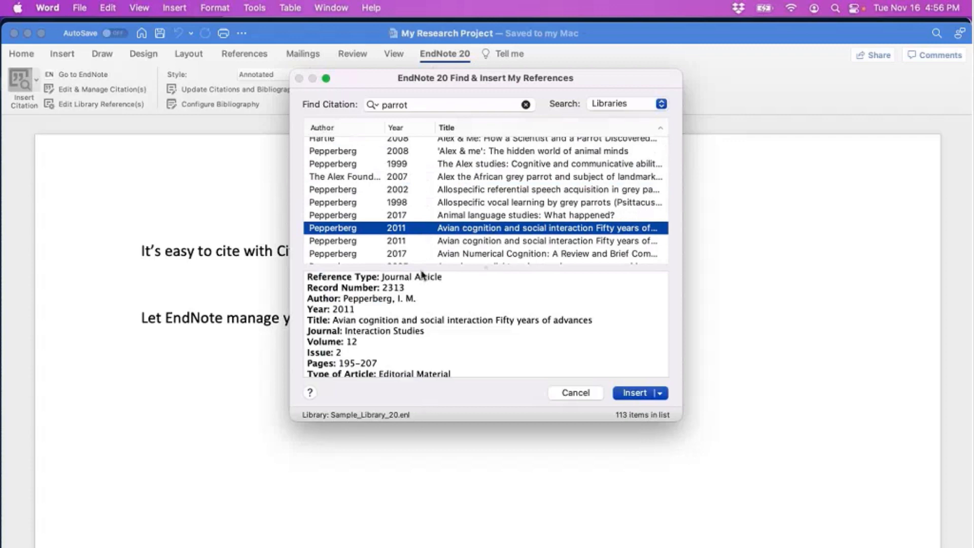
pyautogui.scroll(-5, 514, 222)
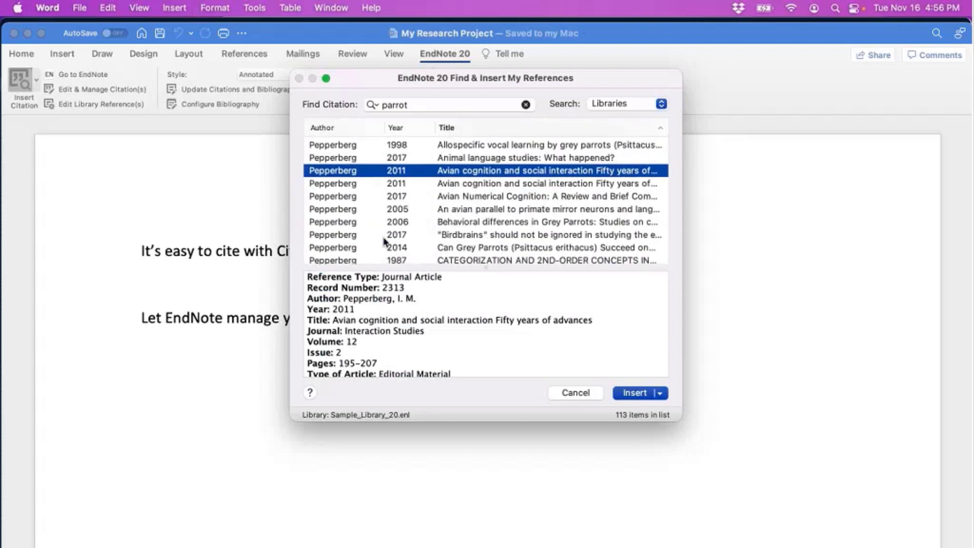
# Step: Review the full record of the 2017 book "Avian Numerical Cognition" and insert it as the citation
pyautogui.click(373, 198)
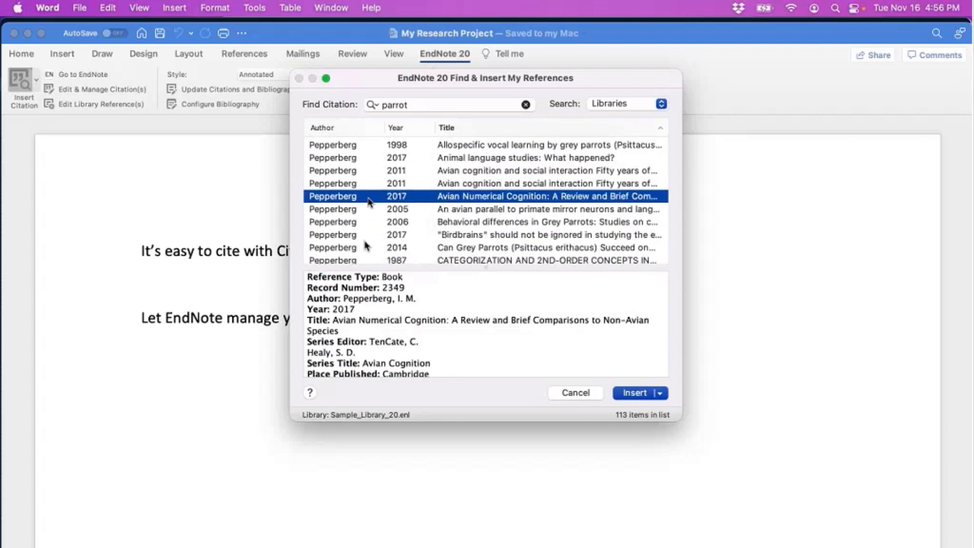
pyautogui.scroll(-10, 391, 300)
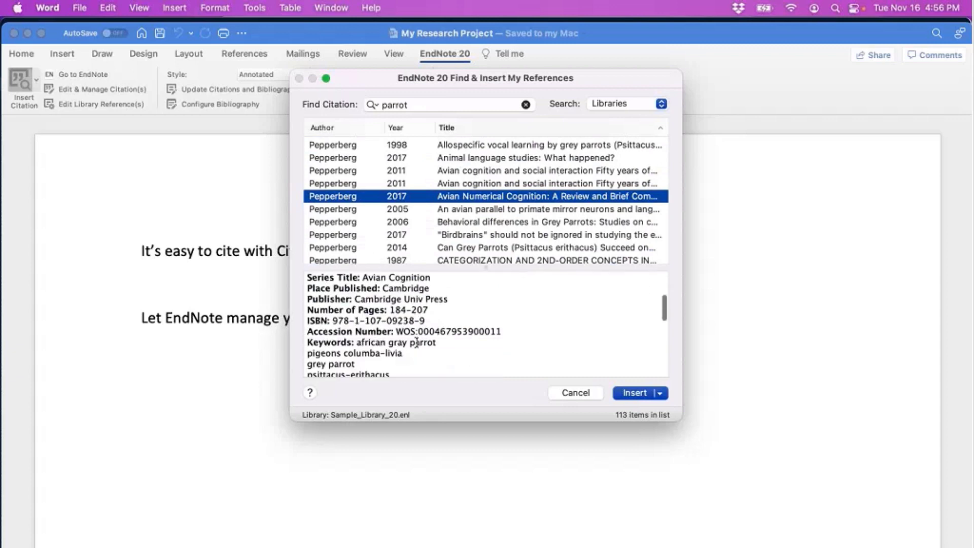
pyautogui.scroll(-5, 416, 341)
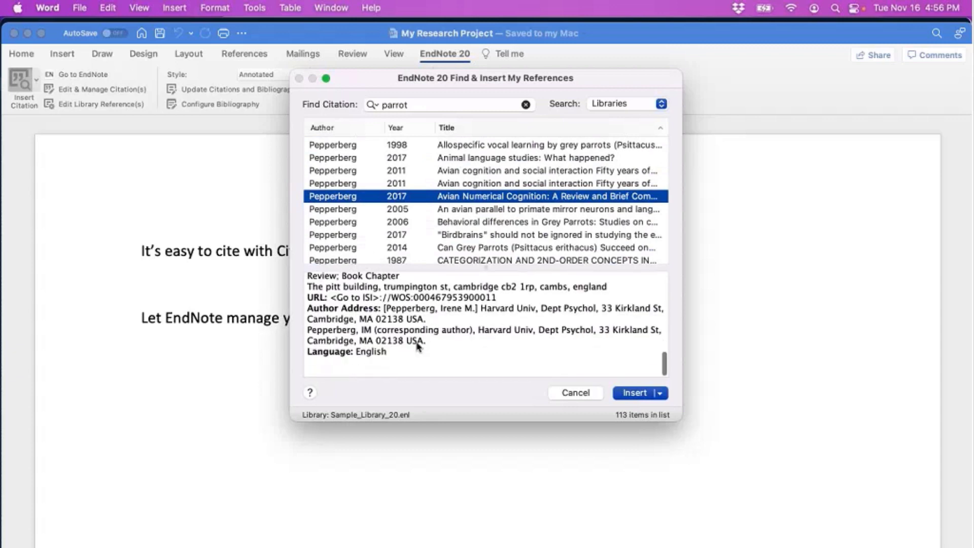
pyautogui.scroll(5, 417, 344)
pyautogui.scroll(8, 417, 344)
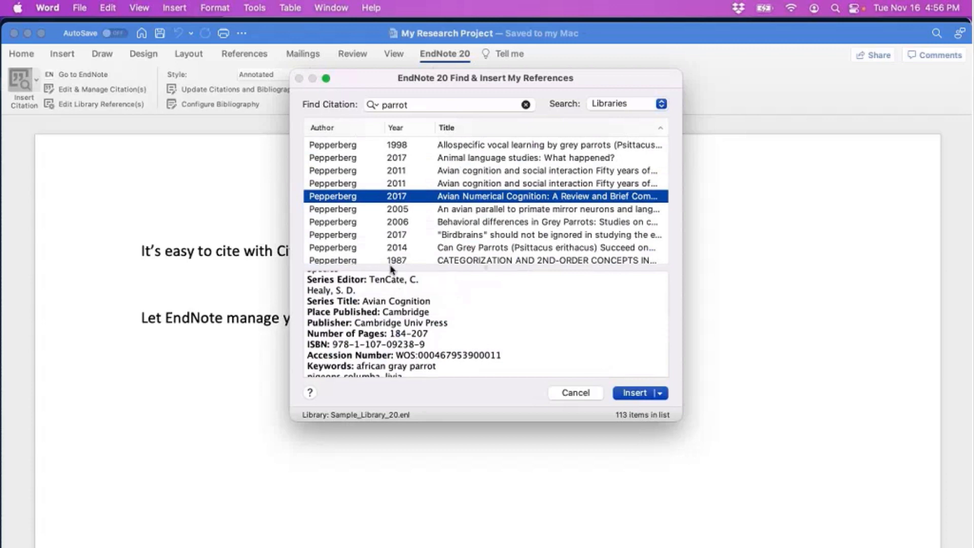
pyautogui.scroll(-2, 426, 325)
pyautogui.scroll(-2, 426, 325)
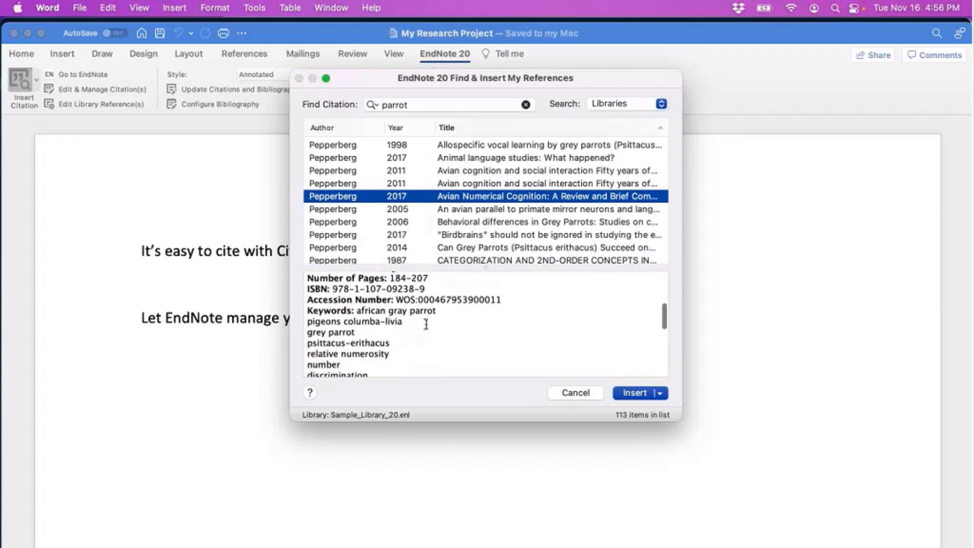
pyautogui.scroll(-3, 426, 328)
pyautogui.scroll(-2, 426, 328)
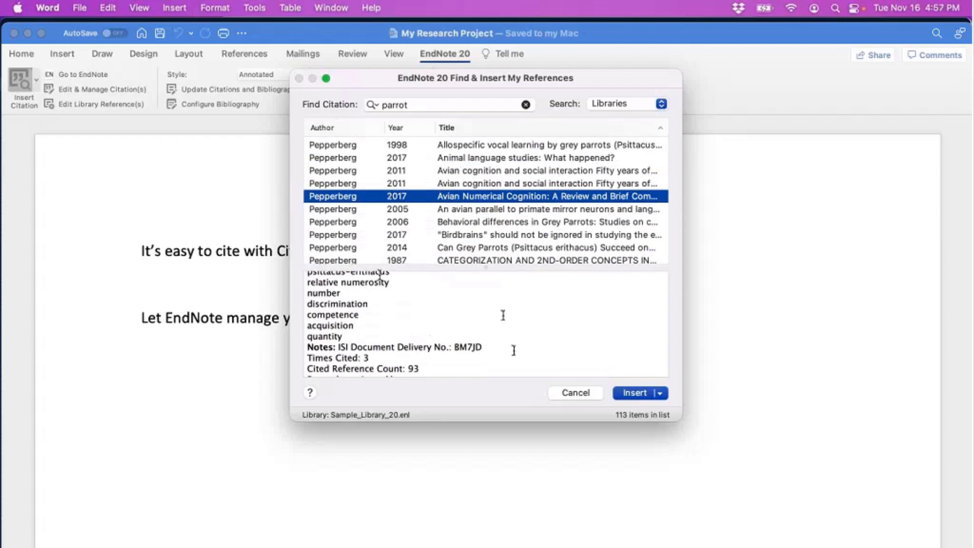
pyautogui.click(643, 395)
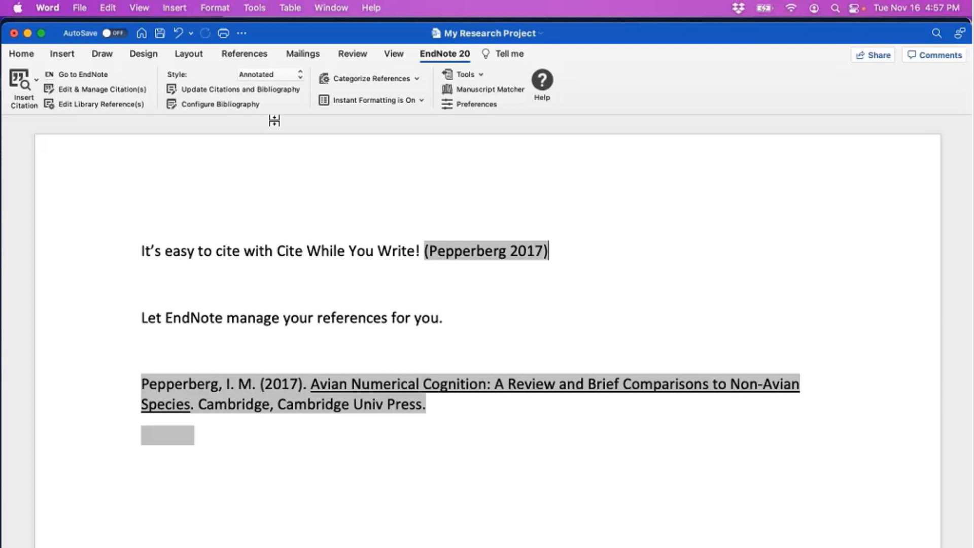
# Step: Change the document's citation style to Vancouver, chosen from the full list of EndNote styles
pyautogui.click(299, 75)
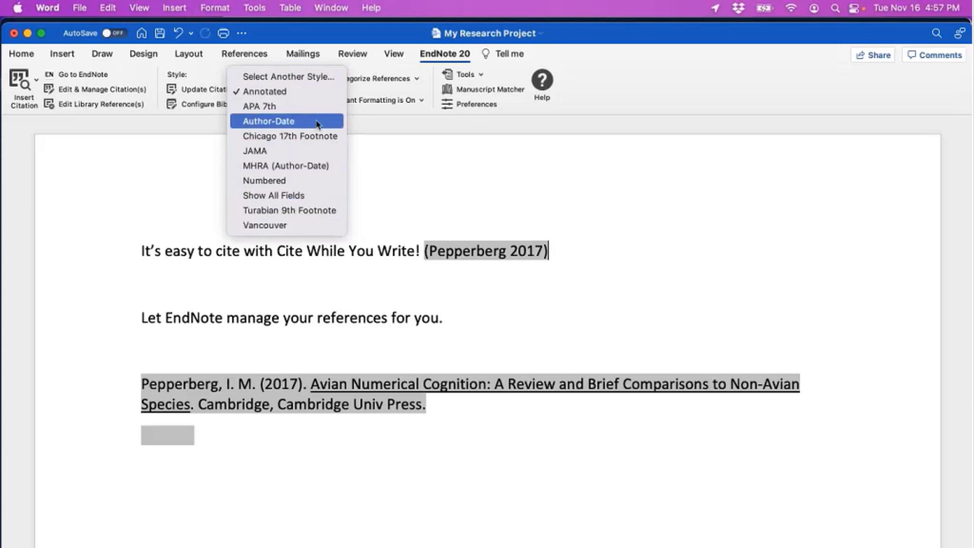
pyautogui.click(287, 77)
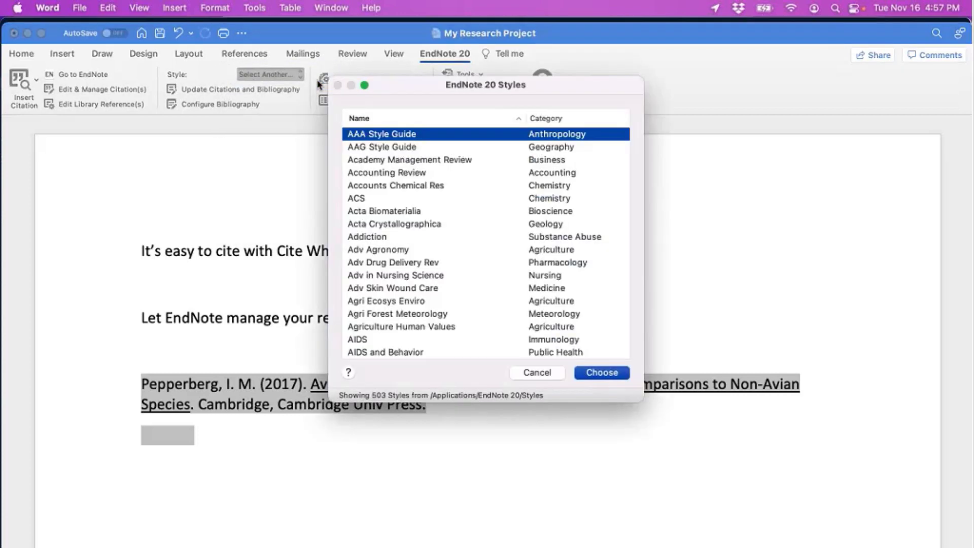
pyautogui.press('v')
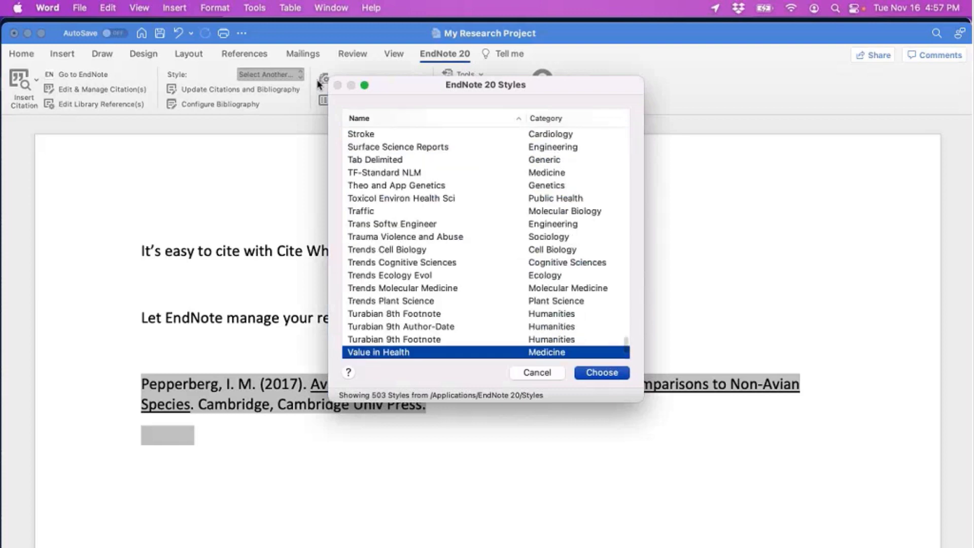
pyautogui.press('Down')
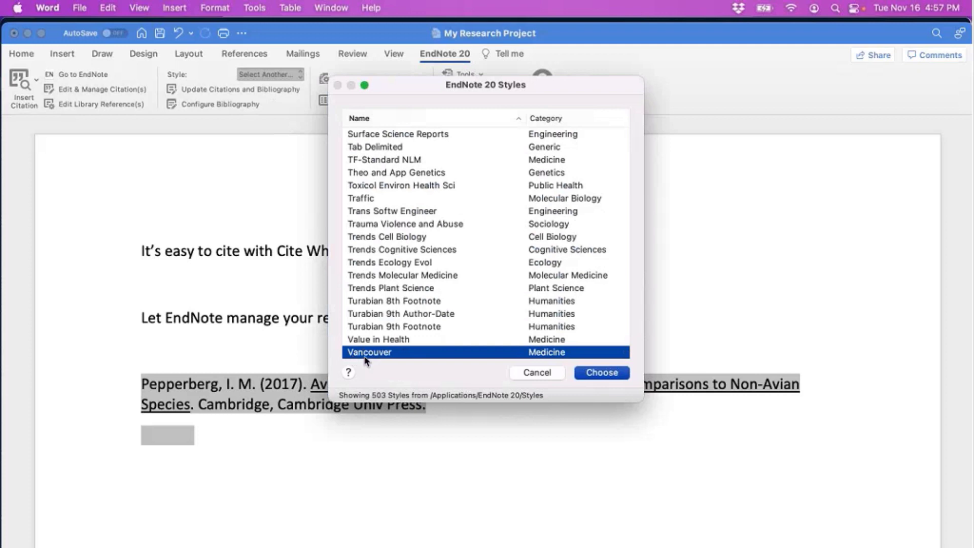
pyautogui.click(601, 372)
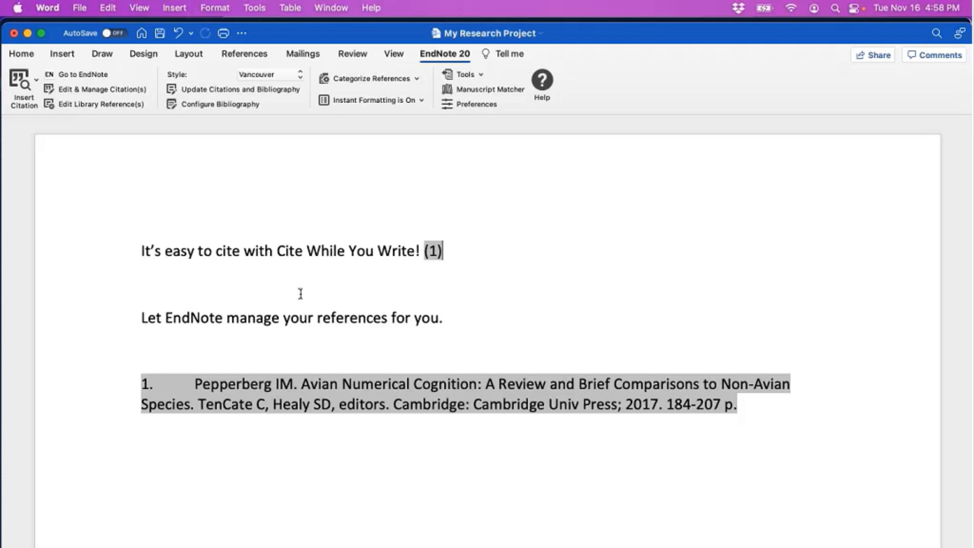
# Step: Place the cursor after "Let EndNote manage your references for you.", switch to EndNote and show the Parrots group under Avian Intelligence
pyautogui.click(447, 324)
pyautogui.click(86, 76)
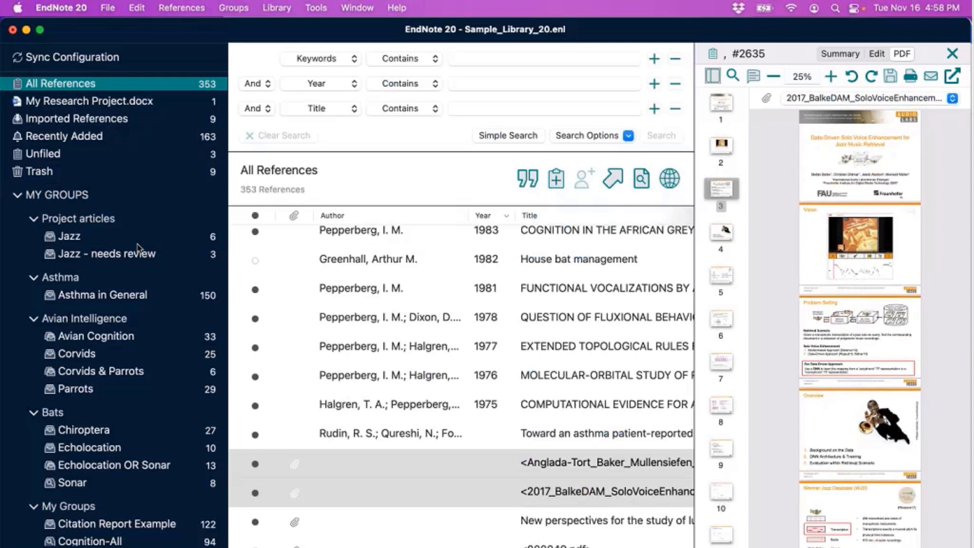
pyautogui.scroll(-6, 127, 320)
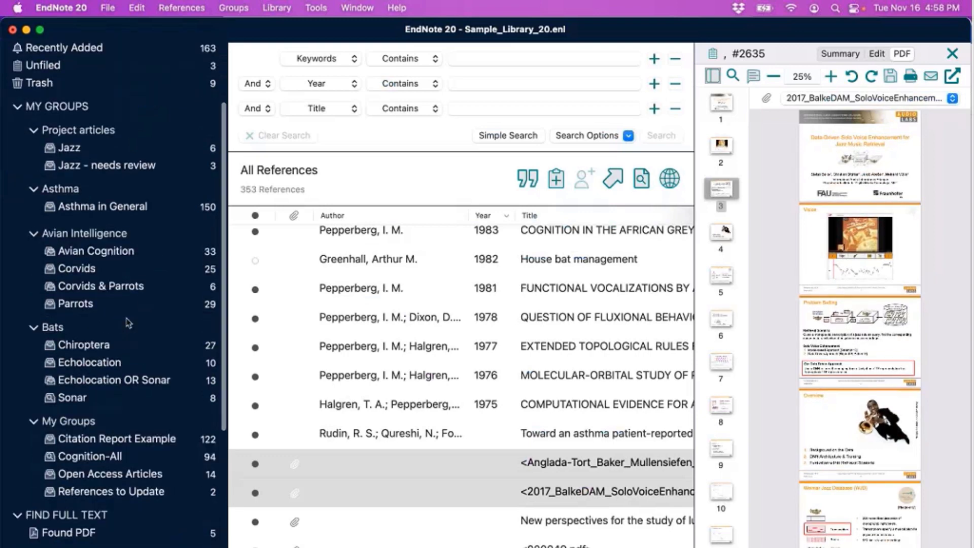
pyautogui.scroll(3, 128, 322)
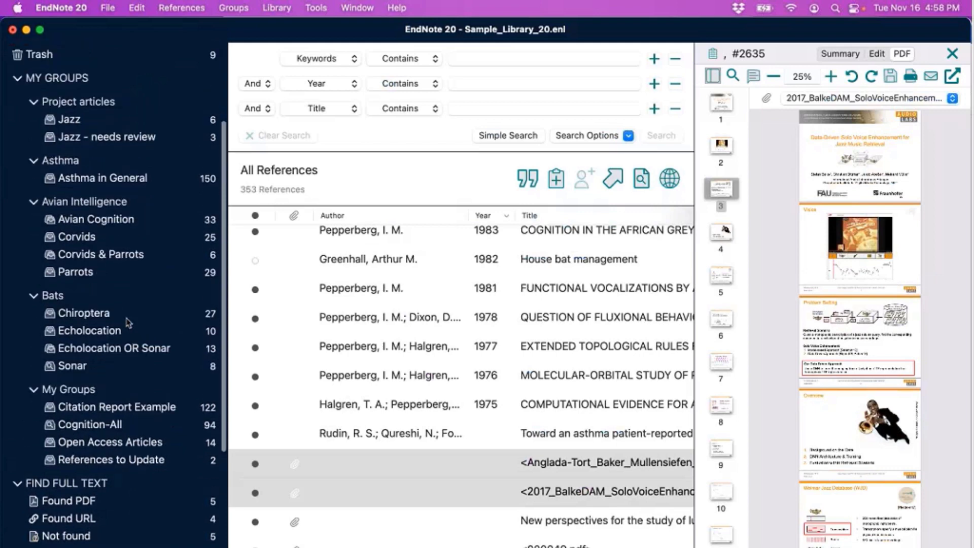
pyautogui.click(71, 208)
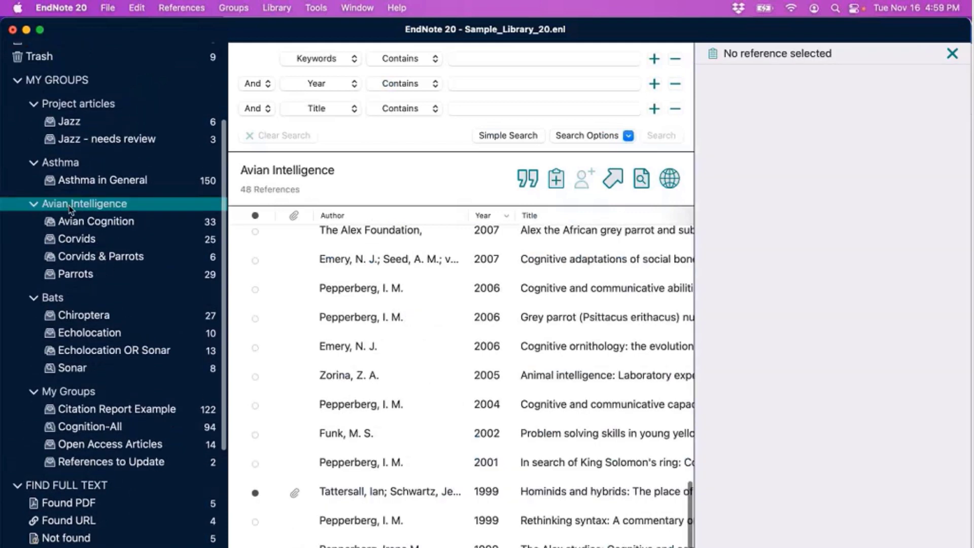
pyautogui.click(101, 280)
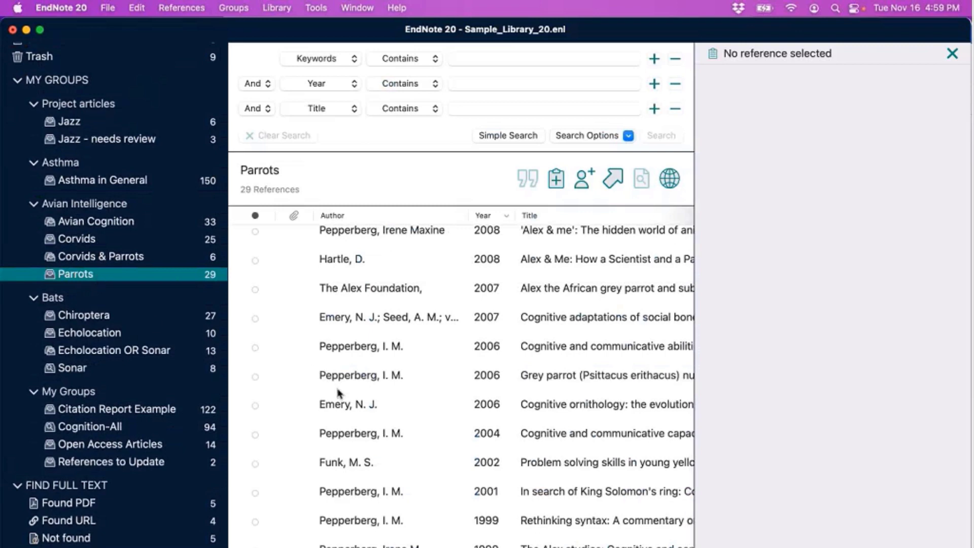
pyautogui.scroll(5, 114, 305)
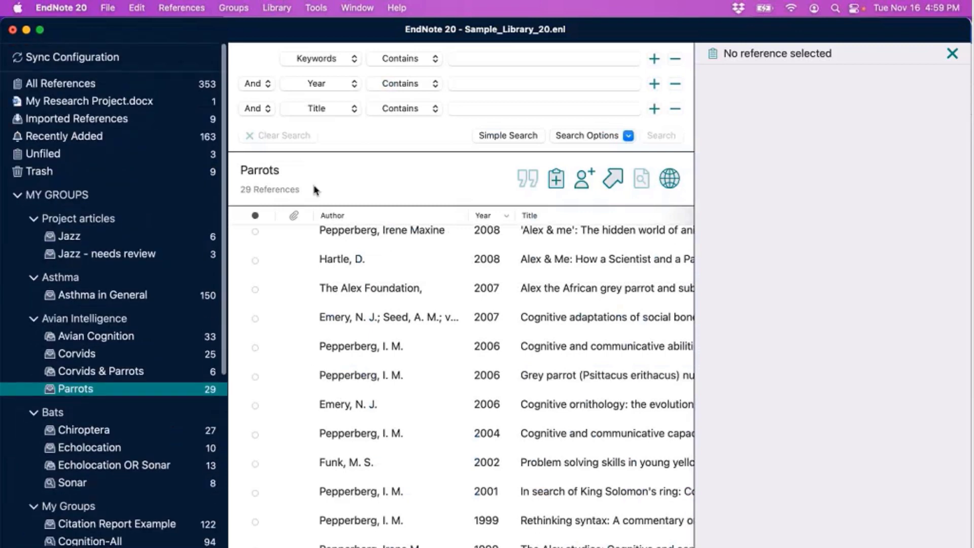
# Step: Select the 2006 Grey parrot numerical abilities, 2002 parakeet problem solving and 1999 Rethinking syntax references together, and insert them as a citation in Word
pyautogui.click(401, 335)
pyautogui.click(412, 368)
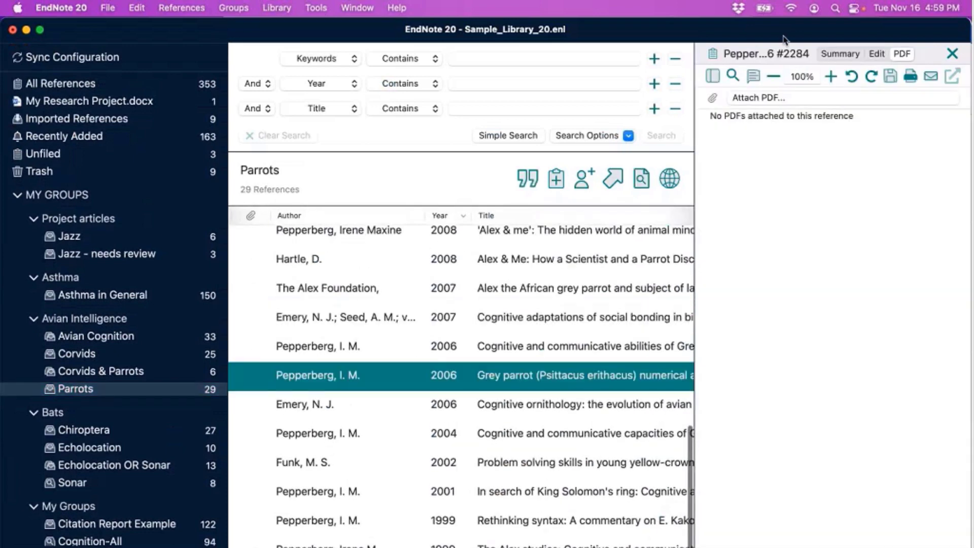
pyautogui.click(838, 53)
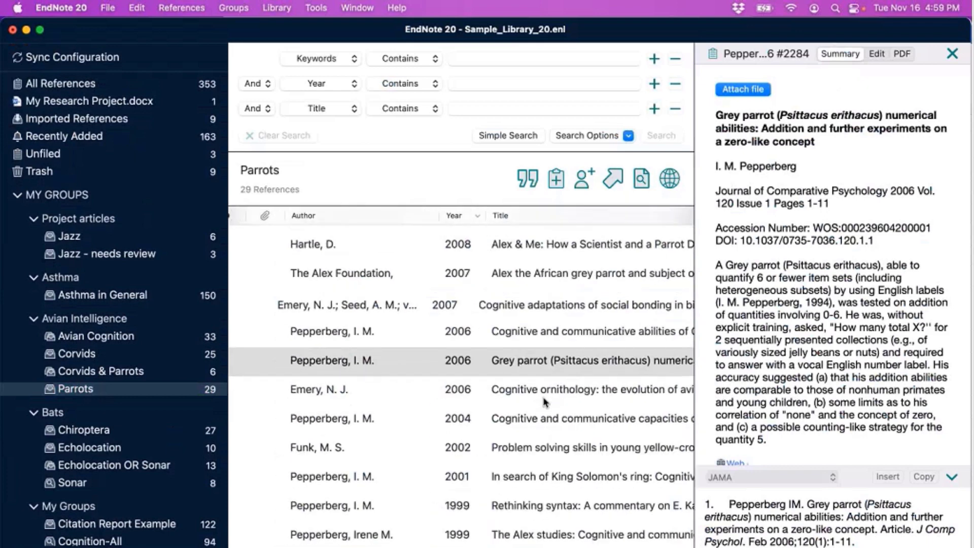
pyautogui.click(546, 389)
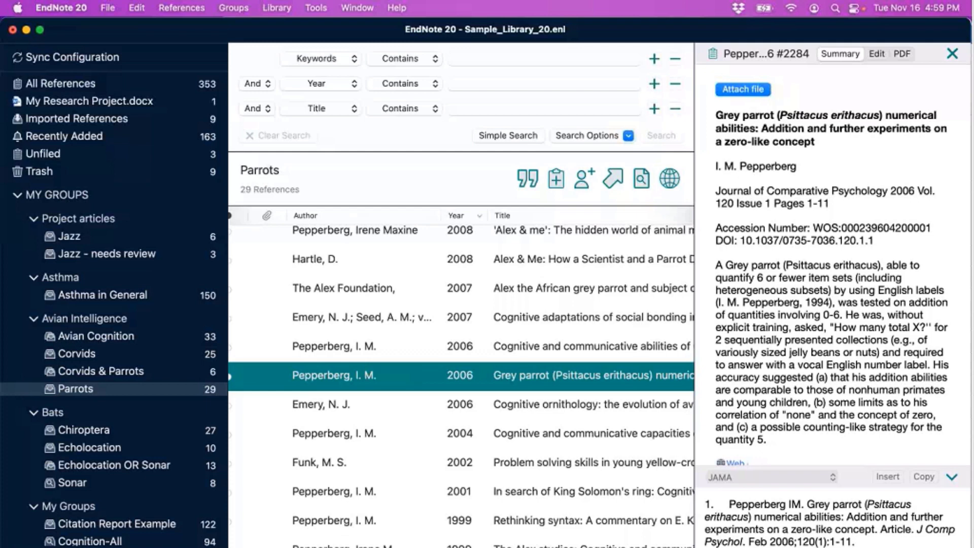
pyautogui.keyDown('super'); pyautogui.click(444, 462); pyautogui.keyUp('super')
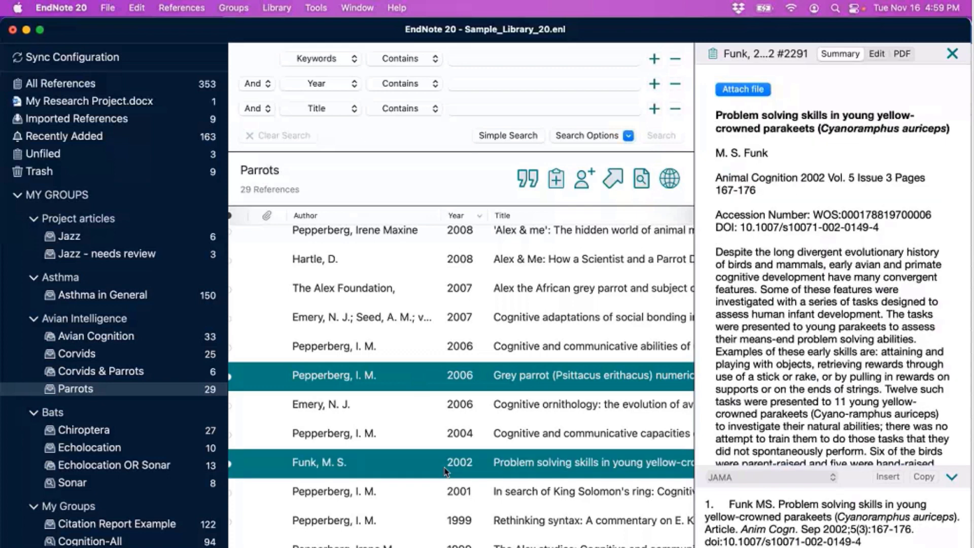
pyautogui.keyDown('super'); pyautogui.click(444, 528); pyautogui.keyUp('super')
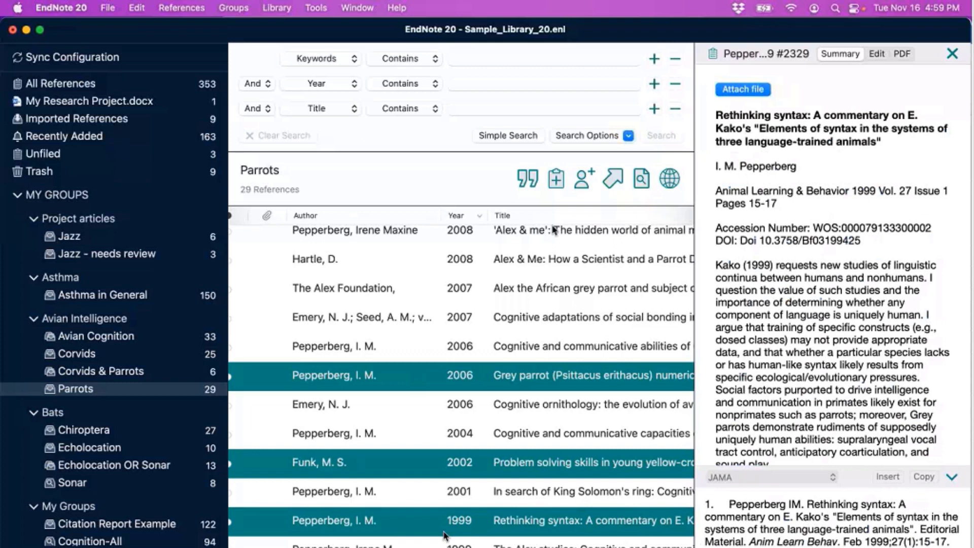
pyautogui.click(526, 182)
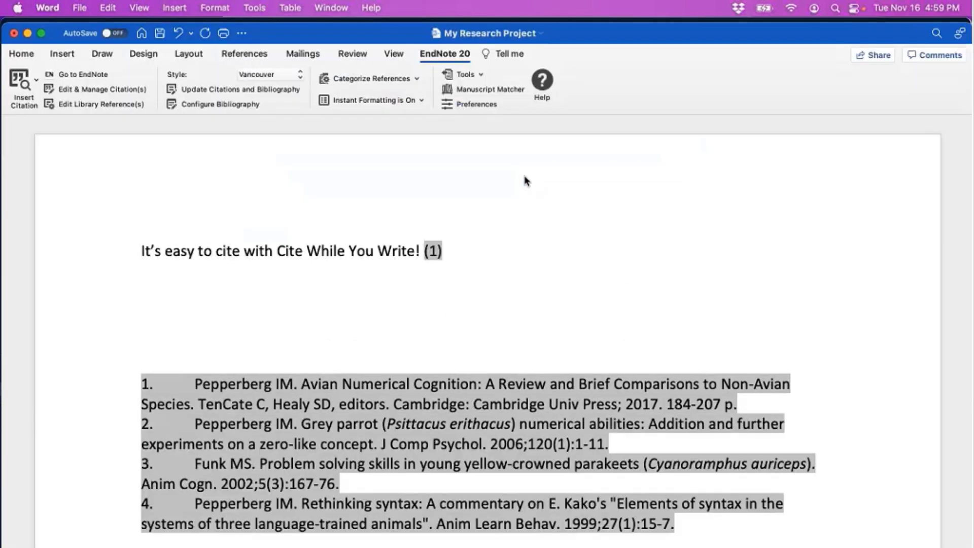
# Step: Open the citation manager for the citation after "Let EndNote manage your references for you." and move its window clear of the sentences
pyautogui.scroll(-3, 552, 275)
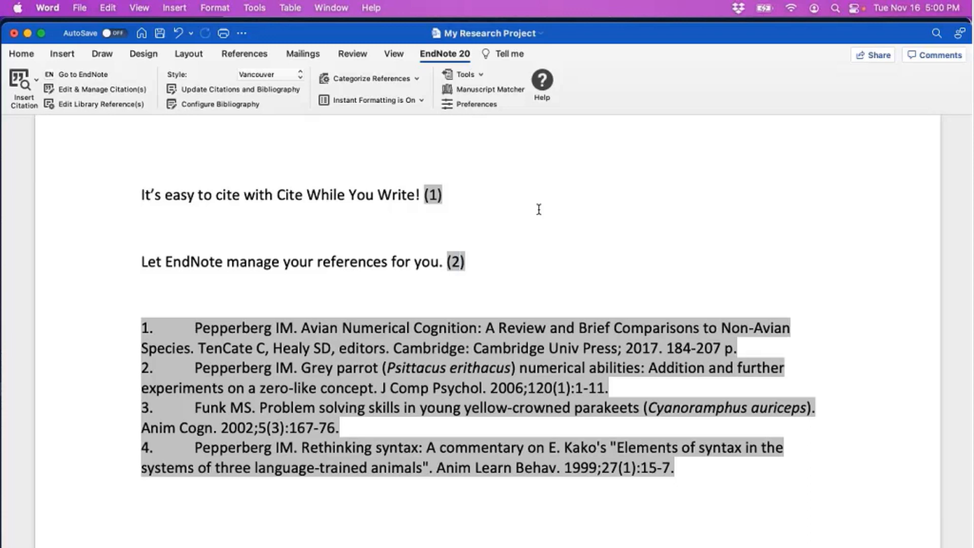
pyautogui.click(499, 286)
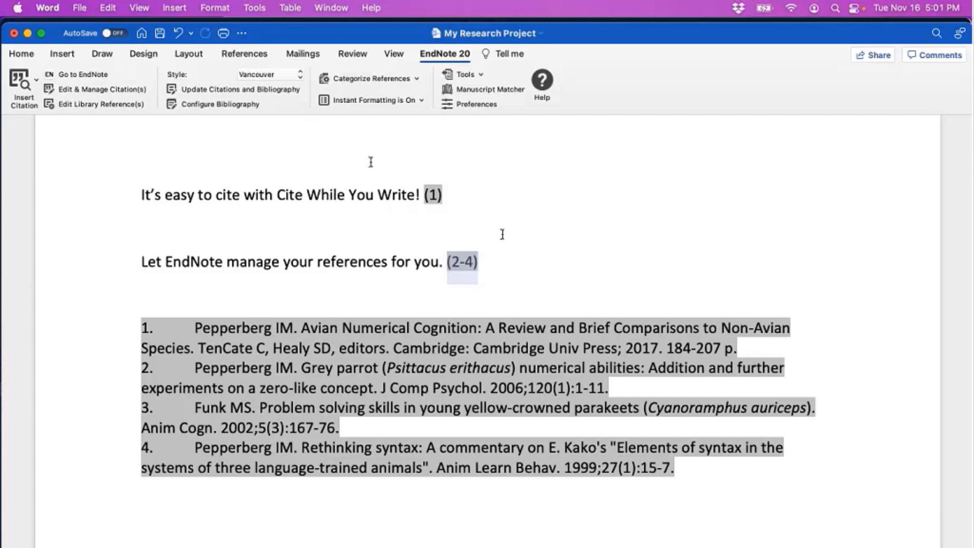
pyautogui.click(113, 91)
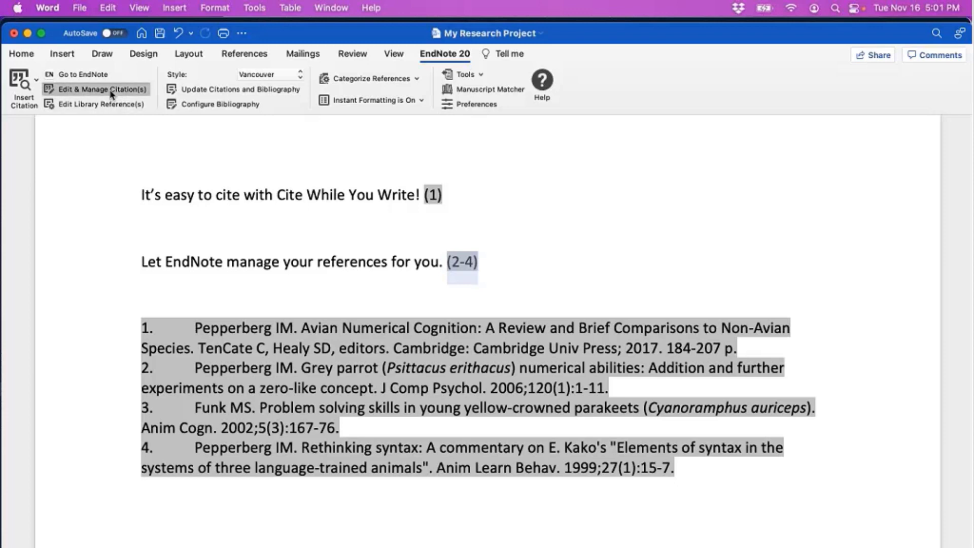
pyautogui.moveTo(380, 72); pyautogui.dragTo(624, 84)
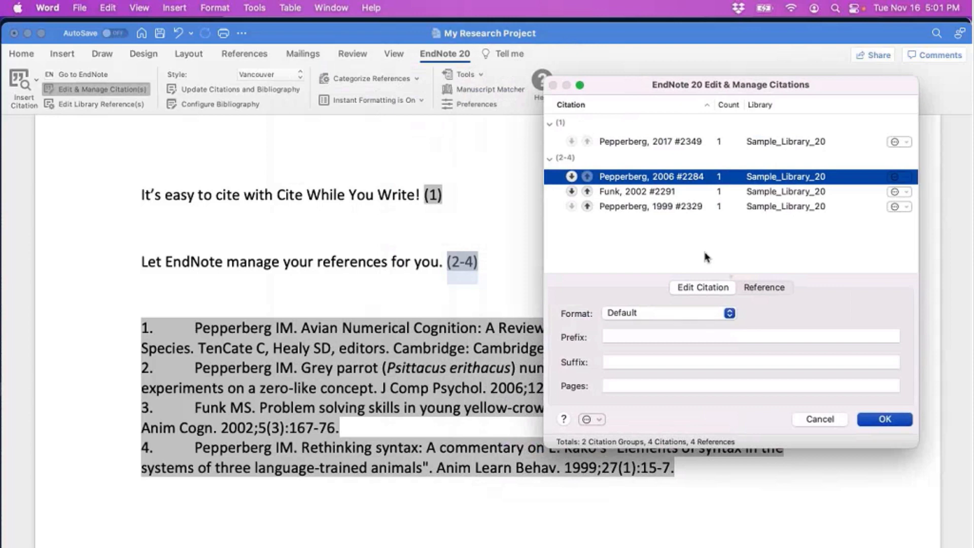
# Step: Remove the 2002 and 1999 references from the multiple-reference citation, leaving only the 2006 one, and apply the changes
pyautogui.click(688, 195)
pyautogui.click(694, 207)
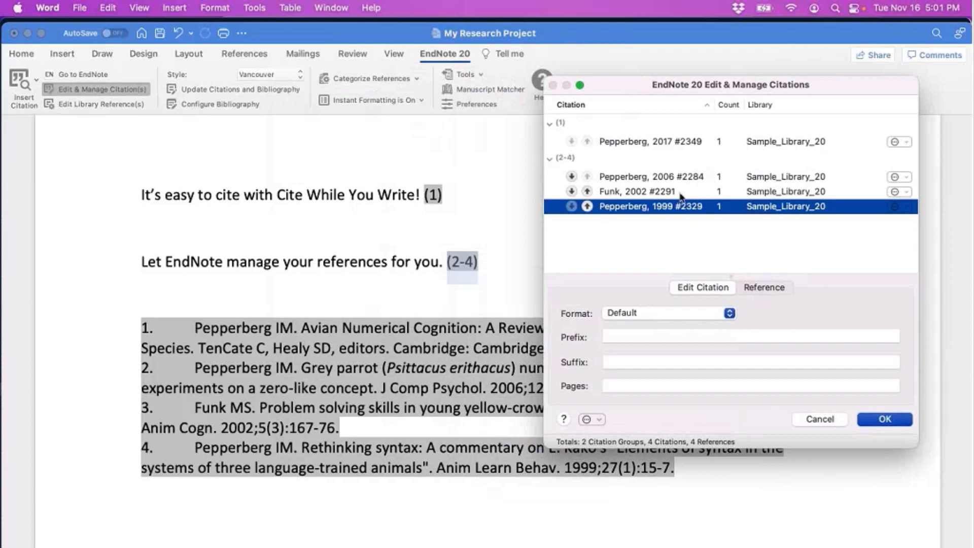
pyautogui.click(683, 194)
pyautogui.click(678, 202)
pyautogui.click(674, 195)
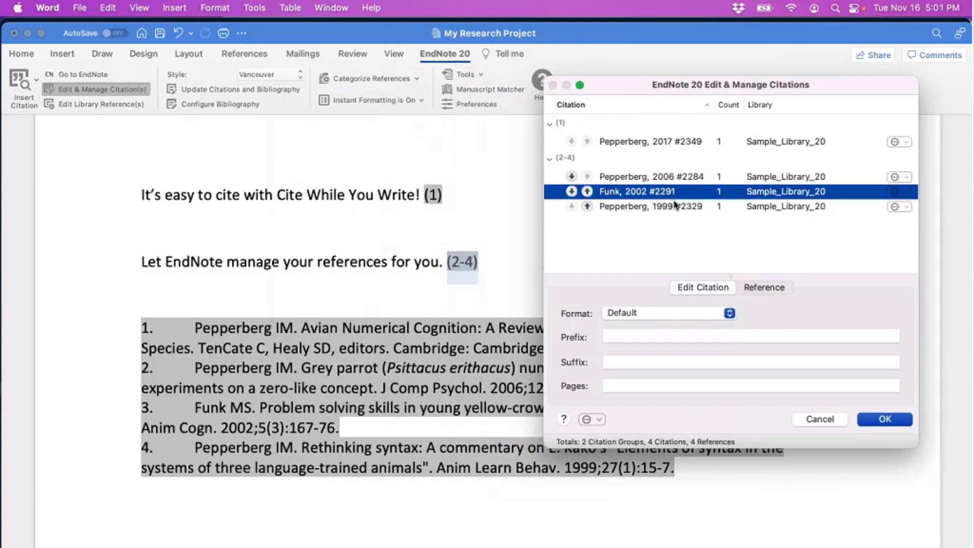
pyautogui.click(675, 203)
pyautogui.click(670, 191)
pyautogui.click(908, 191)
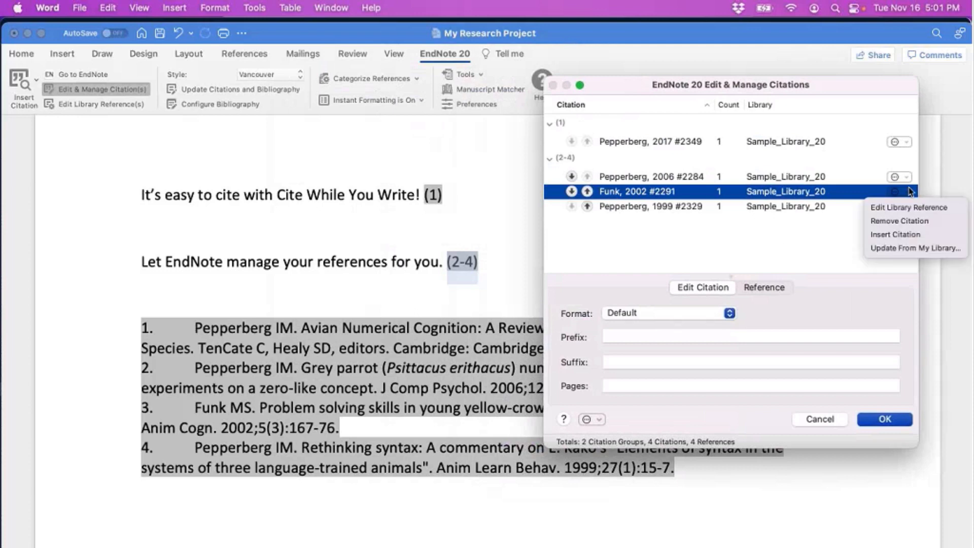
pyautogui.click(916, 222)
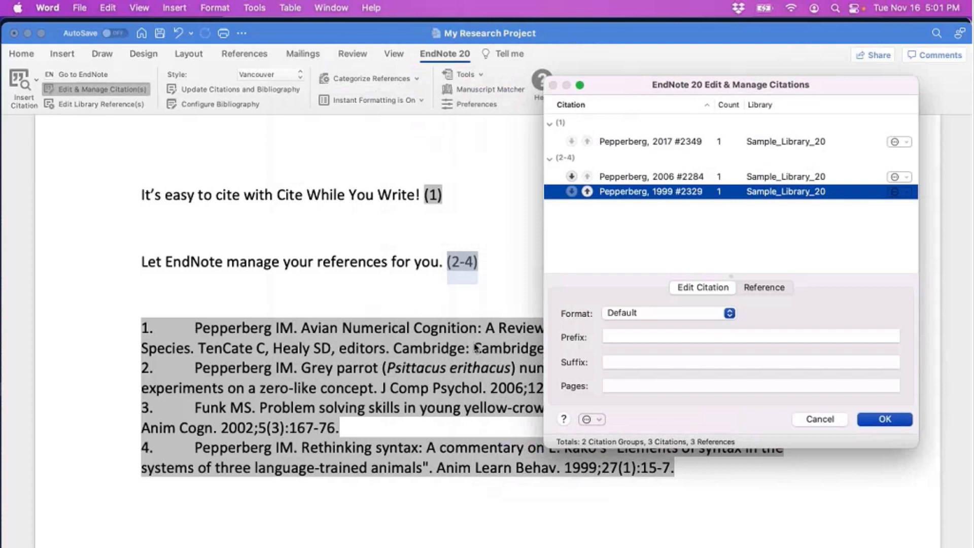
pyautogui.click(907, 192)
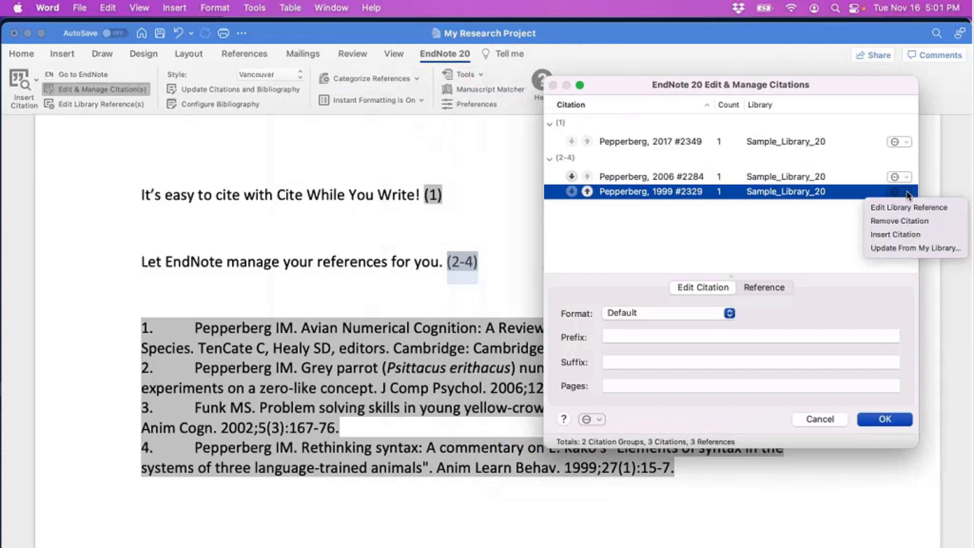
pyautogui.click(908, 221)
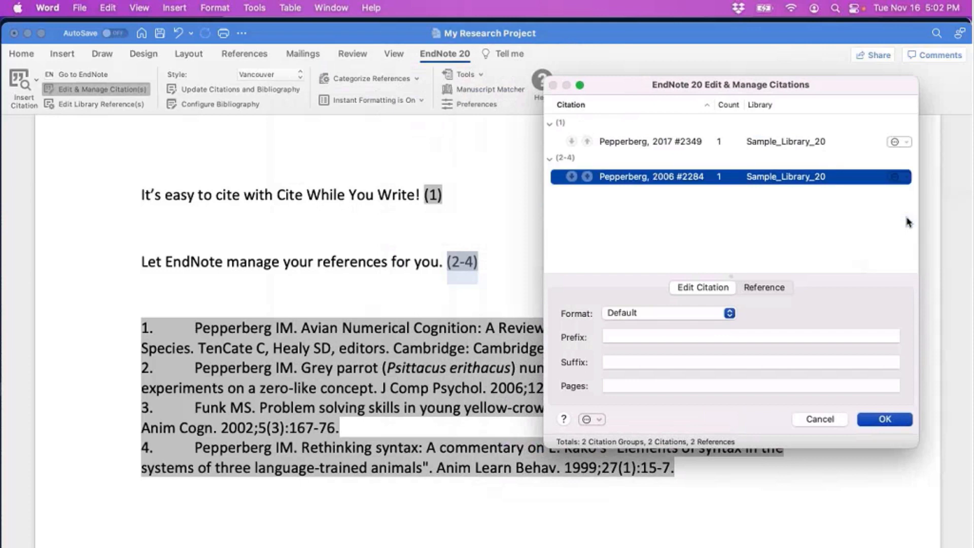
pyautogui.click(886, 420)
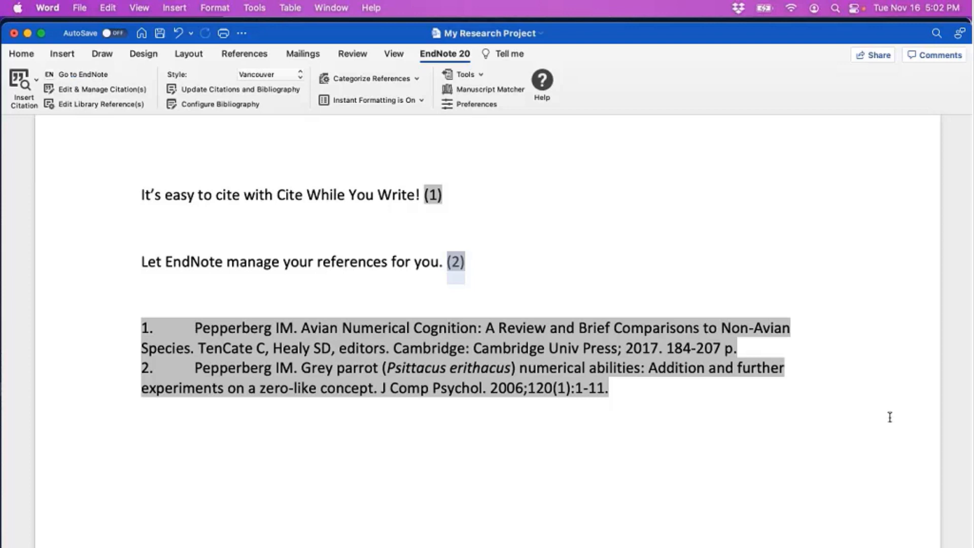
# Step: Change the document's citation and bibliography style to APA 7th
pyautogui.click(746, 255)
pyautogui.click(293, 77)
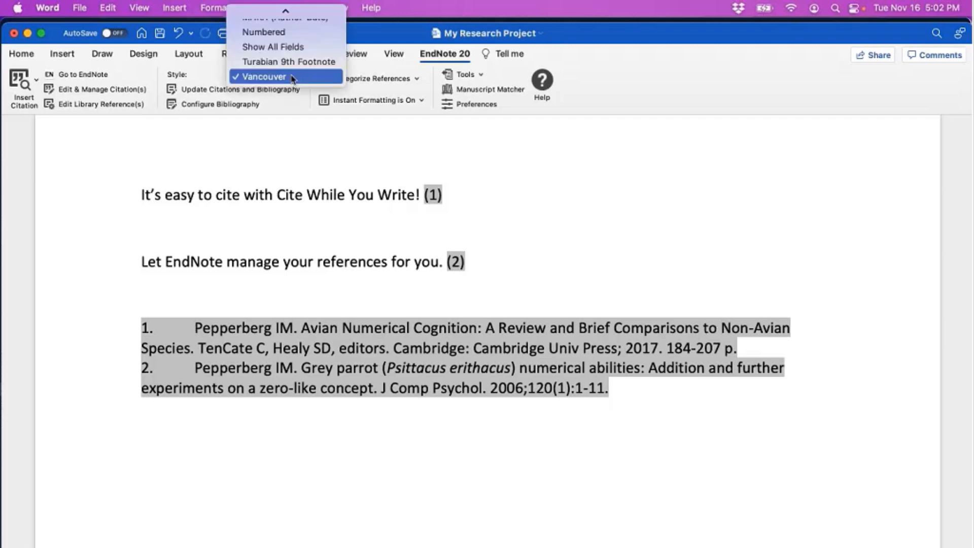
pyautogui.scroll(5, 294, 71)
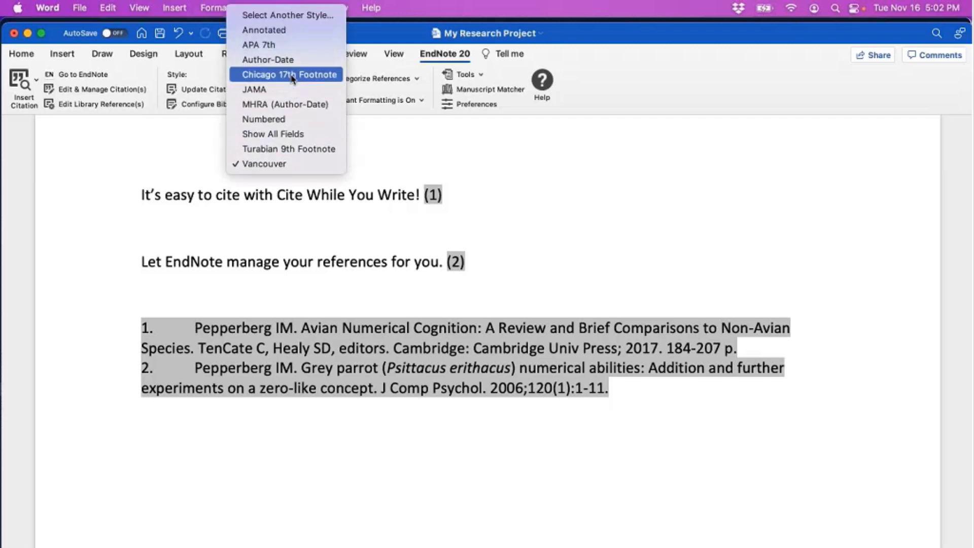
pyautogui.click(296, 45)
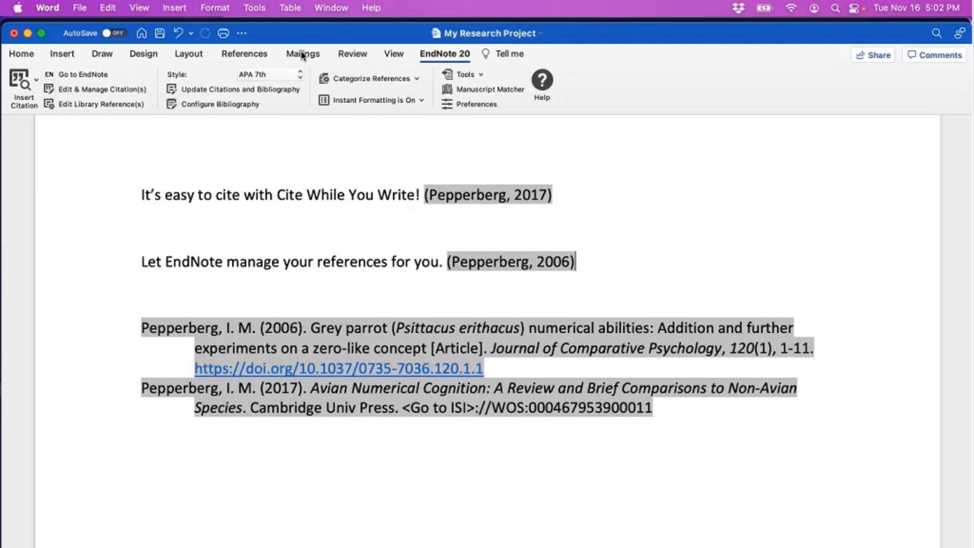